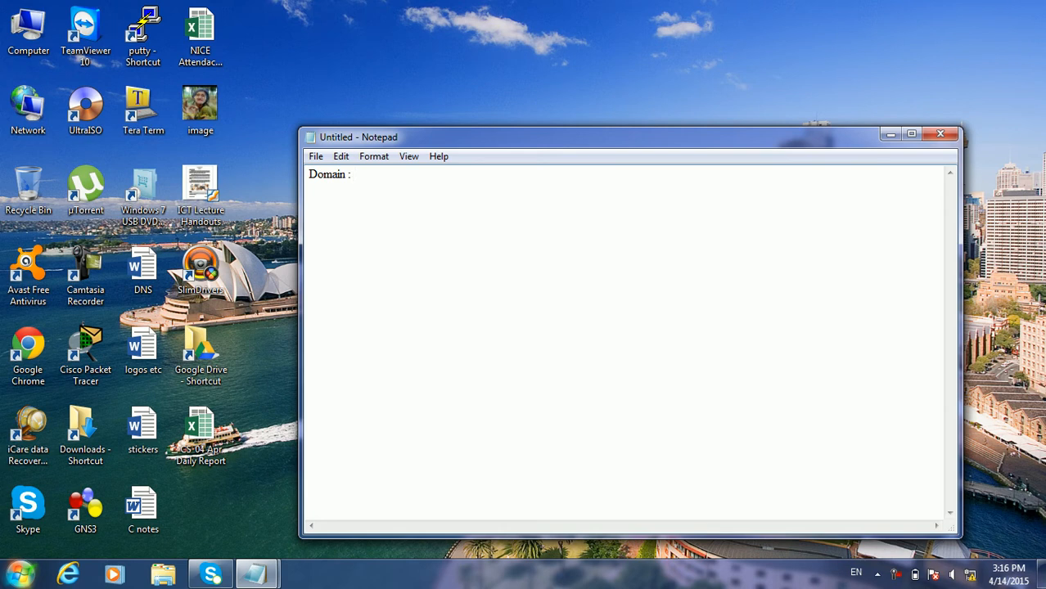
# Type the heading 'Apply Group Policy' in Notepad, correcting the typos
pyautogui.write('ro')
pyautogui.press('BackSpace')
pyautogui.press('BackSpace')
pyautogui.write('roup Polilcy')
pyautogui.press('BackSpace')
pyautogui.press('BackSpace')
pyautogui.press('BackSpace')
pyautogui.write('cy')
pyautogui.click(353, 174)
pyautogui.write('Apply')
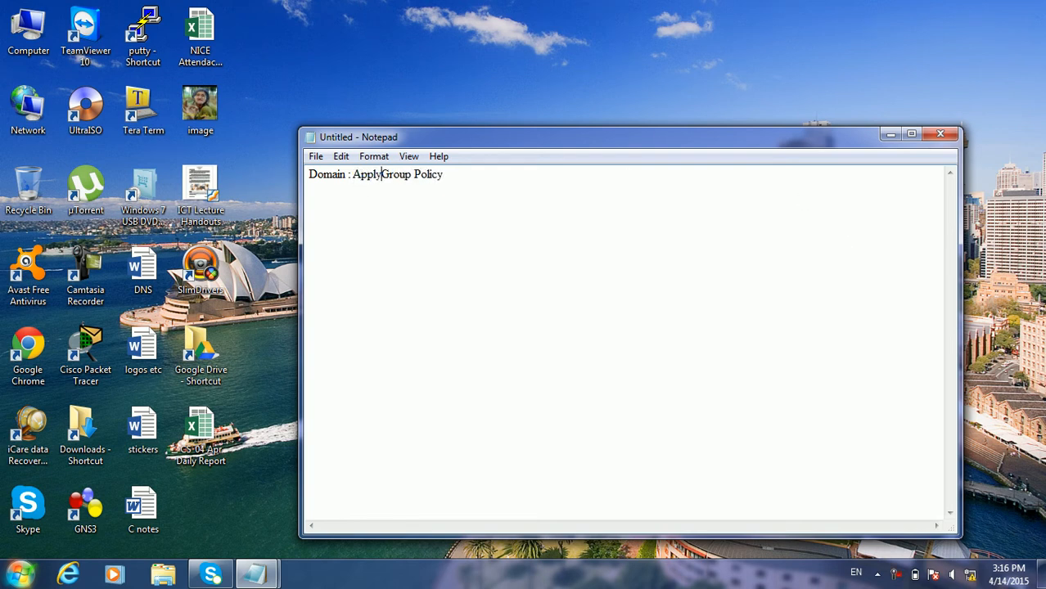
pyautogui.click(460, 174)
pyautogui.press('Return')
# List Policy Inheritance, Block Inheritance, Enforce Policy, Refresh Policy and Policy Permissions on separate lines
pyautogui.write('Poli')
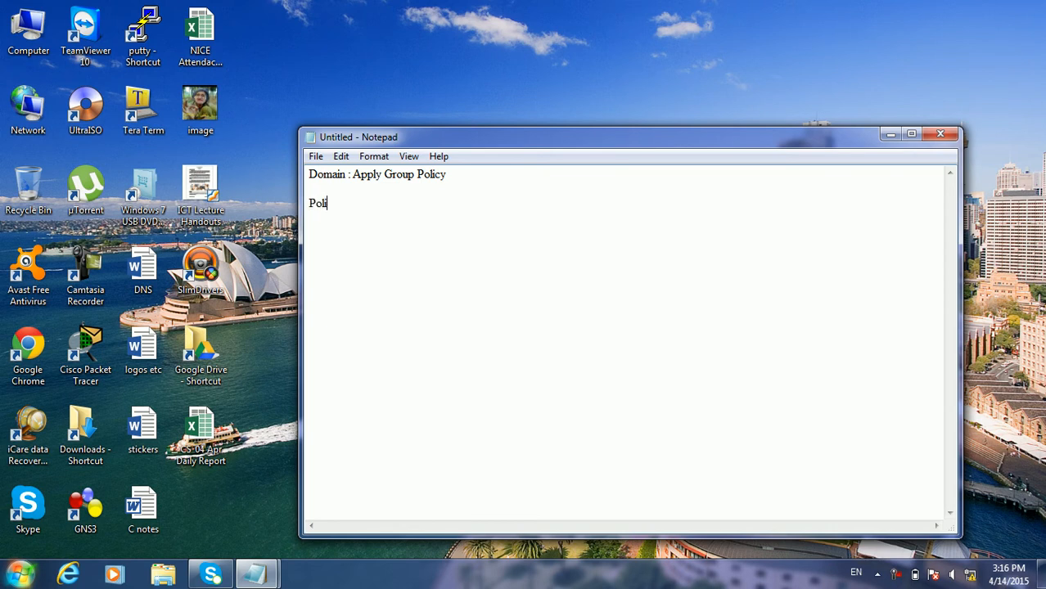
pyautogui.write('cy Inheritance')
pyautogui.press('Return')
pyautogui.write('Block')
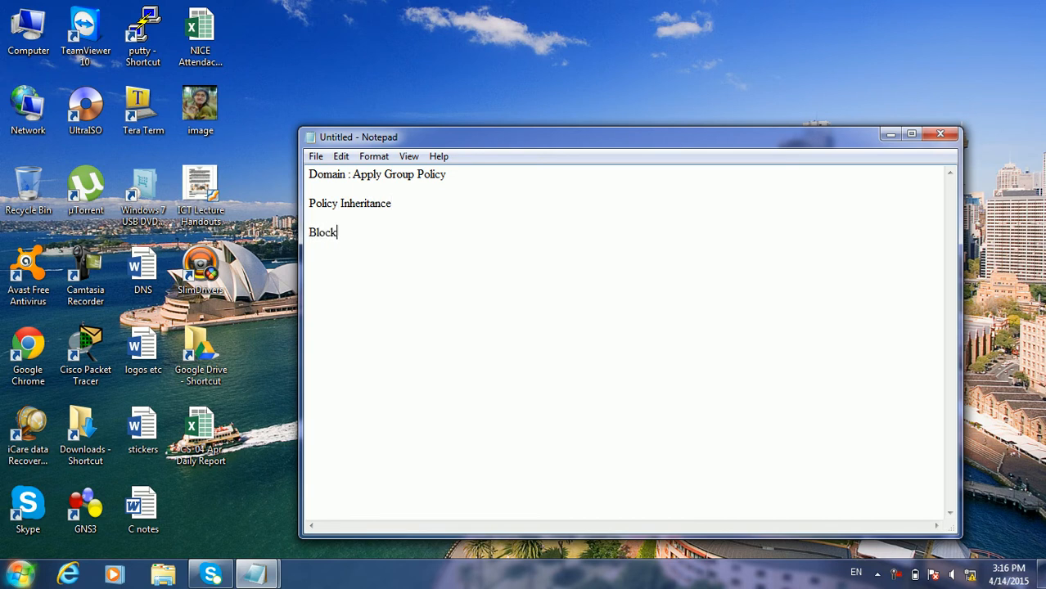
pyautogui.write(' Inheritance')
pyautogui.press('Return')
pyautogui.press('Return')
pyautogui.write('Enforce Policy')
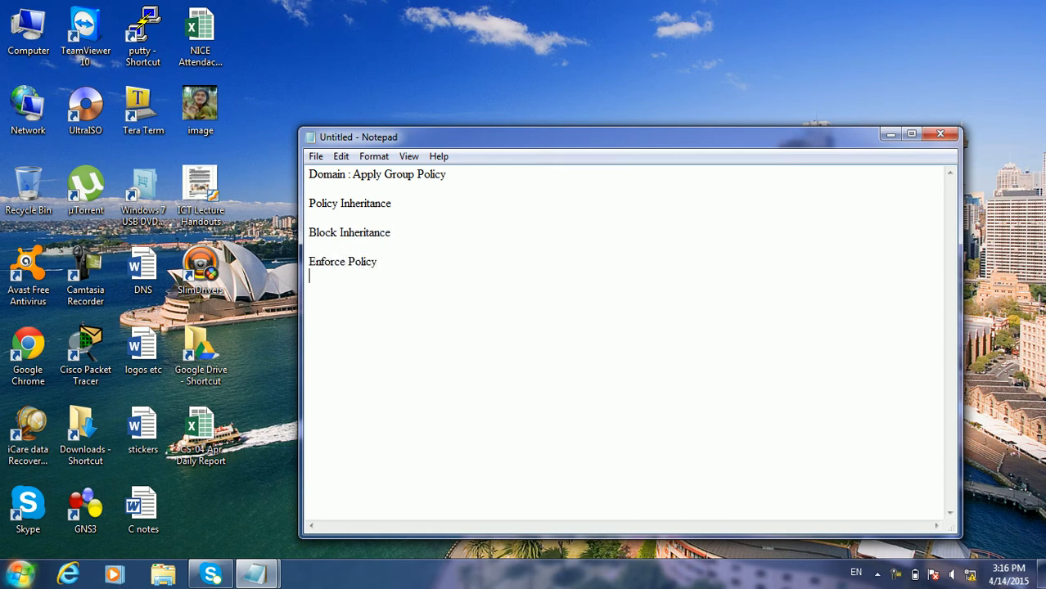
pyautogui.press('Return')
pyautogui.write('Refresh Policy')
pyautogui.press('Return')
pyautogui.write('Policy Permissions')
pyautogui.press('Return')
pyautogui.press('Return')
# Add 'Delegation of Control : Group Policy' and select the last two lines
pyautogui.write('Delegation')
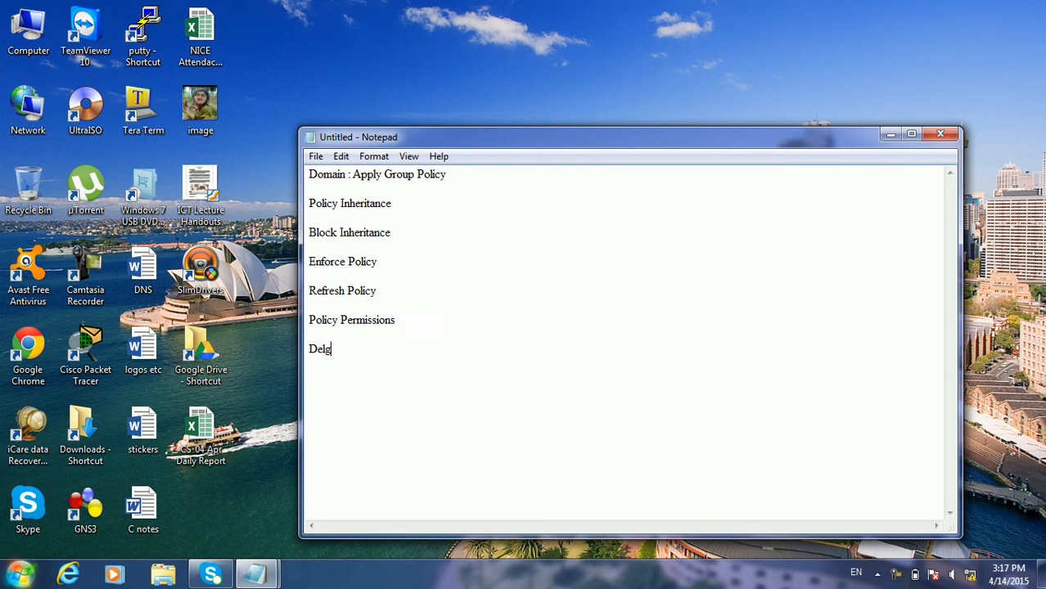
pyautogui.write(' of G')
pyautogui.press('BackSpace')
pyautogui.write('Control ')
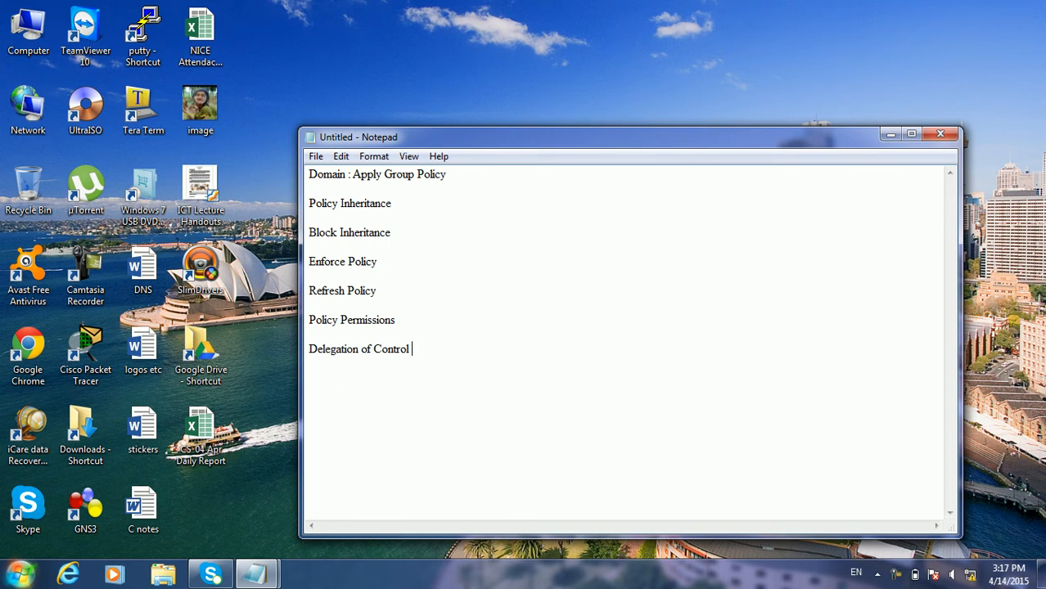
pyautogui.write(': Group Policy')
pyautogui.moveTo(311, 318); pyautogui.dragTo(481, 356)
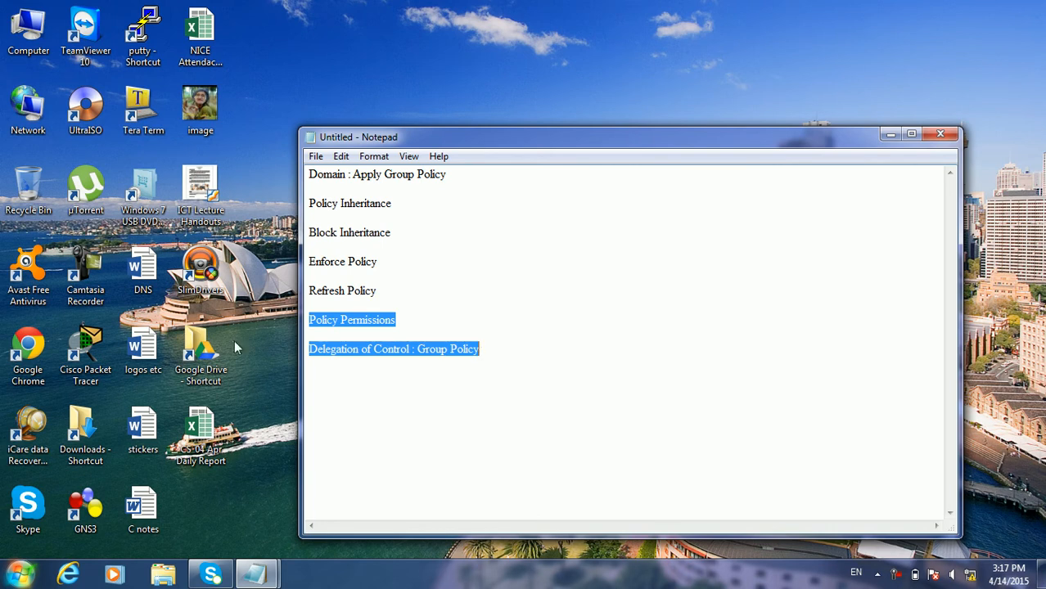
# Start Remote Desktop Connection to 192.168.100.1 and sign in with the Administrator password
pyautogui.click(18, 578)
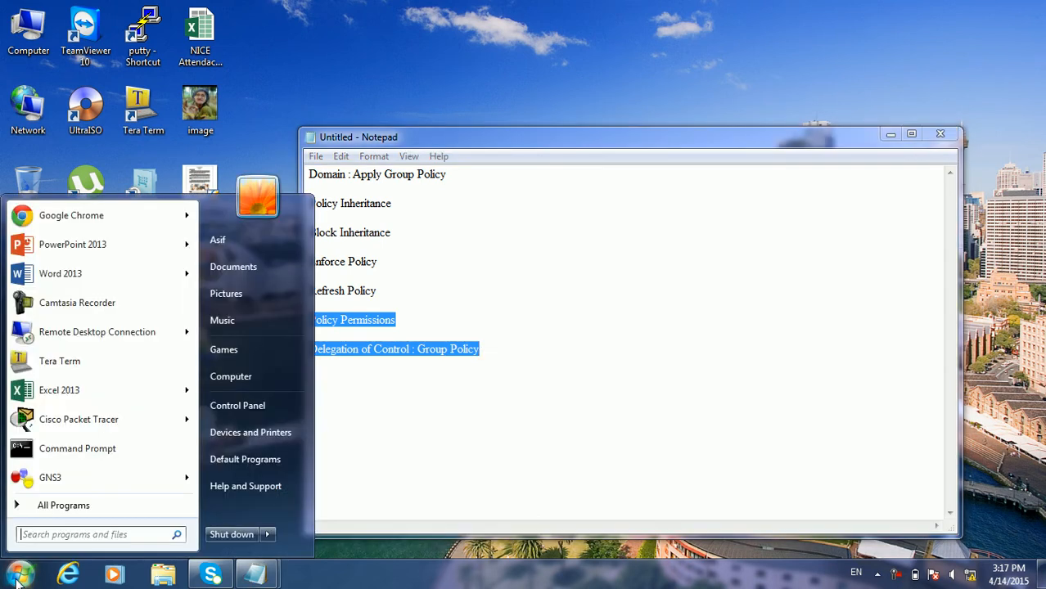
pyautogui.click(121, 332)
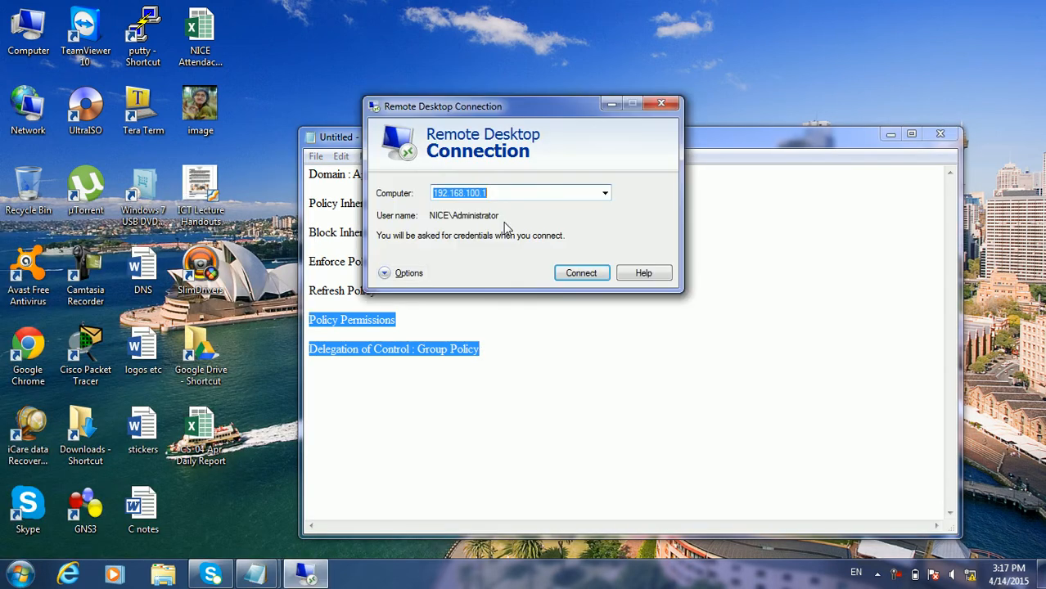
pyautogui.click(569, 280)
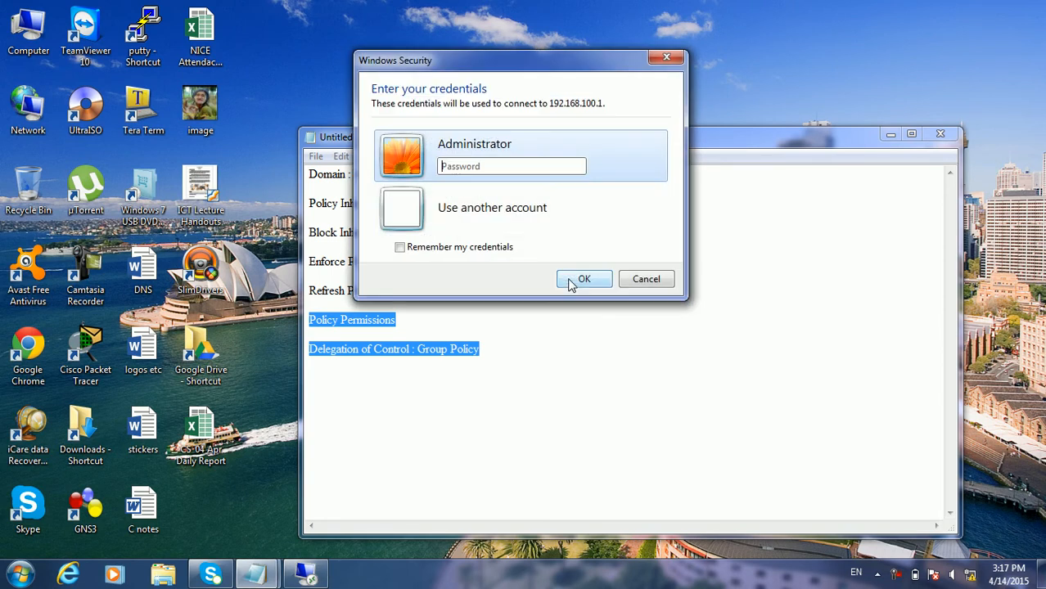
pyautogui.write('******')
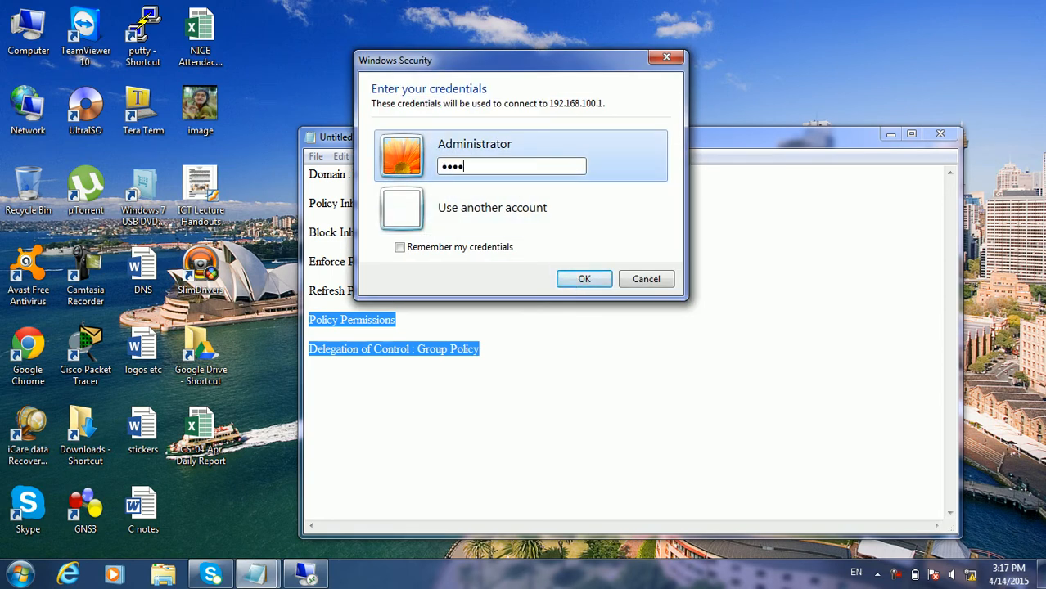
pyautogui.write('**')
pyautogui.press('Return')
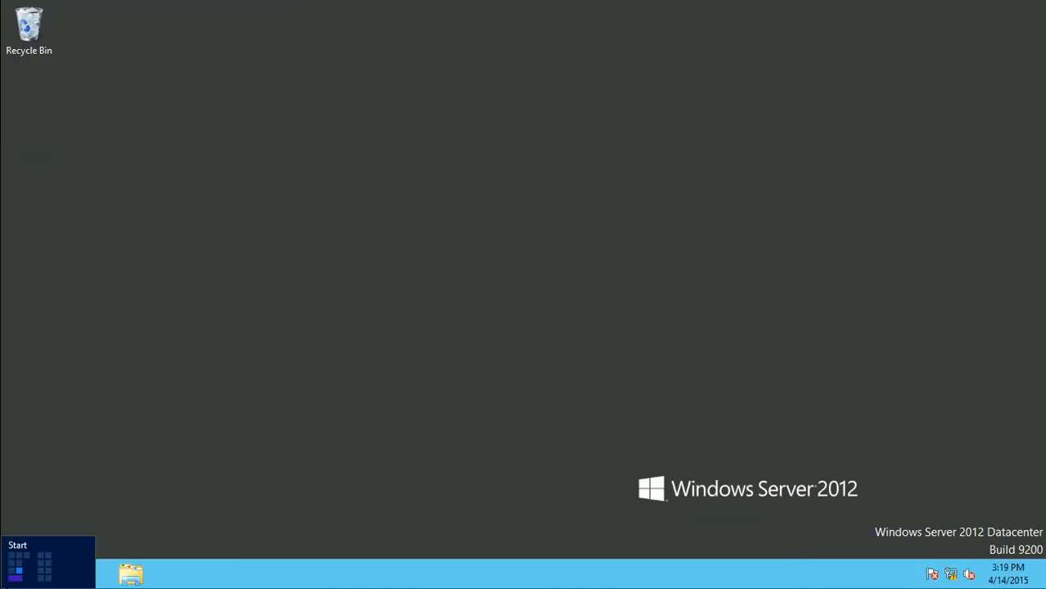
# Launch Active Directory Users and Computers from Server Manager's Tools menu
pyautogui.click(57, 577)
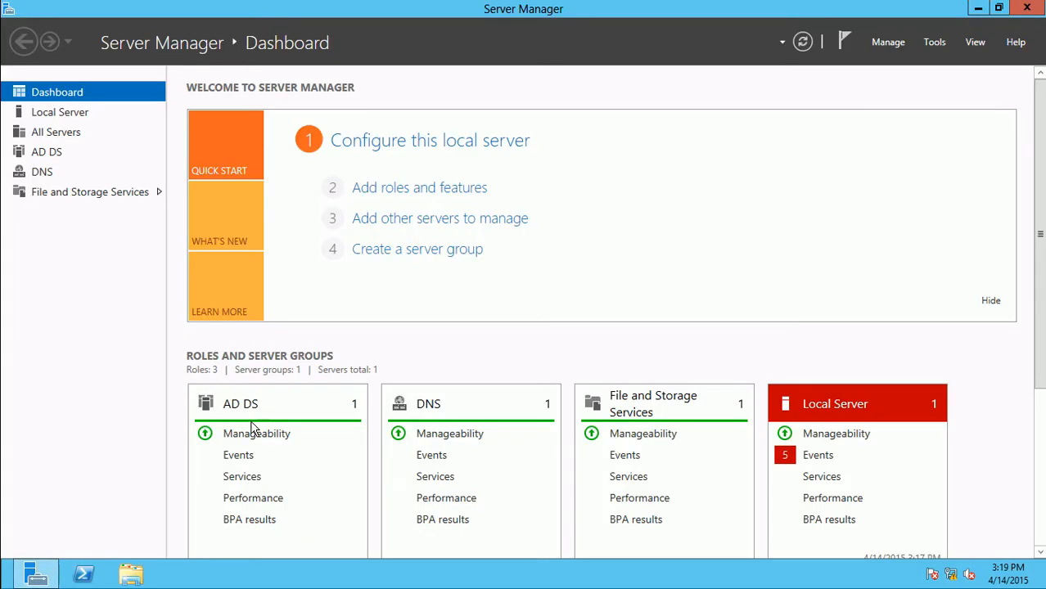
pyautogui.click(934, 42)
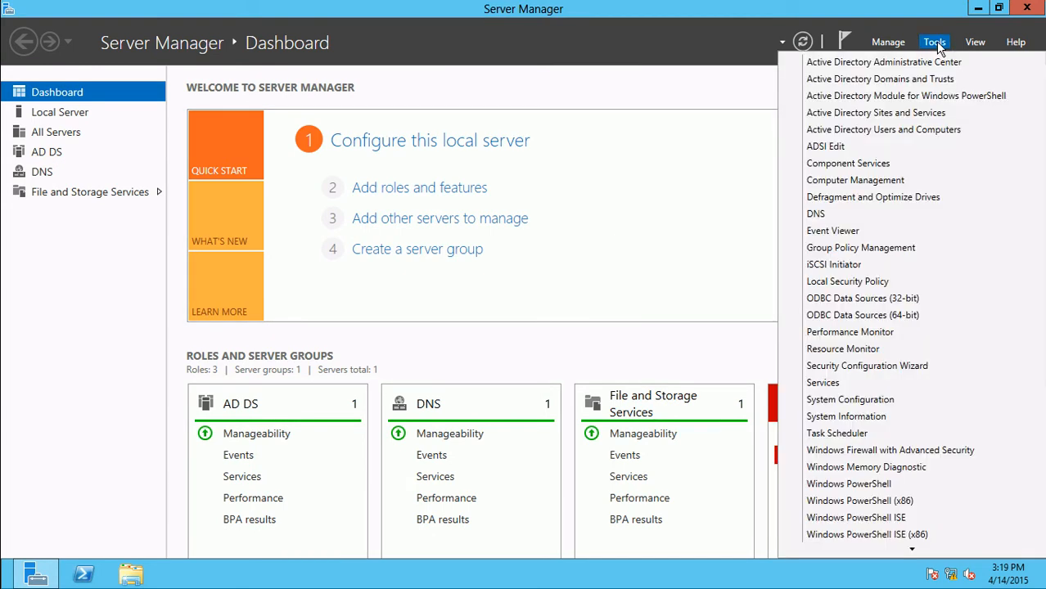
pyautogui.click(900, 131)
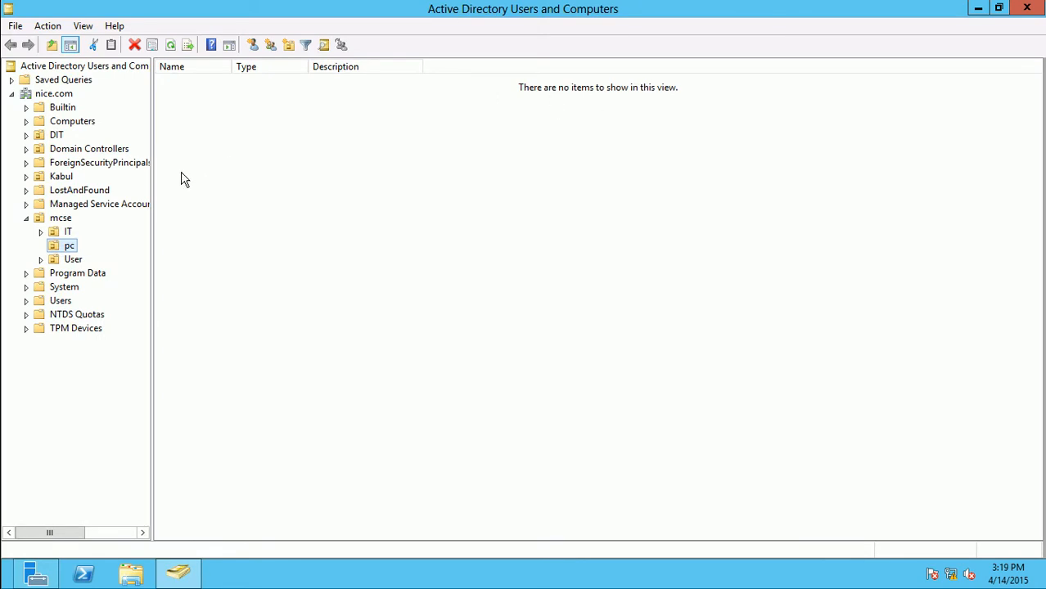
# Create a Jalalabad OU at the top level of nice.com
pyautogui.doubleClick(58, 176)
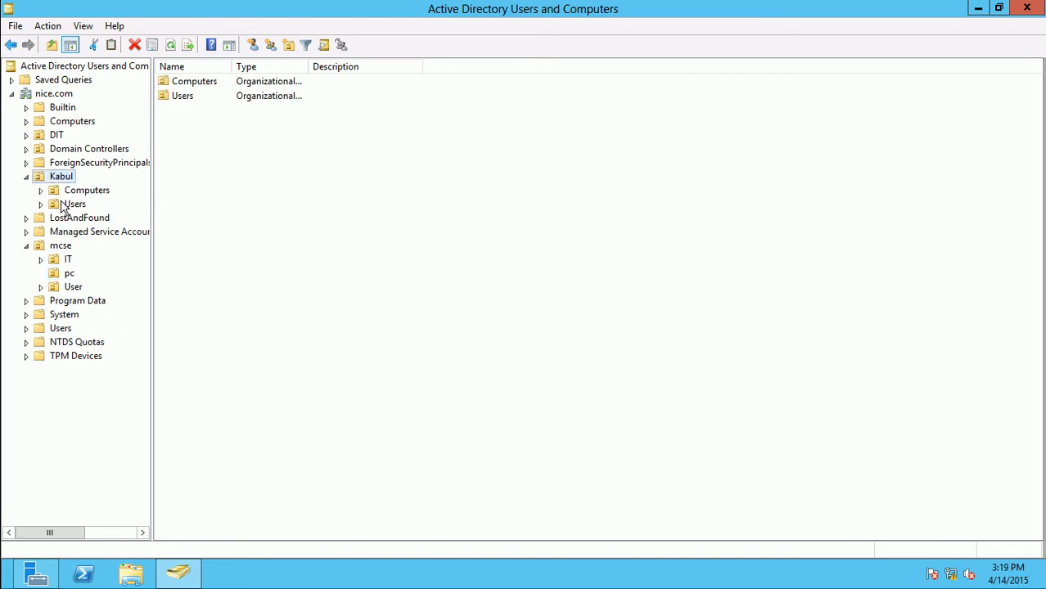
pyautogui.click(58, 248)
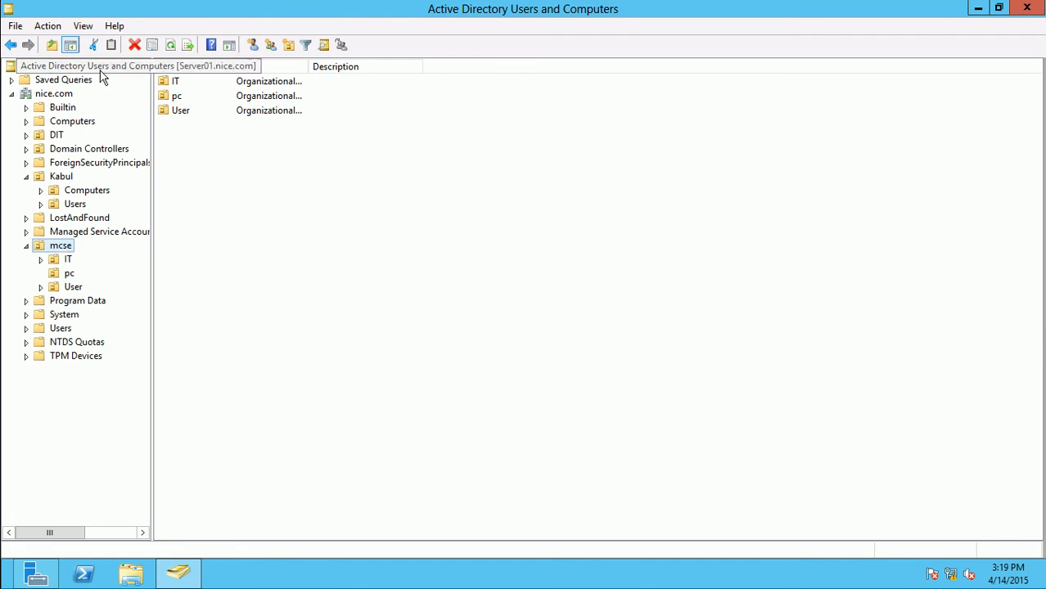
pyautogui.click(51, 95)
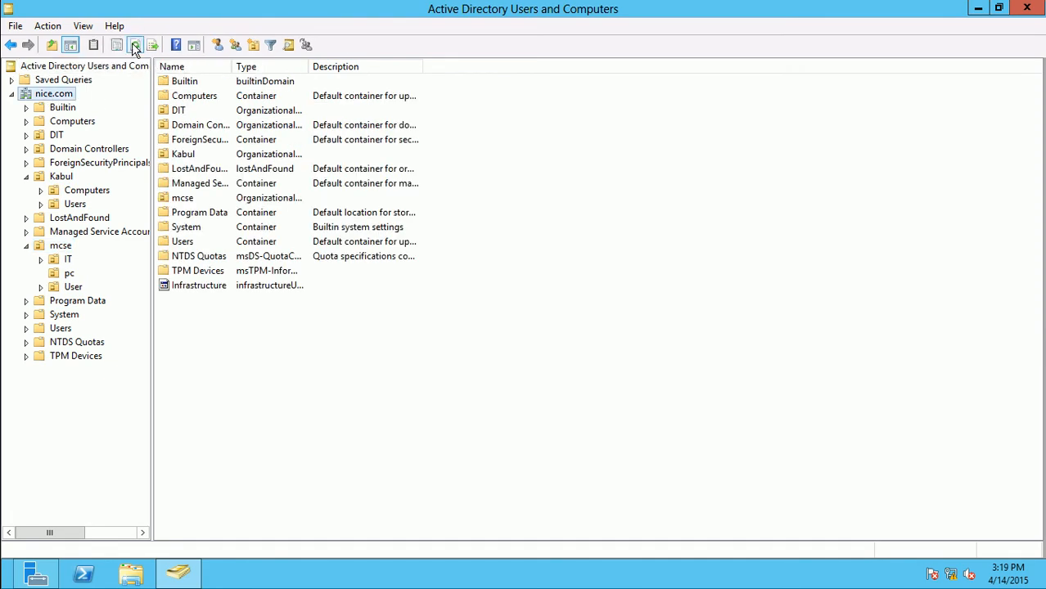
pyautogui.click(256, 47)
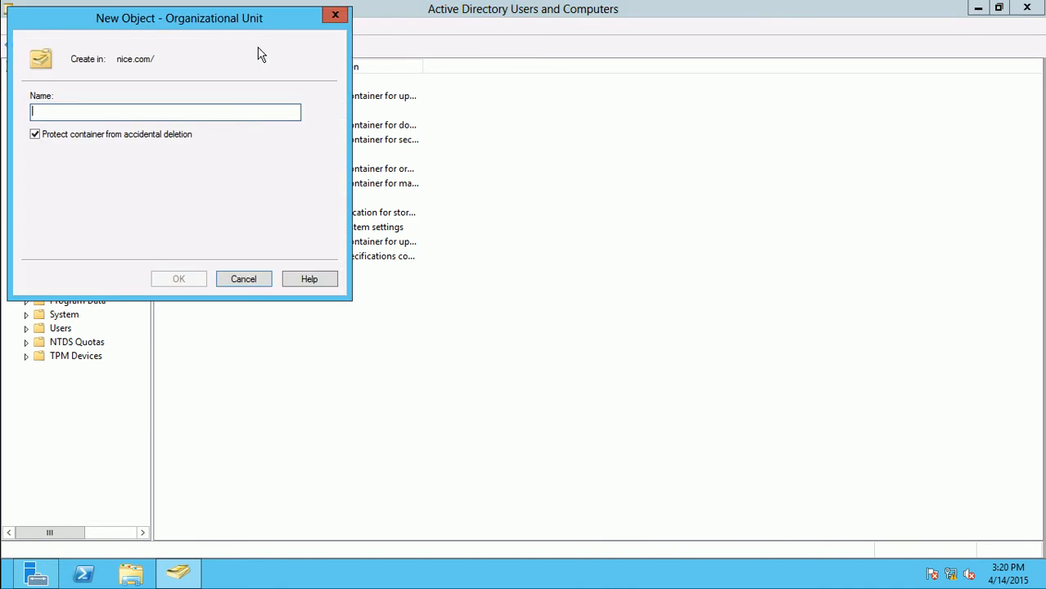
pyautogui.write('Jalalabad')
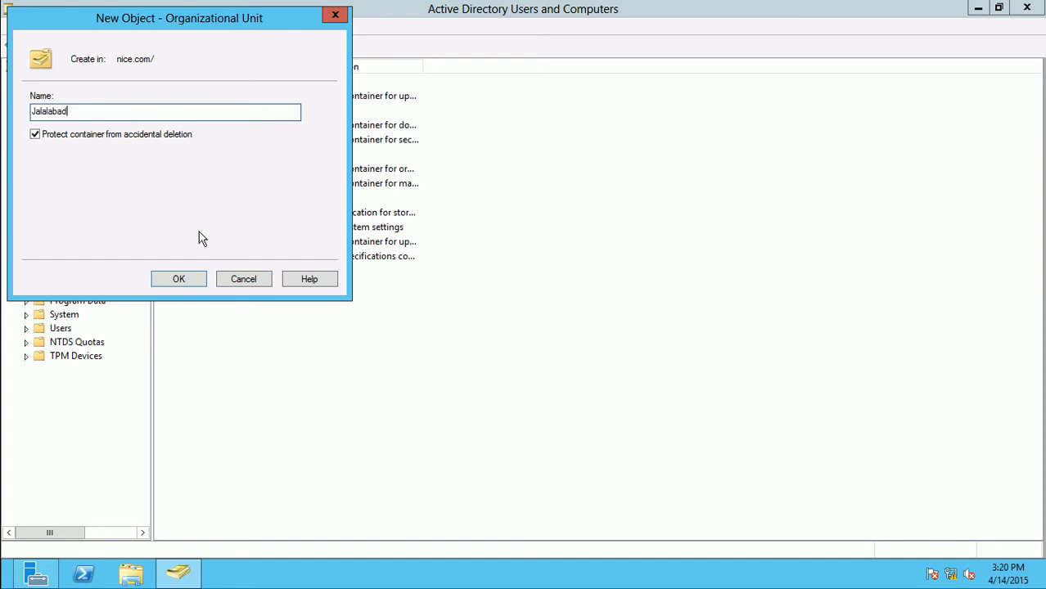
pyautogui.click(196, 280)
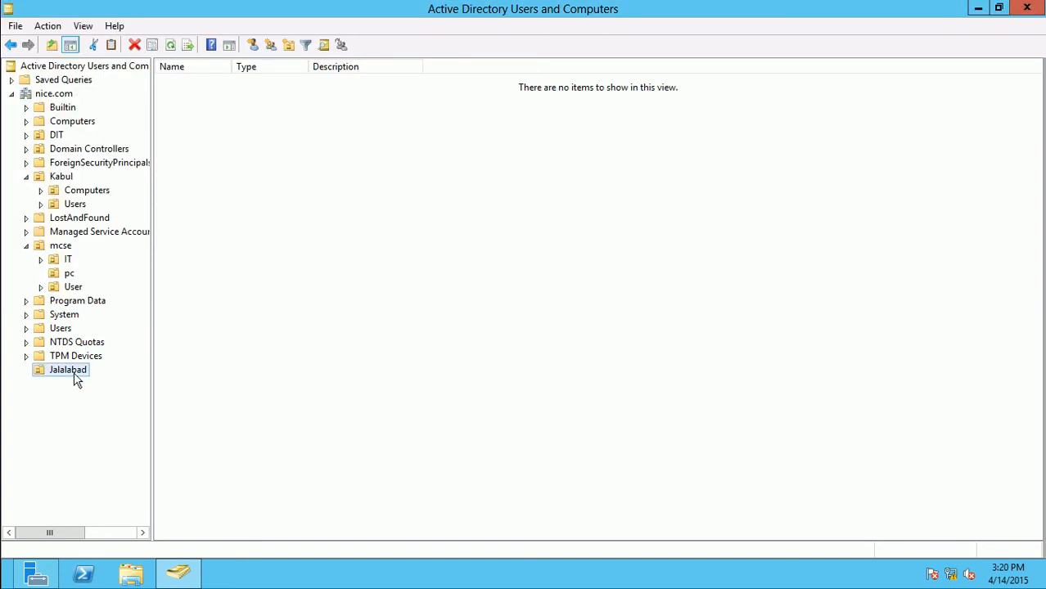
# Create IT Users and HR Users OUs inside Jalalabad
pyautogui.click(289, 48)
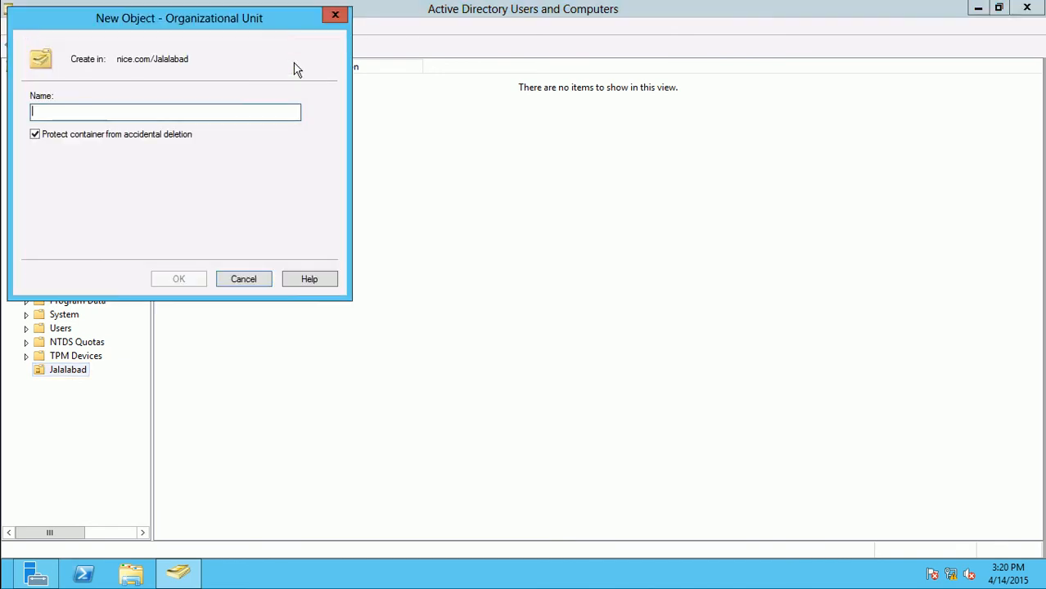
pyautogui.write('IT Users')
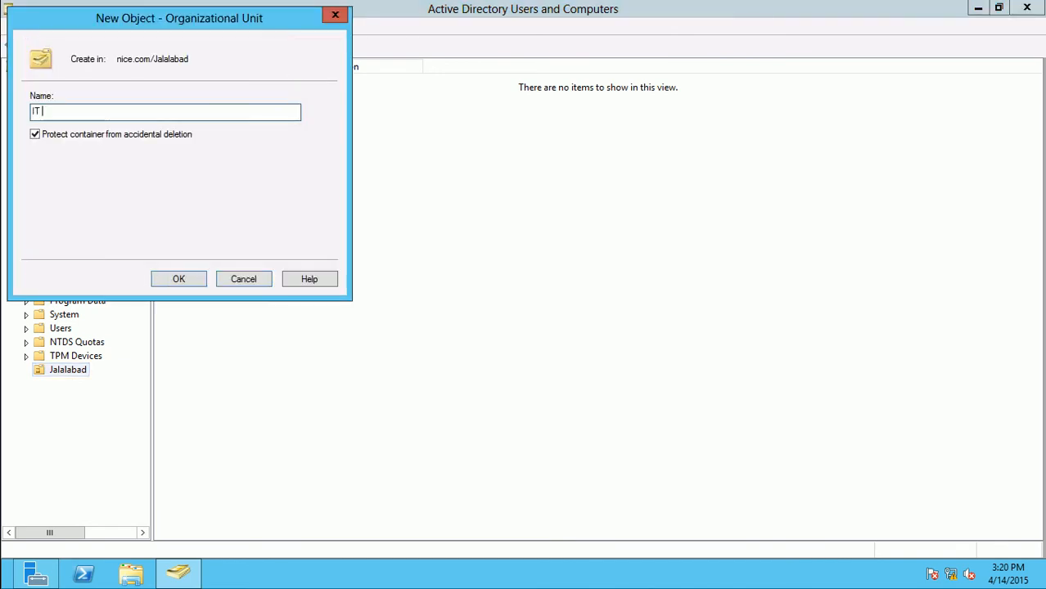
pyautogui.click(187, 279)
pyautogui.click(81, 369)
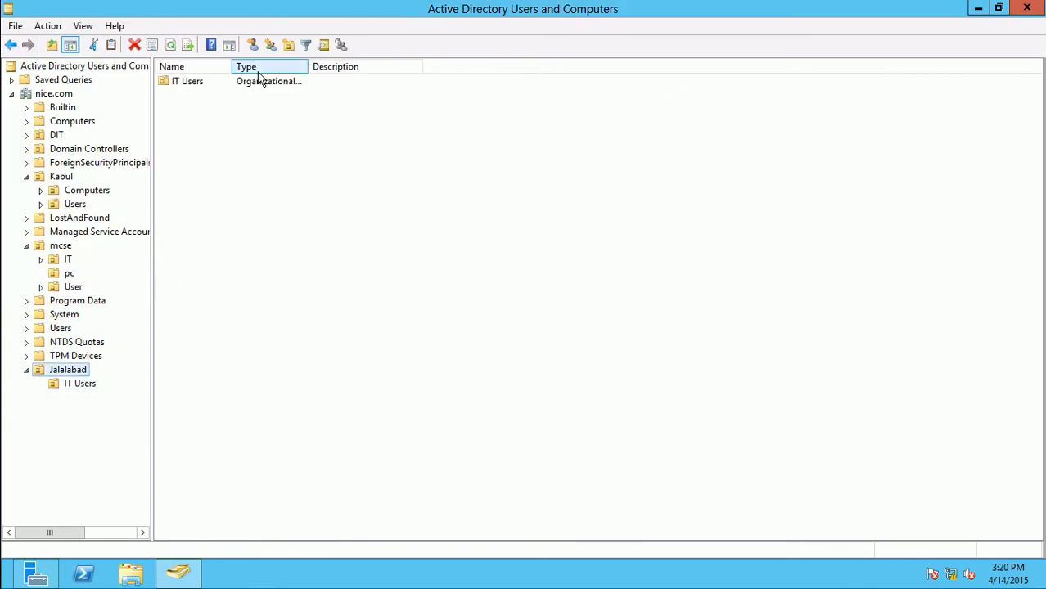
pyautogui.click(290, 45)
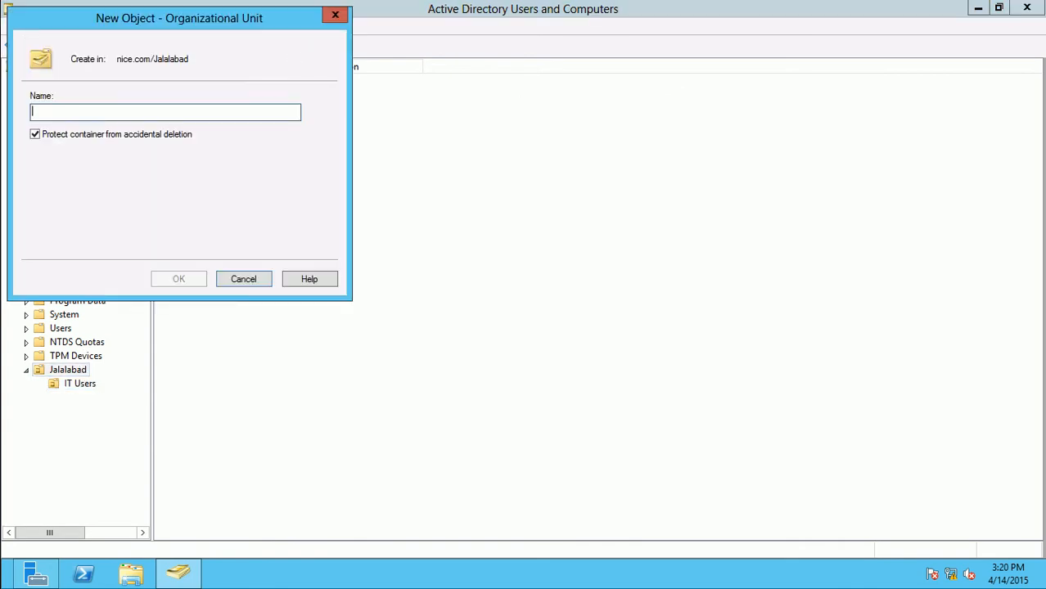
pyautogui.write('HR Users')
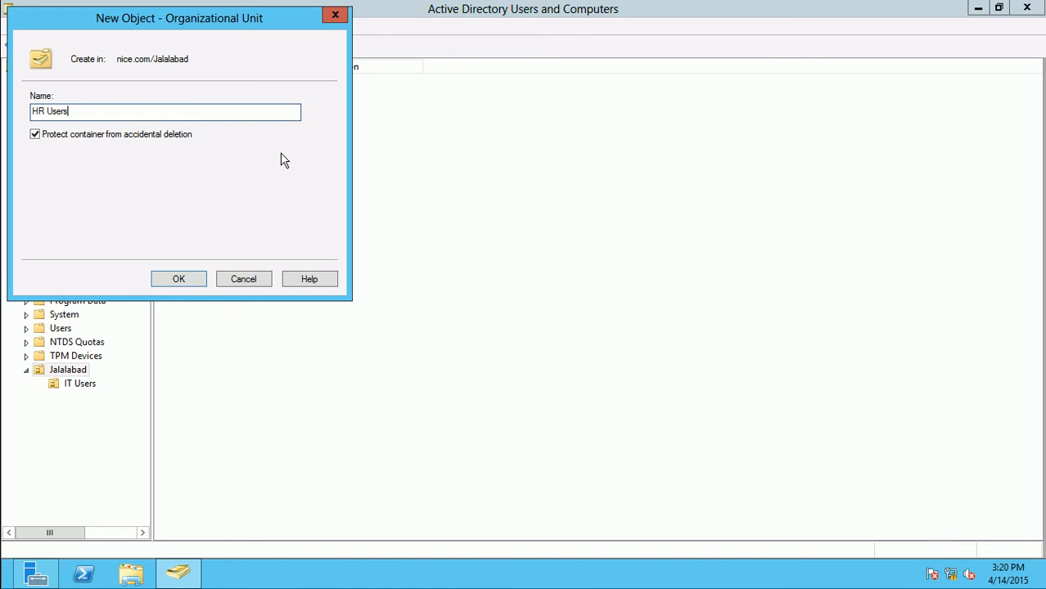
pyautogui.click(198, 282)
# Add a Sales Users OU inside Jalalabad
pyautogui.click(58, 372)
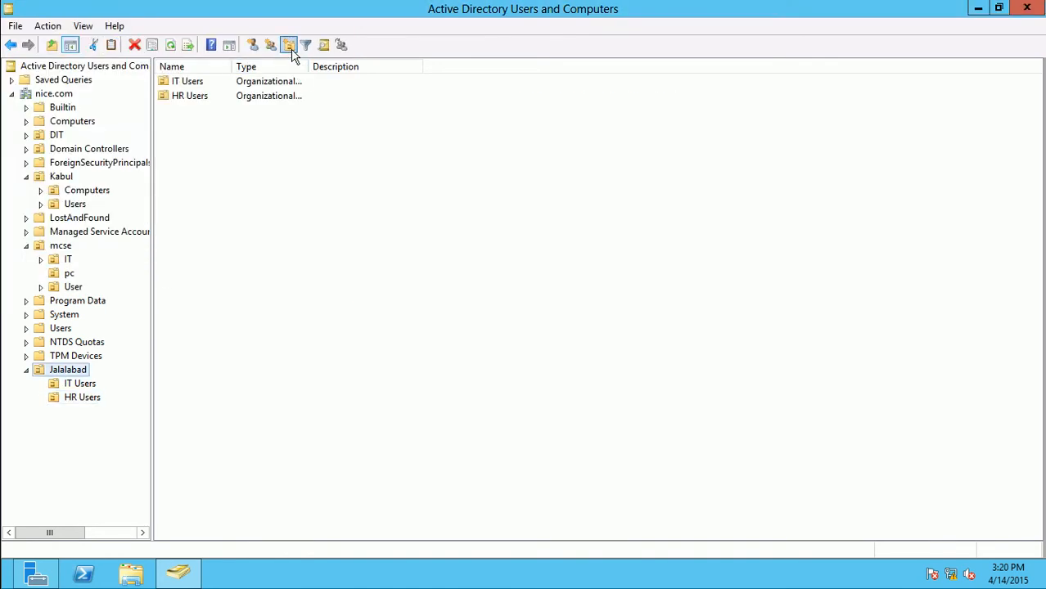
pyautogui.click(291, 46)
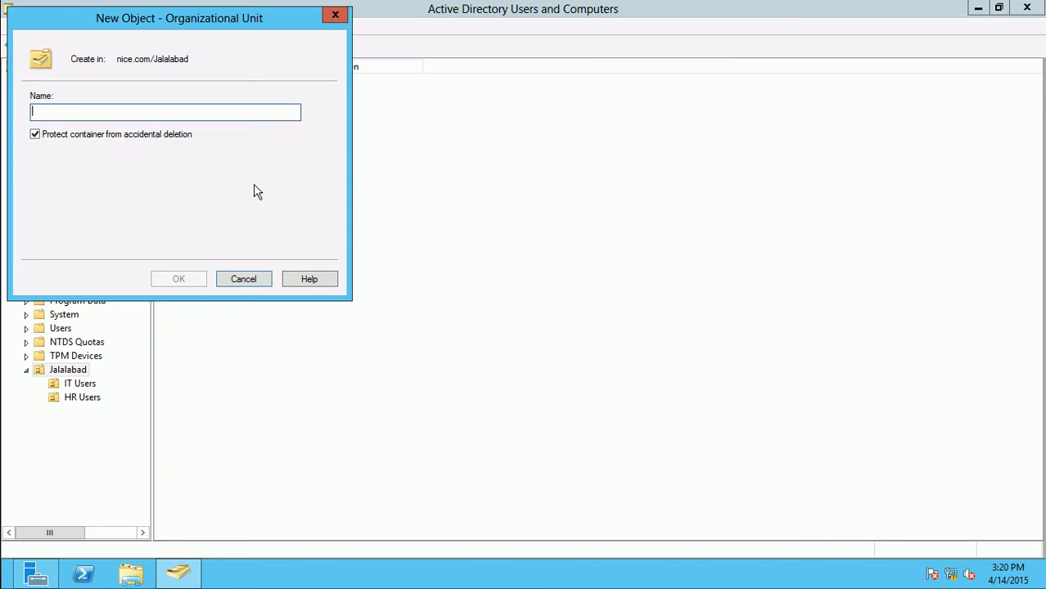
pyautogui.write('Sales Users')
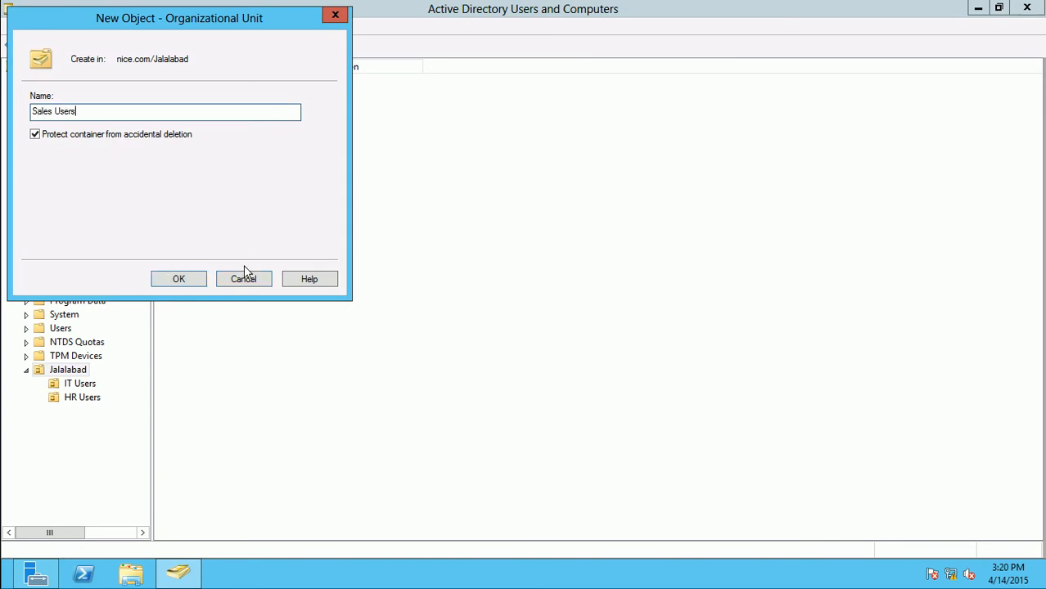
pyautogui.click(187, 280)
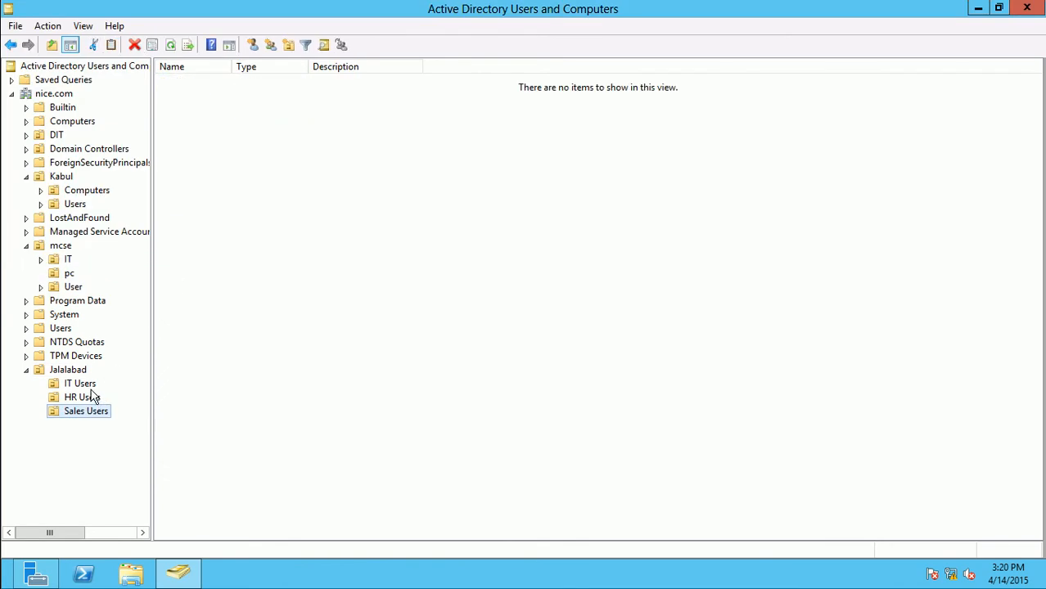
# Start a new user in IT Users, entering the user's first name, last name and logon name
pyautogui.click(90, 388)
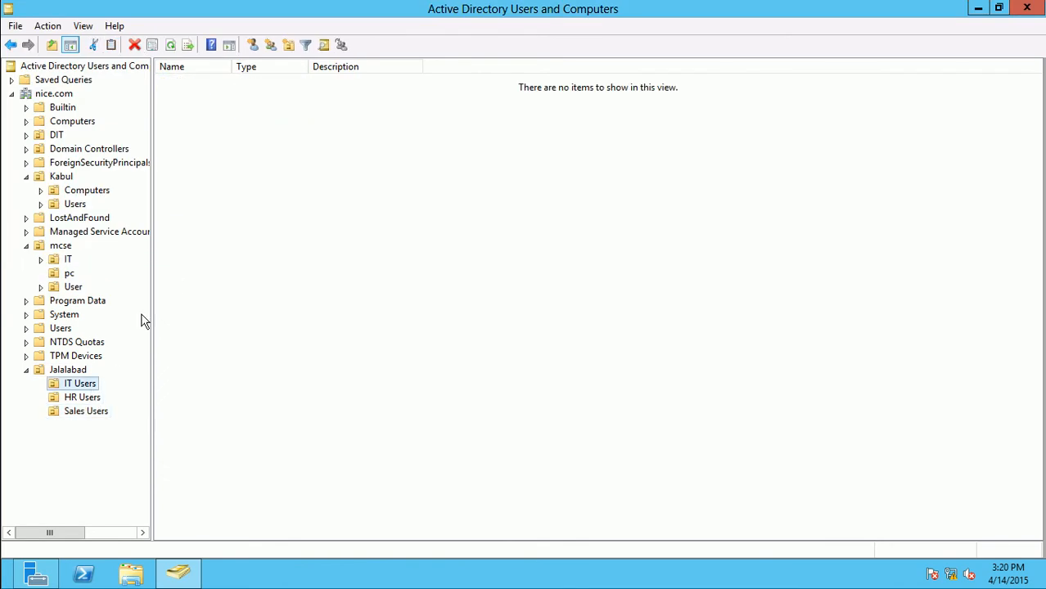
pyautogui.click(253, 47)
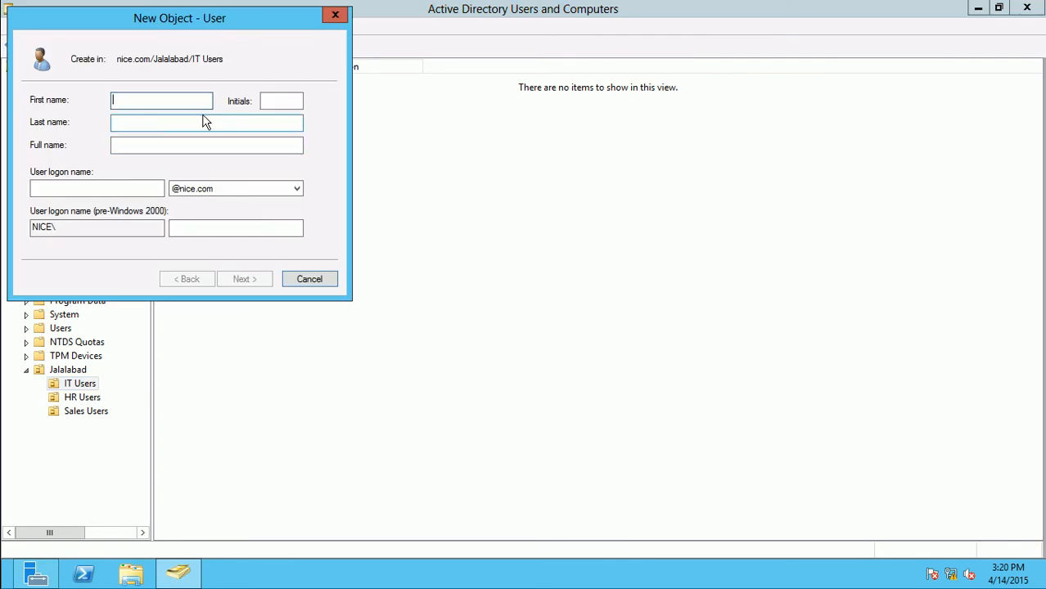
pyautogui.press('Tab')
pyautogui.press('Tab')
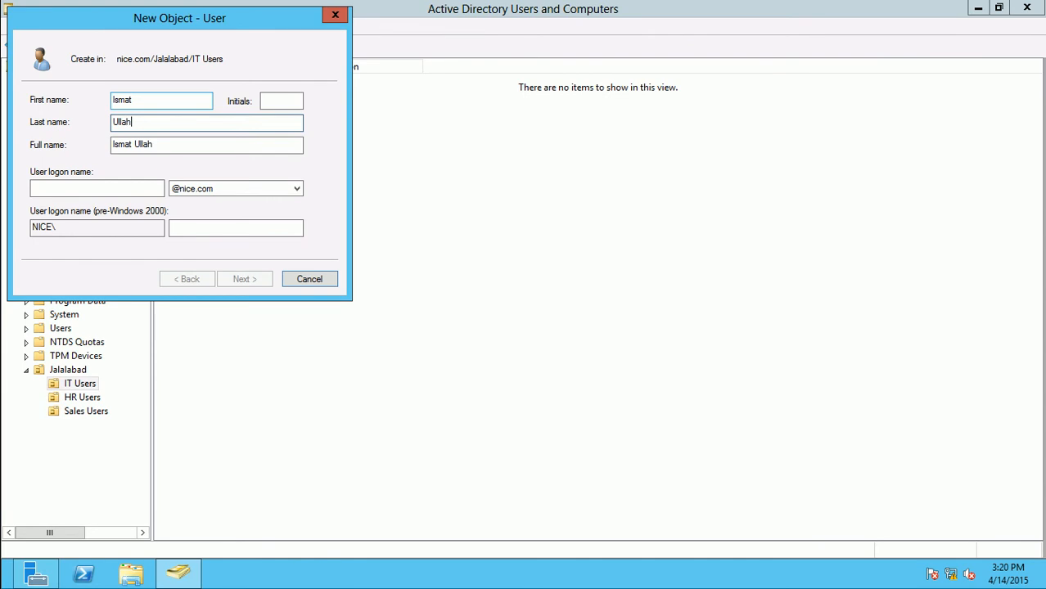
pyautogui.press('Tab')
pyautogui.press('Tab')
pyautogui.write('ismat')
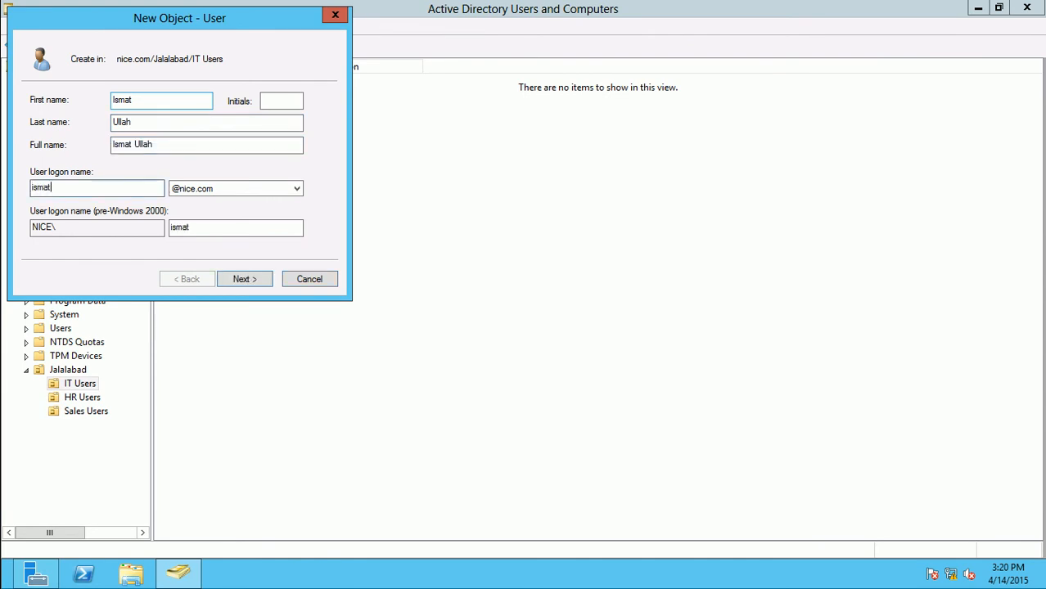
pyautogui.press('Return')
# Set the account password so the user cannot change it and it never expires
pyautogui.write('abc@123')
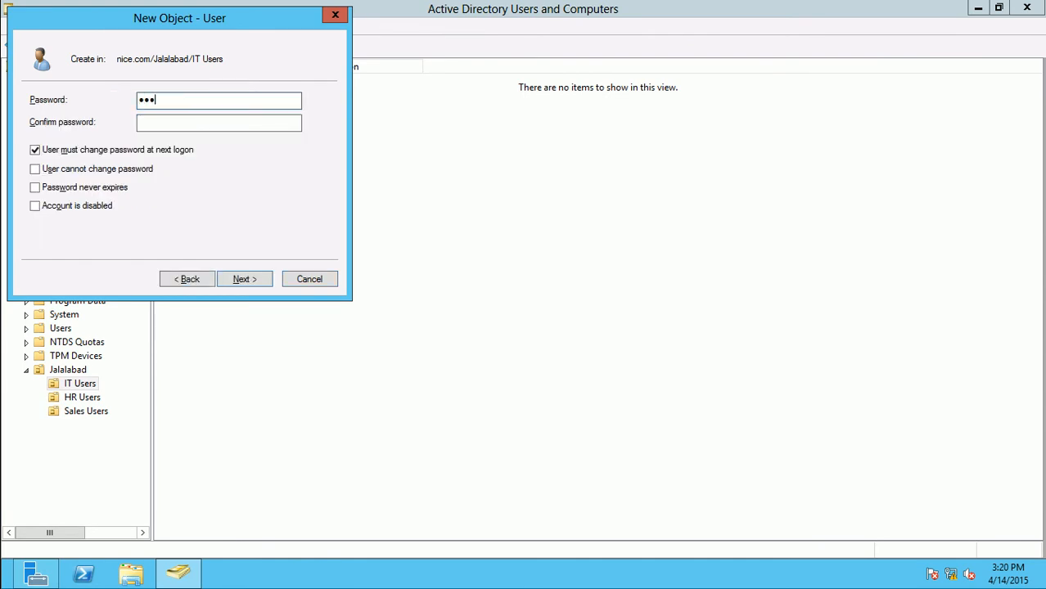
pyautogui.press('Tab')
pyautogui.write('abc@123')
pyautogui.press('Tab')
pyautogui.press('space')
pyautogui.press('Tab')
pyautogui.press('Tab')
pyautogui.press('space')
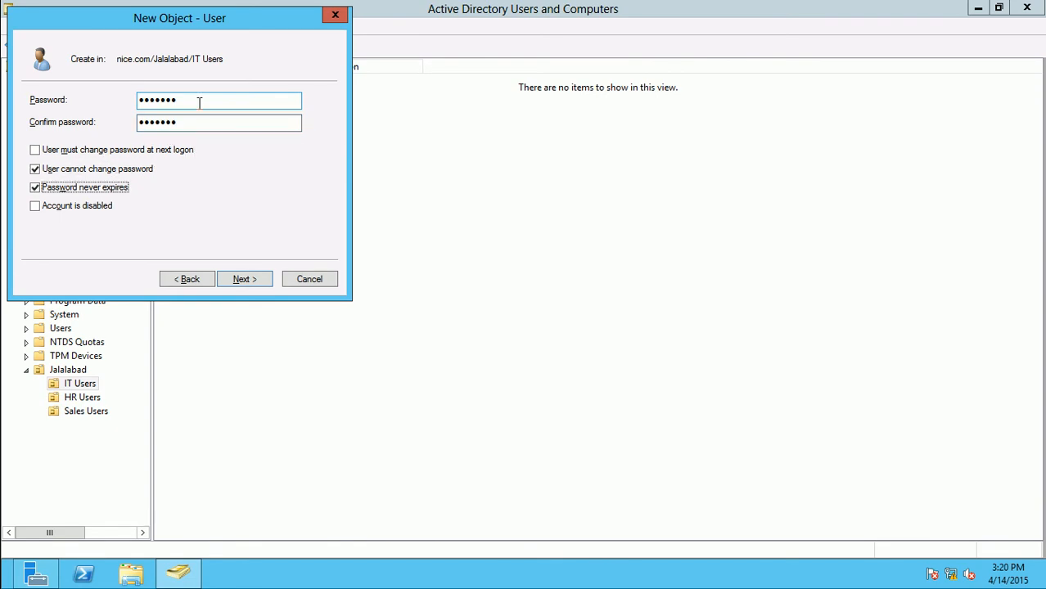
pyautogui.press('Return')
pyautogui.press('Return')
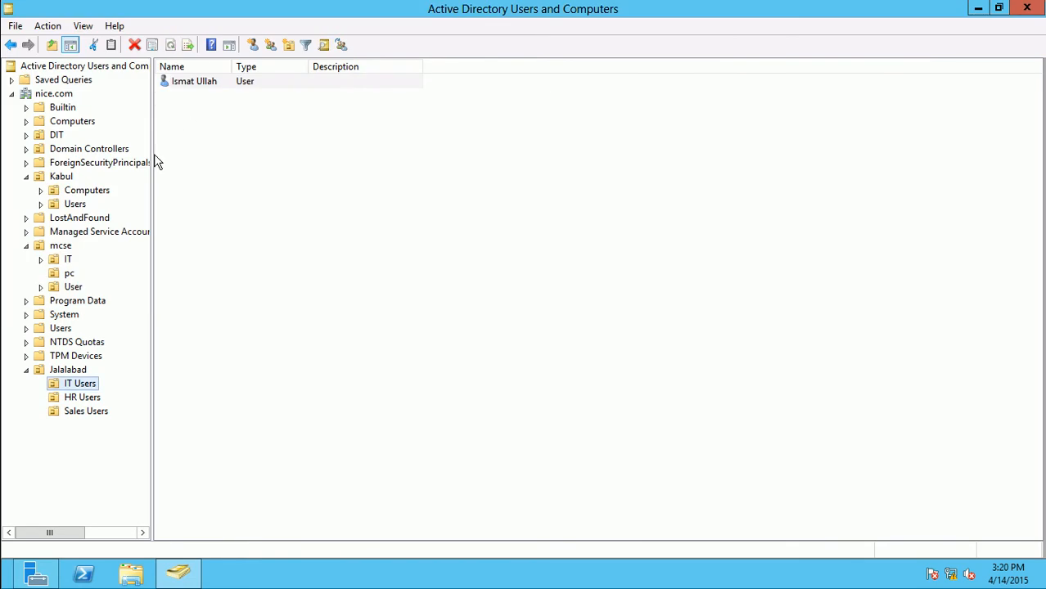
# Copy the existing IT Users account, entering the new user's first, last and logon names
pyautogui.click(194, 87)
pyautogui.rightClick(195, 87)
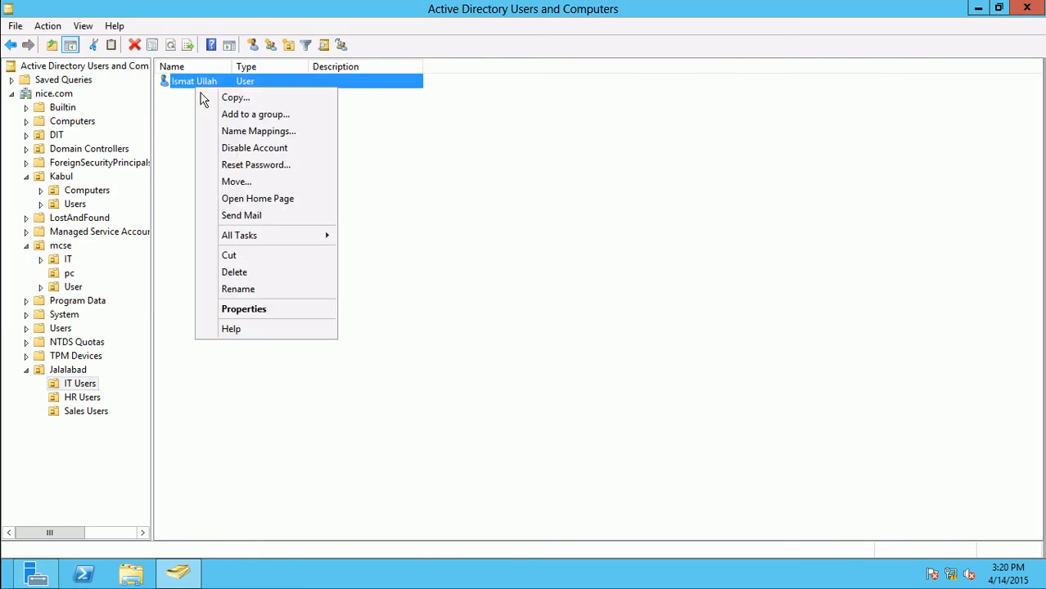
pyautogui.click(216, 99)
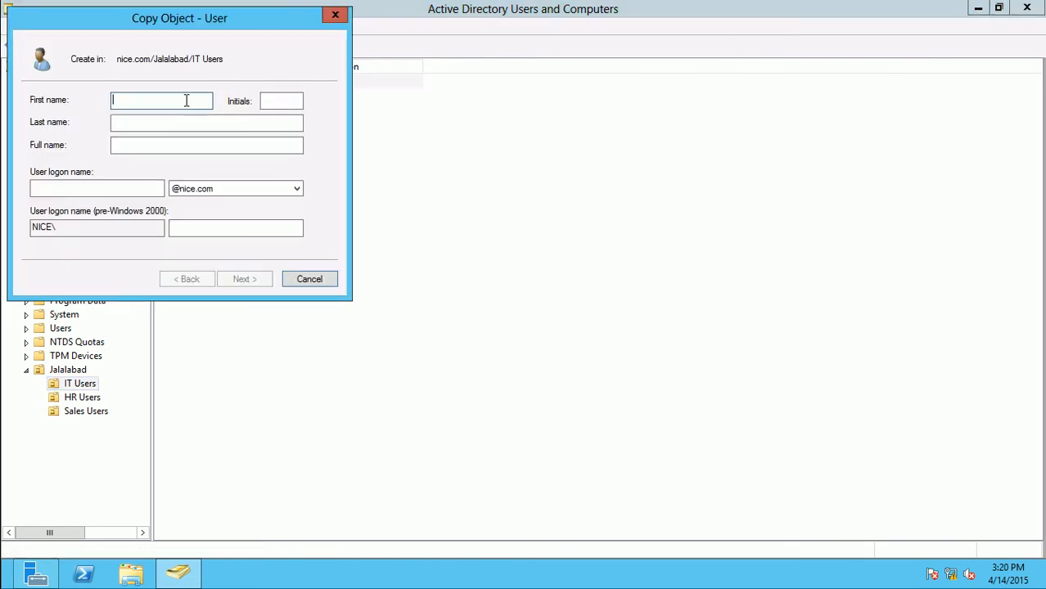
pyautogui.press('Tab')
pyautogui.press('Tab')
pyautogui.press('Tab')
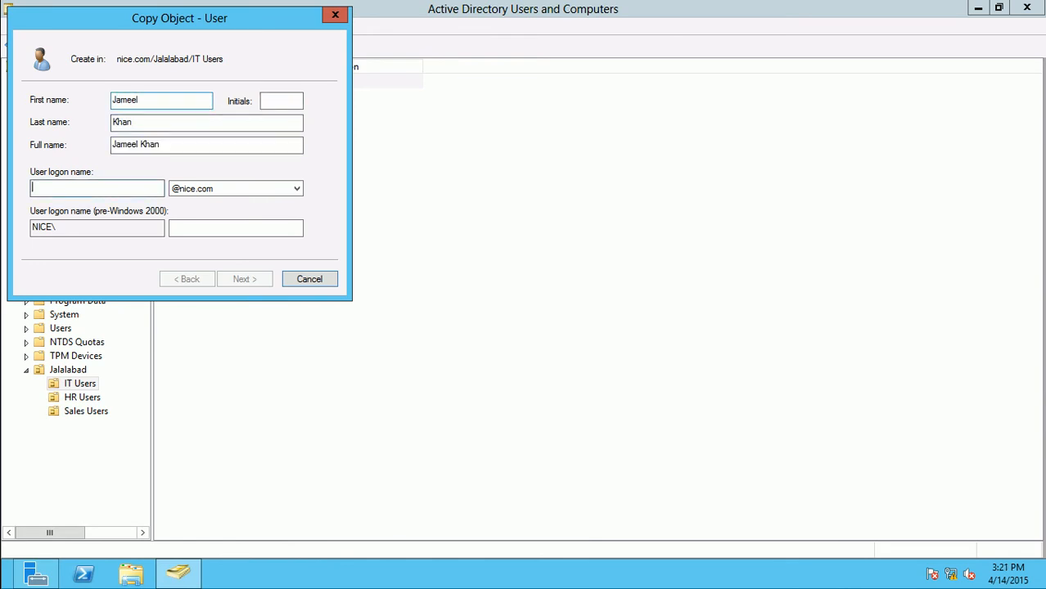
pyautogui.write('jam')
pyautogui.press('BackSpace')
pyautogui.press('BackSpace')
pyautogui.press('BackSpace')
pyautogui.write('jameel')
pyautogui.press('Return')
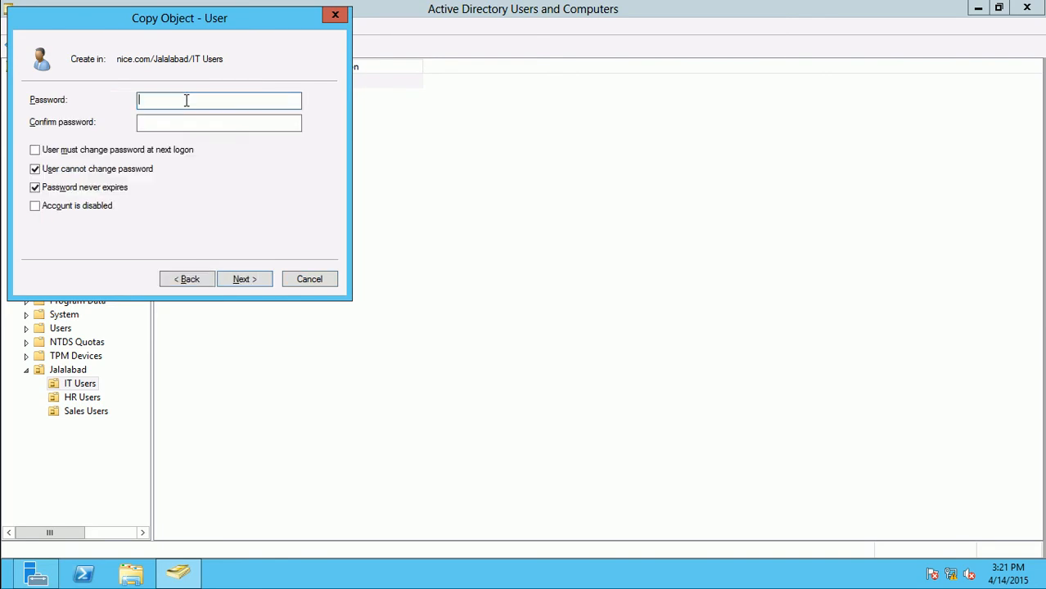
# Enter and confirm the new account's password and finish the copy
pyautogui.write('•••••••')
pyautogui.press('Tab')
pyautogui.write('••••')
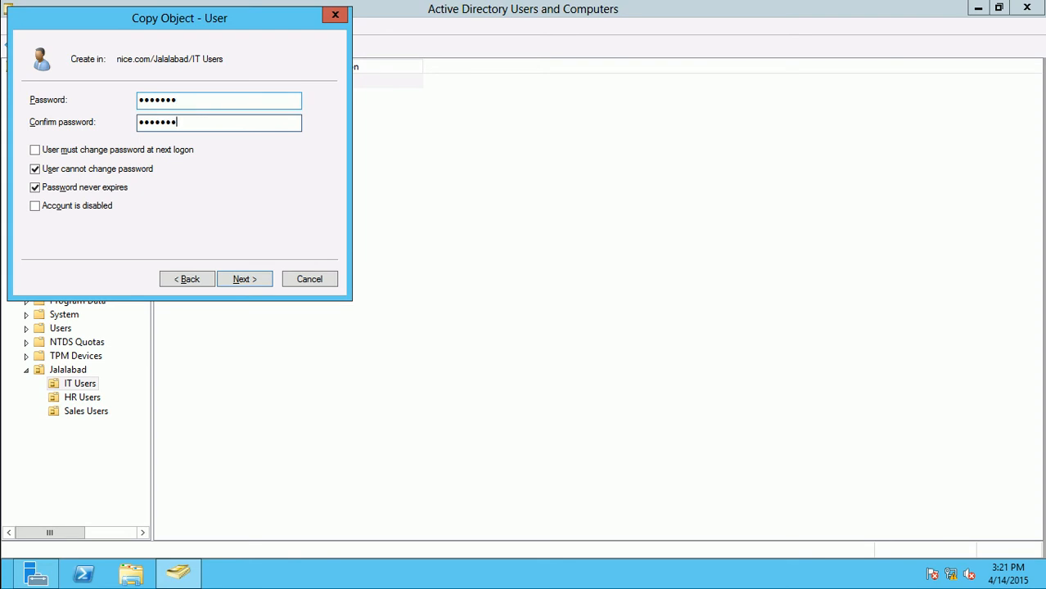
pyautogui.press('Return')
pyautogui.press('Return')
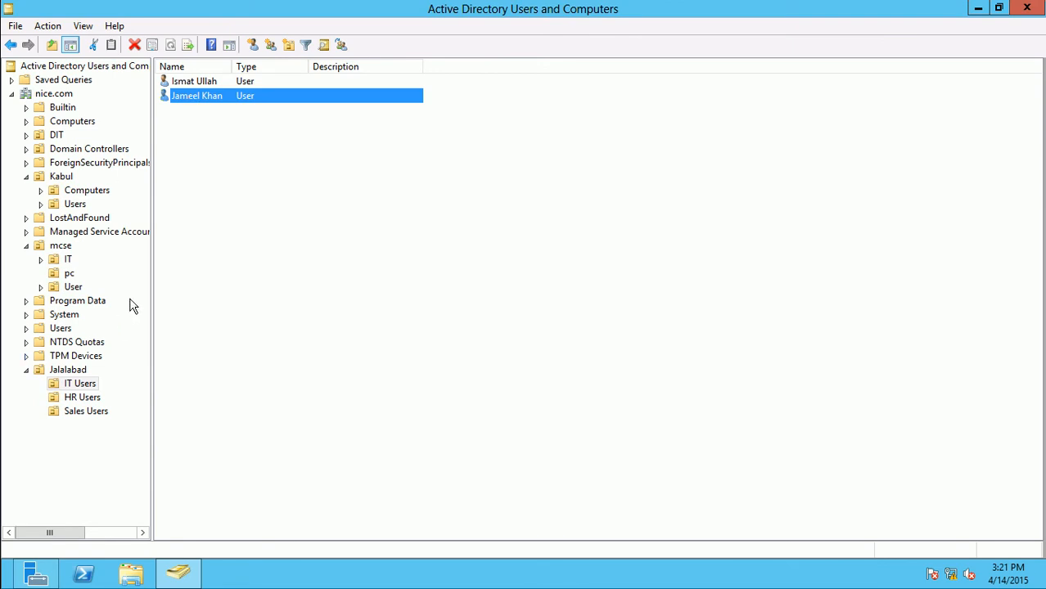
# Move the copied user into Sales Users, check both OUs, and close the console
pyautogui.moveTo(190, 105); pyautogui.dragTo(92, 417)
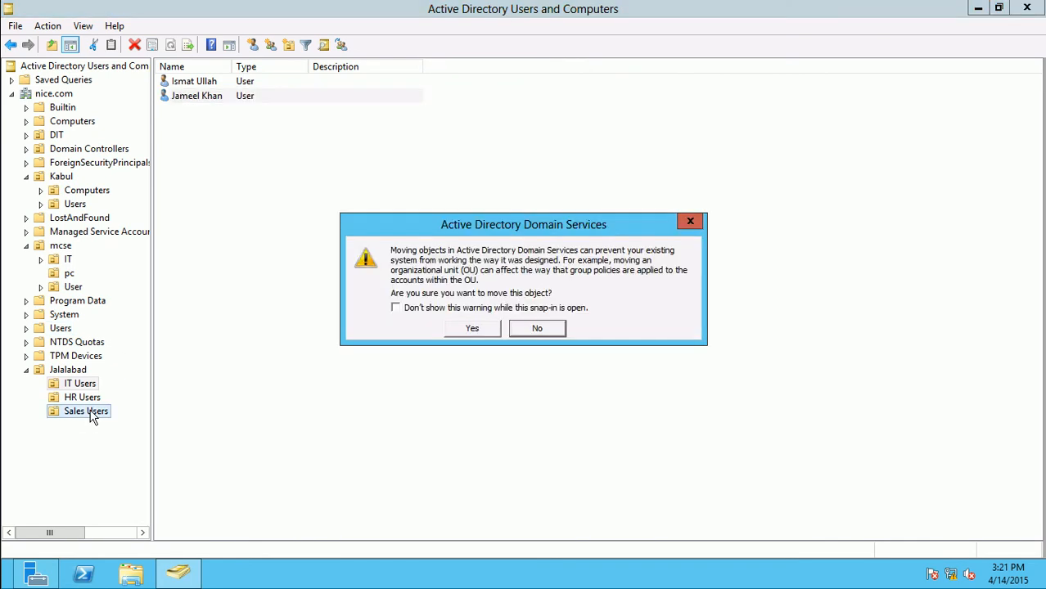
pyautogui.click(473, 330)
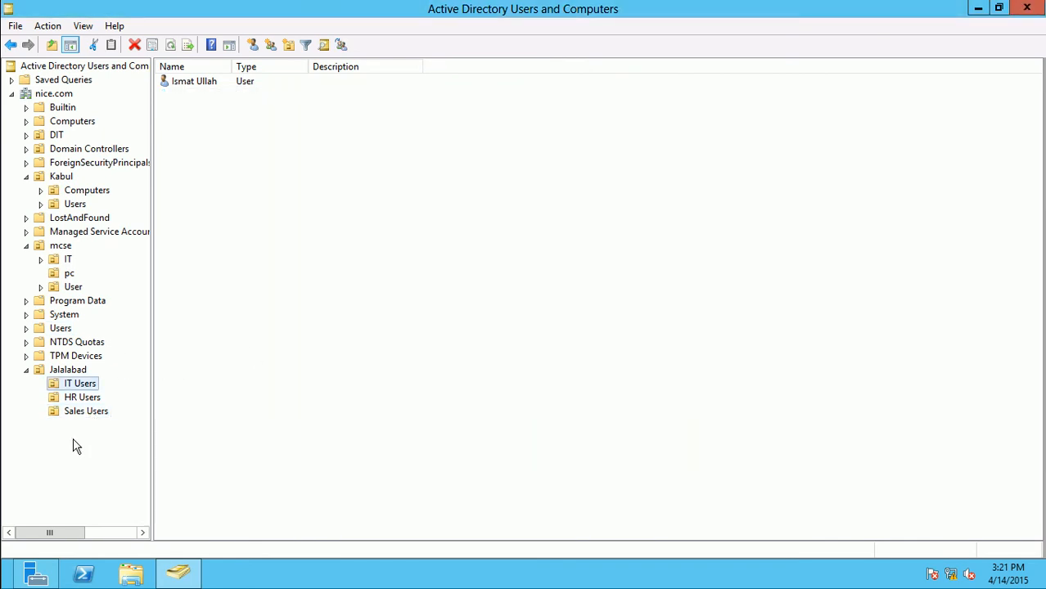
pyautogui.click(74, 413)
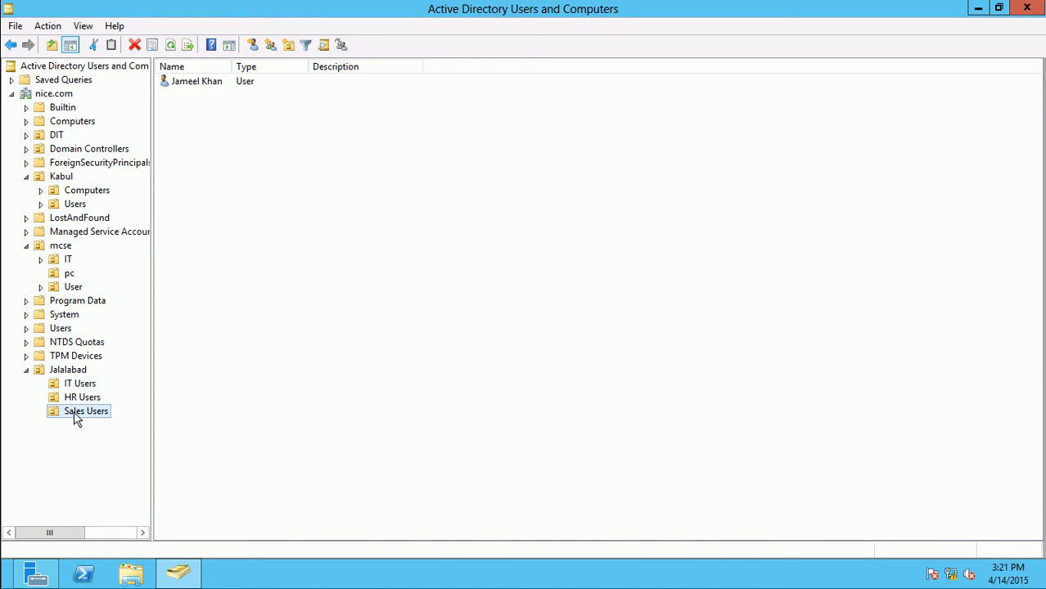
pyautogui.click(79, 386)
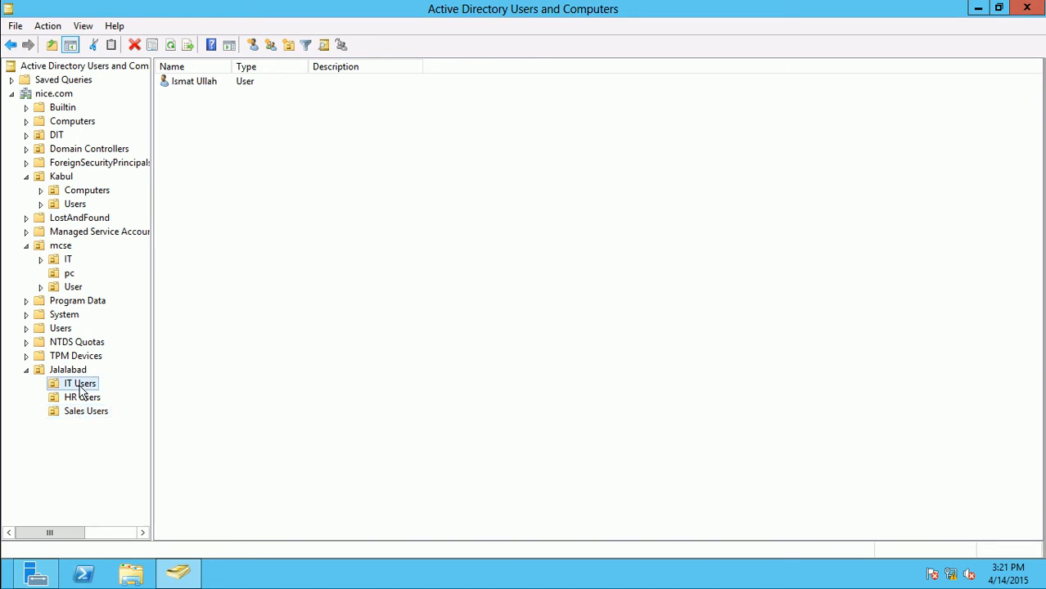
pyautogui.click(77, 374)
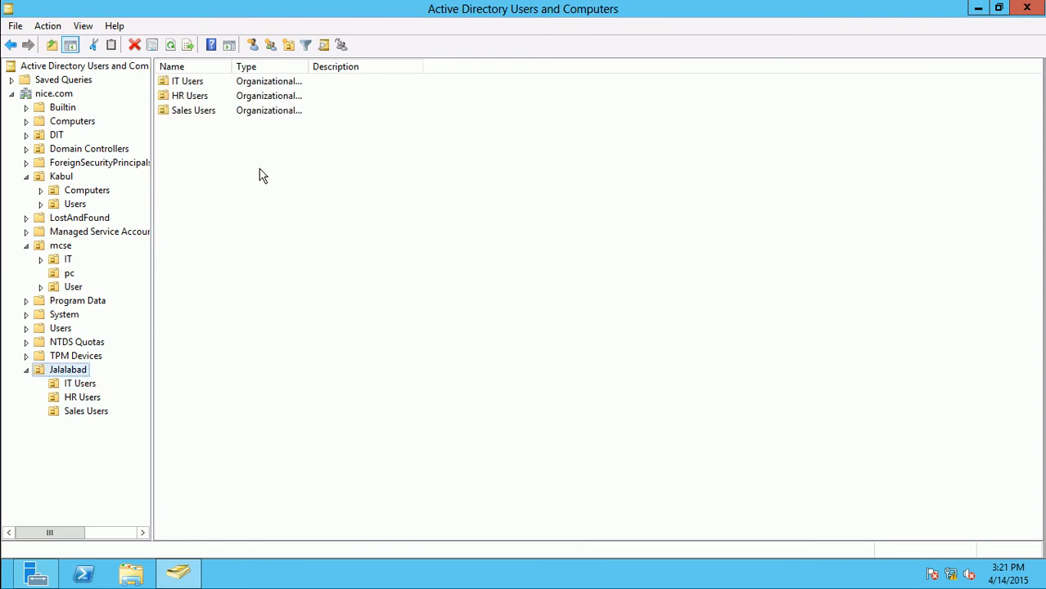
pyautogui.click(1025, 8)
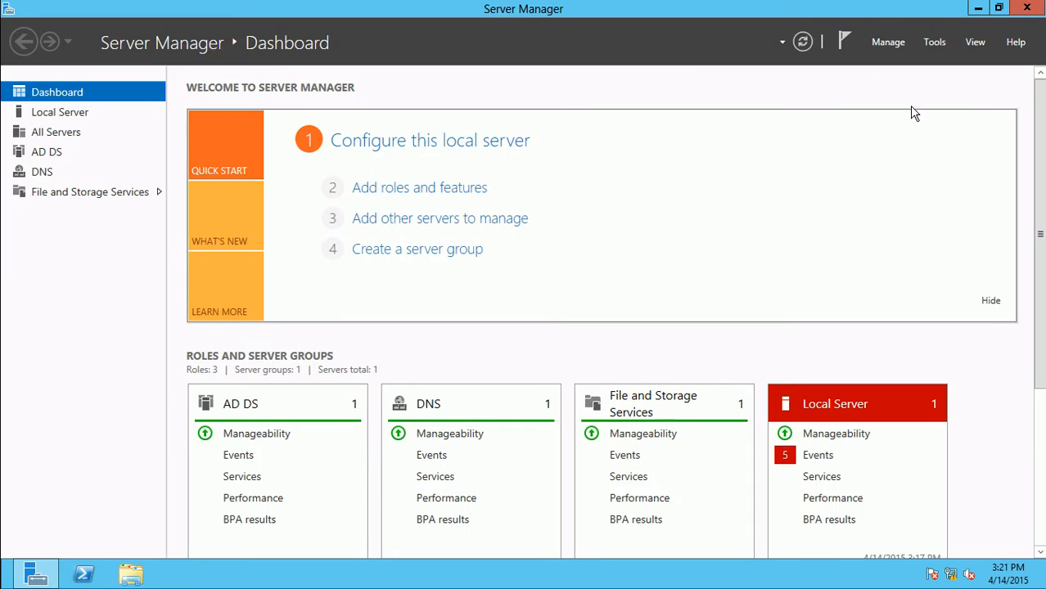
# Launch Active Directory Users and Computers by running dsa.msc from the Run dialog
pyautogui.click(935, 43)
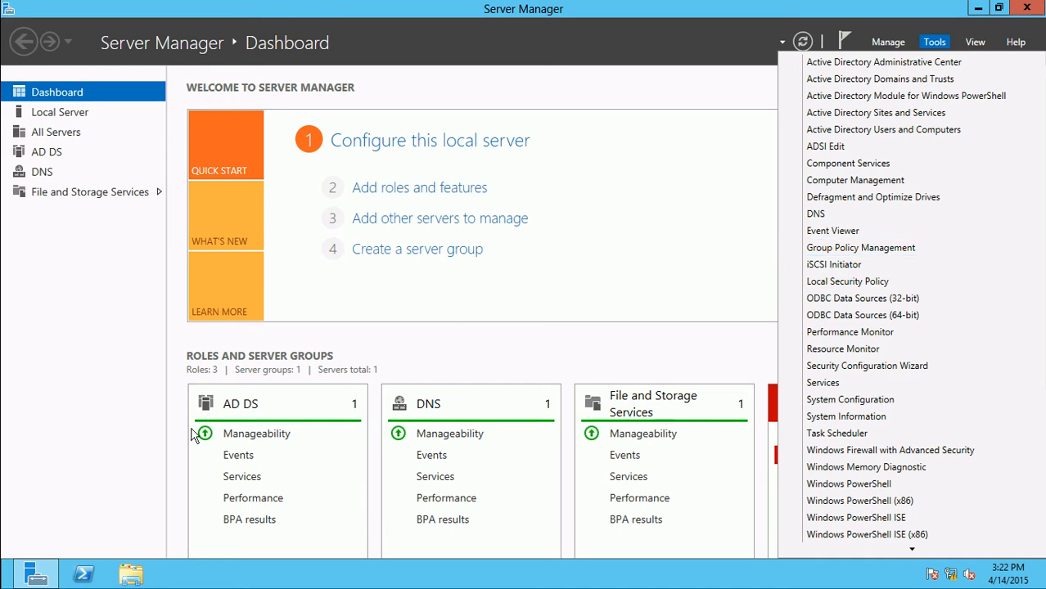
pyautogui.click(57, 570)
pyautogui.click(57, 571)
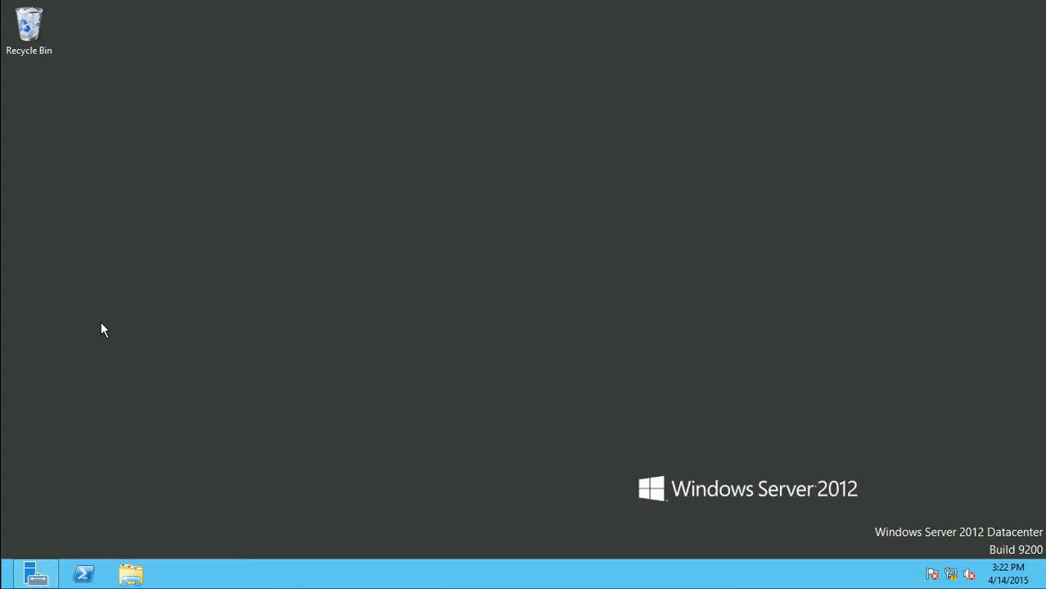
pyautogui.click(46, 576)
pyautogui.press('super+r')
pyautogui.write('dsa.msc')
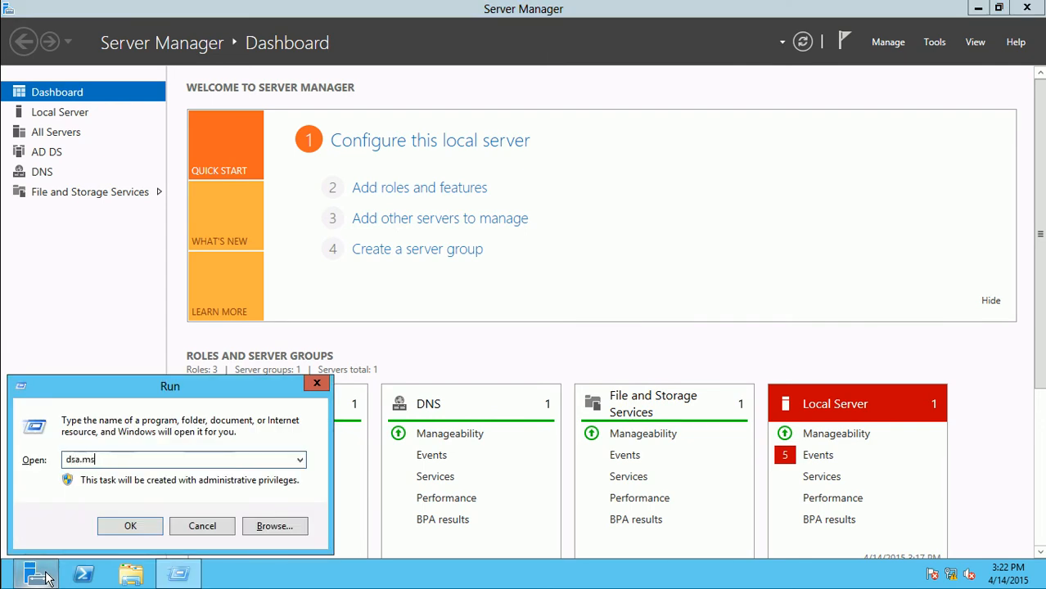
pyautogui.press('Return')
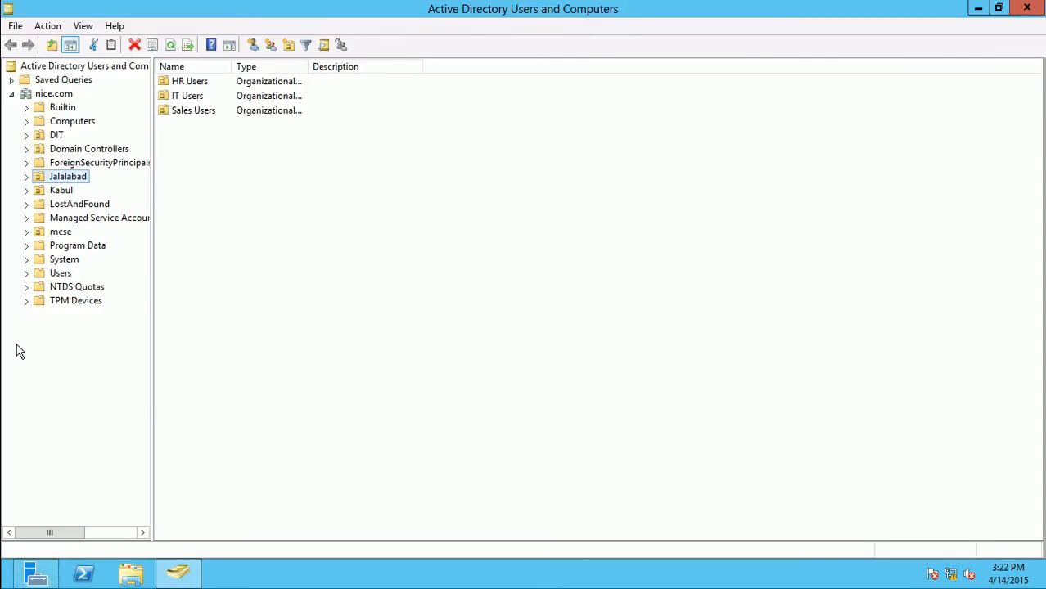
# Review Jalalabad's Object, Managed By and Security properties, then turn off Advanced Features
pyautogui.rightClick(72, 180)
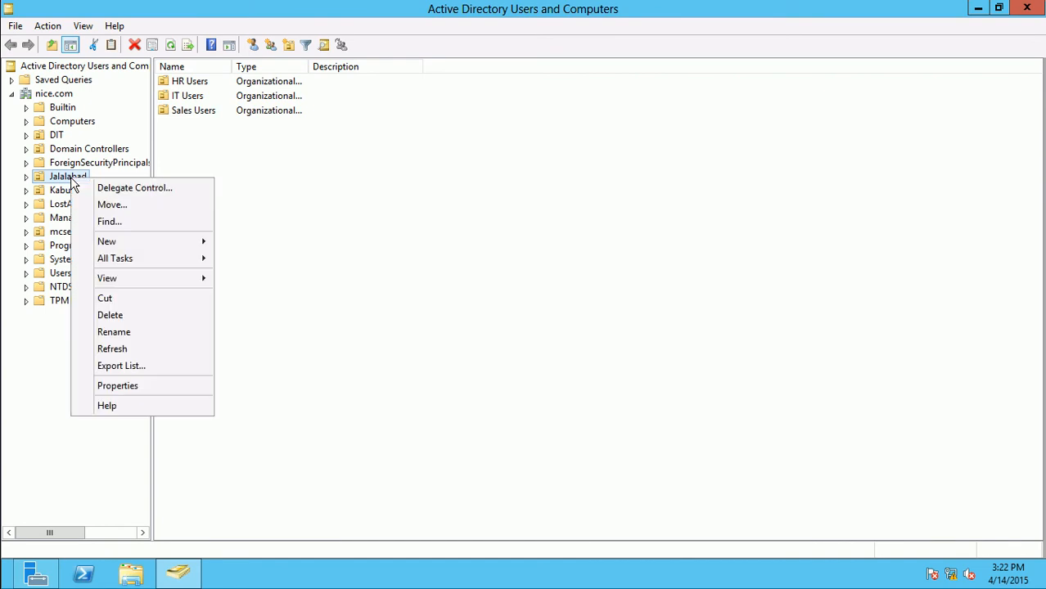
pyautogui.click(117, 387)
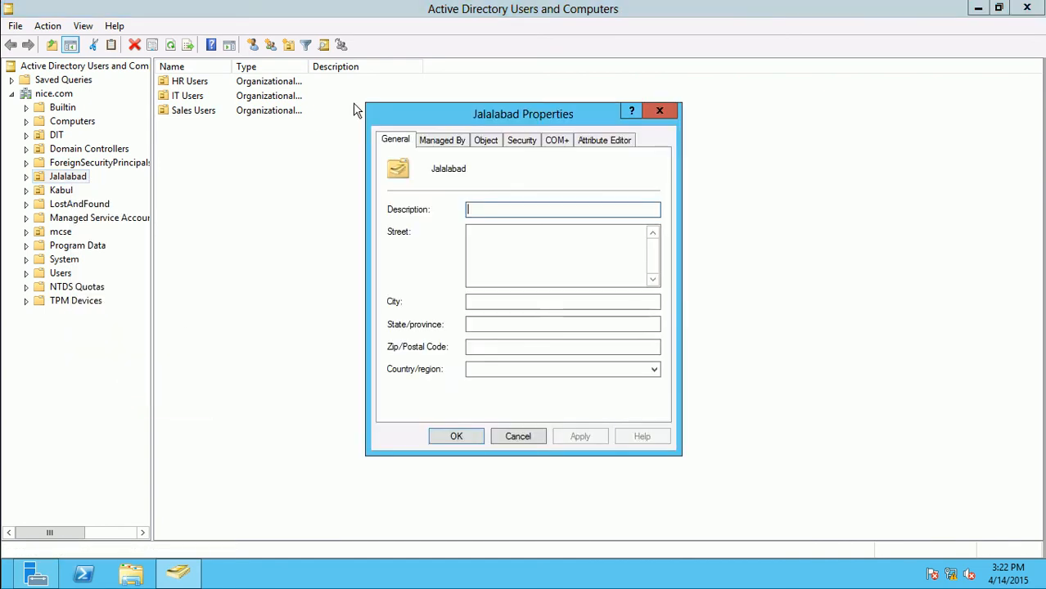
pyautogui.click(486, 140)
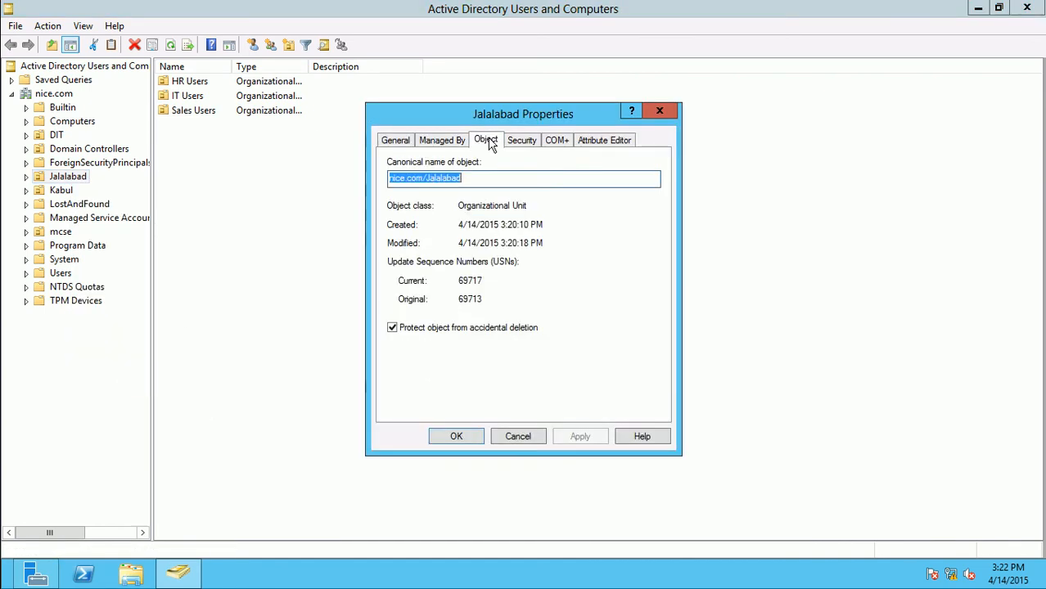
pyautogui.click(442, 140)
pyautogui.click(516, 141)
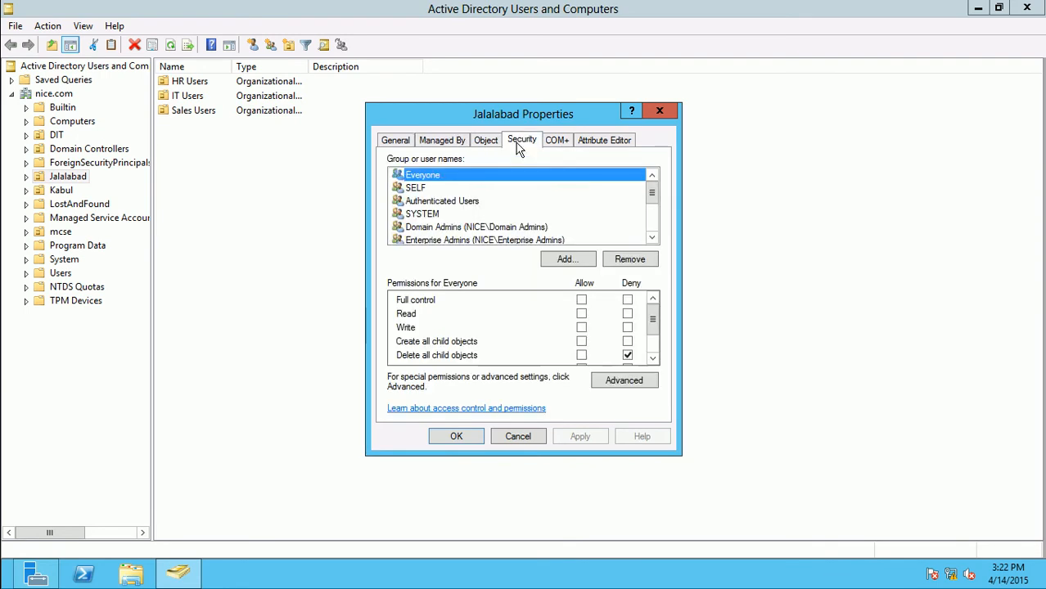
pyautogui.click(661, 111)
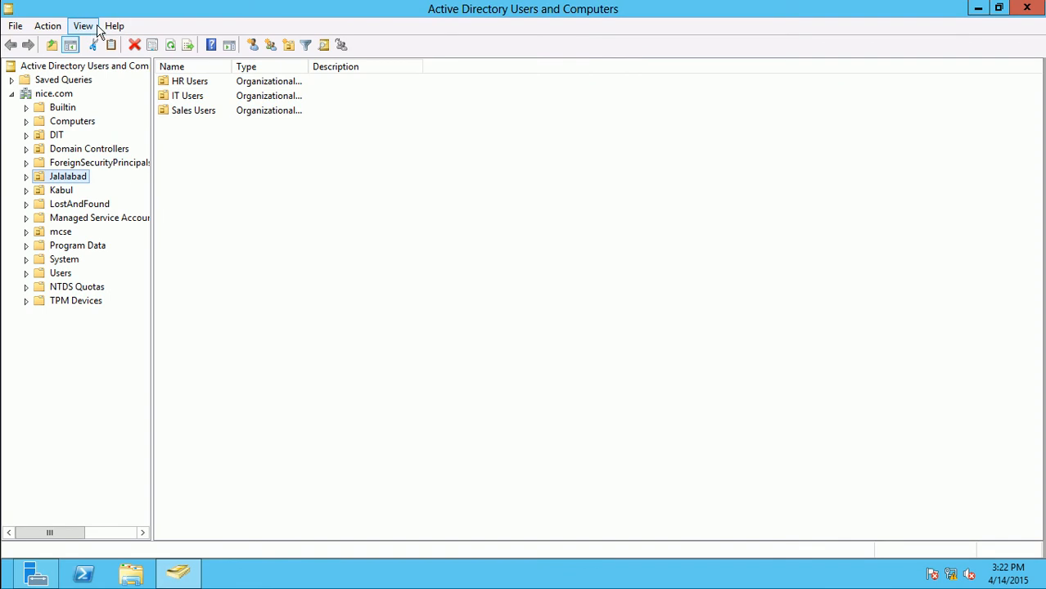
pyautogui.click(83, 27)
pyautogui.click(109, 157)
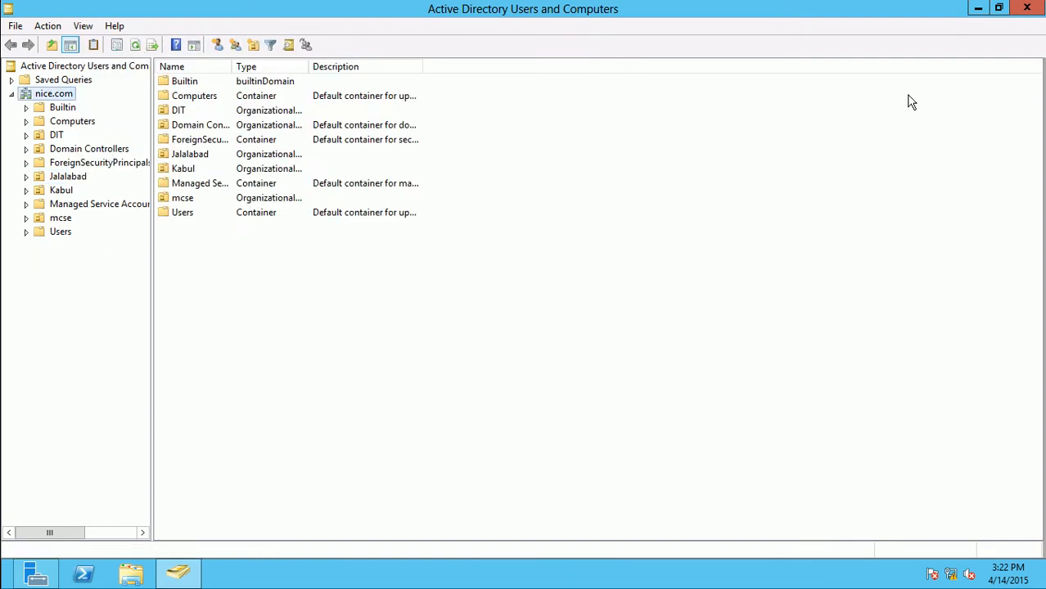
# Launch Group Policy Management maximized and expand Forest > Domains > nice.com to its status page
pyautogui.click(1033, 7)
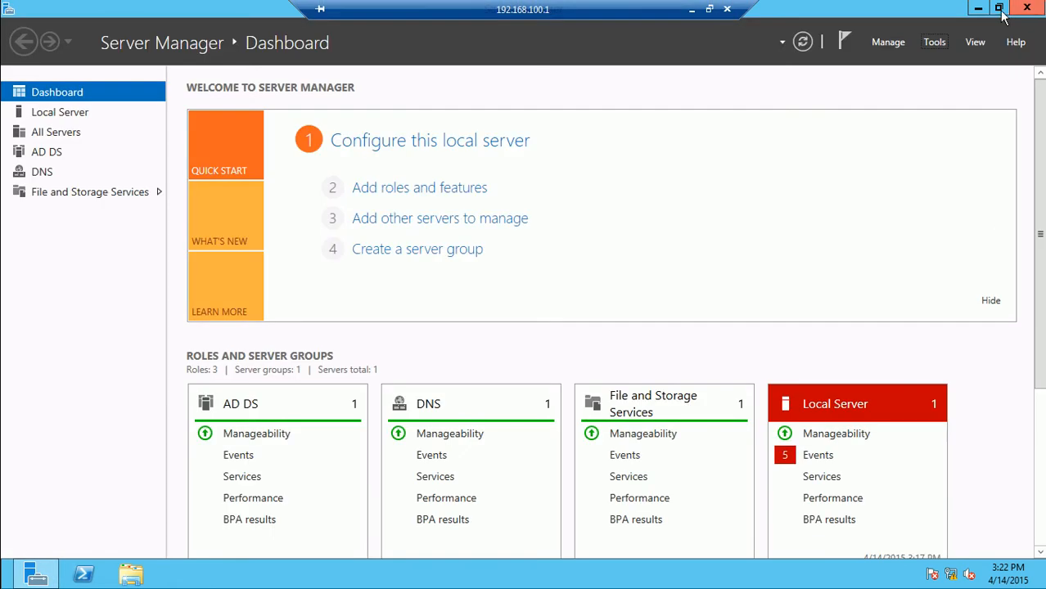
pyautogui.click(935, 41)
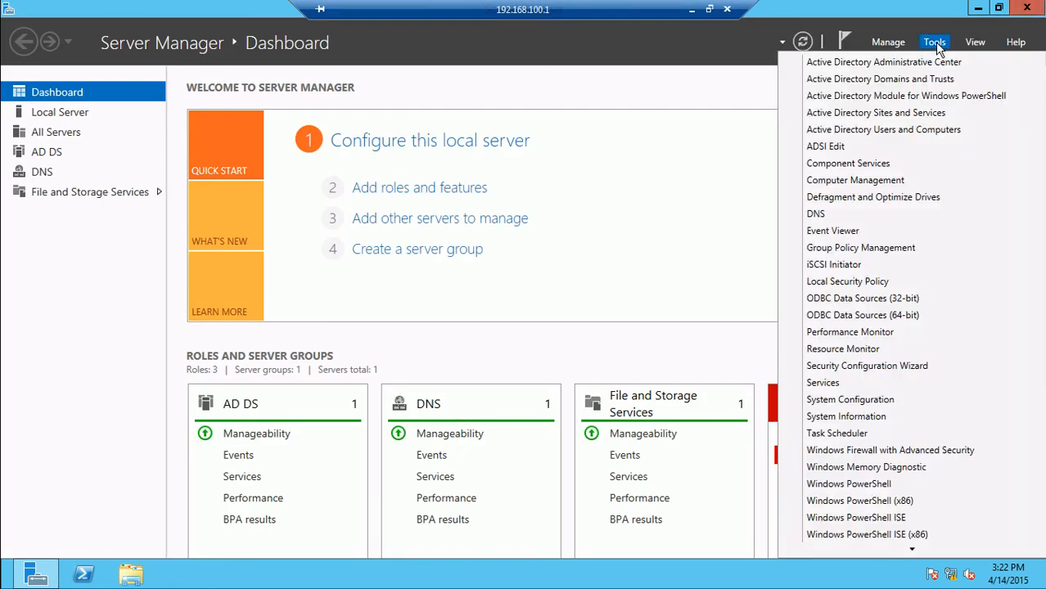
pyautogui.click(869, 250)
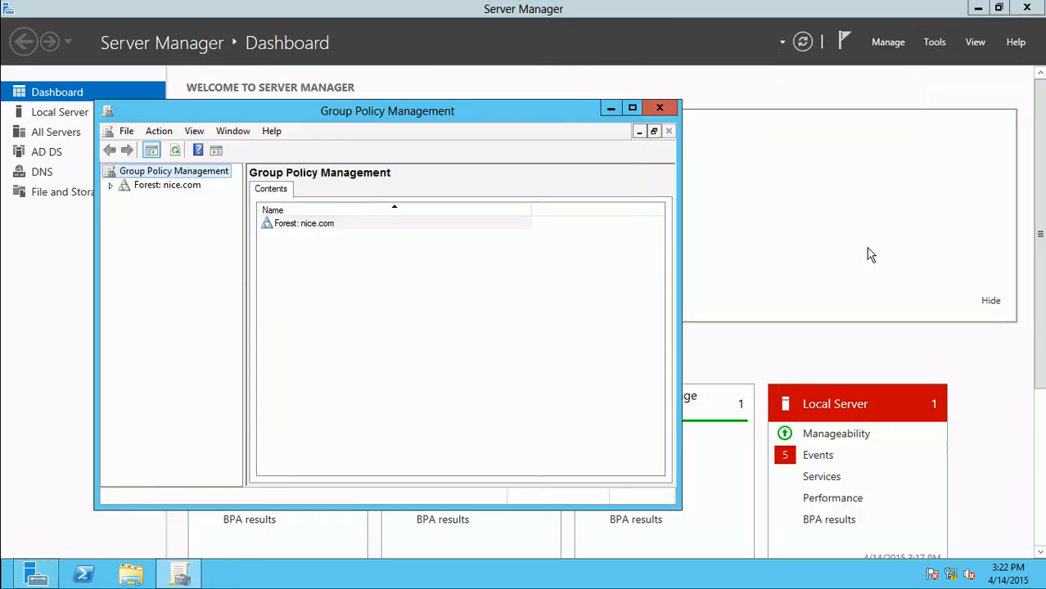
pyautogui.click(631, 108)
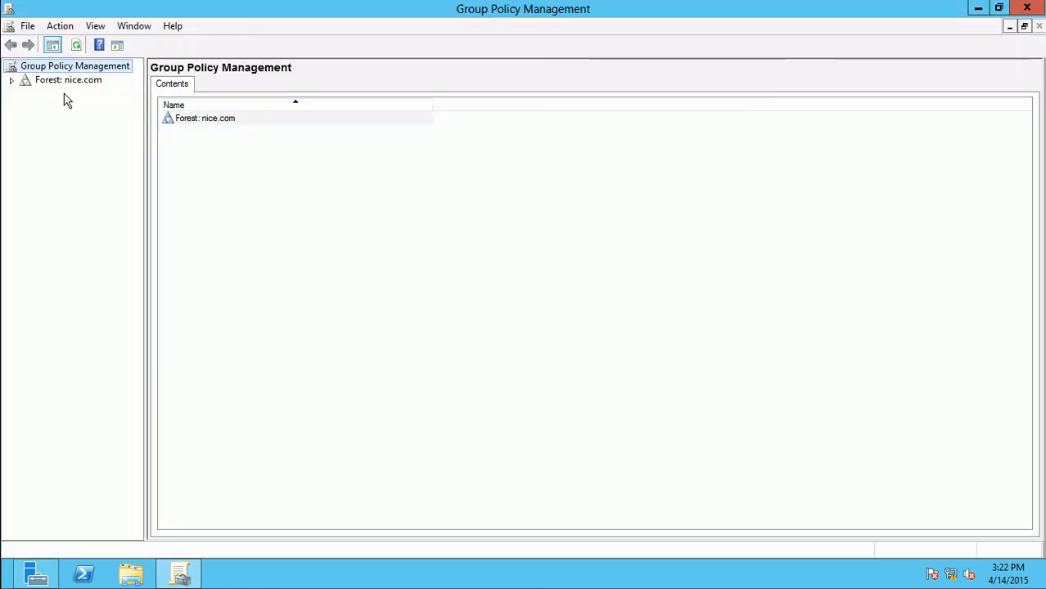
pyautogui.click(11, 80)
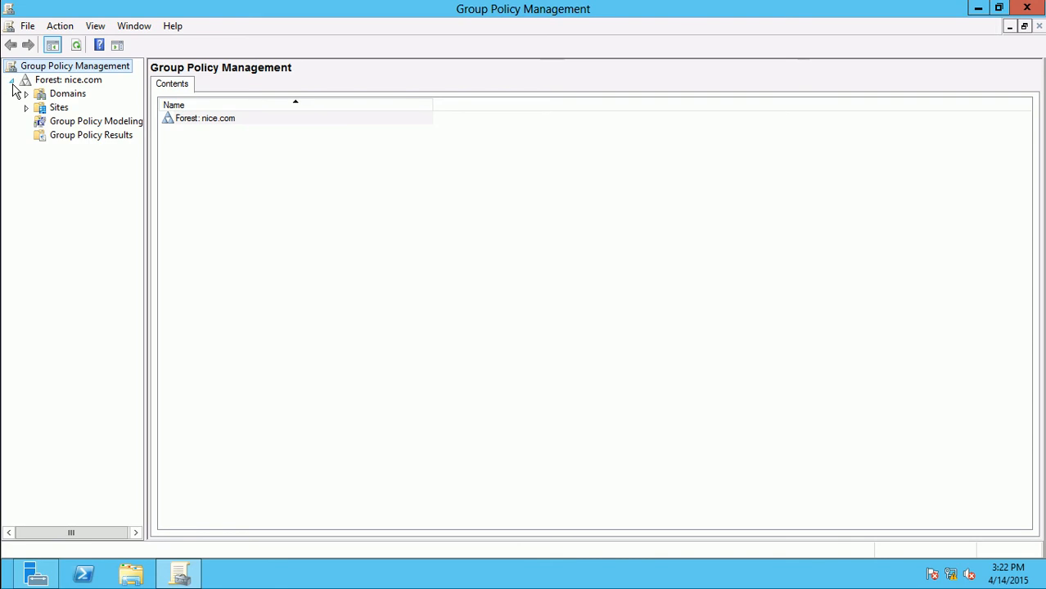
pyautogui.click(27, 94)
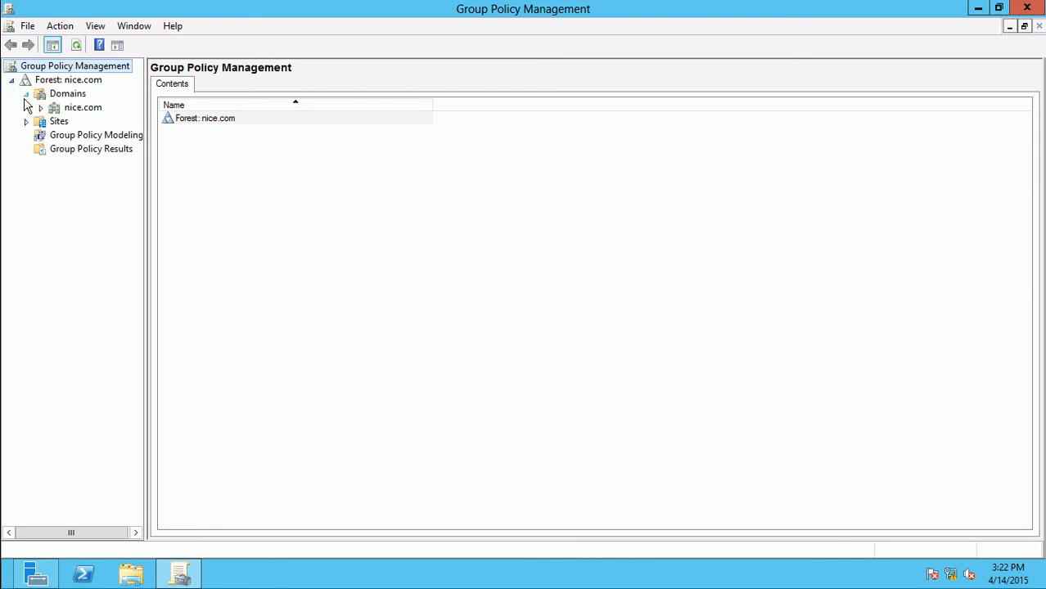
pyautogui.click(41, 108)
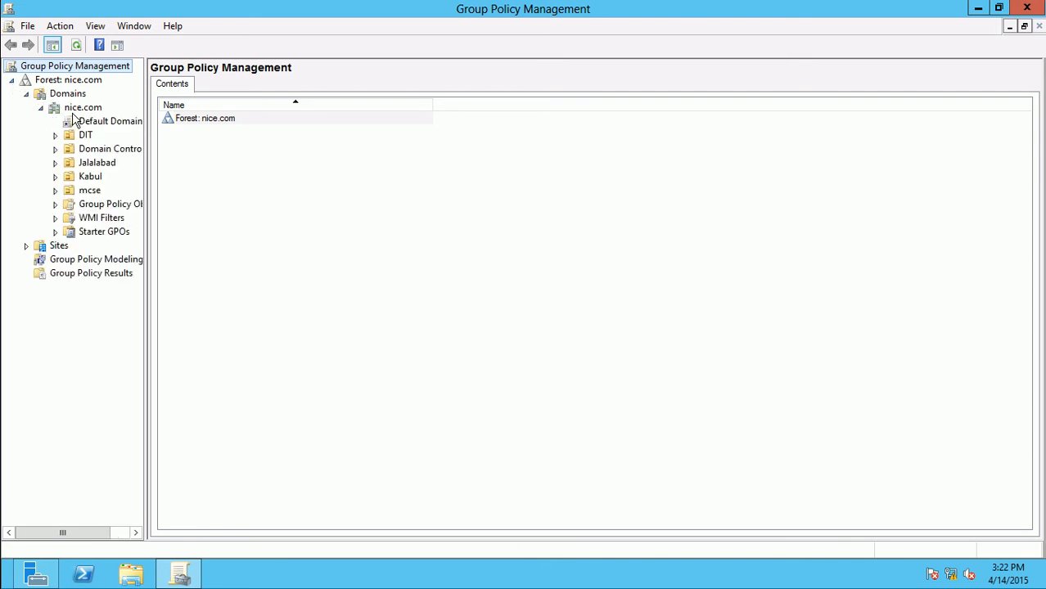
pyautogui.click(76, 112)
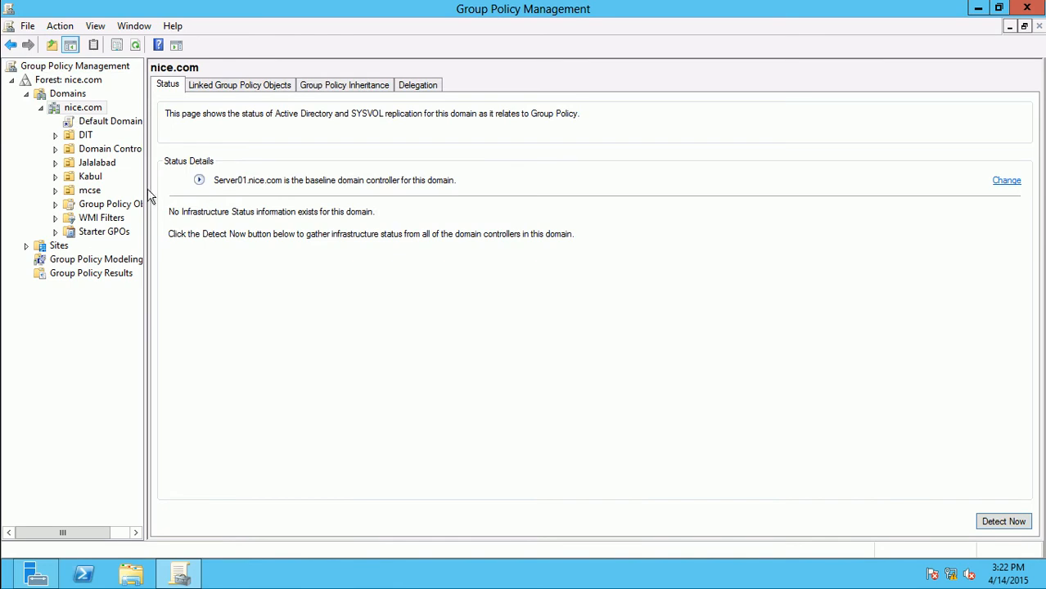
pyautogui.moveTo(146, 185); pyautogui.dragTo(187, 181)
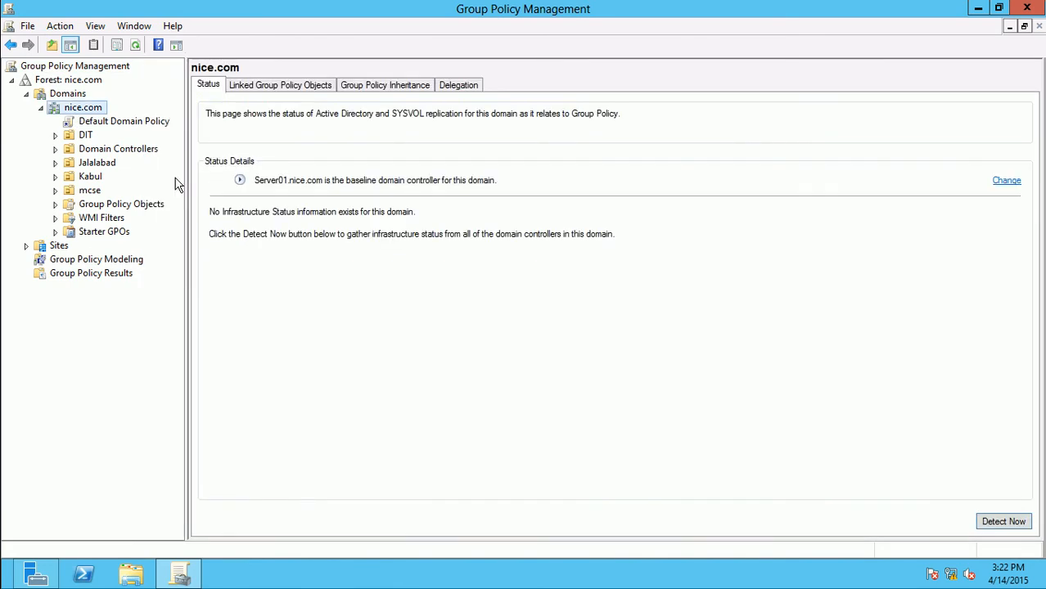
# Browse GPO links for Default Domain Policy, DIT, Domain Controllers and Jalalabad
pyautogui.click(134, 127)
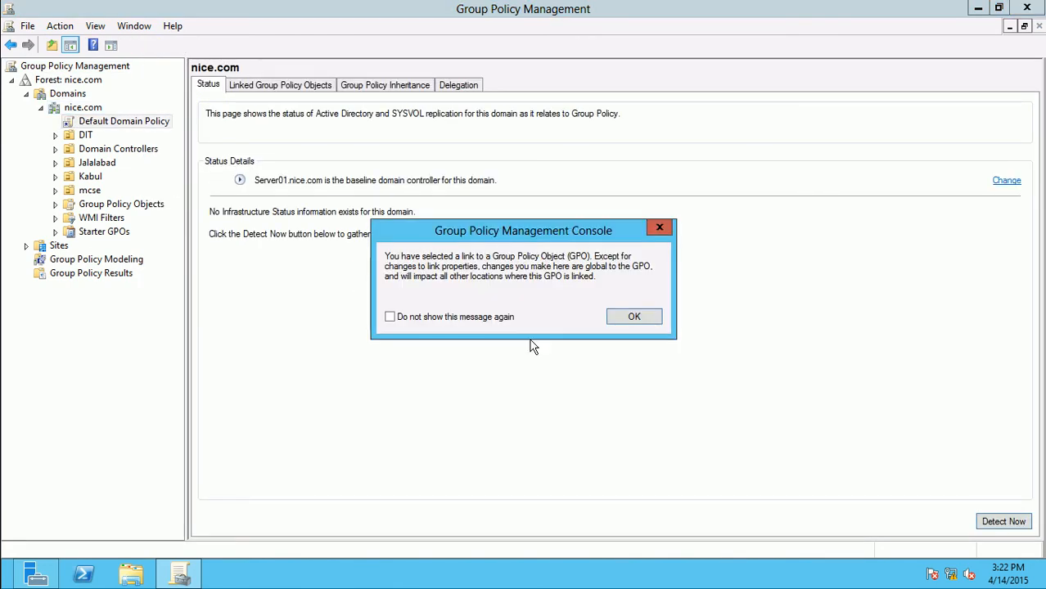
pyautogui.click(634, 318)
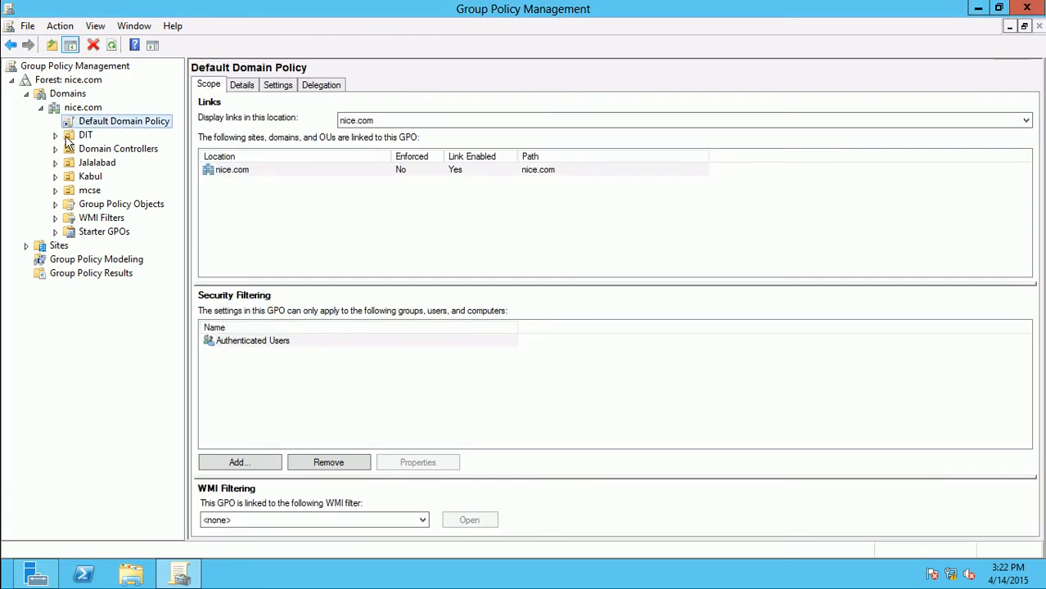
pyautogui.click(70, 137)
pyautogui.click(57, 137)
pyautogui.click(57, 137)
pyautogui.click(63, 150)
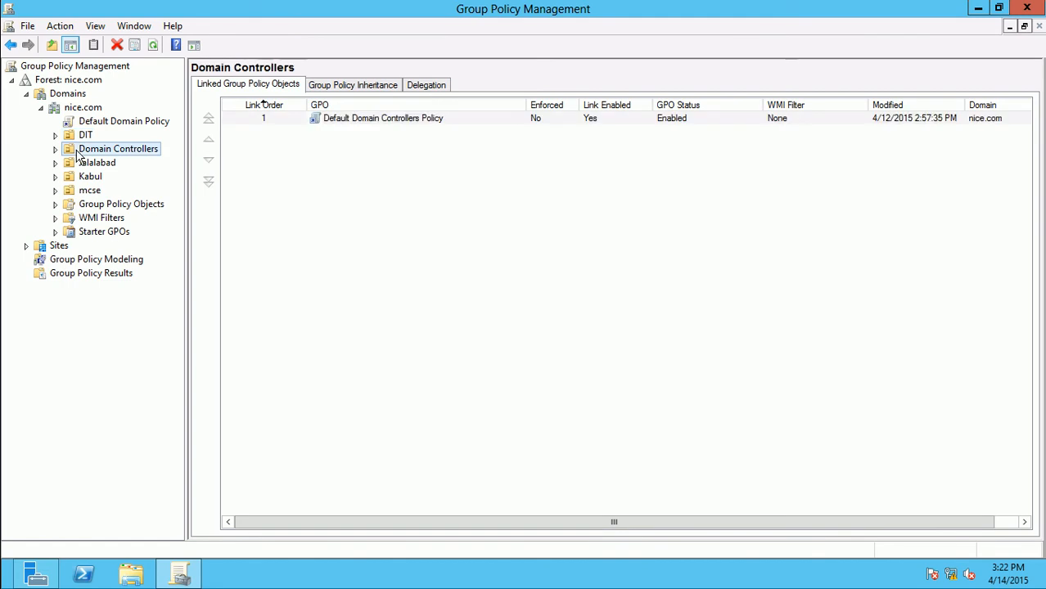
pyautogui.click(56, 150)
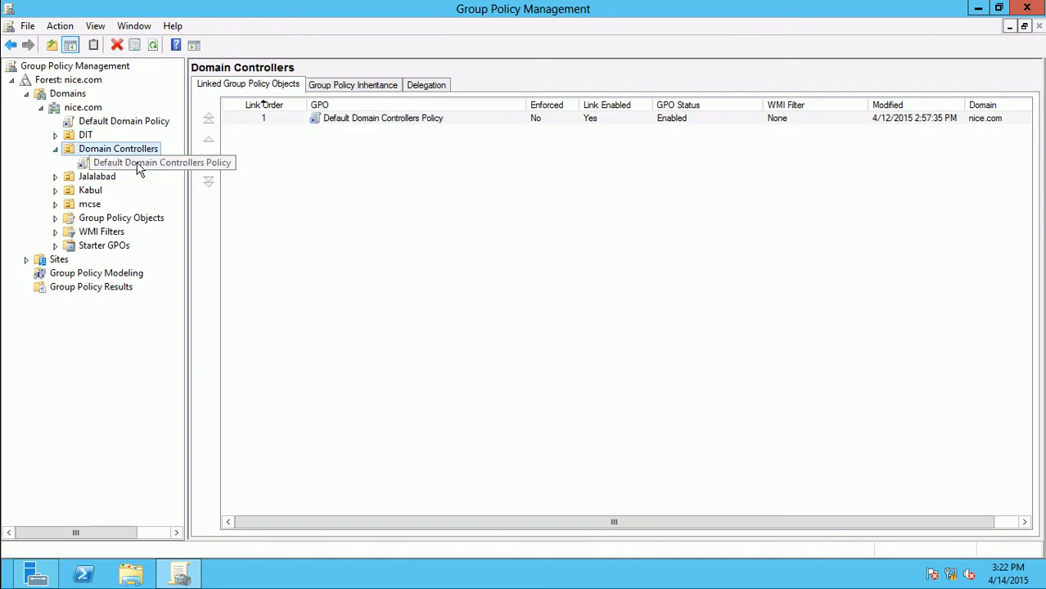
pyautogui.click(107, 178)
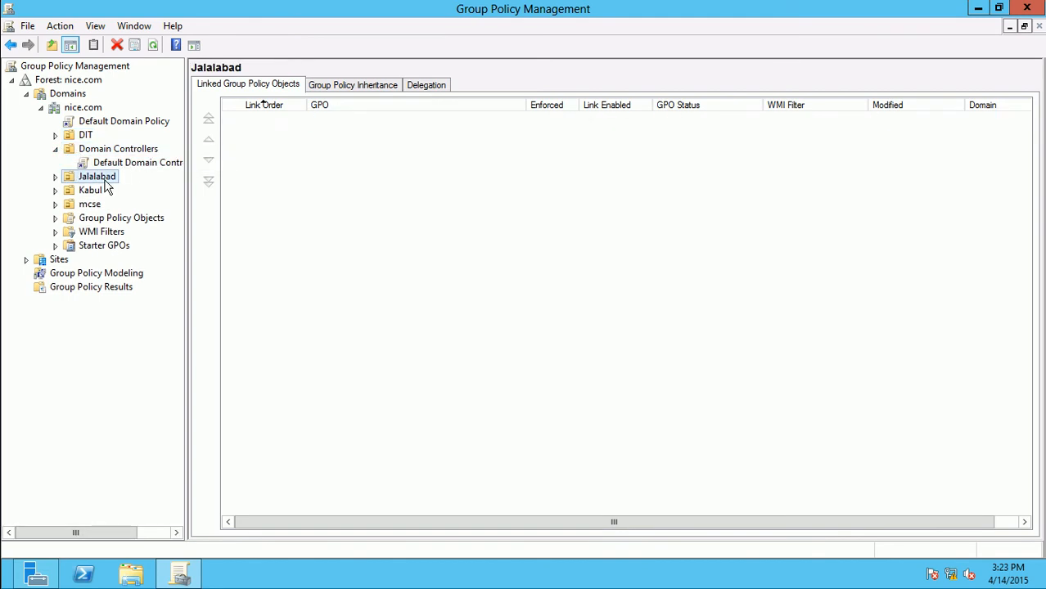
pyautogui.click(56, 178)
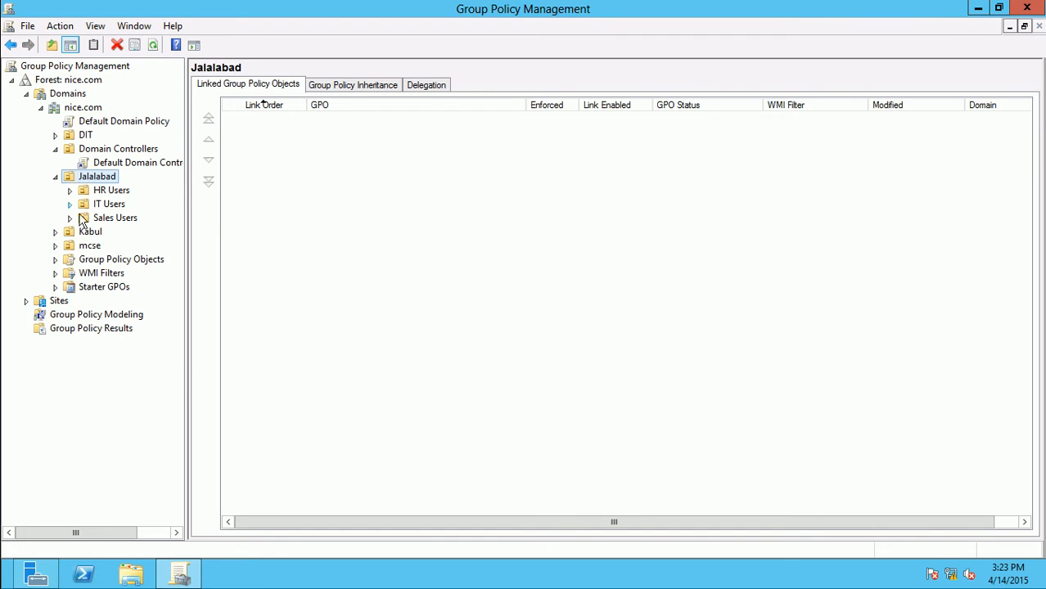
pyautogui.click(42, 109)
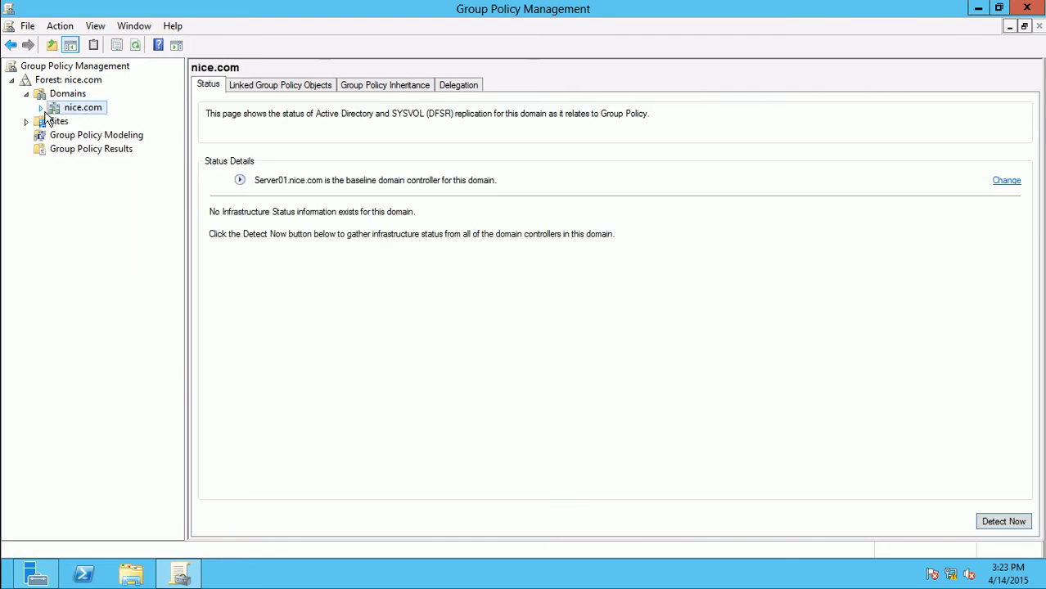
# Expand nice.com > Group Policy Objects and widen the tree pane so full policy names show
pyautogui.click(41, 108)
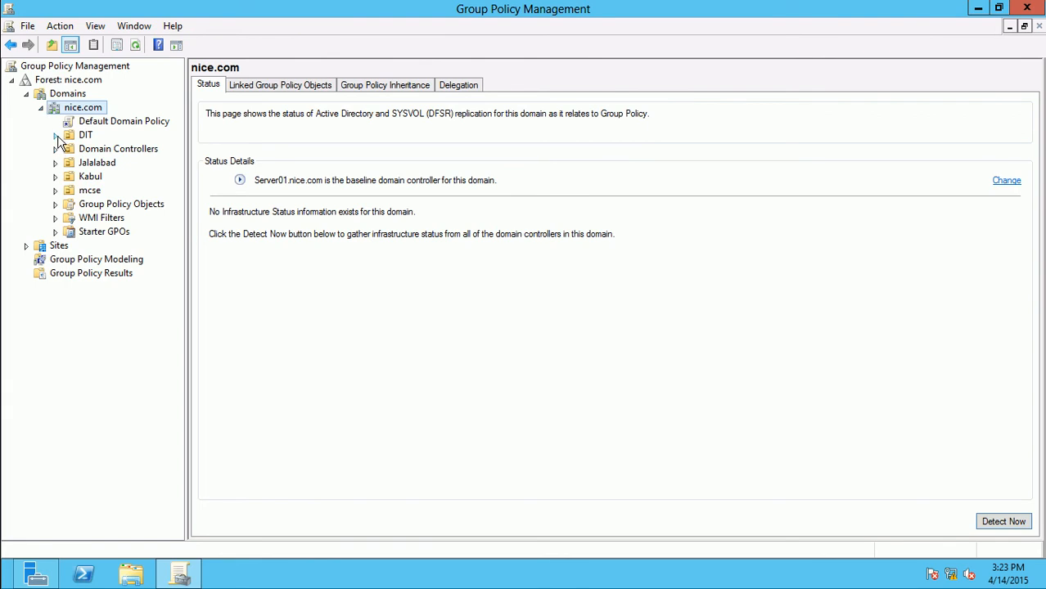
pyautogui.click(57, 204)
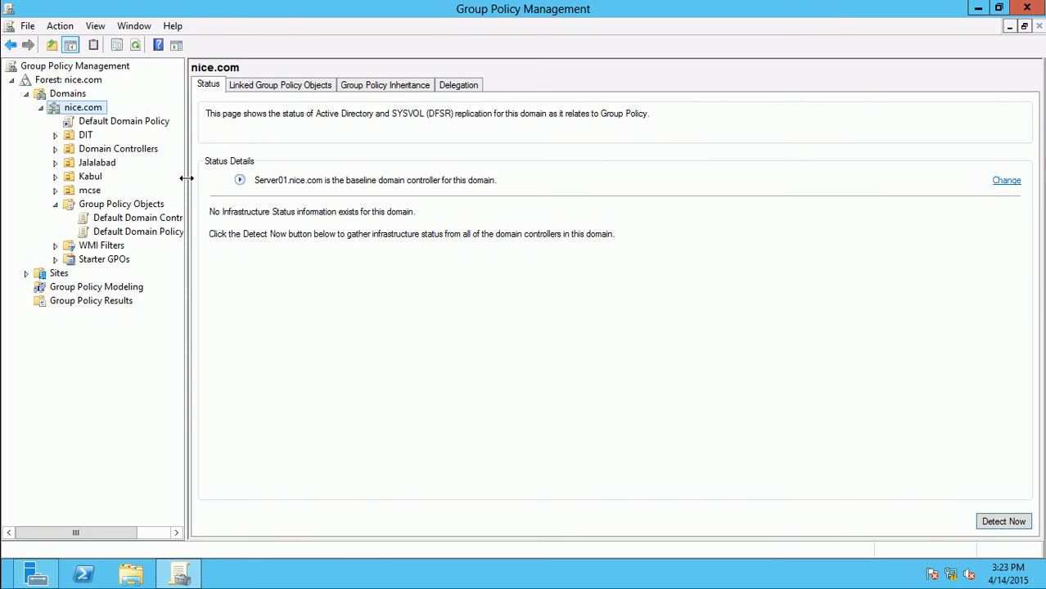
pyautogui.moveTo(194, 178); pyautogui.dragTo(238, 179)
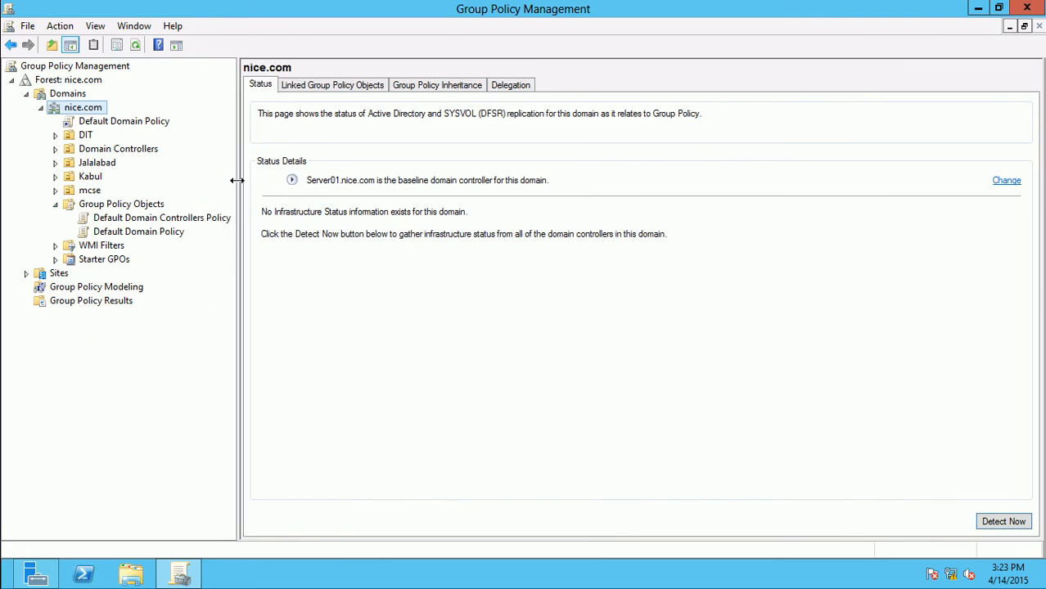
pyautogui.click(139, 205)
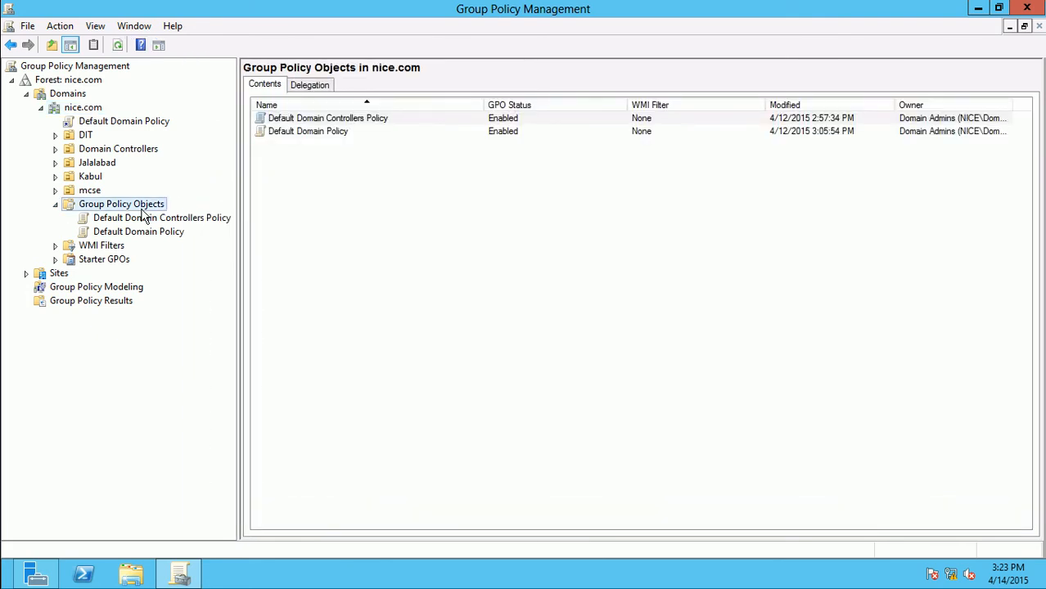
# Check the scope of Default Domain Controllers Policy and Default Domain Policy, then return to the GPO list
pyautogui.click(144, 221)
pyautogui.click(141, 233)
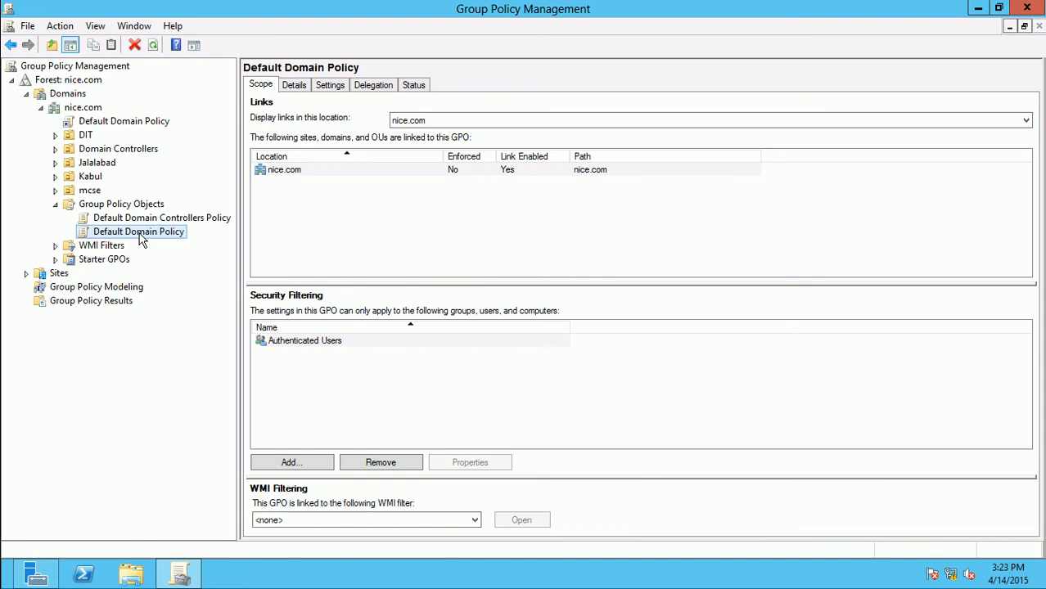
pyautogui.rightClick(140, 237)
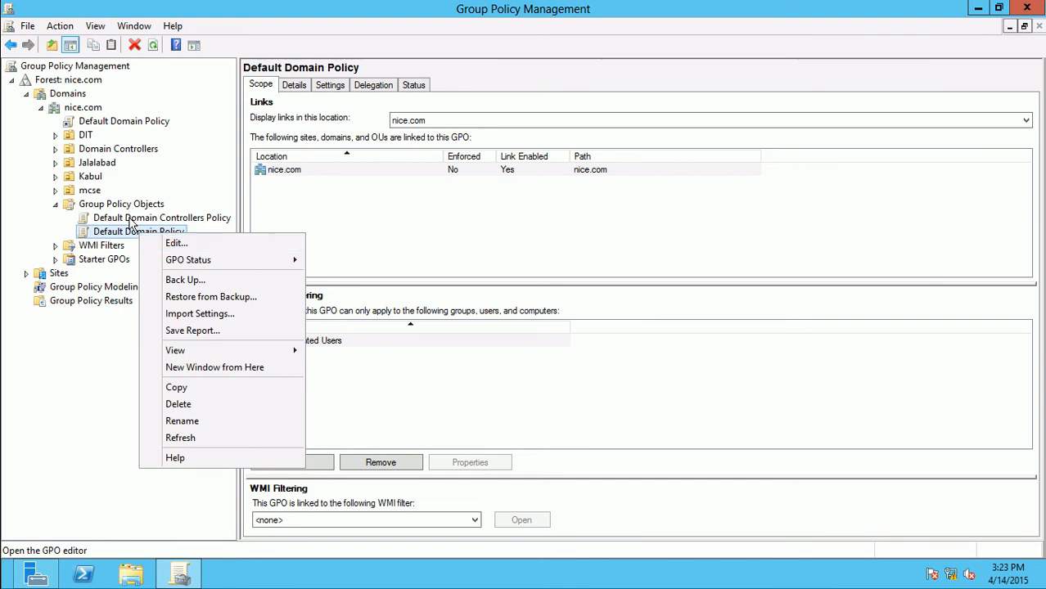
pyautogui.click(130, 220)
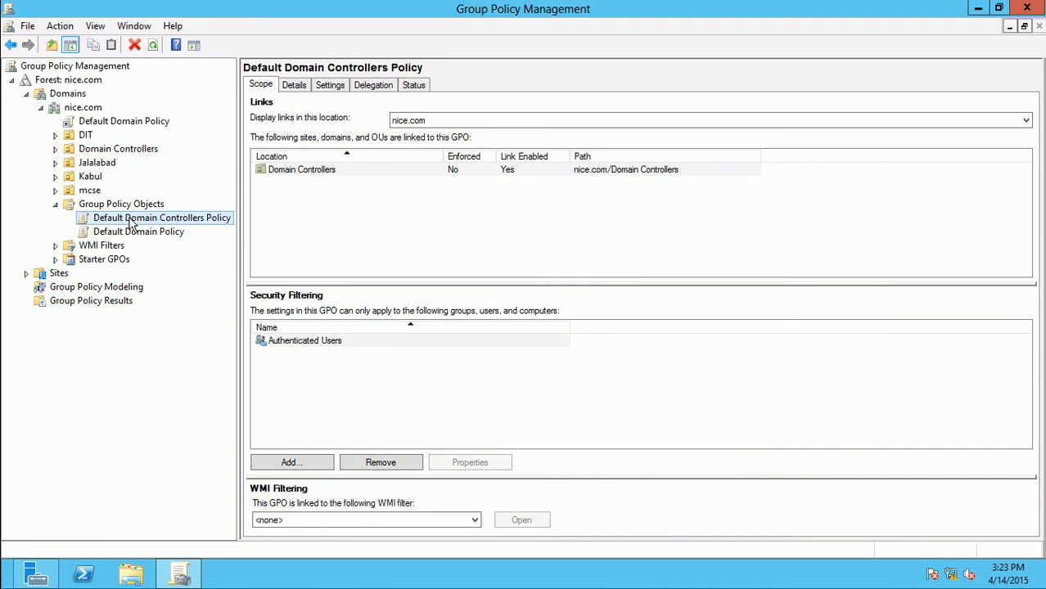
pyautogui.click(130, 208)
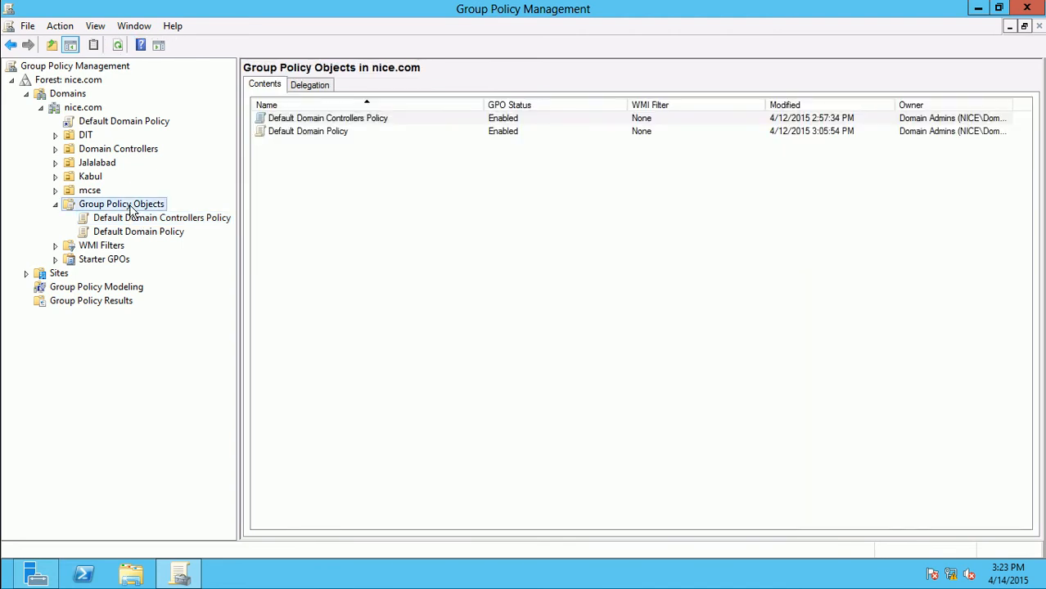
# Create a new GPO named 'Jalalabad Group Policy' in the Group Policy Objects container
pyautogui.rightClick(131, 210)
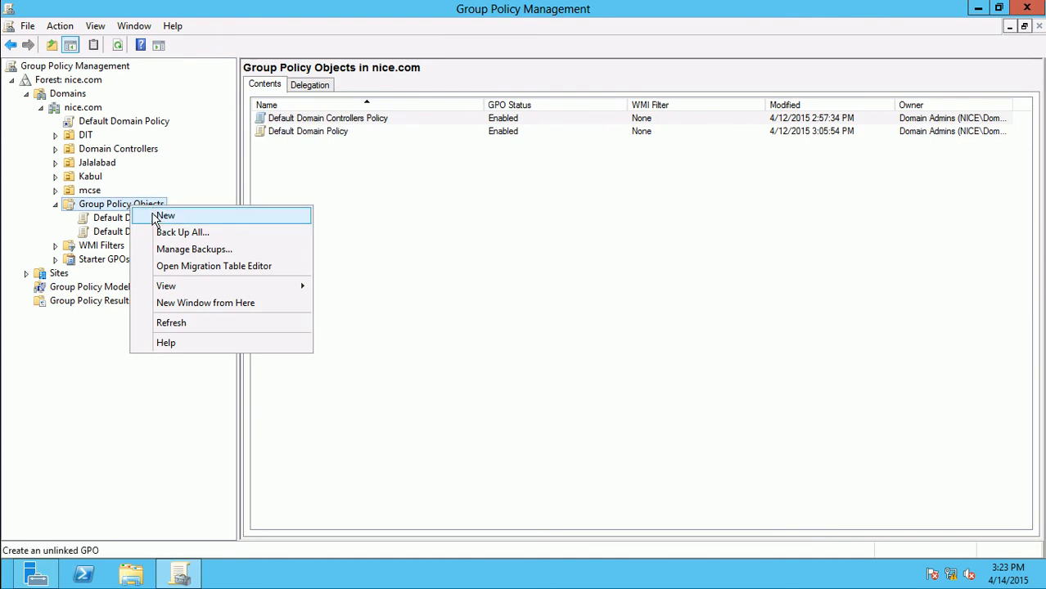
pyautogui.click(164, 216)
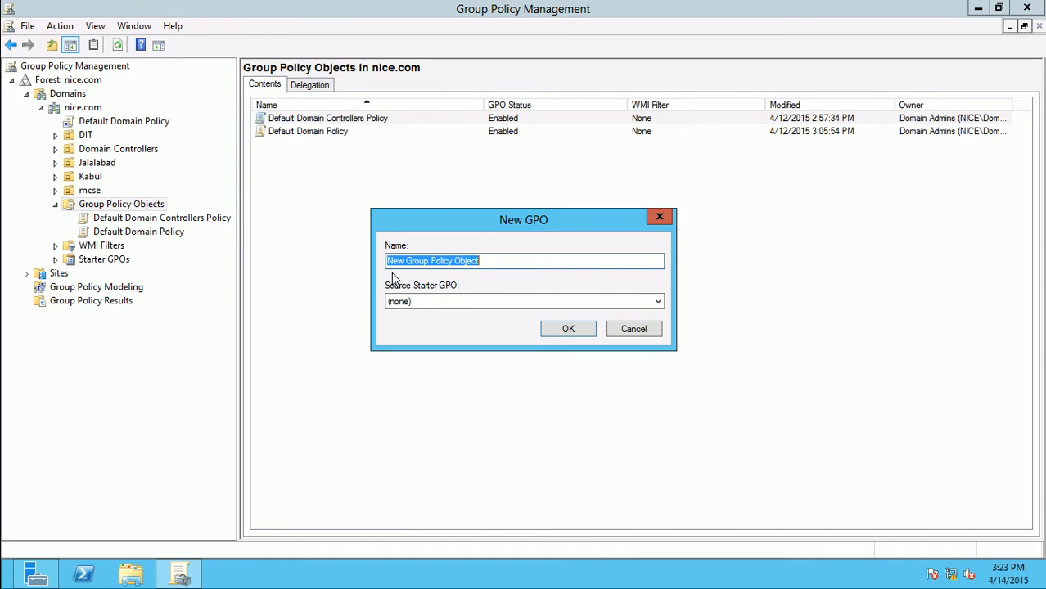
pyautogui.write('Jalala')
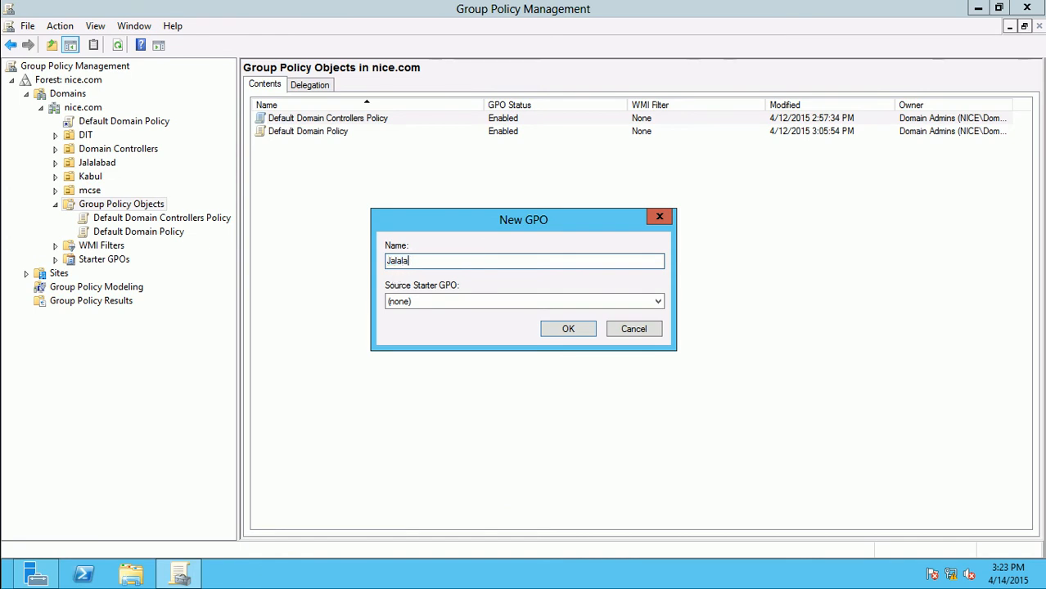
pyautogui.write('bad')
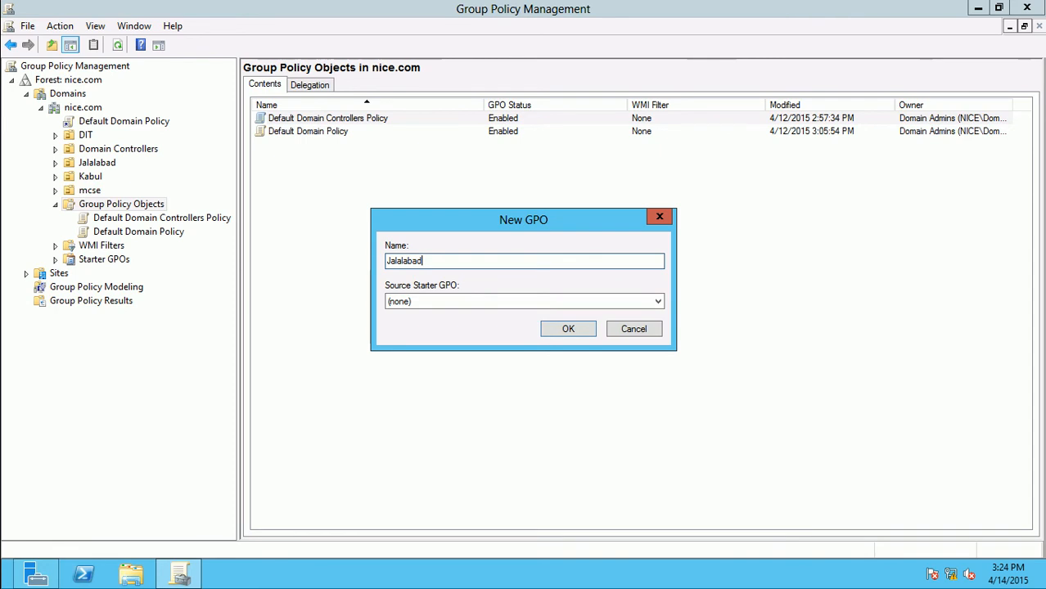
pyautogui.write(' Group Policy')
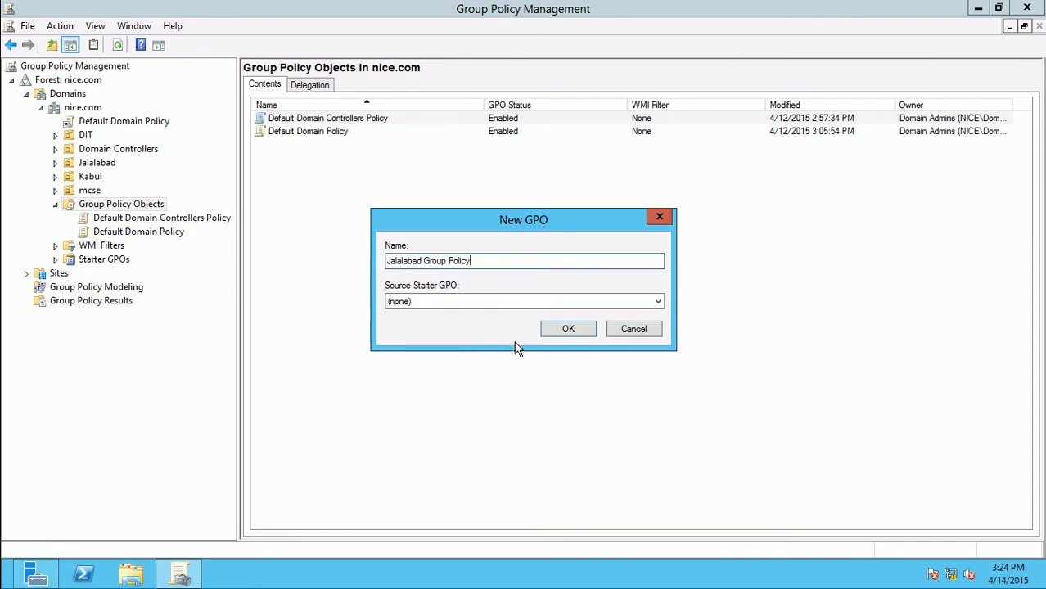
pyautogui.click(563, 332)
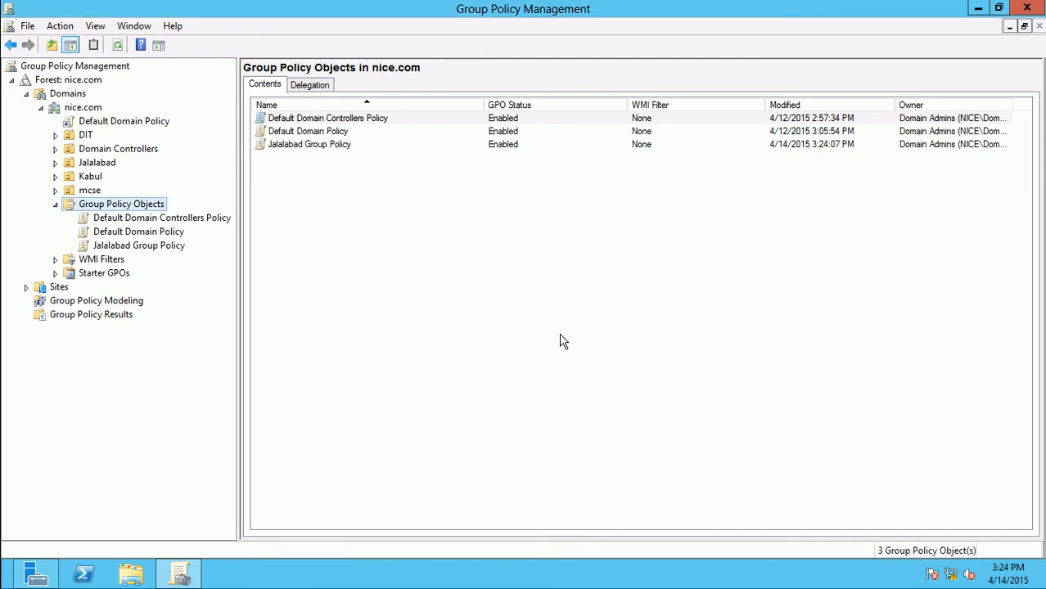
# Select Jalalabad Group Policy and choose Edit to open it in the policy editor
pyautogui.click(139, 246)
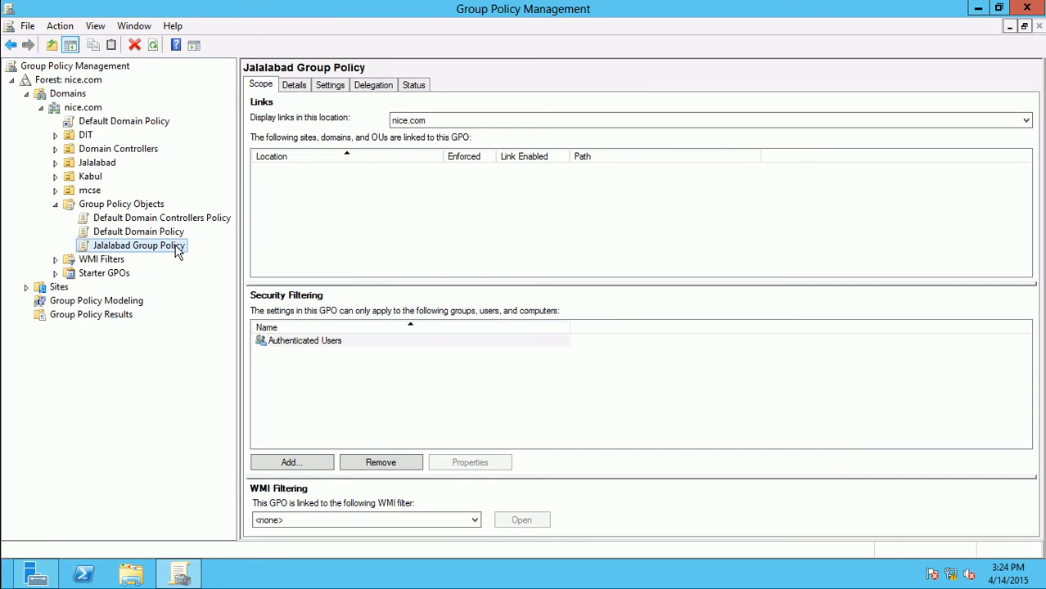
pyautogui.rightClick(178, 252)
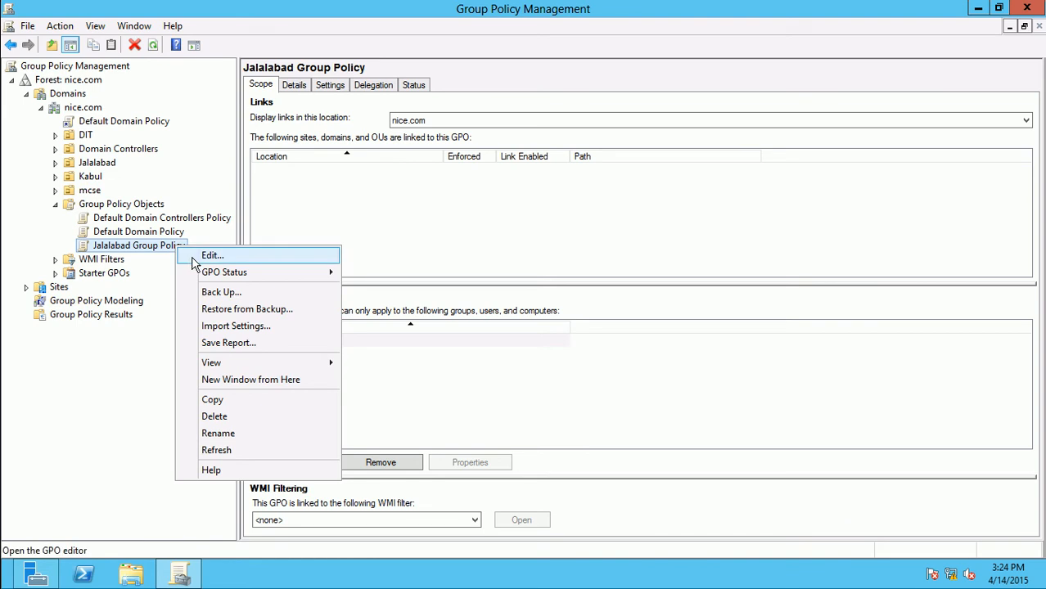
pyautogui.click(210, 256)
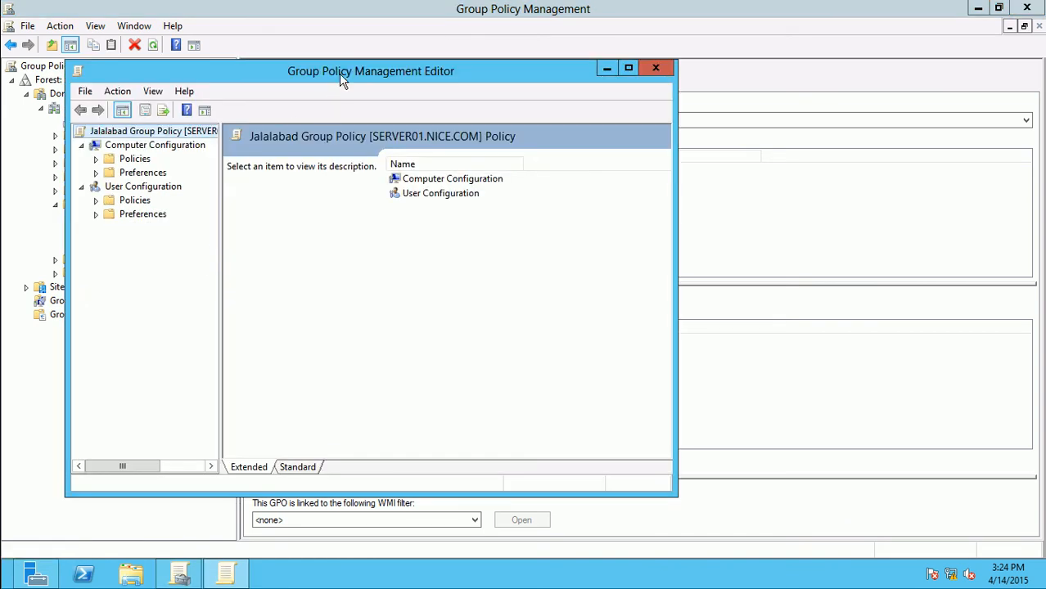
# Maximize the editor and browse Computer Configuration > Policies > Software Settings to Software installation
pyautogui.doubleClick(344, 74)
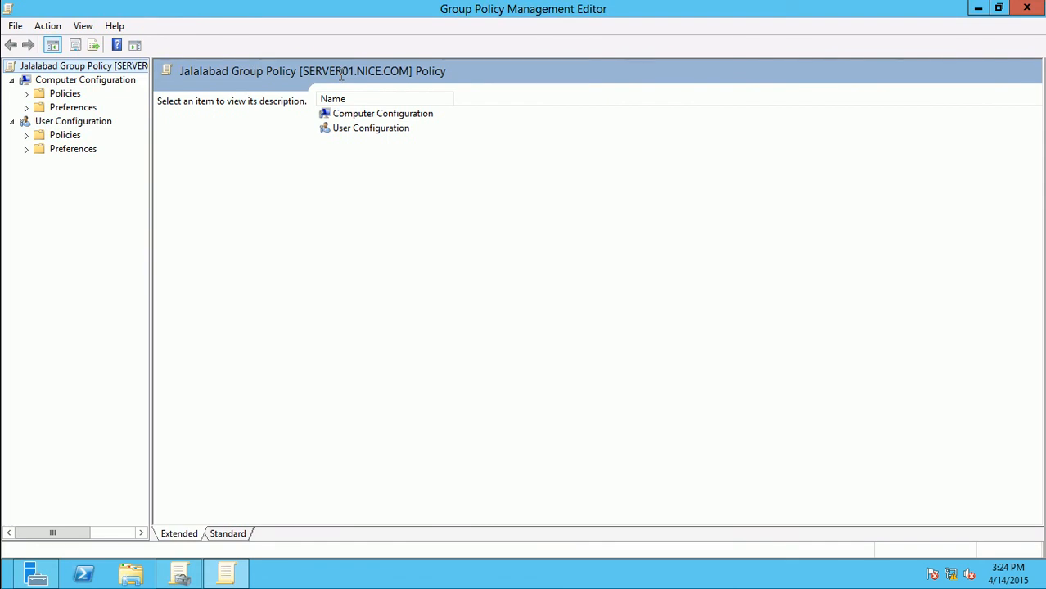
pyautogui.click(52, 82)
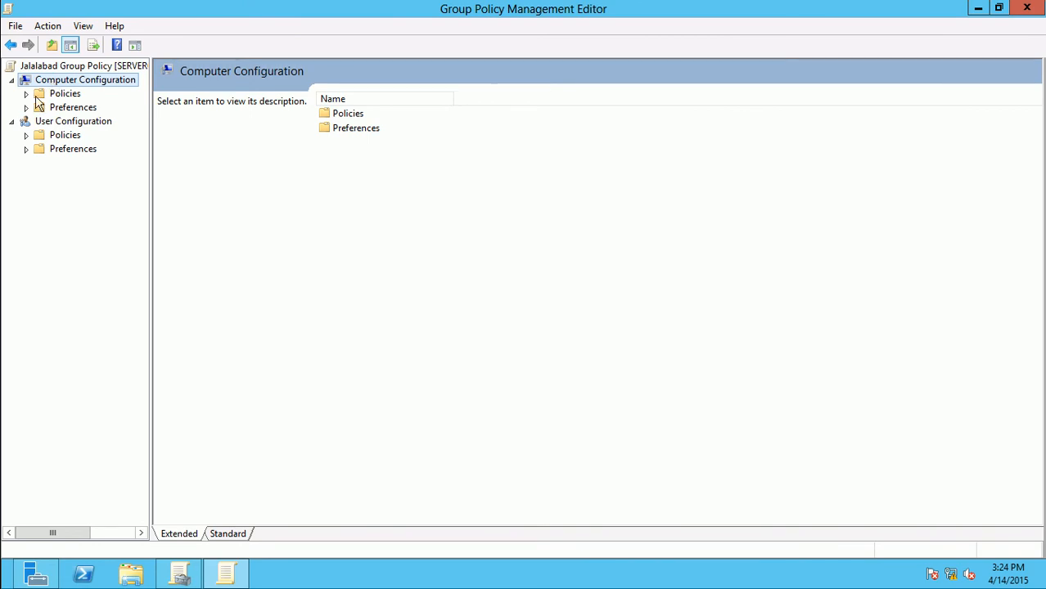
pyautogui.click(25, 94)
pyautogui.click(67, 108)
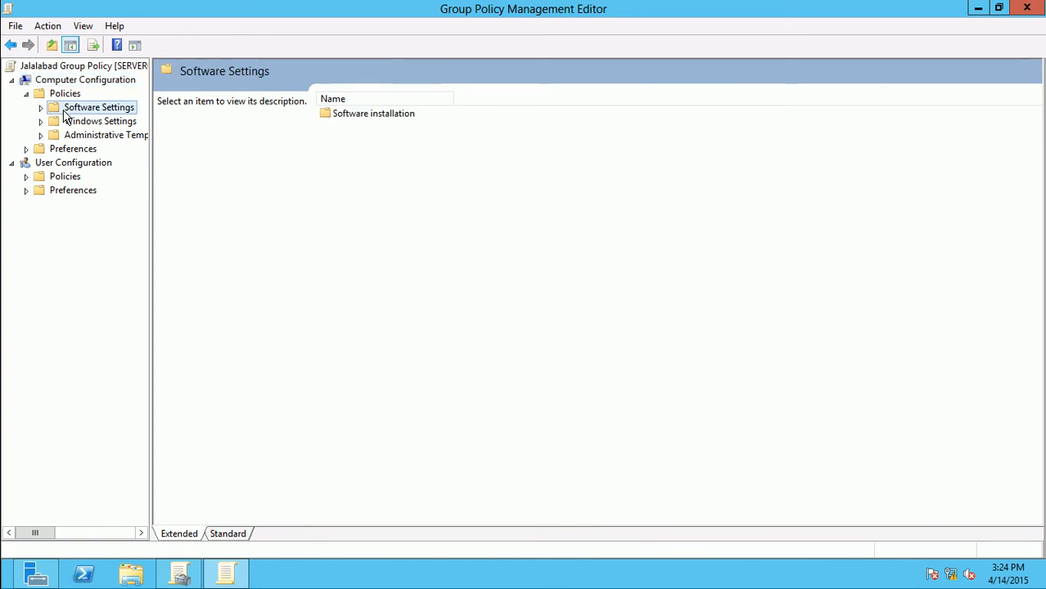
pyautogui.click(41, 108)
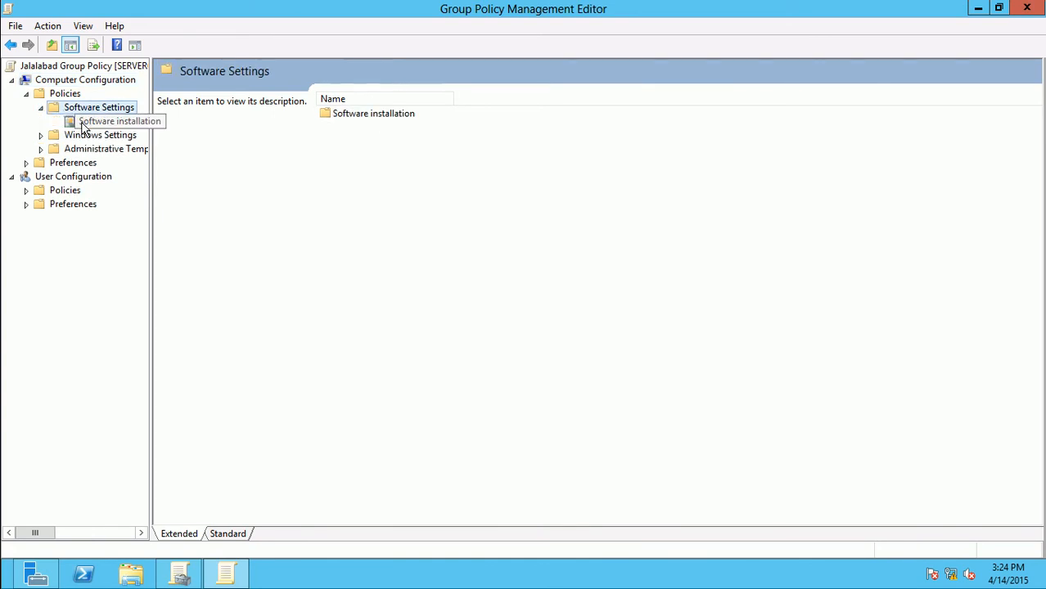
pyautogui.click(82, 123)
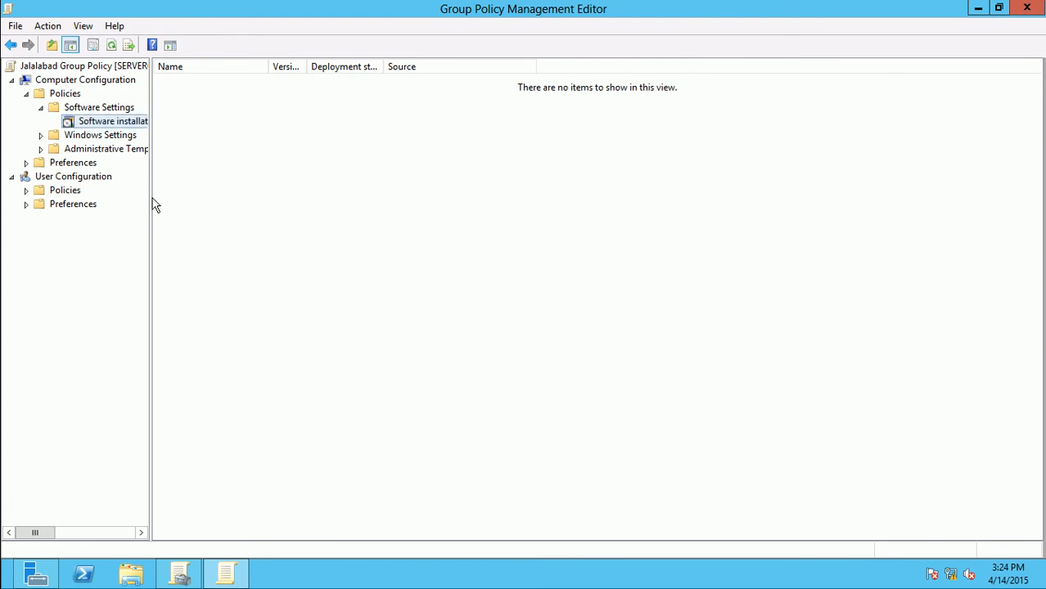
pyautogui.moveTo(150, 196); pyautogui.dragTo(215, 212)
# Expand Windows Settings > Security Settings and view the Account Policies
pyautogui.click(40, 107)
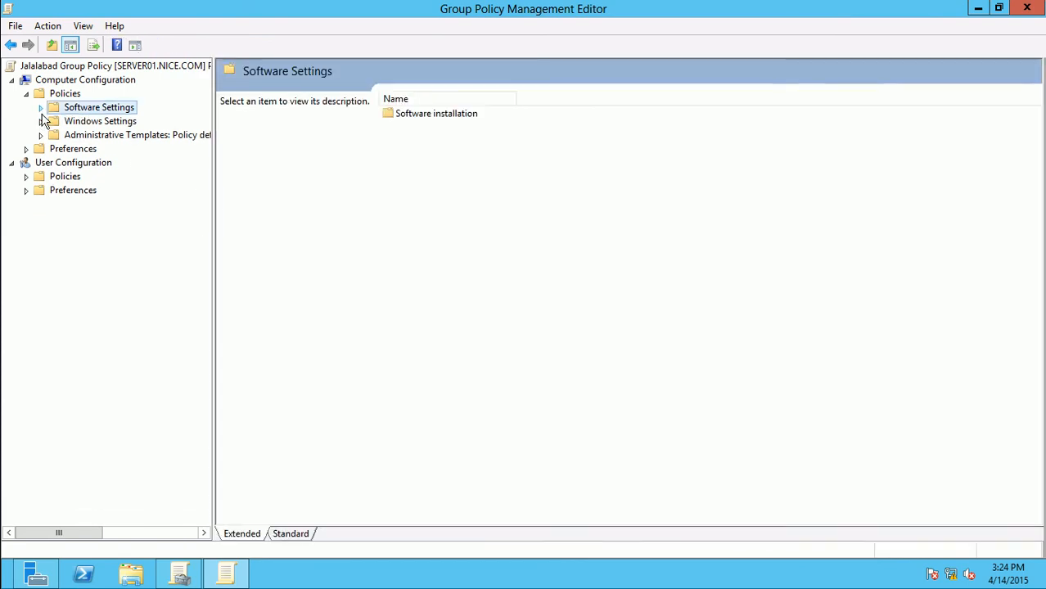
pyautogui.click(40, 121)
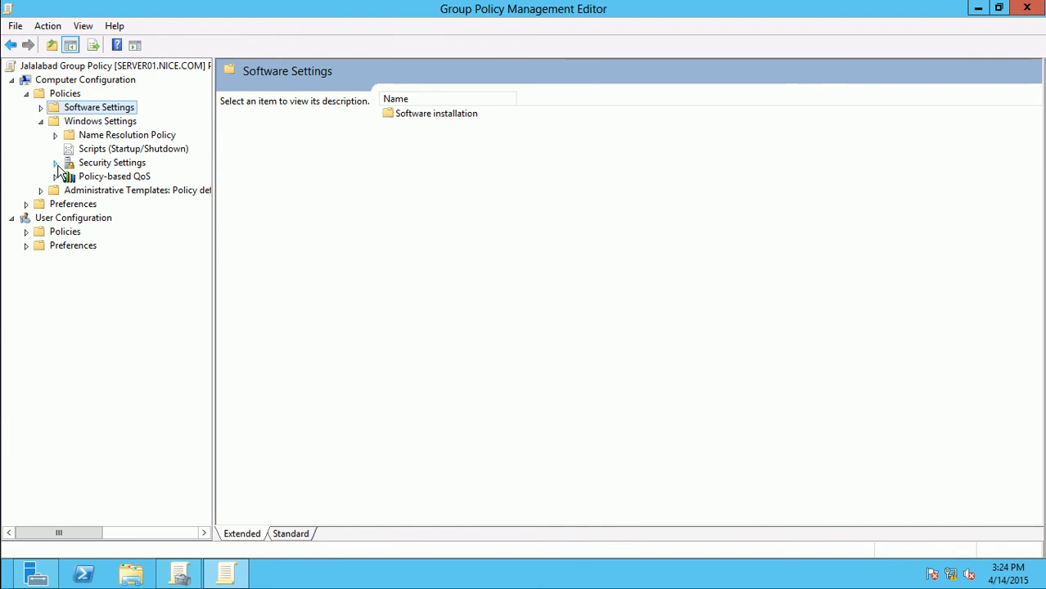
pyautogui.click(57, 164)
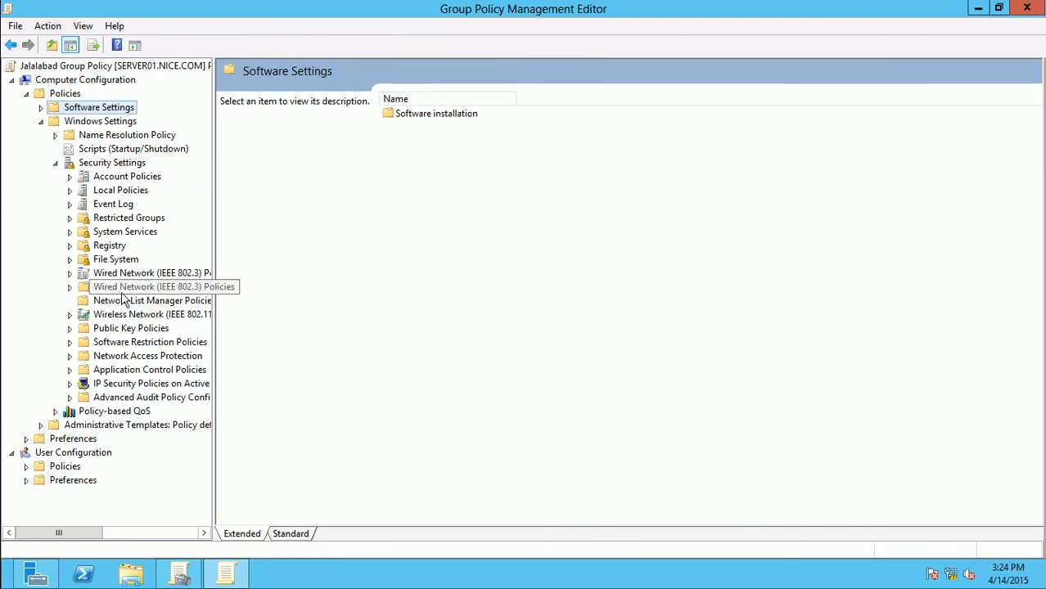
pyautogui.click(118, 179)
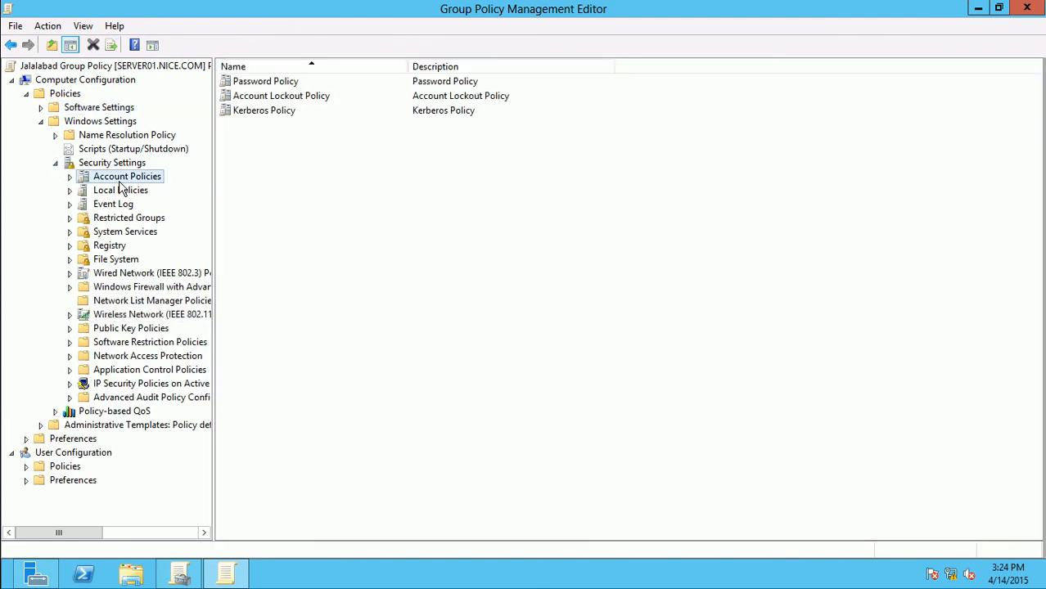
# Expand the computer Administrative Templates, widen the tree, and view its category folders
pyautogui.click(43, 122)
pyautogui.click(40, 135)
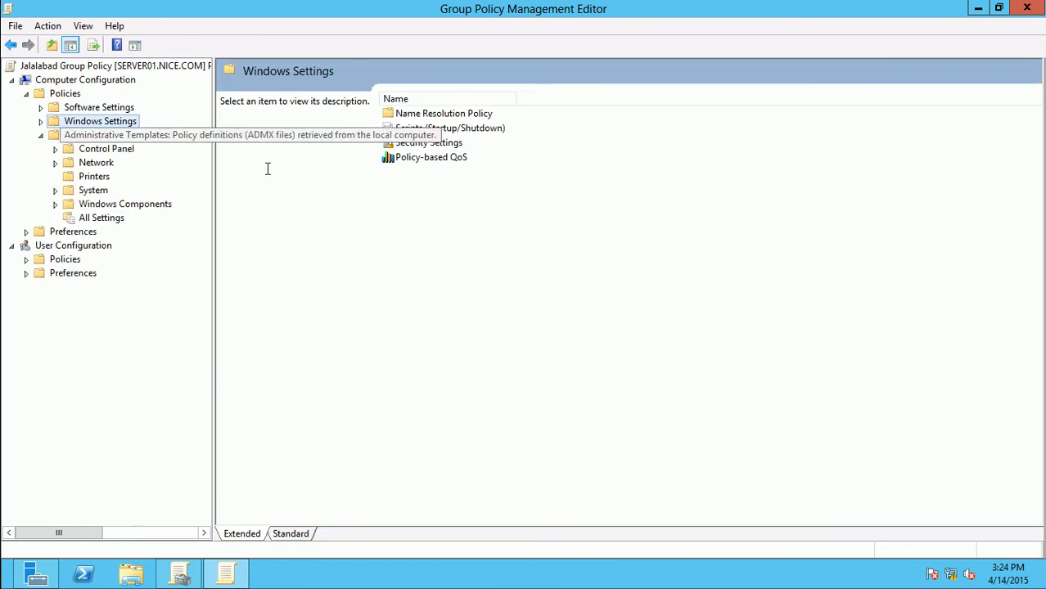
pyautogui.moveTo(212, 174); pyautogui.dragTo(295, 170)
pyautogui.click(241, 139)
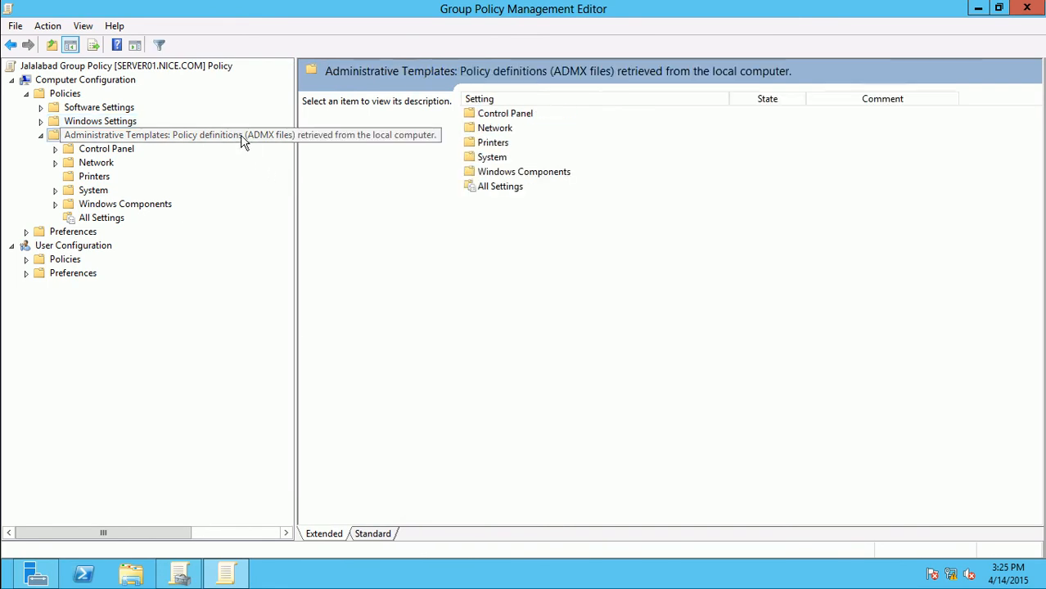
# Browse the Control Panel, Network and Windows Components categories, expanding then collapsing Windows Components
pyautogui.click(105, 152)
pyautogui.click(82, 166)
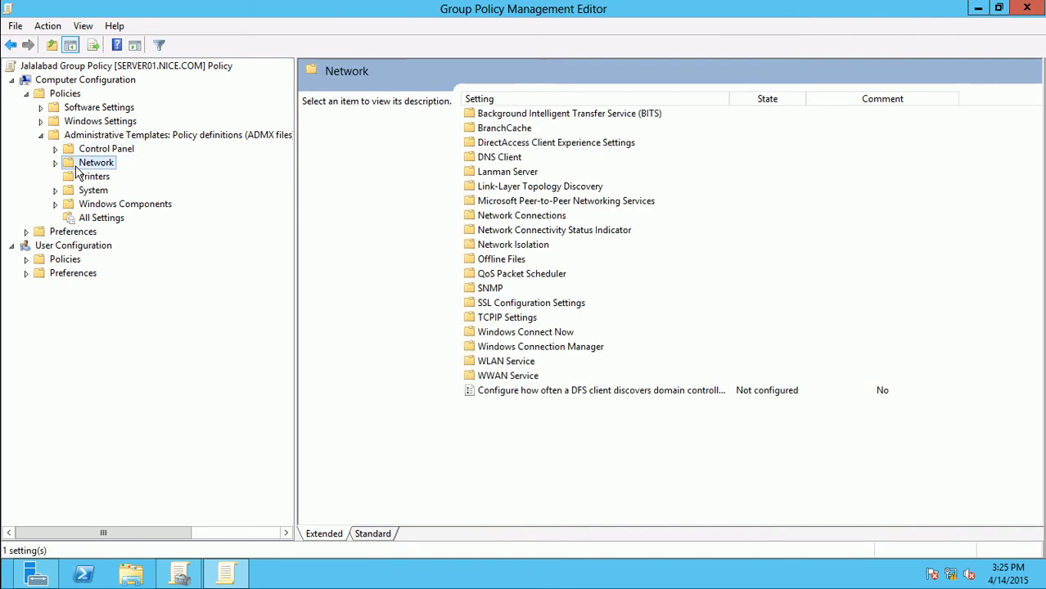
pyautogui.click(85, 208)
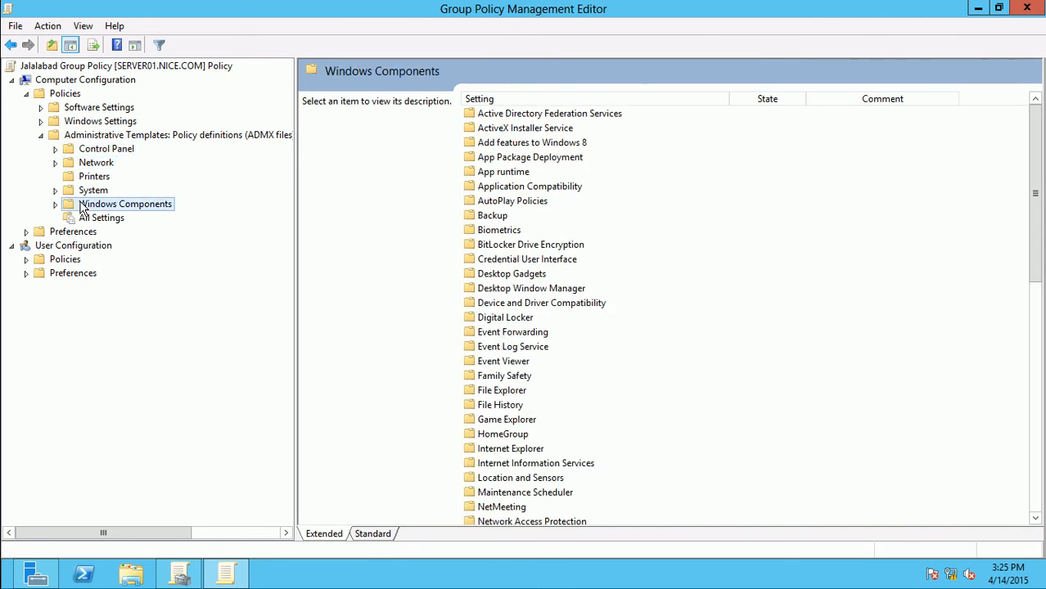
pyautogui.click(55, 205)
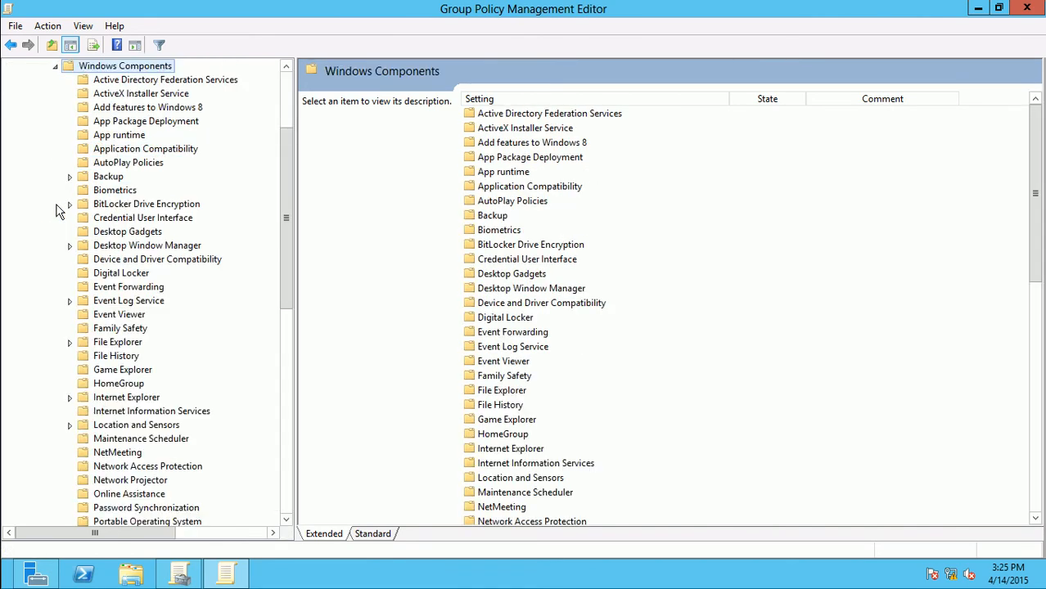
pyautogui.click(56, 65)
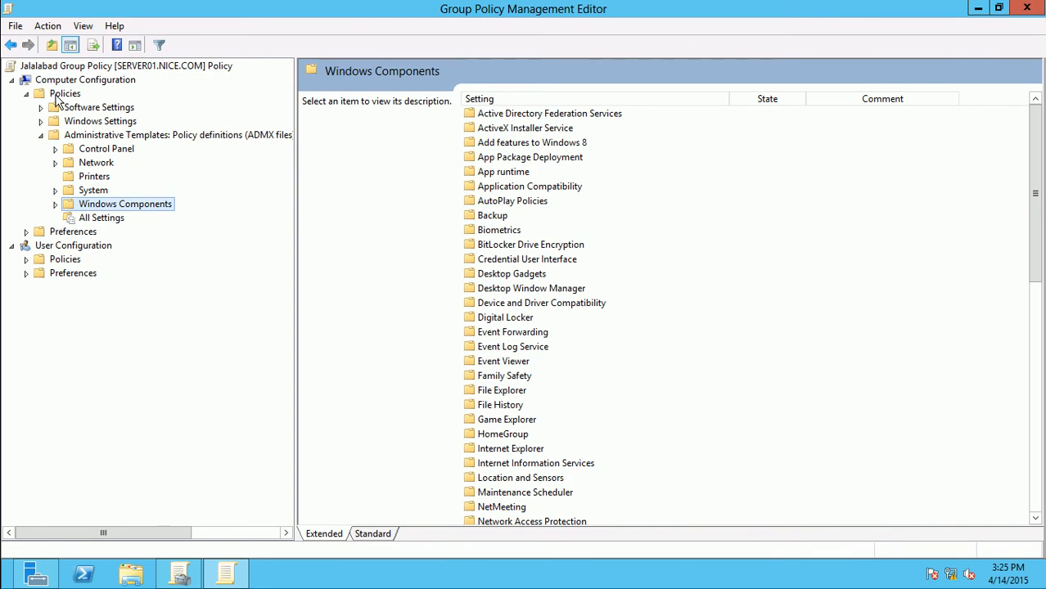
# Navigate to User Configuration > Policies > Administrative Templates > Control Panel
pyautogui.click(12, 80)
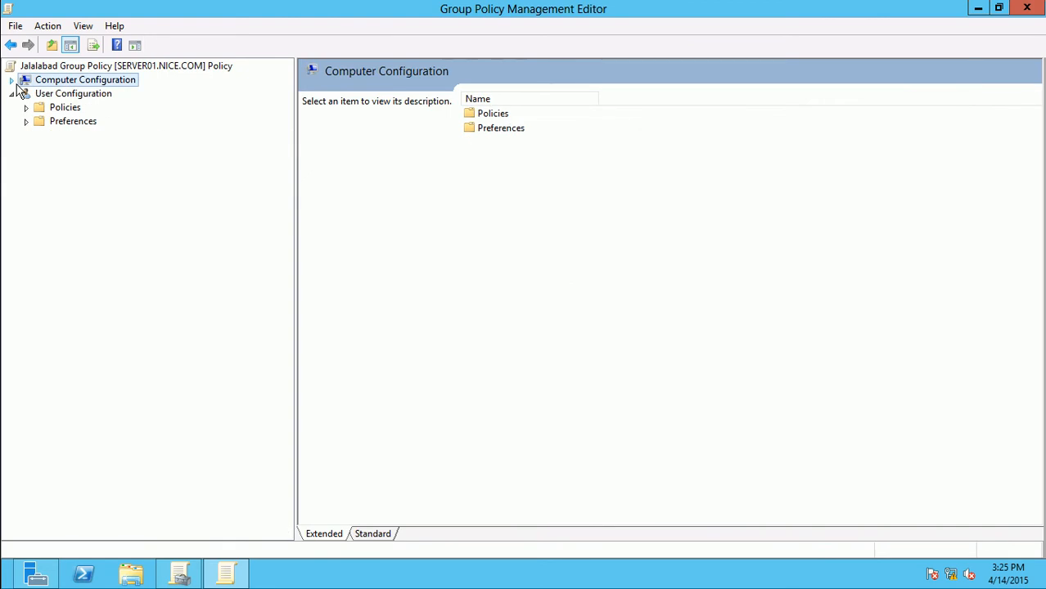
pyautogui.click(27, 123)
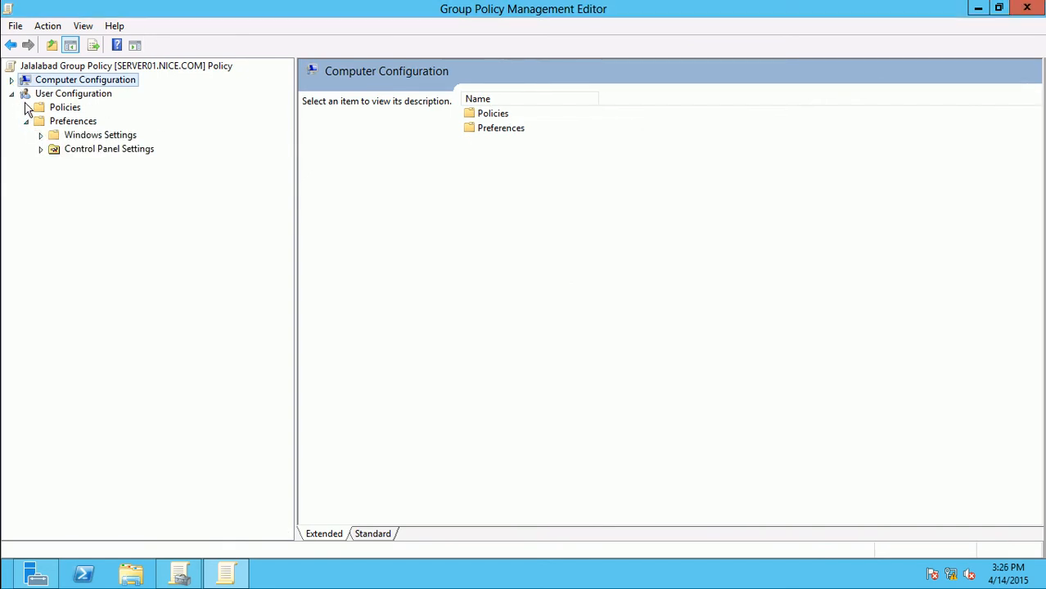
pyautogui.click(26, 107)
pyautogui.click(40, 148)
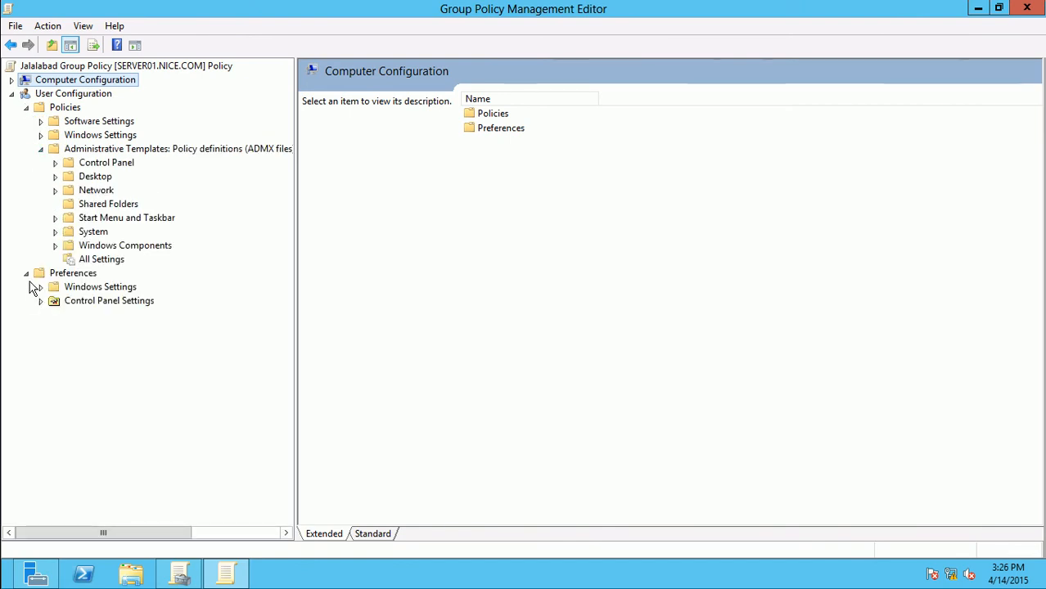
pyautogui.click(27, 275)
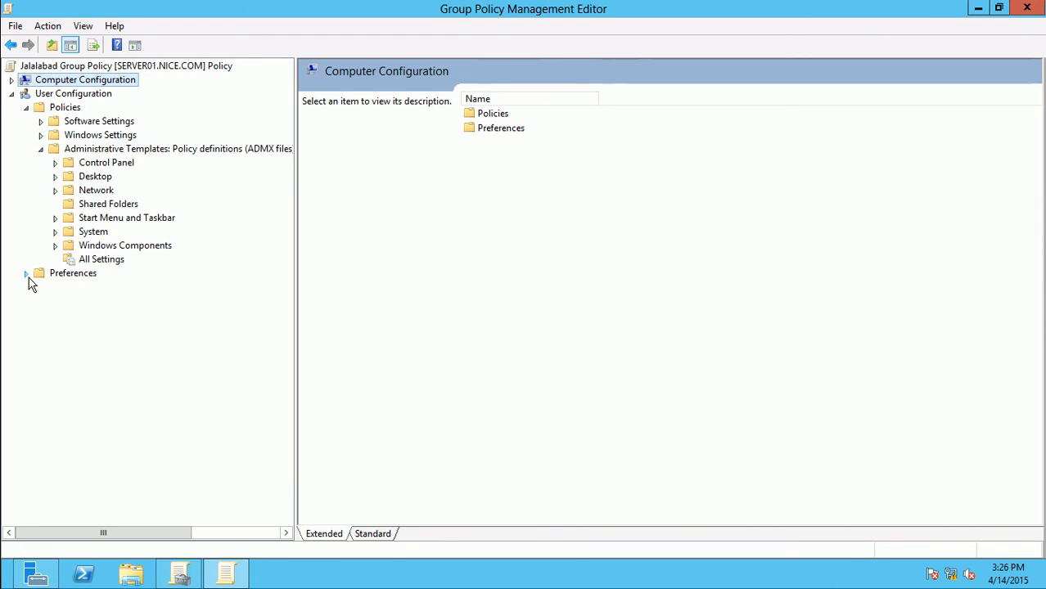
pyautogui.click(100, 165)
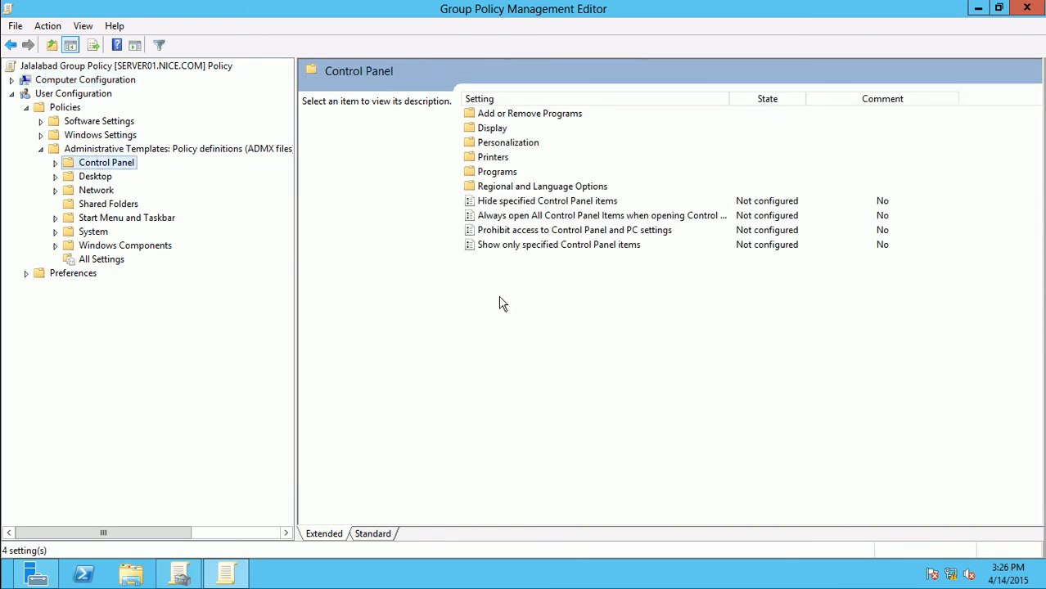
# Enable 'Prohibit access to Control Panel and PC settings', then view the Desktop settings
pyautogui.doubleClick(540, 231)
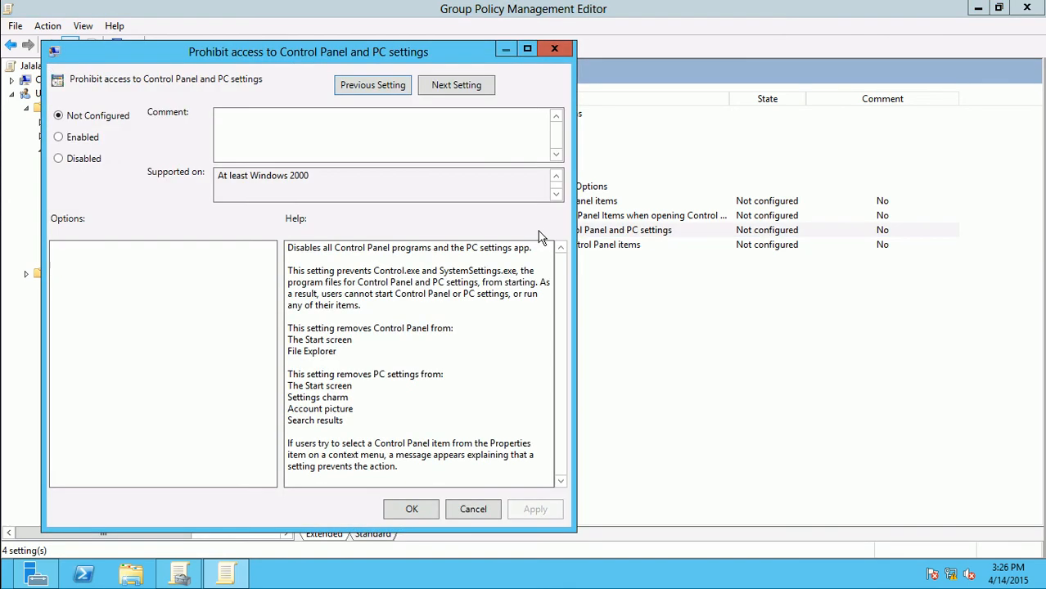
pyautogui.click(89, 138)
pyautogui.click(411, 509)
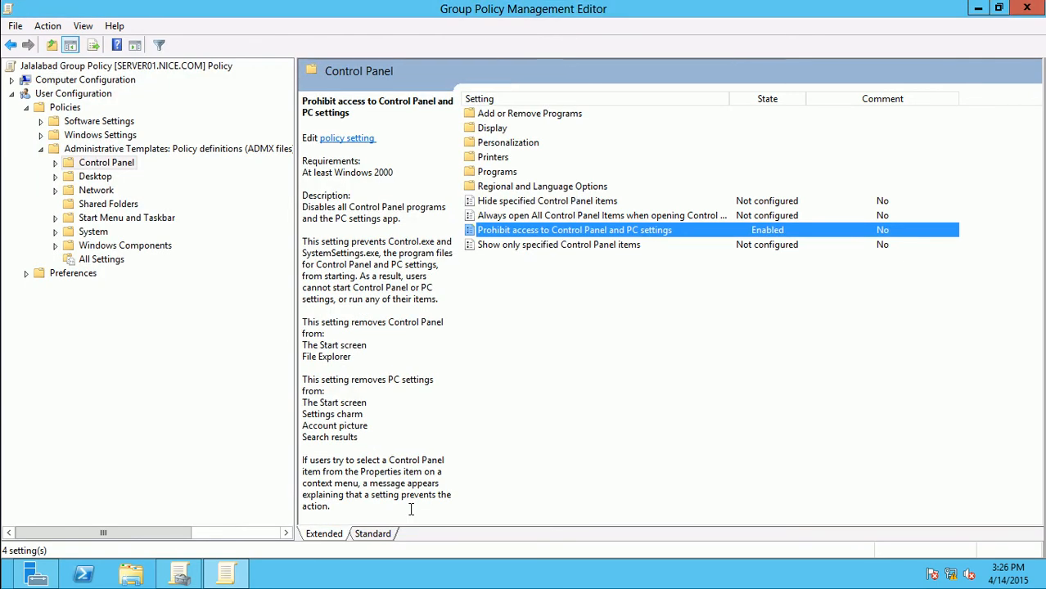
pyautogui.click(383, 535)
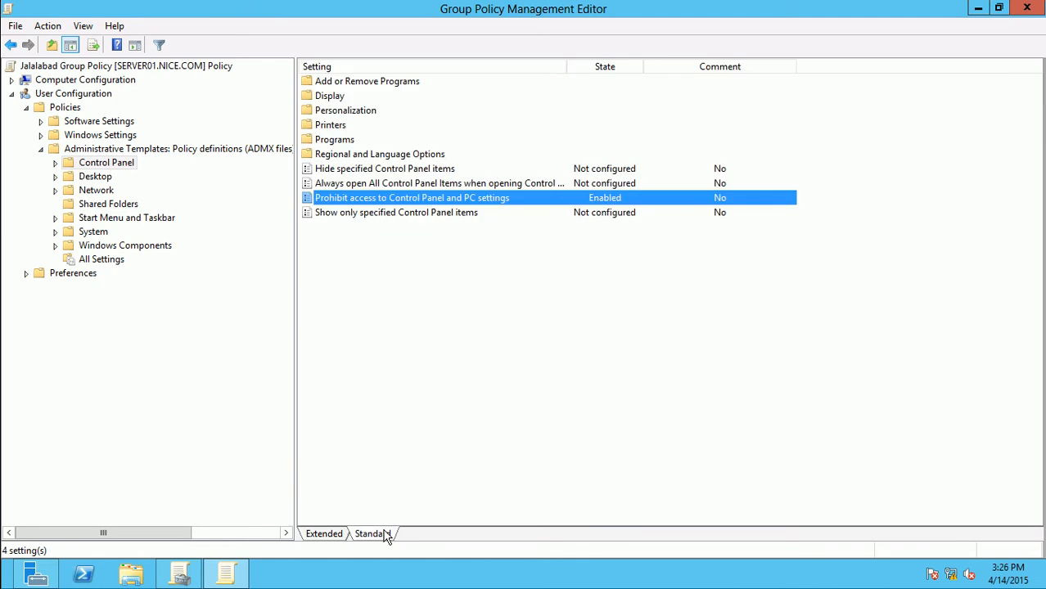
pyautogui.click(90, 179)
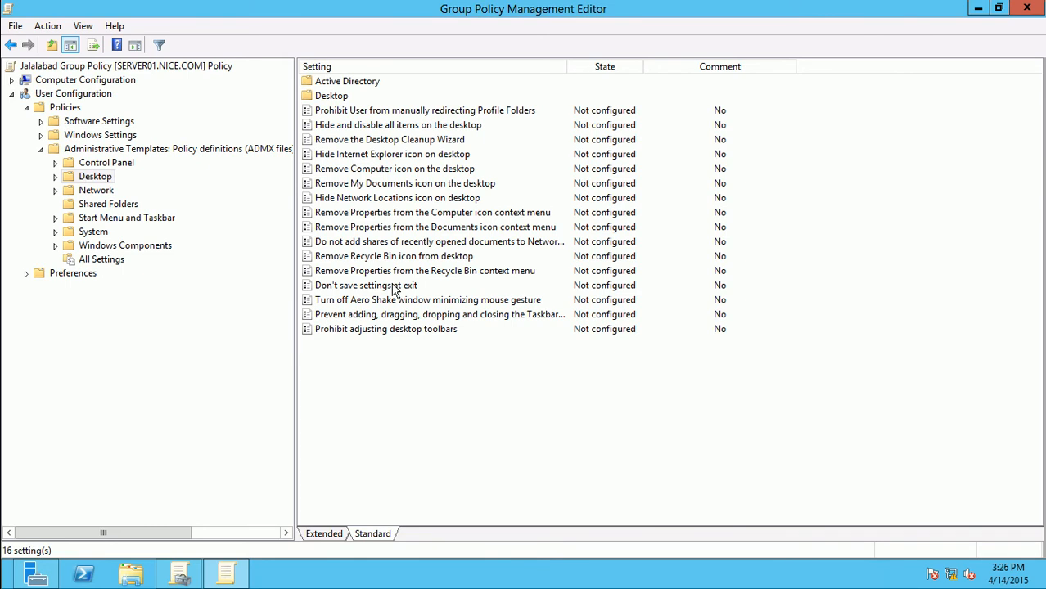
# Enable the Desktop policy 'Remove Computer icon on the desktop'
pyautogui.doubleClick(399, 172)
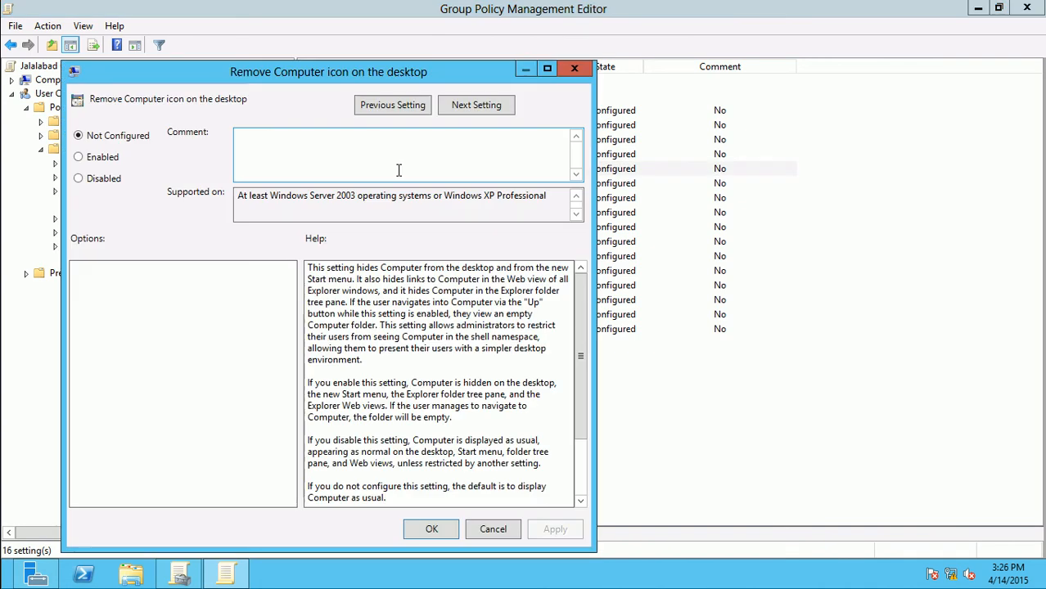
pyautogui.click(103, 159)
pyautogui.click(433, 530)
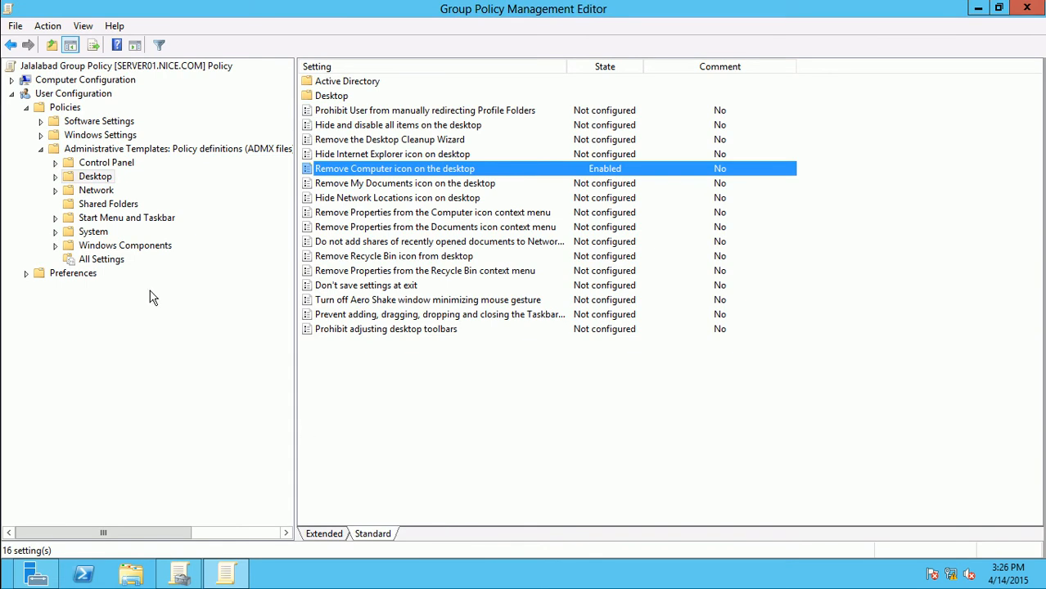
# In Start Menu and Taskbar, sort by setting name and enable 'Prevent changes to Taskbar and Start Menu Settings'
pyautogui.click(122, 219)
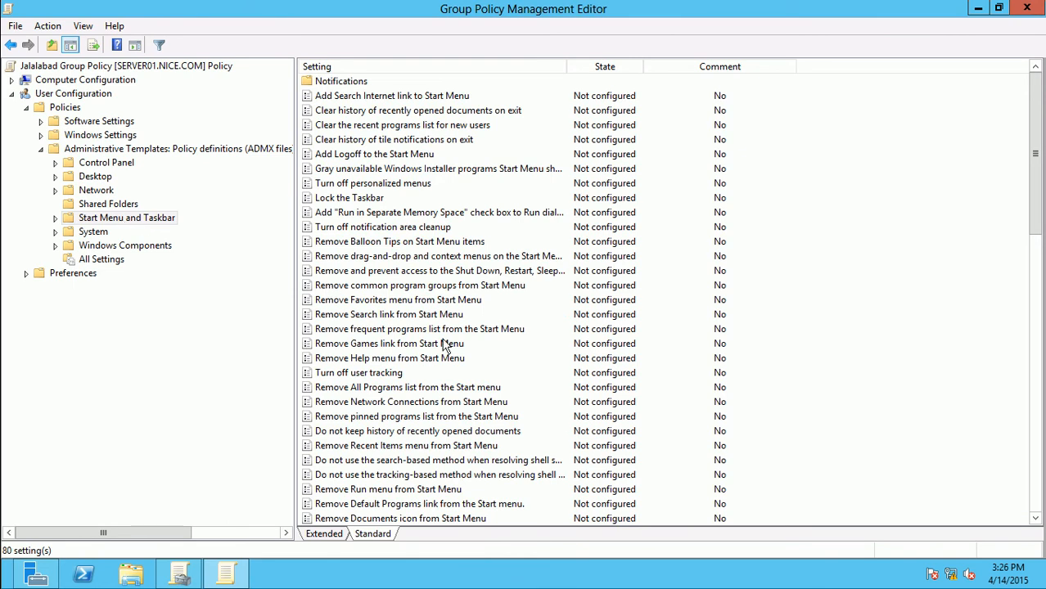
pyautogui.click(405, 66)
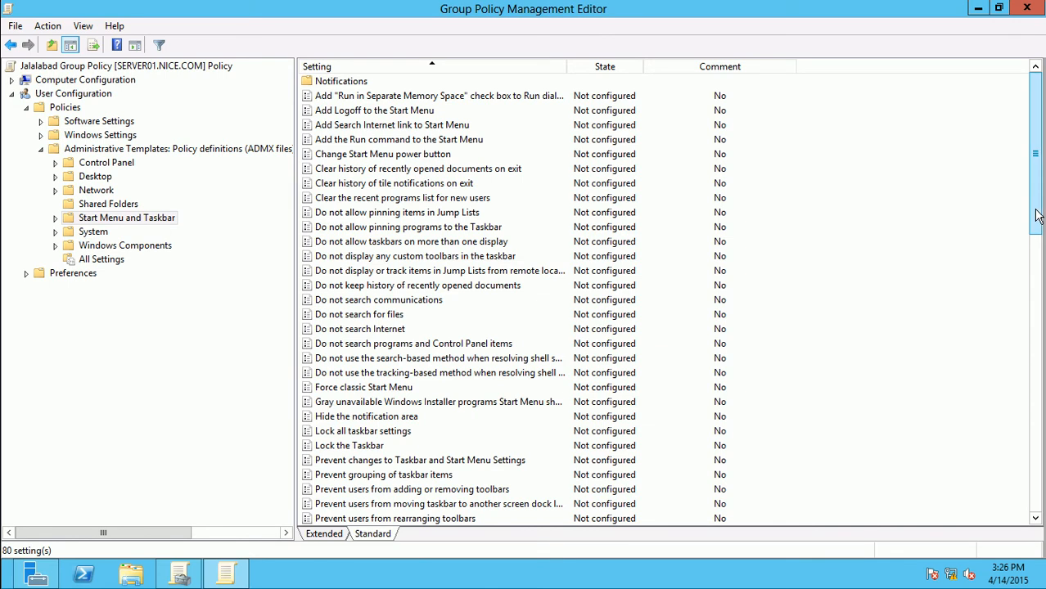
pyautogui.moveTo(1036, 215); pyautogui.dragTo(1030, 284)
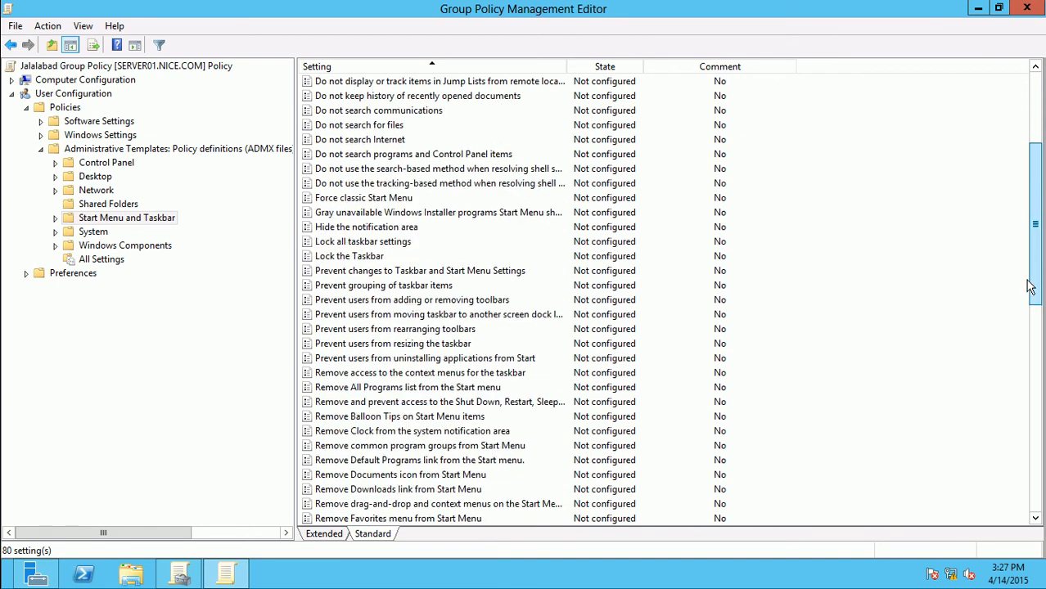
pyautogui.doubleClick(392, 274)
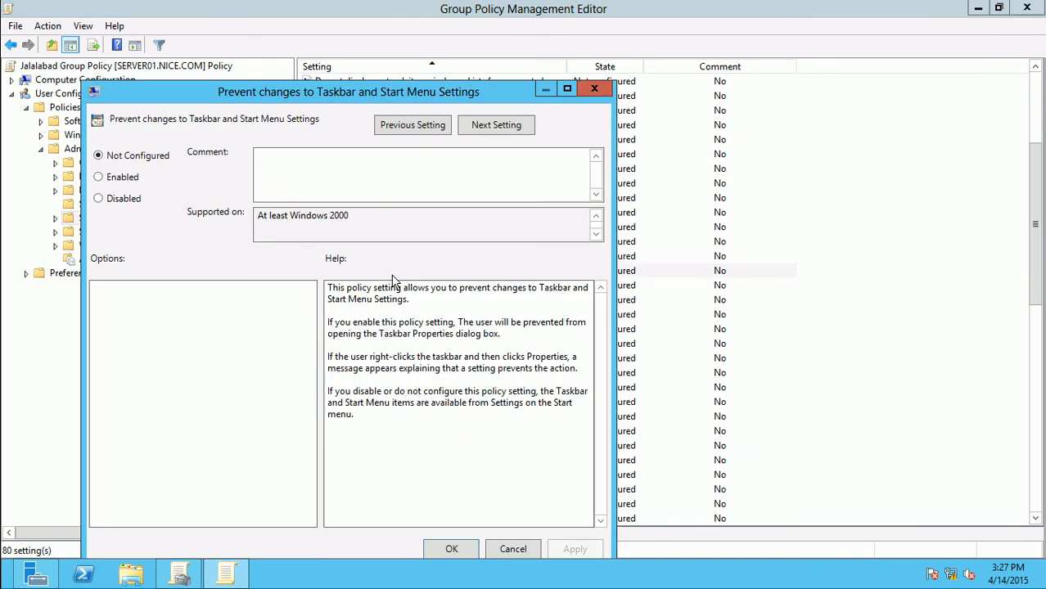
pyautogui.click(128, 185)
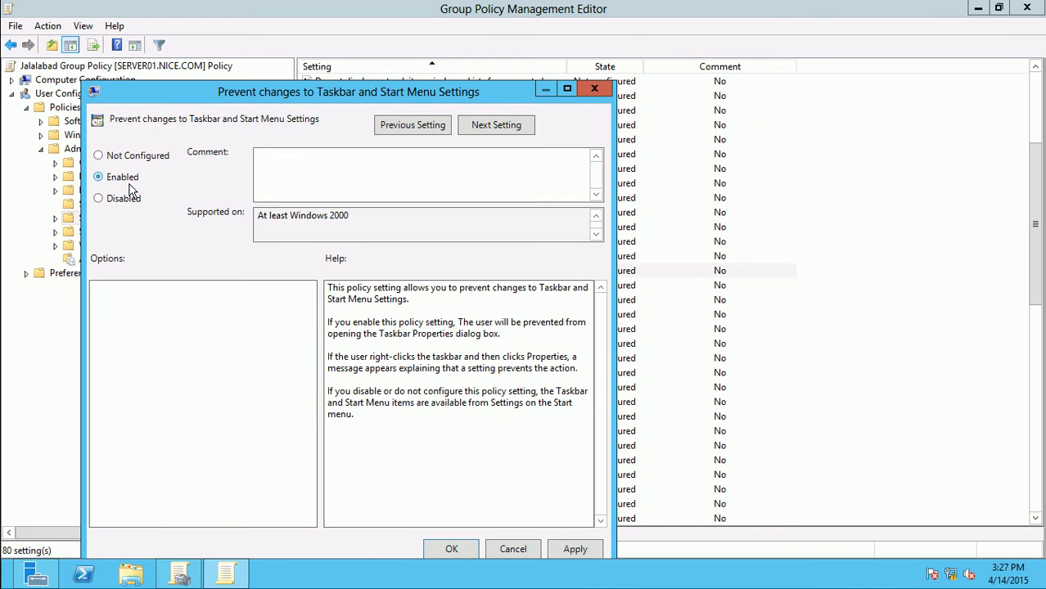
pyautogui.click(451, 549)
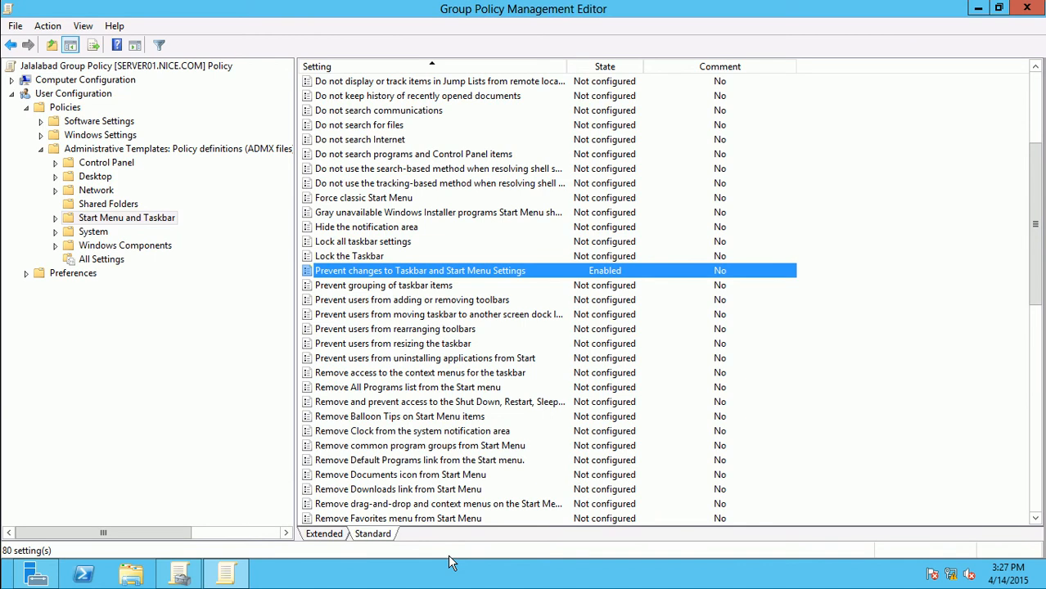
# Expand the user Windows Components folder and view the Windows Update policy settings
pyautogui.click(104, 248)
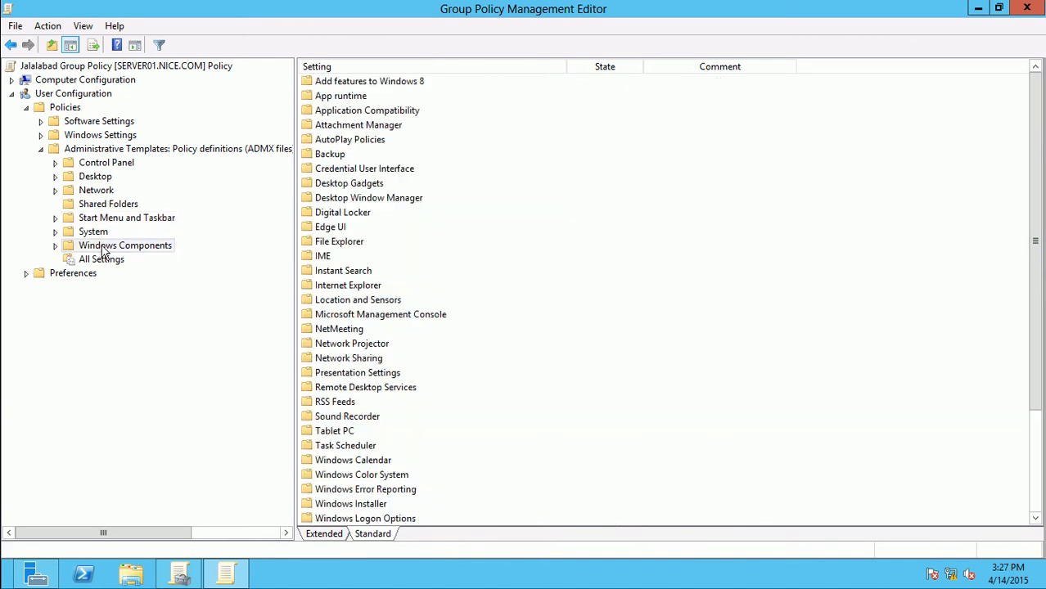
pyautogui.click(56, 246)
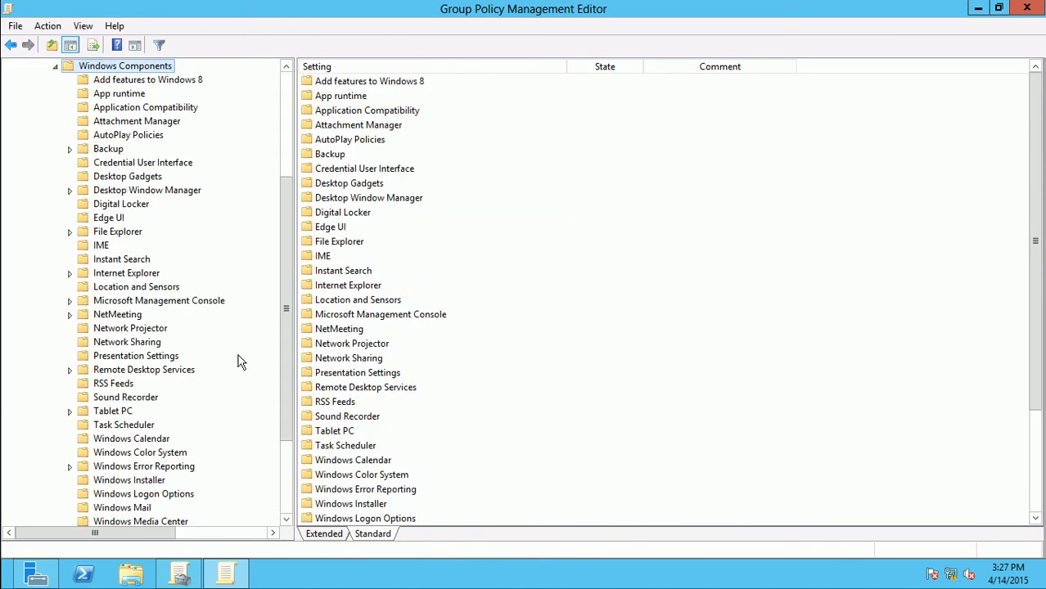
pyautogui.moveTo(288, 336); pyautogui.dragTo(283, 403)
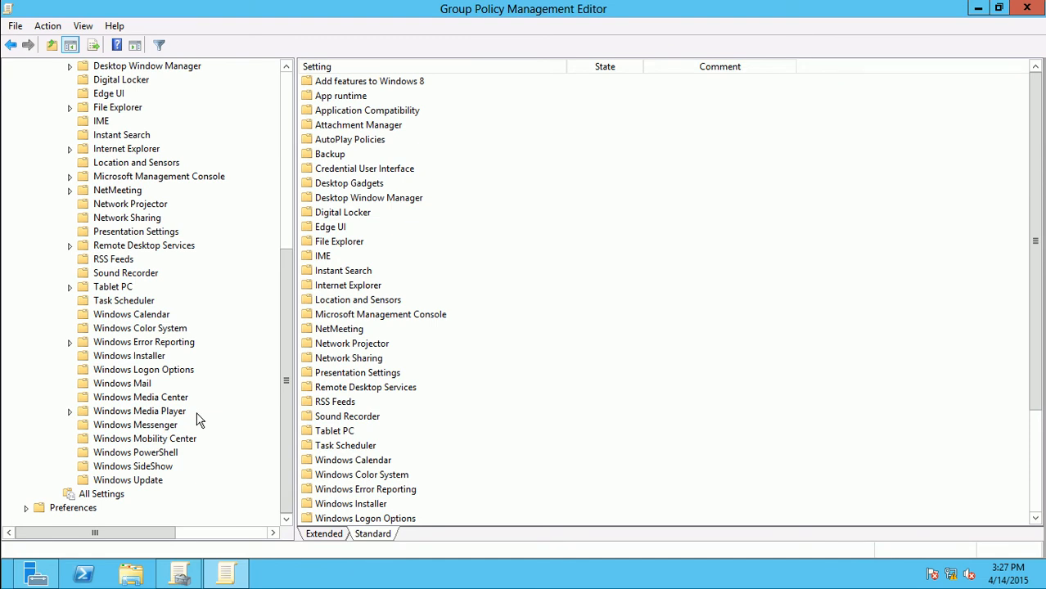
pyautogui.click(154, 482)
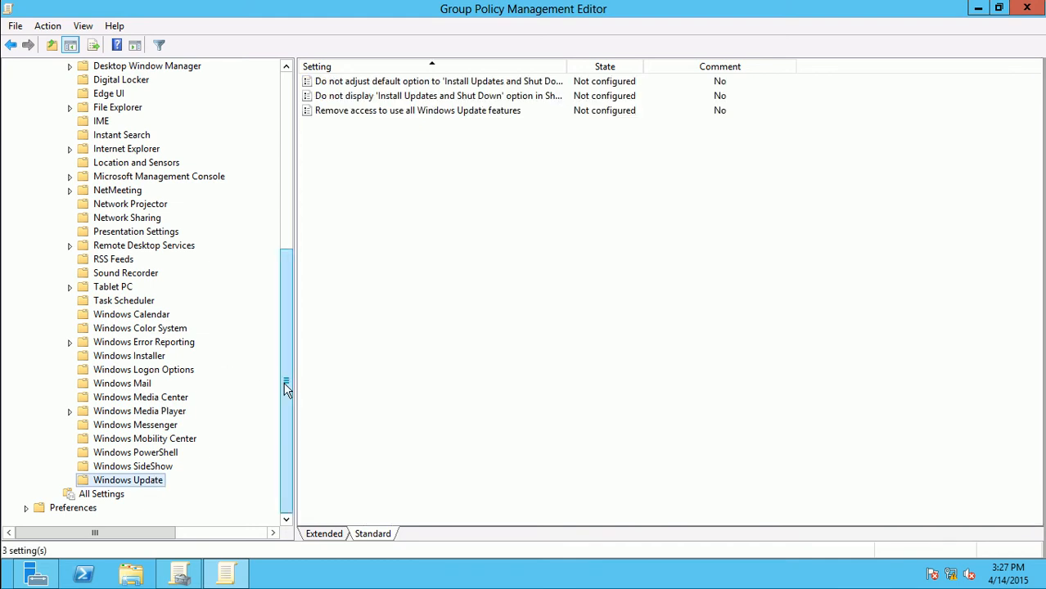
pyautogui.moveTo(286, 388)
pyautogui.mouseDown()
pyautogui.moveTo(286, 297)
pyautogui.moveTo(275, 401)
pyautogui.mouseUp()
pyautogui.moveTo(285, 469); pyautogui.dragTo(286, 442)
pyautogui.moveTo(286, 424); pyautogui.dragTo(282, 338)
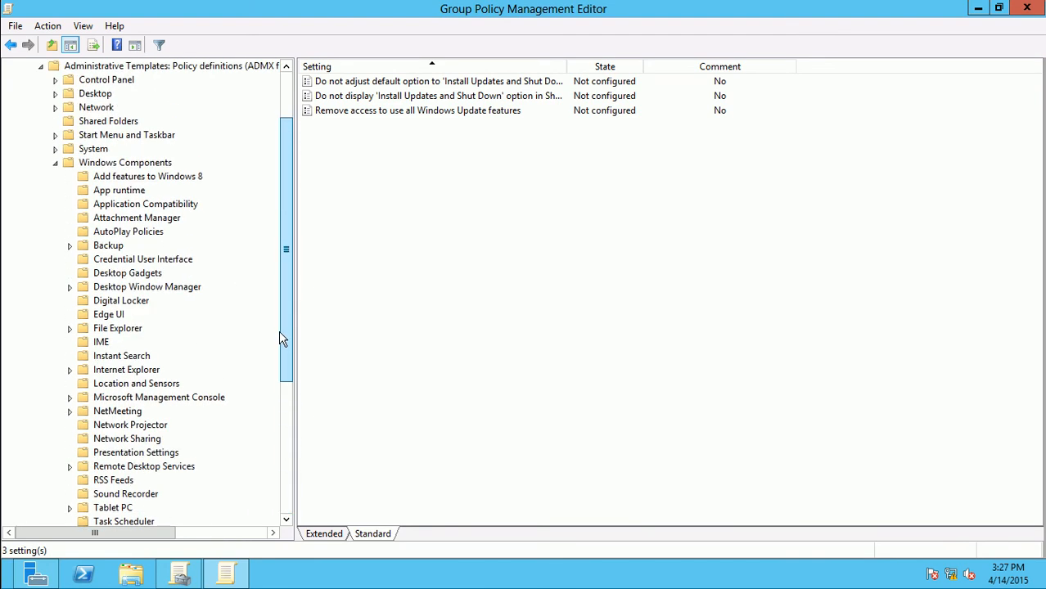
# View the System policy settings, briefly expanding and collapsing its subfolders
pyautogui.click(71, 148)
pyautogui.click(56, 149)
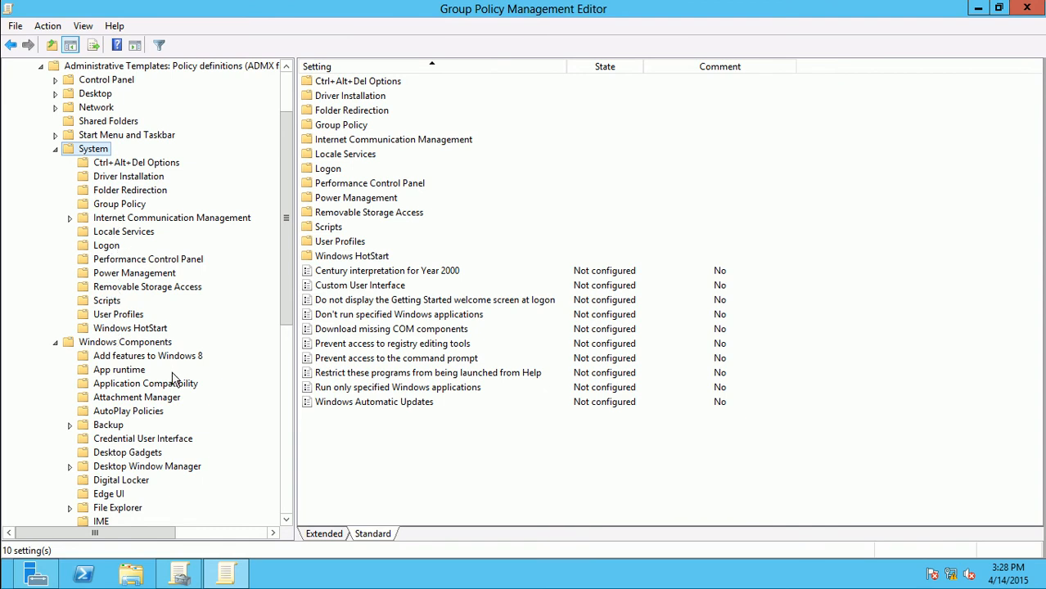
pyautogui.click(56, 149)
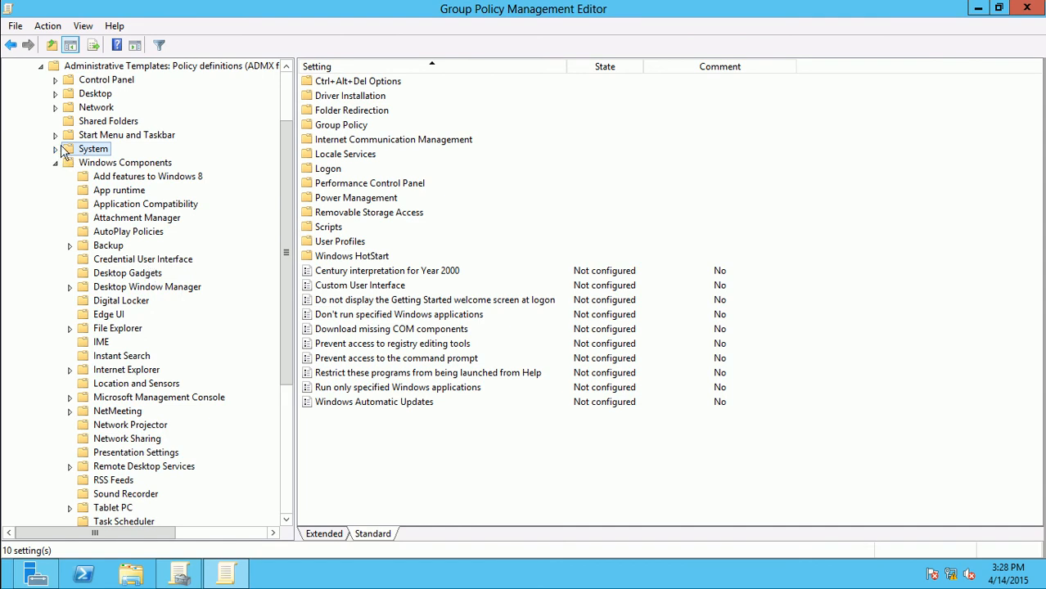
pyautogui.click(55, 135)
pyautogui.click(55, 135)
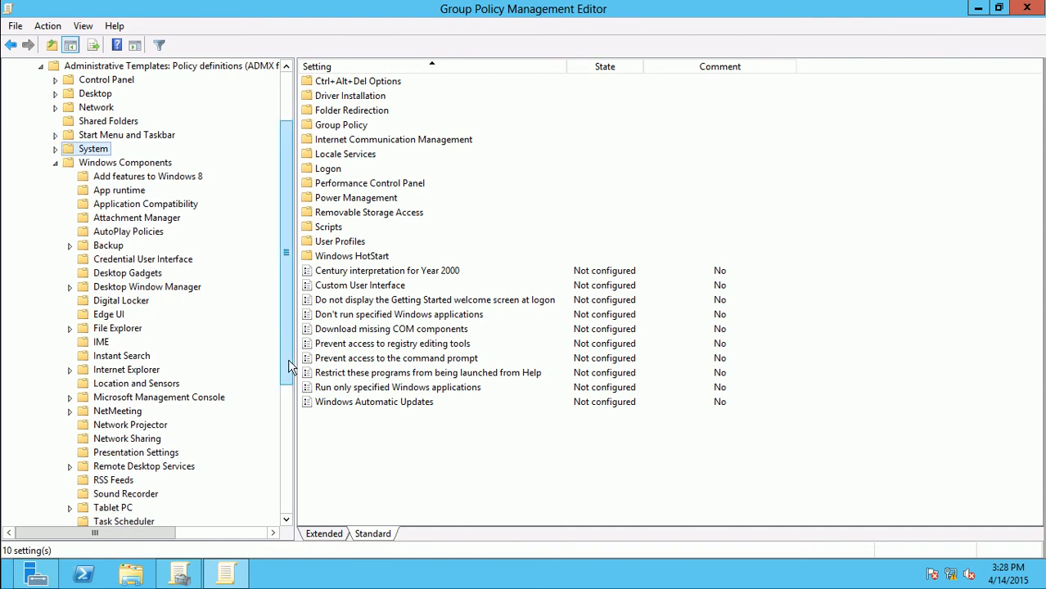
pyautogui.moveTo(288, 357)
pyautogui.mouseDown()
pyautogui.moveTo(279, 482)
pyautogui.moveTo(279, 339)
pyautogui.mouseUp()
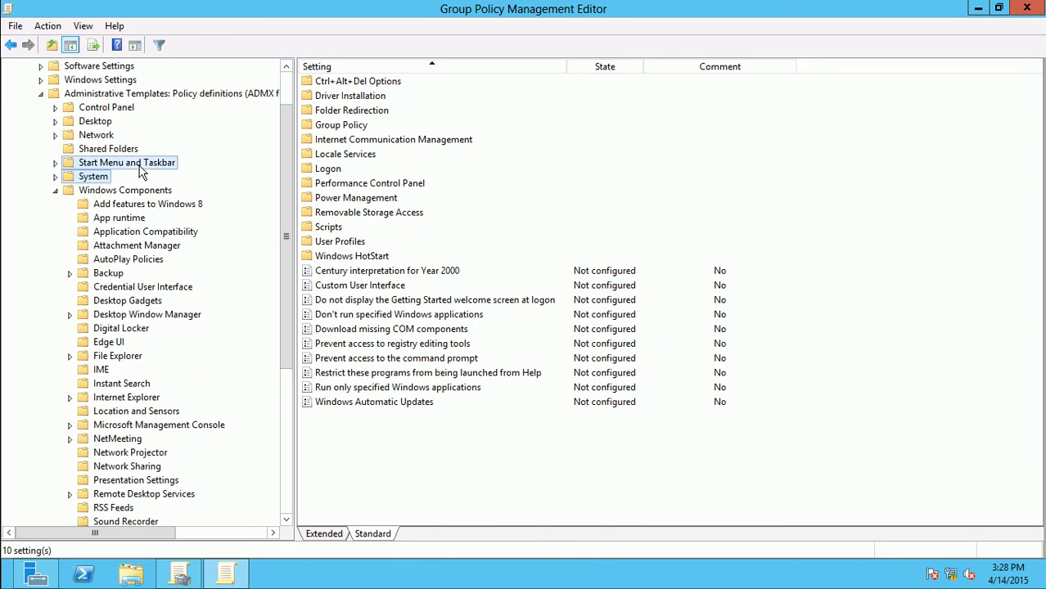
# In Start Menu and Taskbar, move down the list to 'Remove Clock from the system notification area'
pyautogui.click(141, 166)
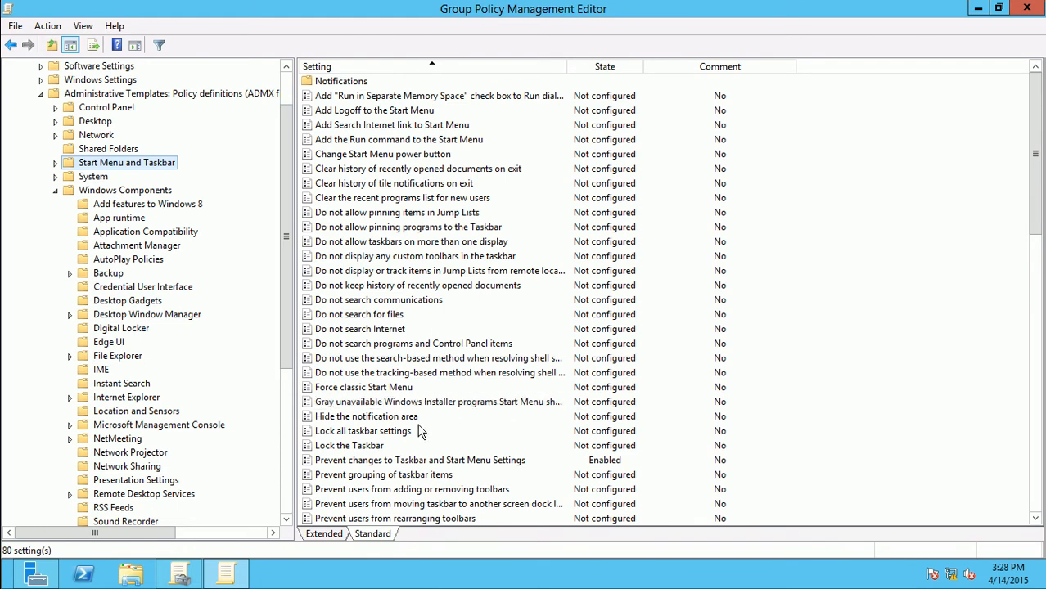
pyautogui.click(395, 464)
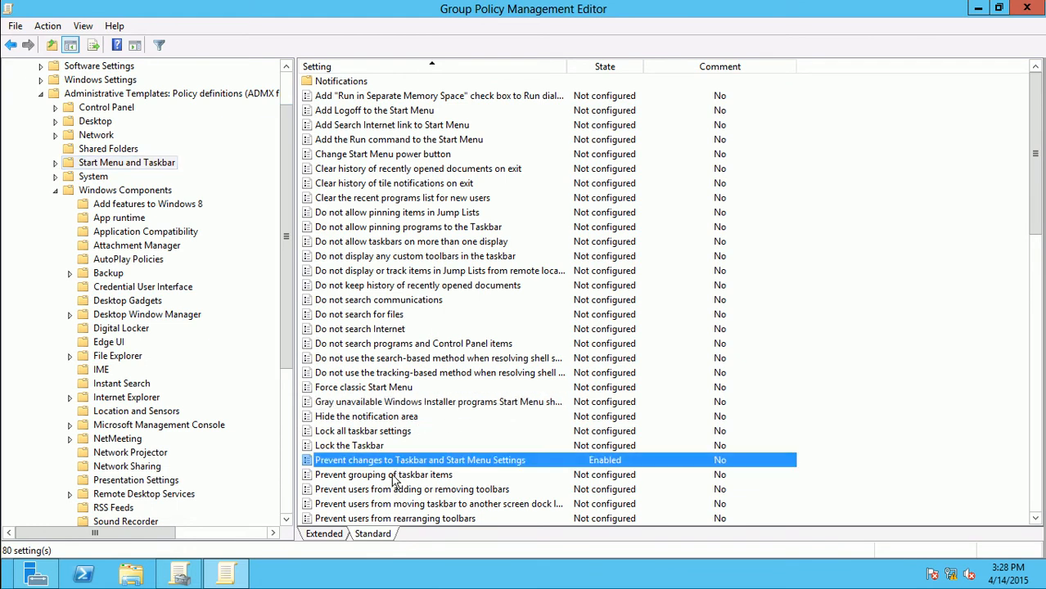
pyautogui.click(392, 479)
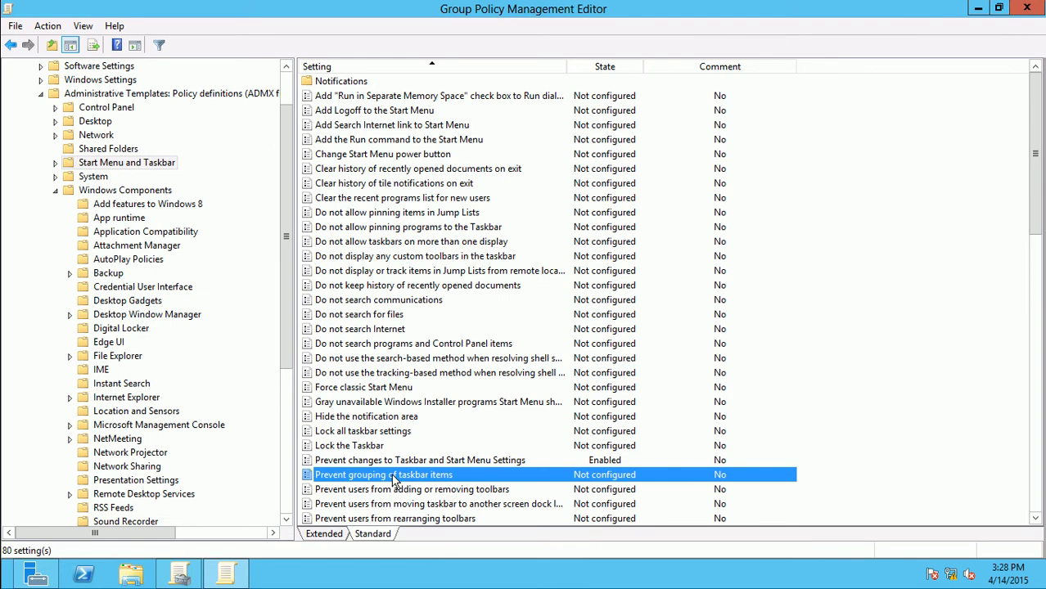
pyautogui.press('Up')
pyautogui.press('Up')
pyautogui.press('Up')
pyautogui.press('Up')
pyautogui.press('Up')
pyautogui.press('Down')
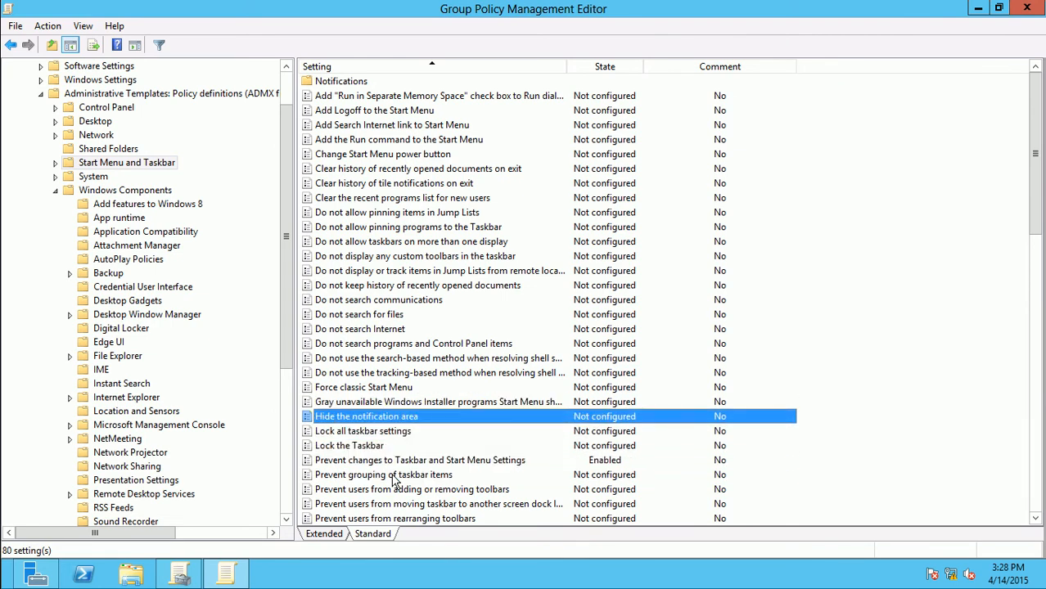
pyautogui.press('Down')
pyautogui.press('Down')
pyautogui.press('Down')
pyautogui.press('Down')
pyautogui.press('Down')
pyautogui.press('Down')
pyautogui.press('Down')
pyautogui.press('Down')
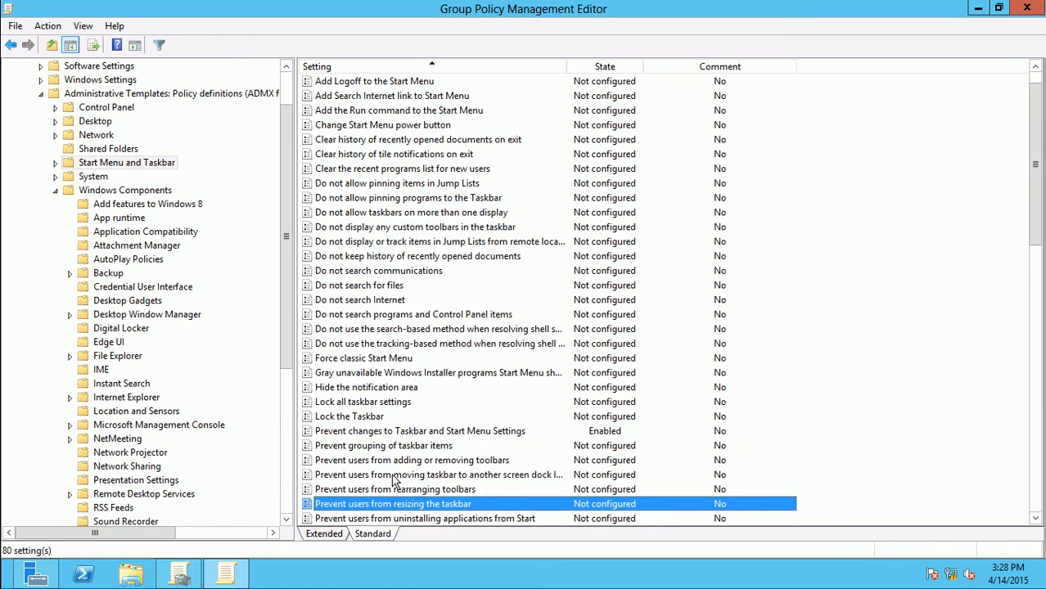
pyautogui.press('Down')
pyautogui.press('Down')
pyautogui.press('Down')
pyautogui.press('Down')
pyautogui.press('Down')
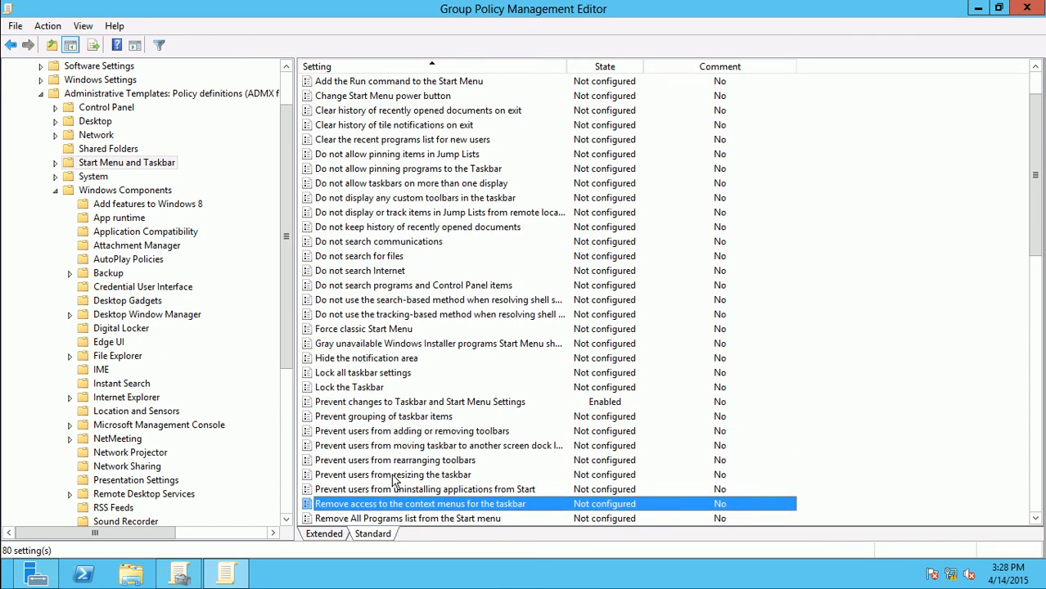
pyautogui.press('Down')
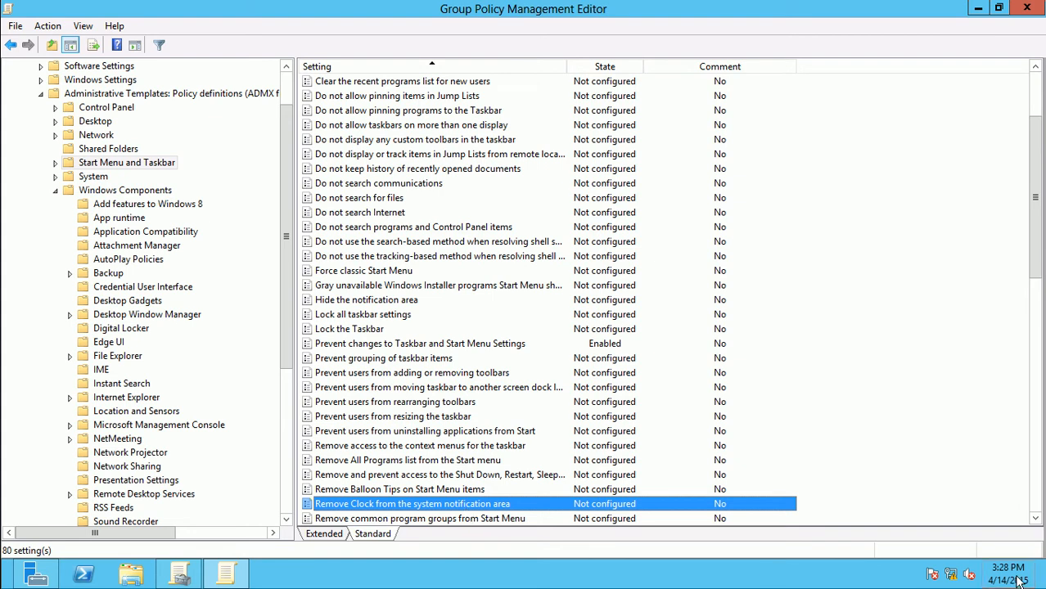
# Enable 'Remove Clock from the system notification area' and close the policy editor
pyautogui.doubleClick(634, 505)
pyautogui.click(142, 193)
pyautogui.doubleClick(268, 110)
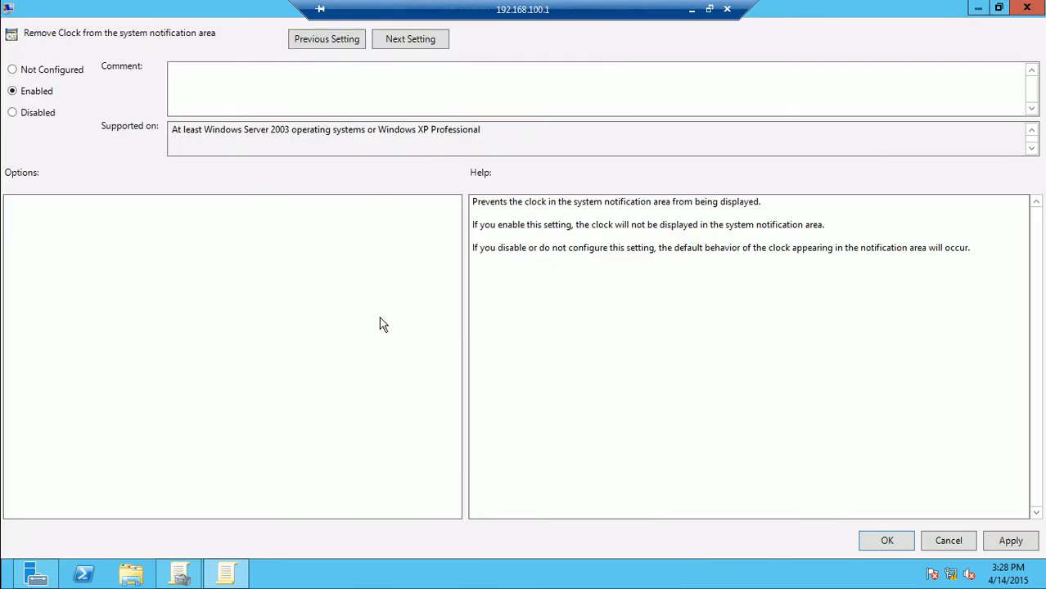
pyautogui.click(887, 541)
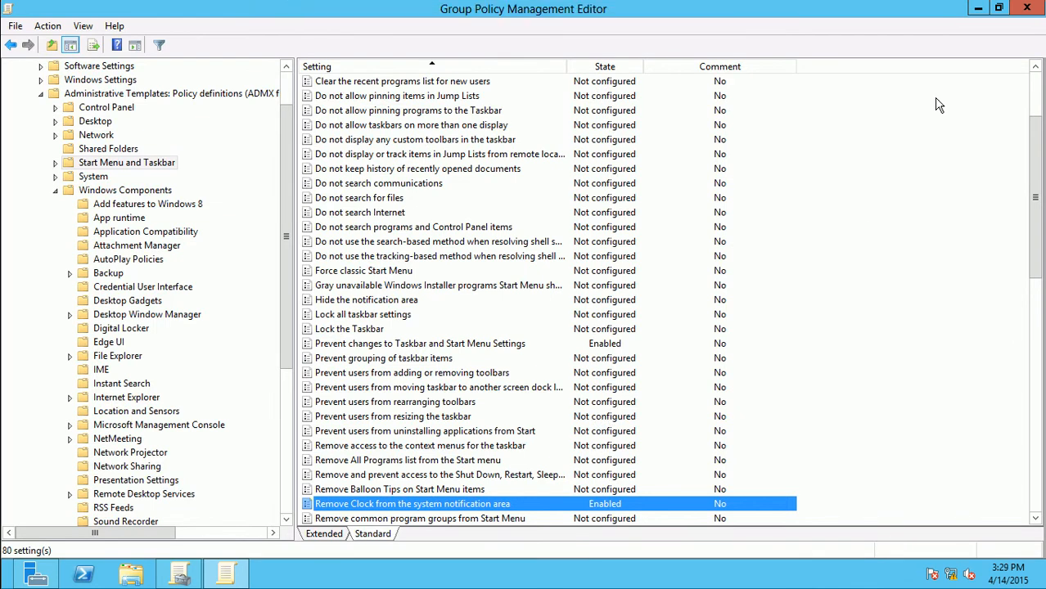
pyautogui.click(977, 8)
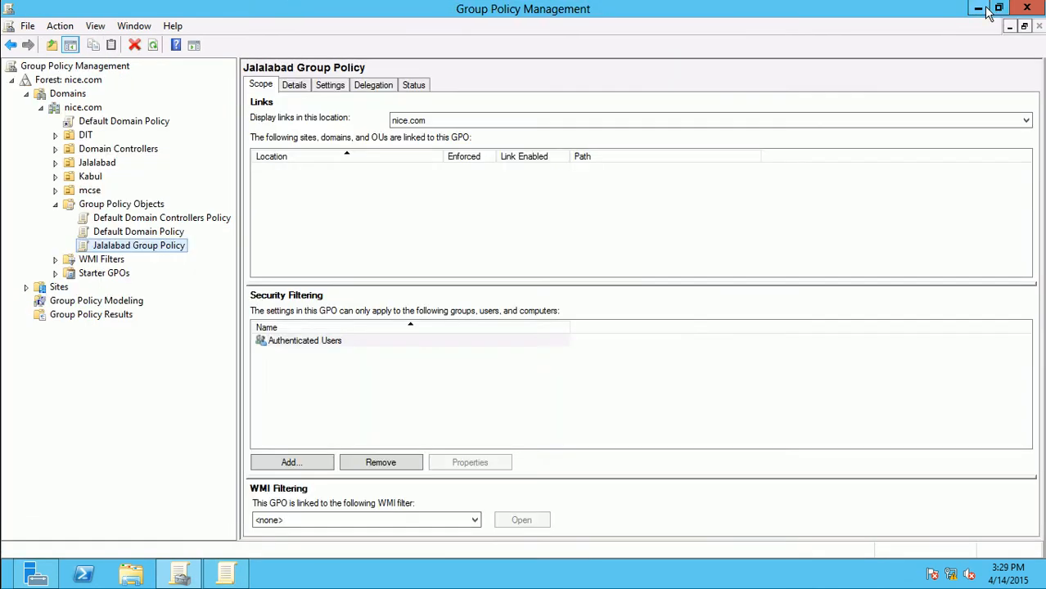
# Leave the server session for the local desktop and launch Remote Desktop Connection
pyautogui.click(978, 8)
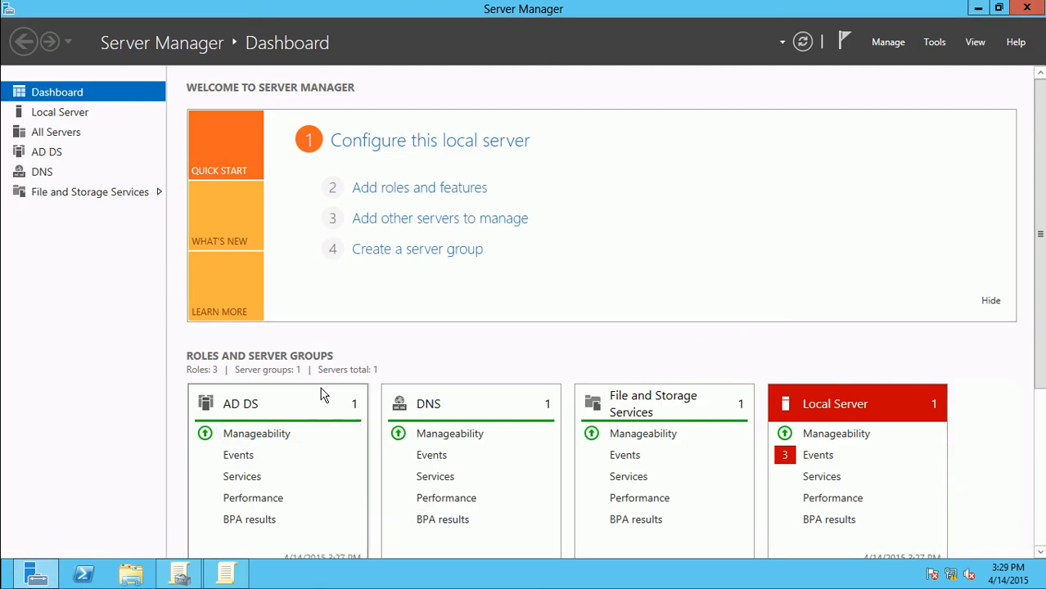
pyautogui.click(692, 7)
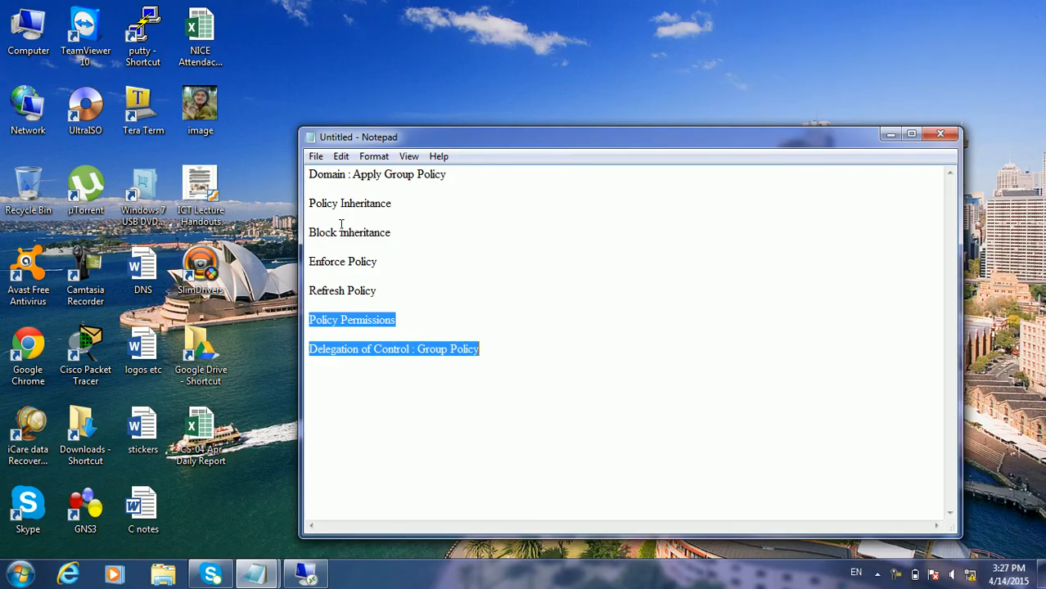
pyautogui.click(890, 133)
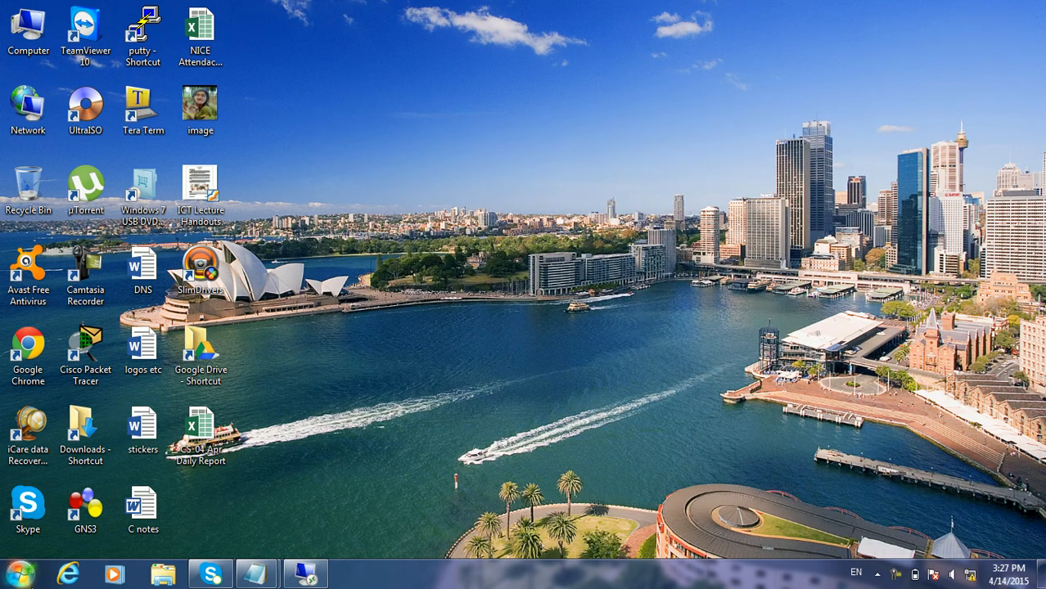
pyautogui.click(20, 574)
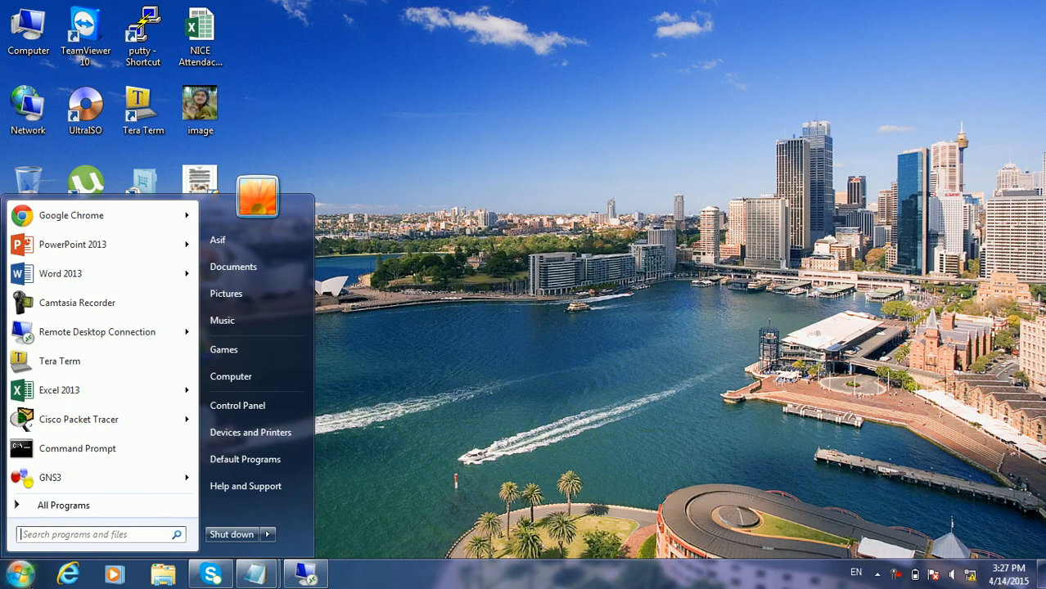
pyautogui.click(123, 331)
# Change the computer address to 192.168.100.6 and start connecting, trusting the remote computer
pyautogui.click(507, 190)
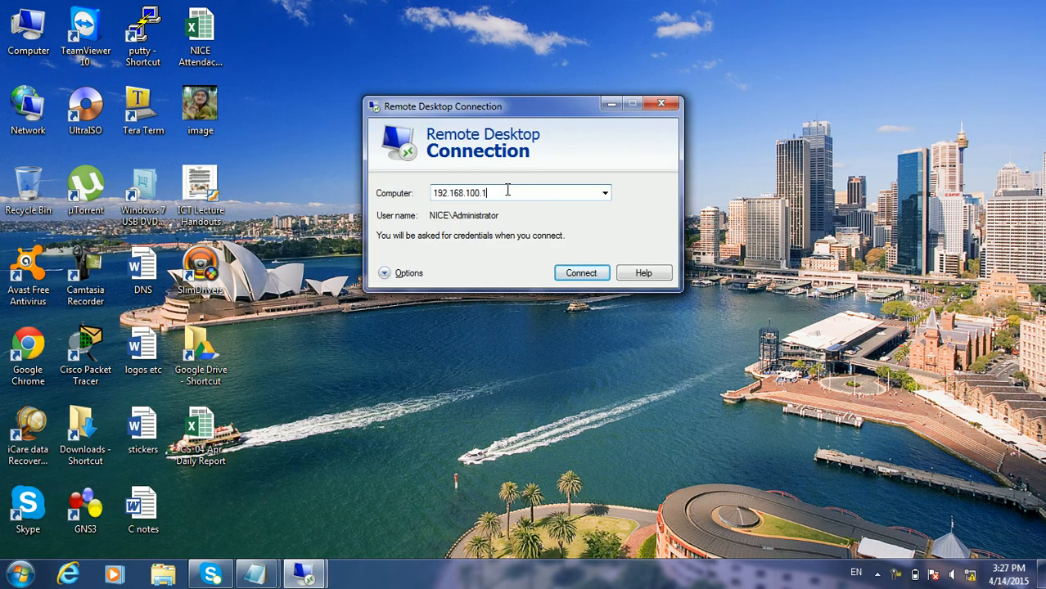
pyautogui.press('BackSpace')
pyautogui.write('6')
pyautogui.press('Return')
pyautogui.click(485, 248)
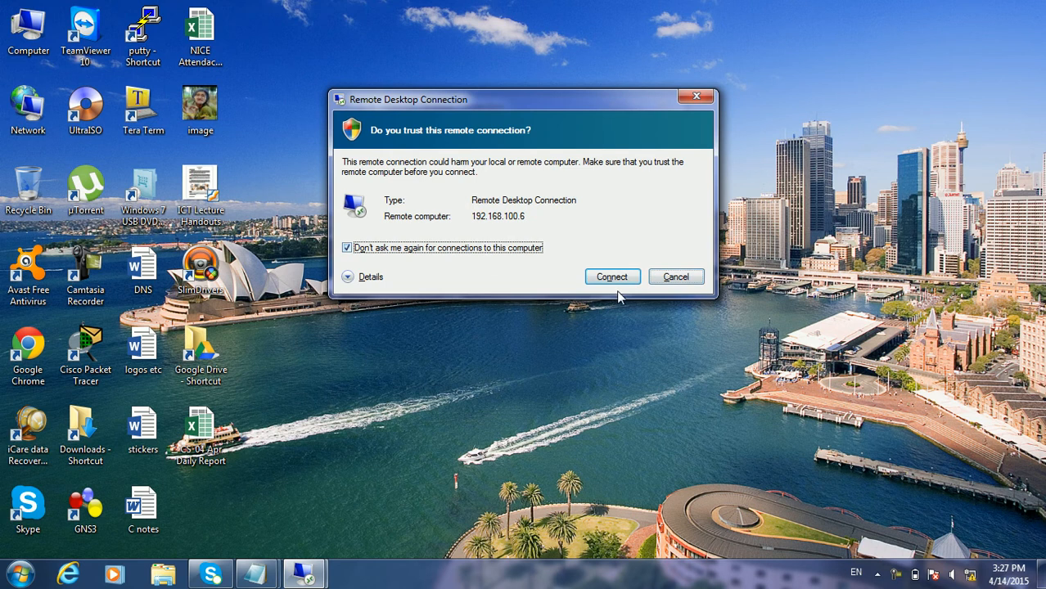
pyautogui.click(616, 281)
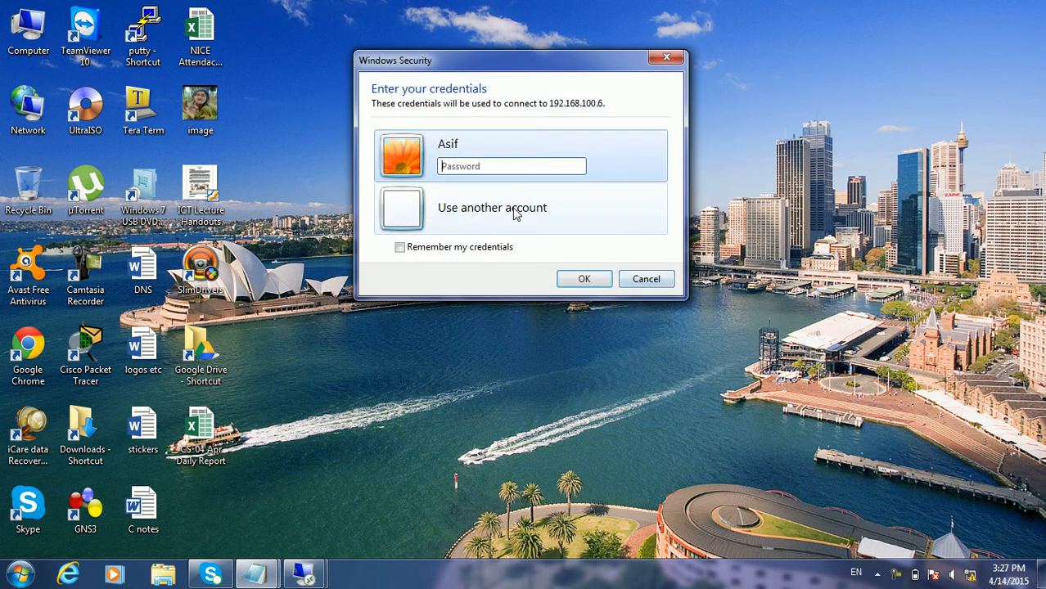
# Sign in with another nice.com account's user name and password, then accept the certificate warning
pyautogui.click(514, 213)
pyautogui.press('Tab')
pyautogui.write('123')
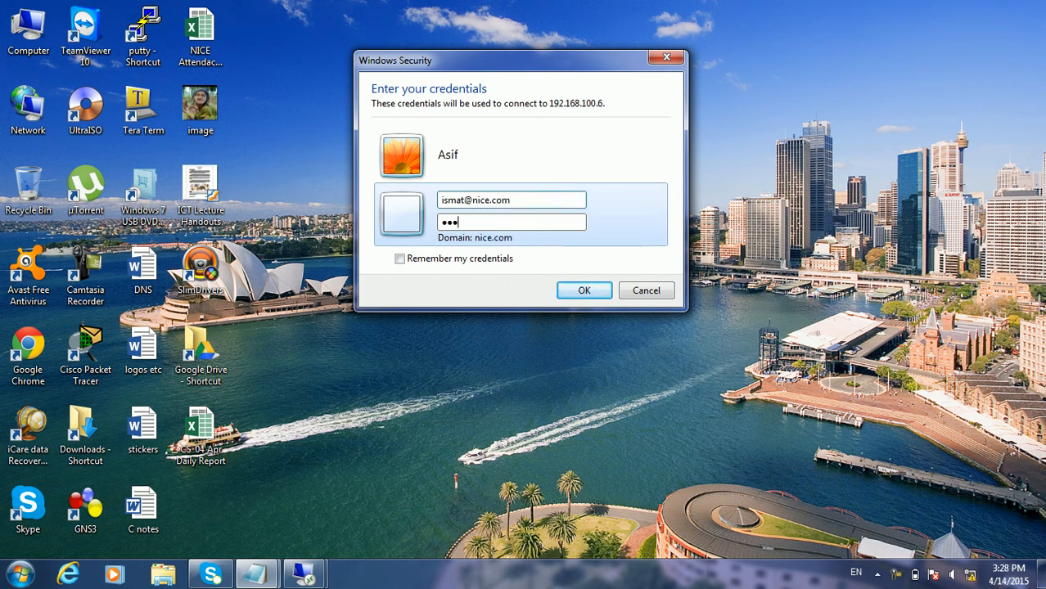
pyautogui.write('4567')
pyautogui.press('Return')
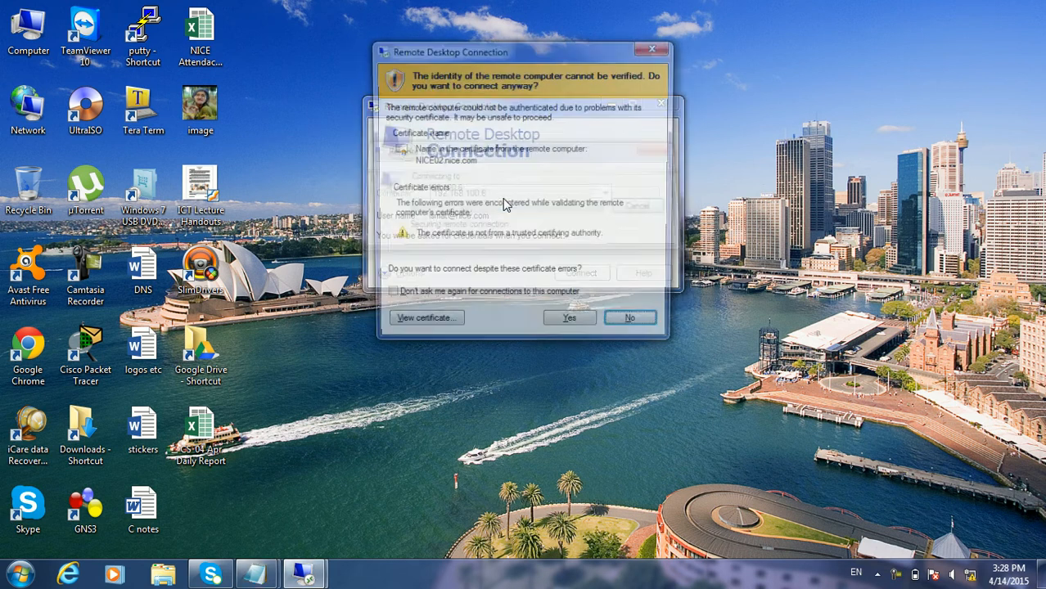
pyautogui.click(494, 300)
pyautogui.click(565, 326)
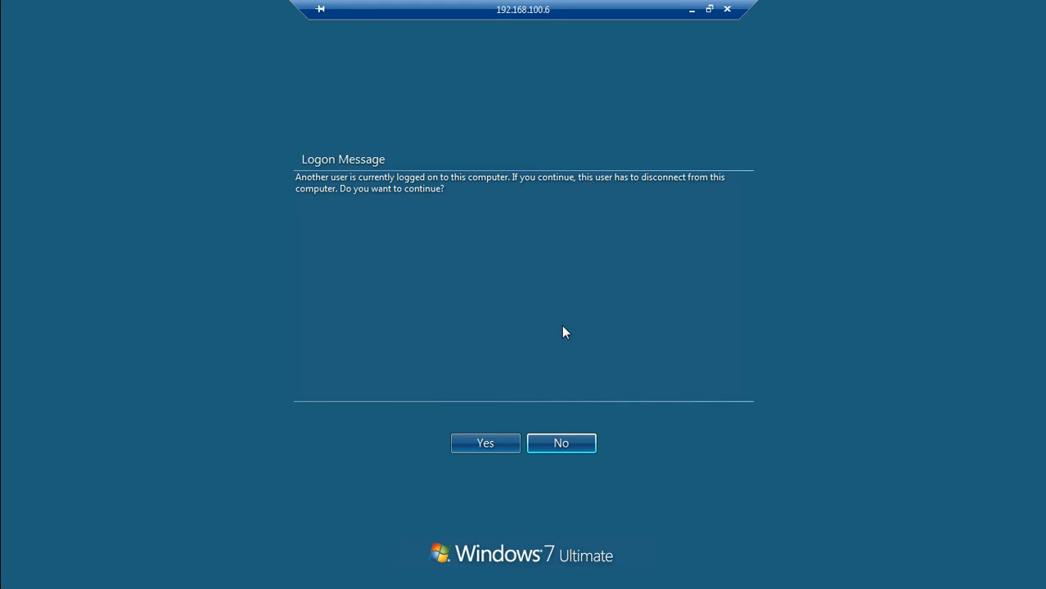
# Continue the Windows 7 logon, disconnecting the other signed-in user
pyautogui.click(493, 447)
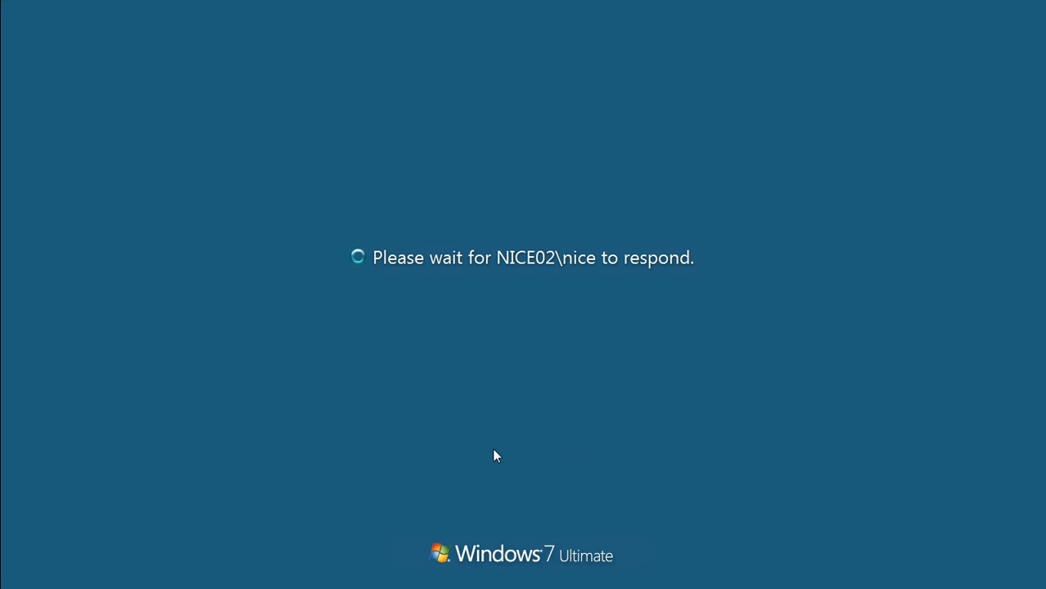
pyautogui.click(691, 9)
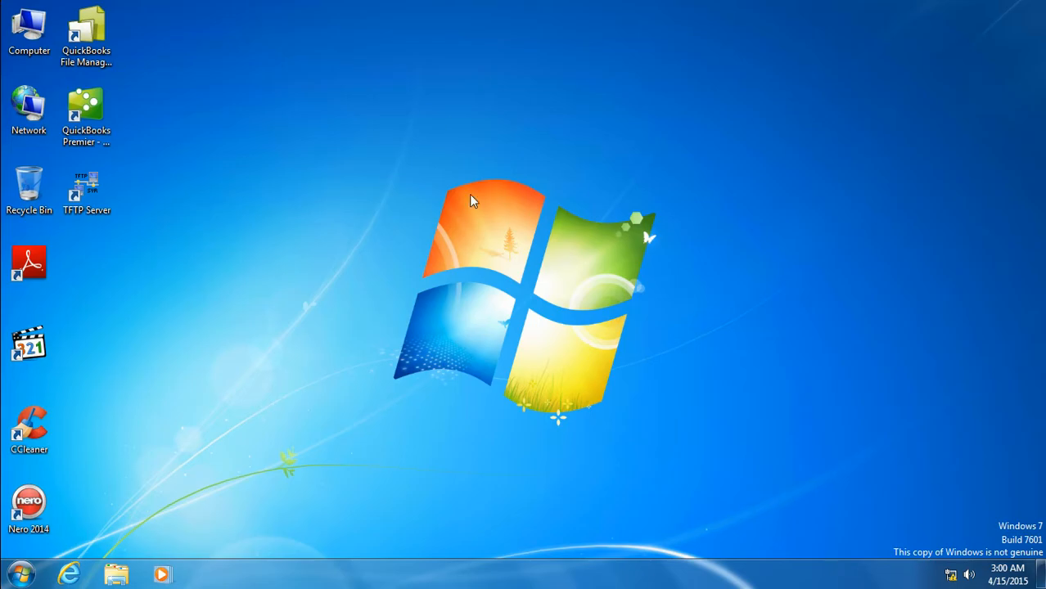
pyautogui.click(25, 25)
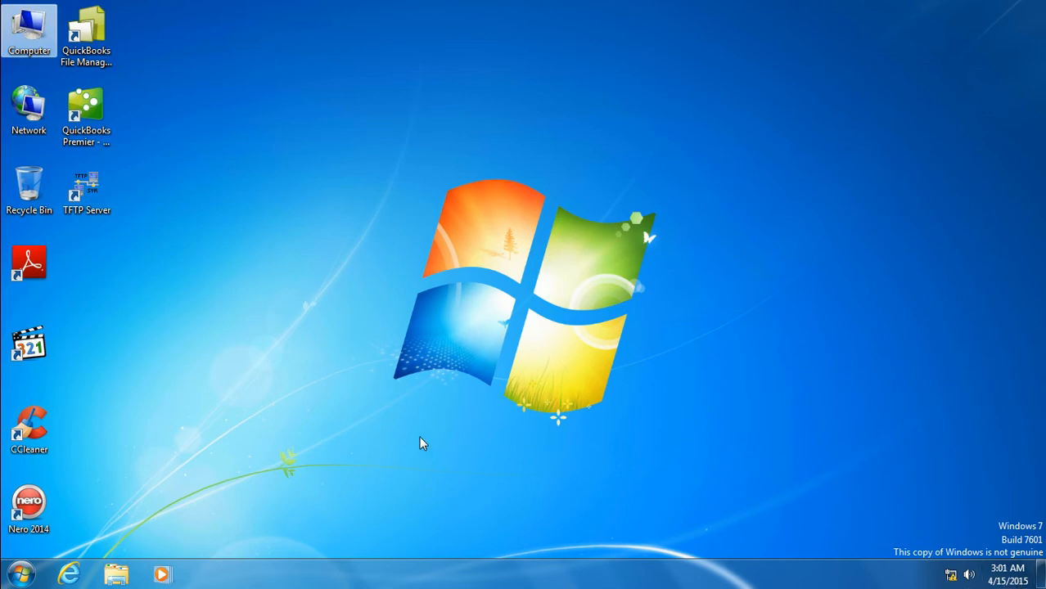
# Open Control Panel from the Start menu, then via Run 'control panel', closing it each time
pyautogui.click(13, 577)
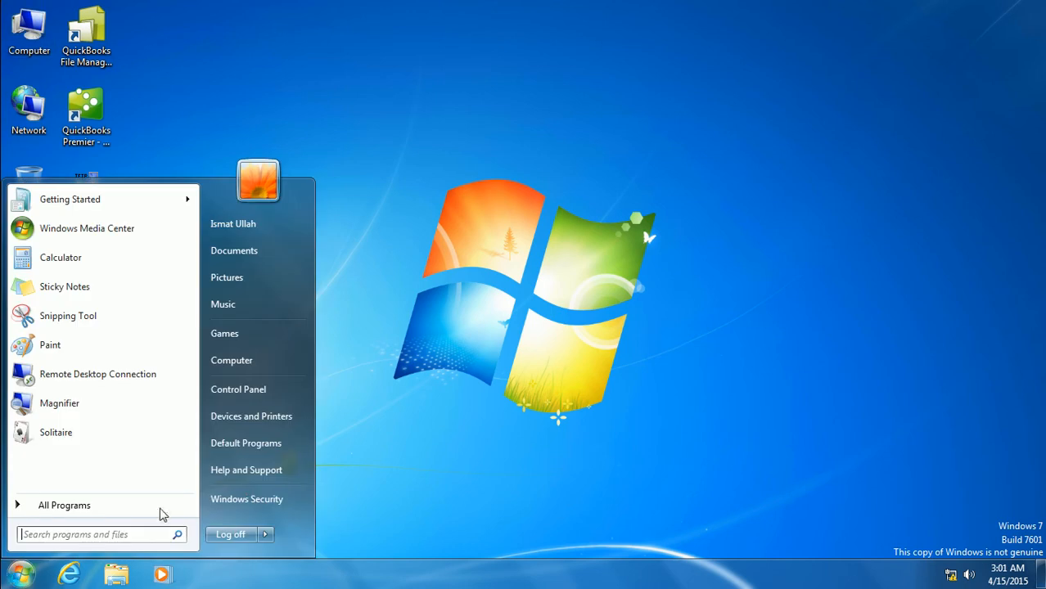
pyautogui.click(243, 391)
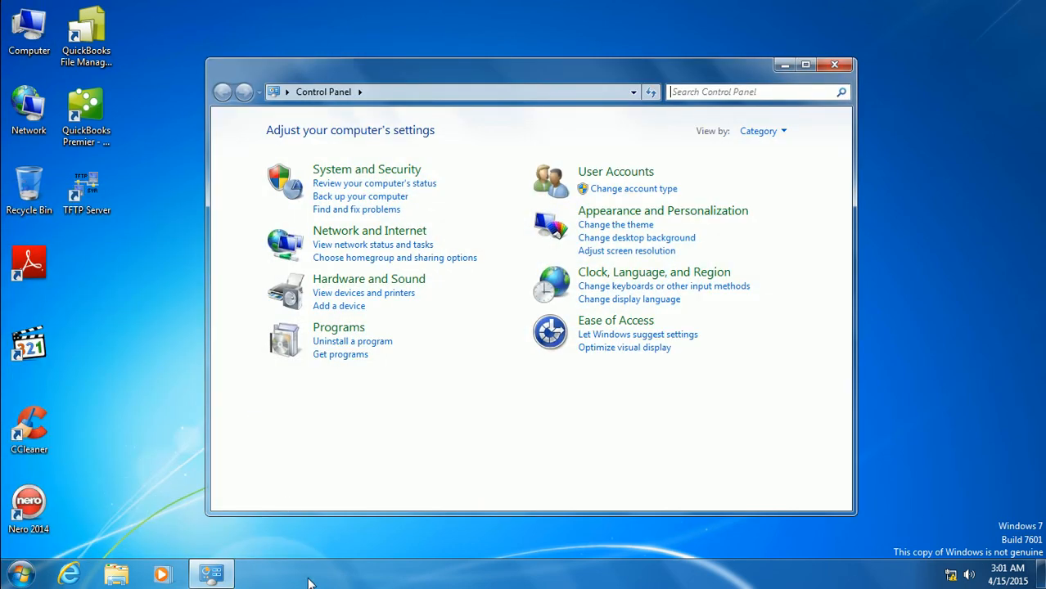
pyautogui.click(833, 64)
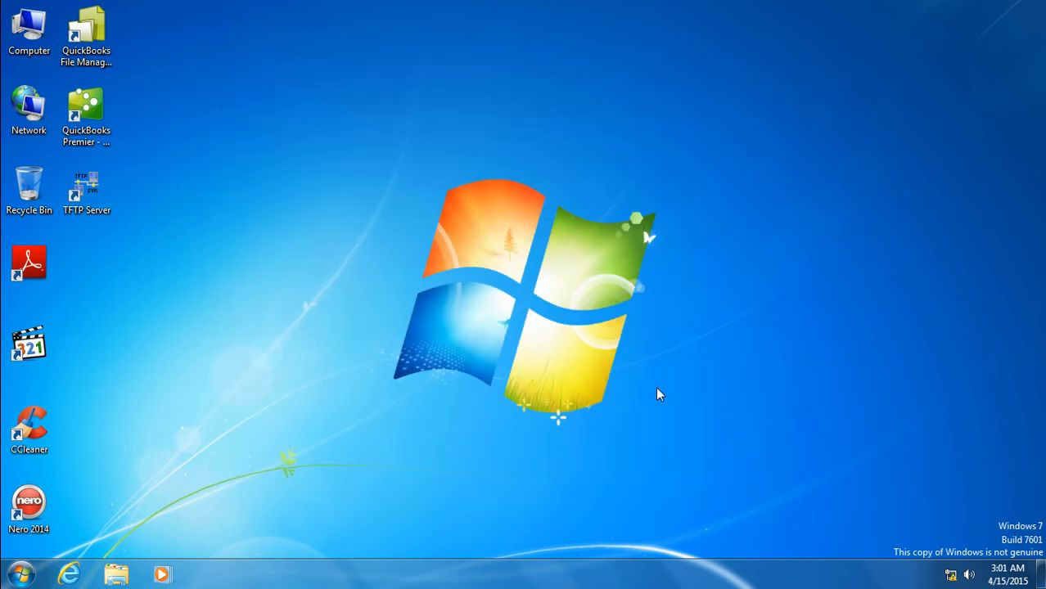
pyautogui.press('super+r')
pyautogui.write('cont')
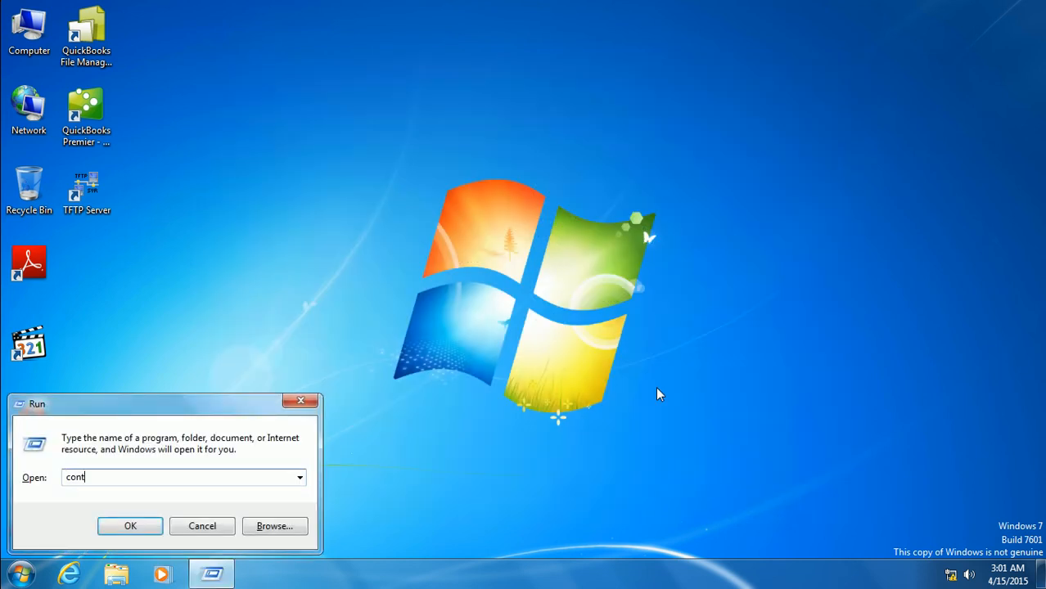
pyautogui.write('rol panel')
pyautogui.press('Return')
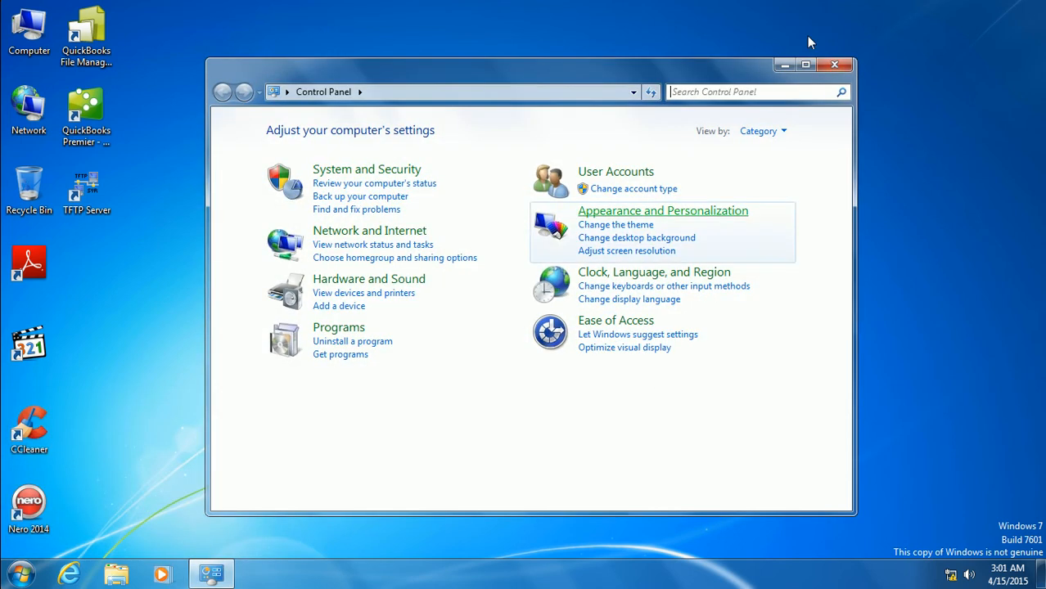
pyautogui.click(828, 66)
pyautogui.rightClick(552, 582)
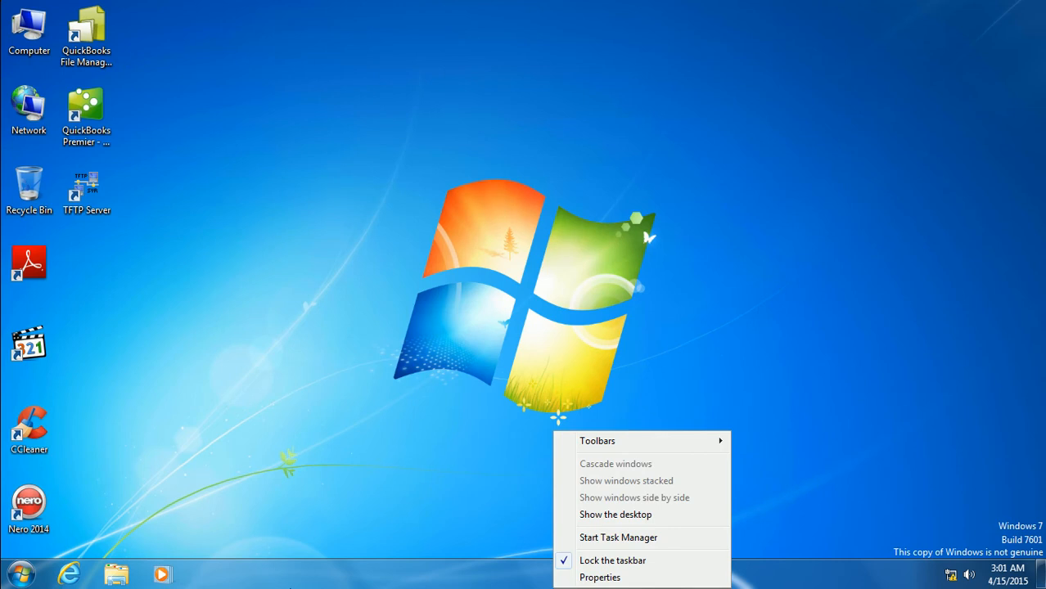
pyautogui.rightClick(23, 583)
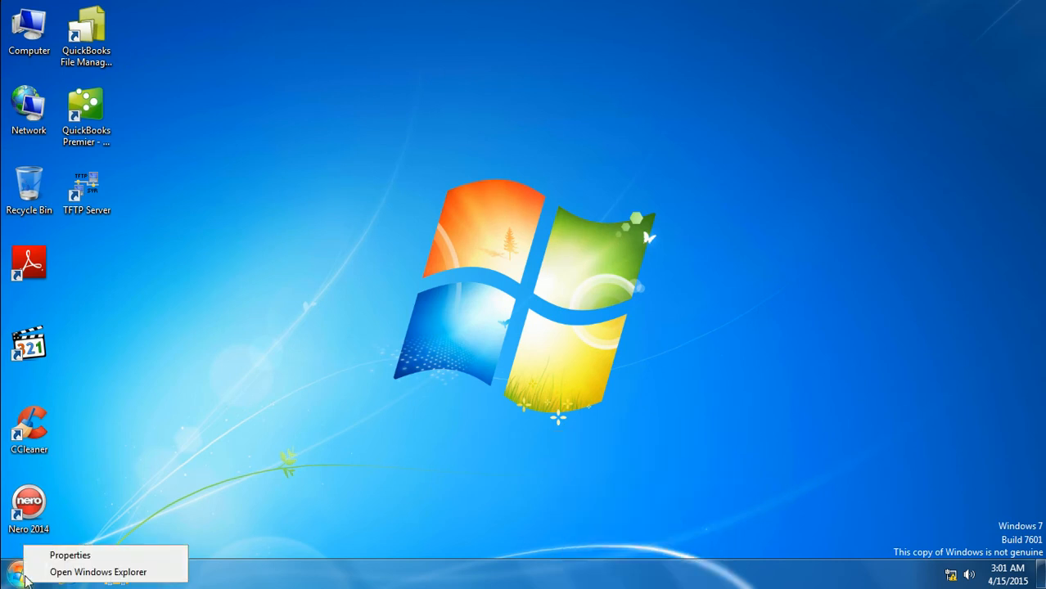
pyautogui.click(45, 560)
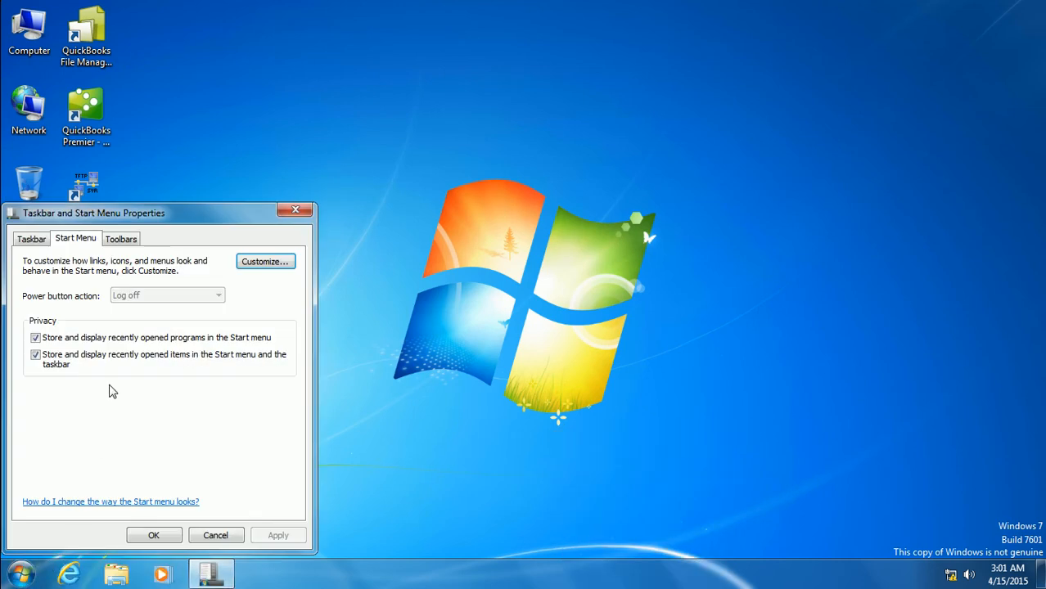
pyautogui.click(31, 239)
pyautogui.click(68, 312)
pyautogui.click(253, 401)
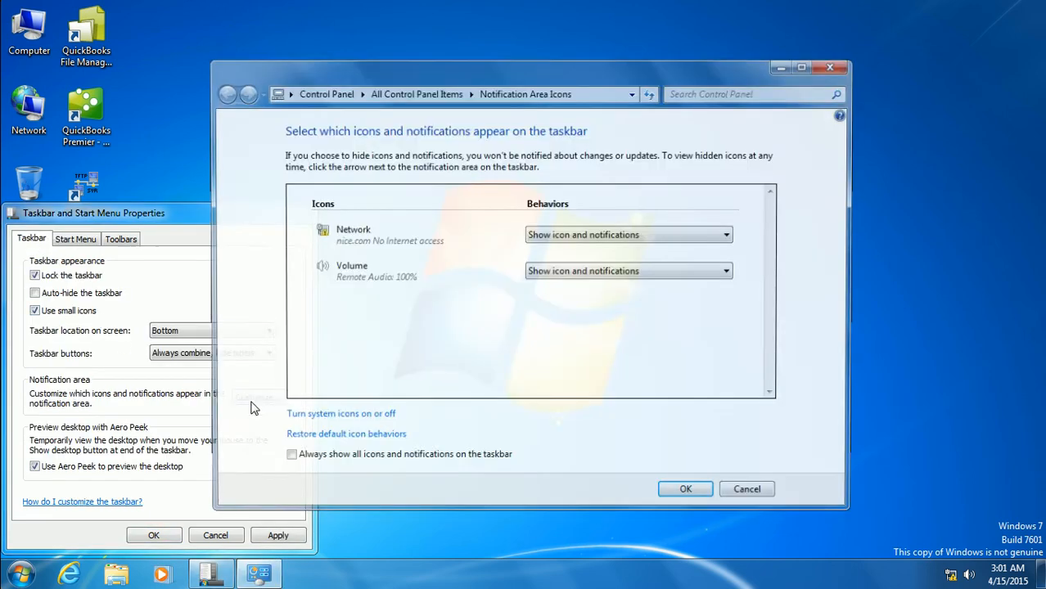
pyautogui.click(827, 65)
pyautogui.click(87, 241)
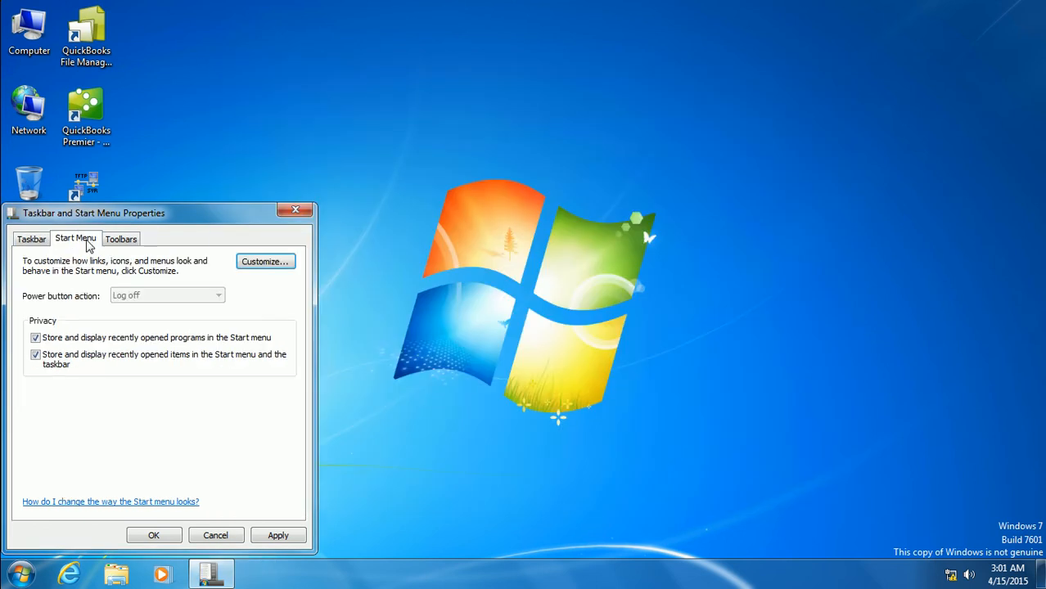
pyautogui.click(266, 264)
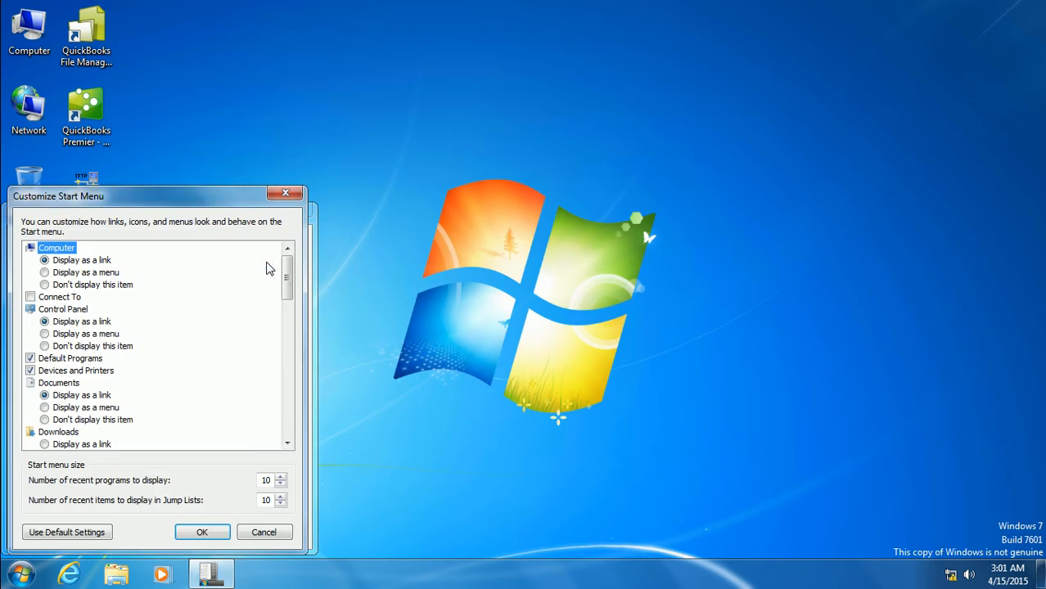
pyautogui.click(267, 536)
pyautogui.click(237, 537)
pyautogui.moveTo(485, 10)
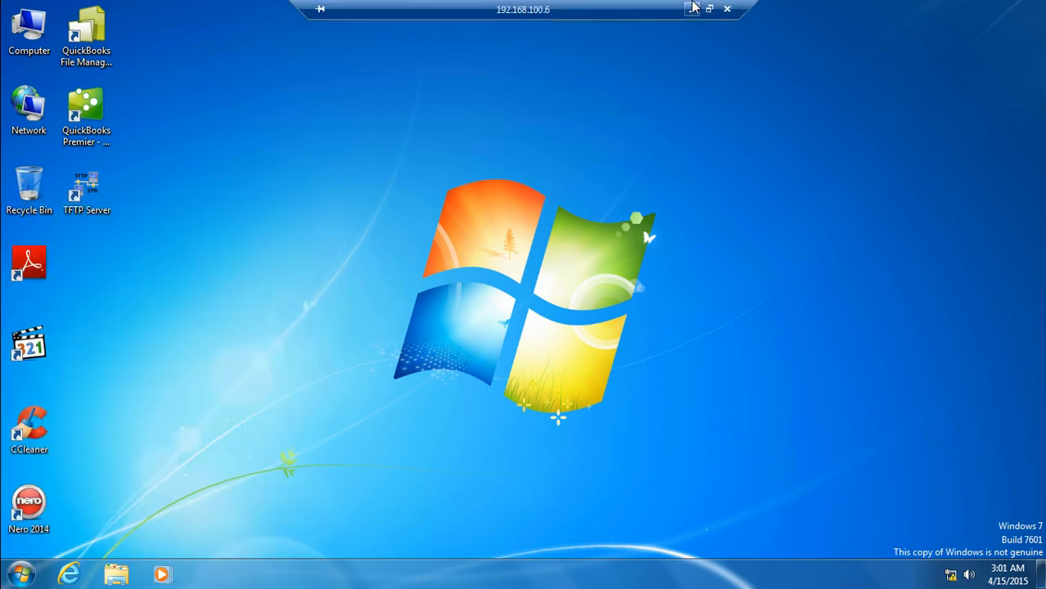
# Switch to the 192.168.100.1 session, close Group Policy Management Editor, and bring up Group Policy Management
pyautogui.click(692, 9)
pyautogui.moveTo(302, 573)
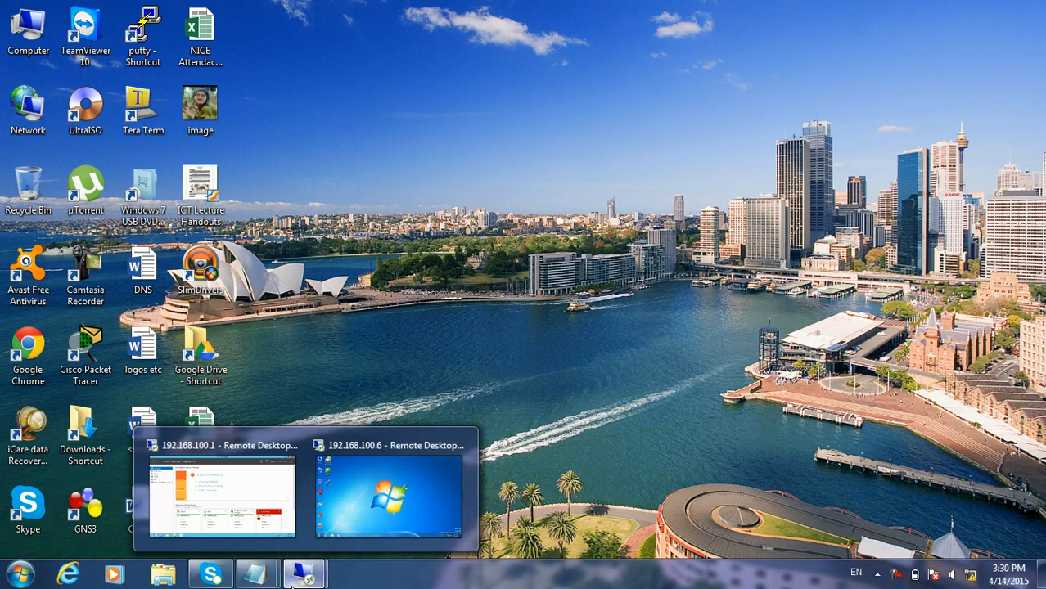
pyautogui.click(284, 505)
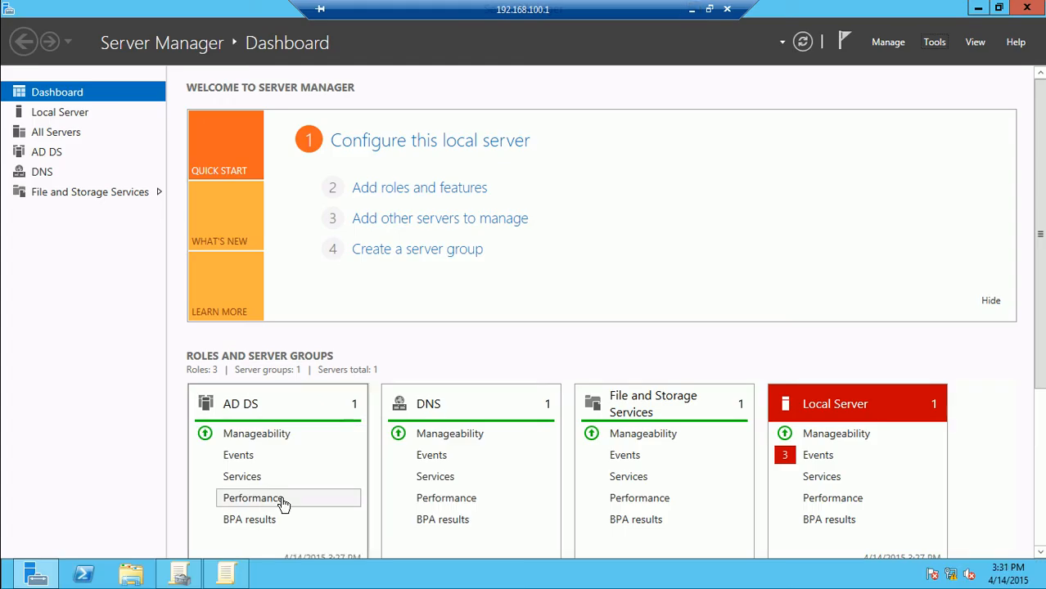
pyautogui.click(228, 573)
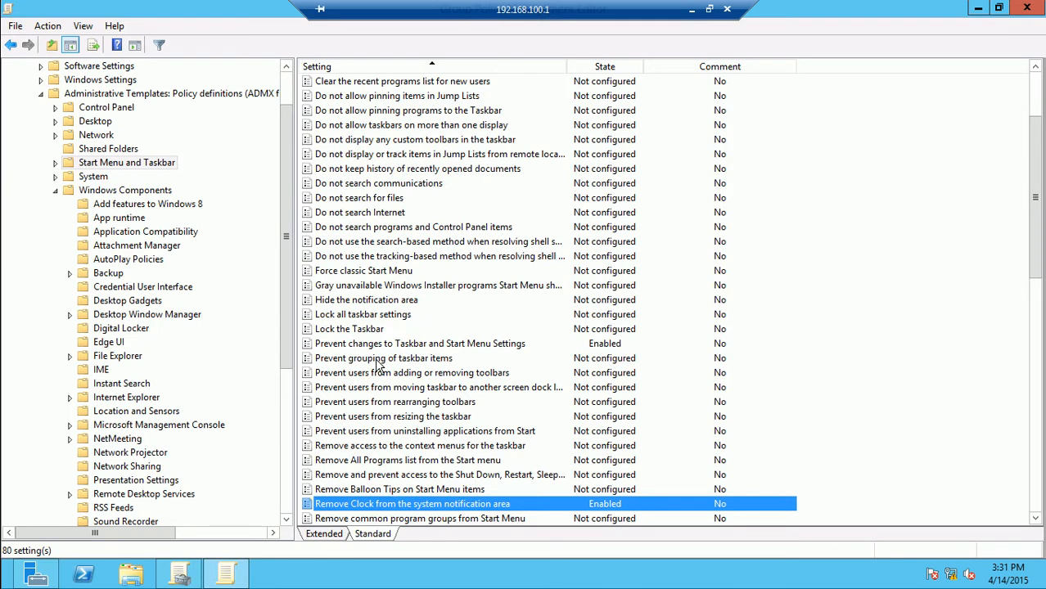
pyautogui.click(1035, 10)
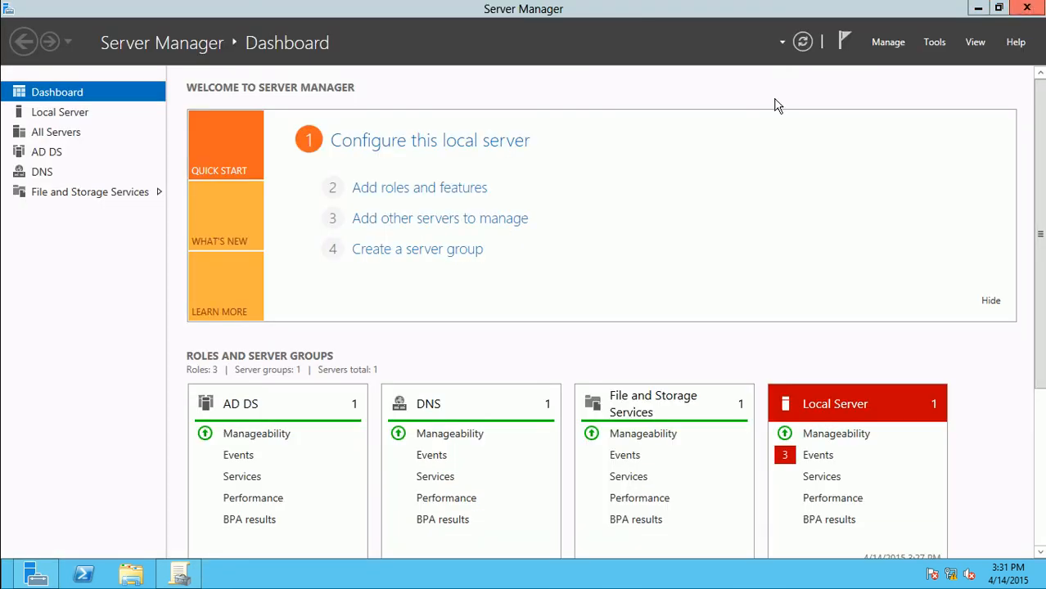
pyautogui.click(183, 575)
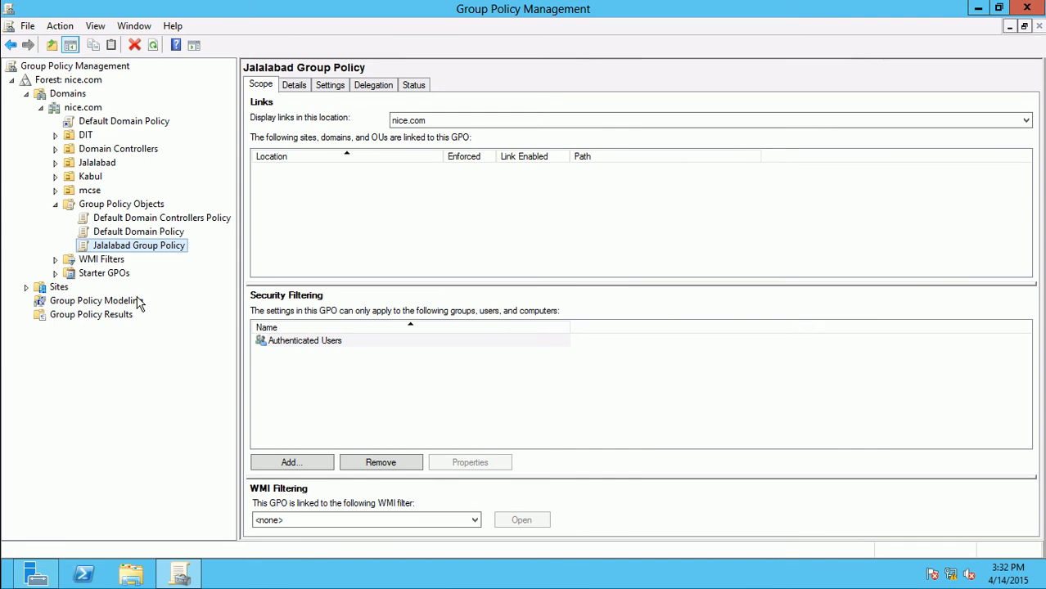
# Link the existing Jalalabad Group Policy GPO to the Jalalabad OU
pyautogui.doubleClick(97, 164)
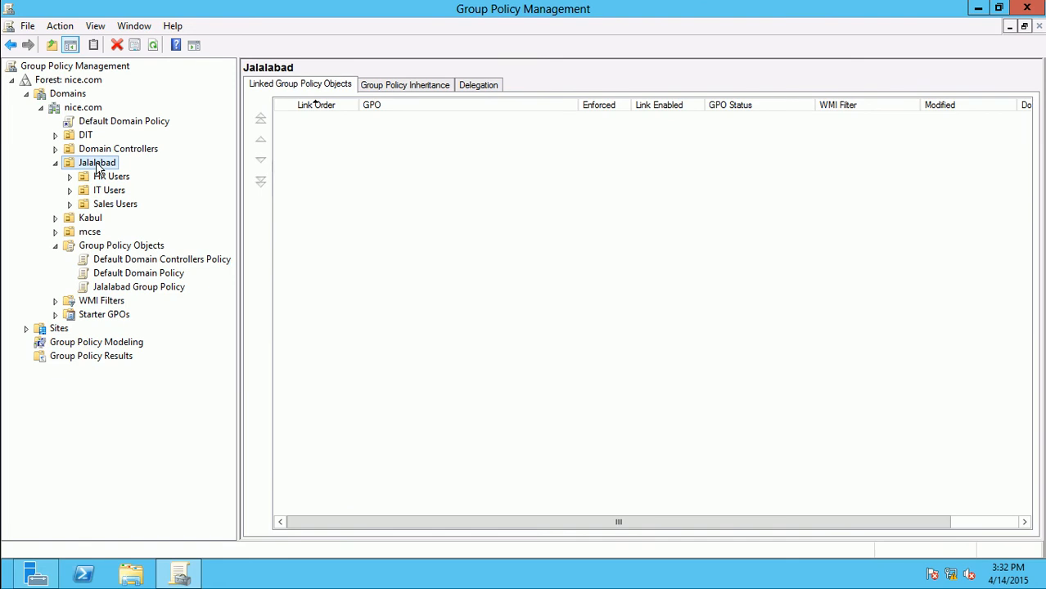
pyautogui.rightClick(98, 168)
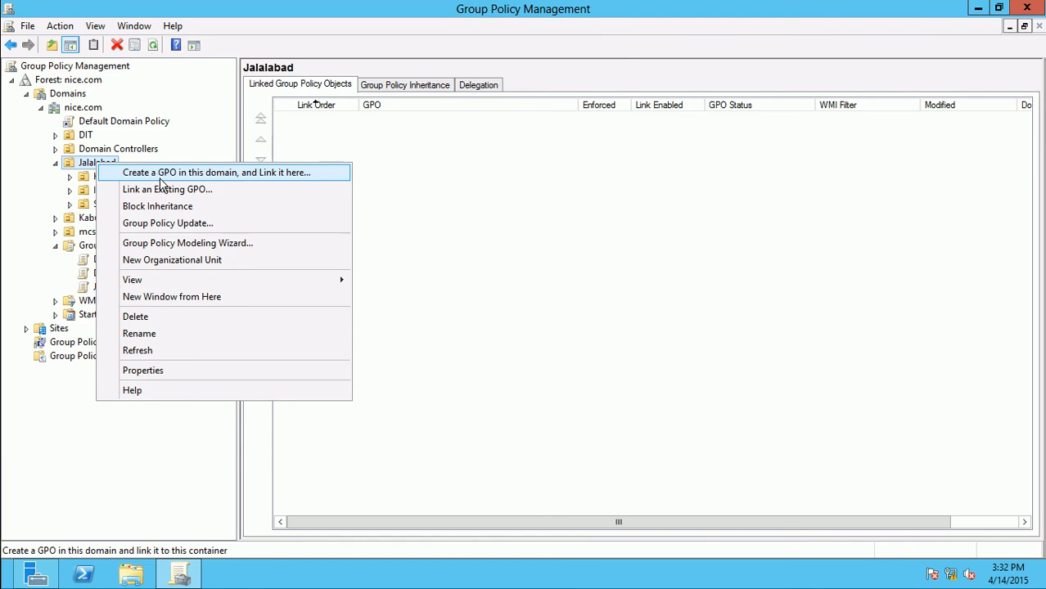
pyautogui.click(159, 191)
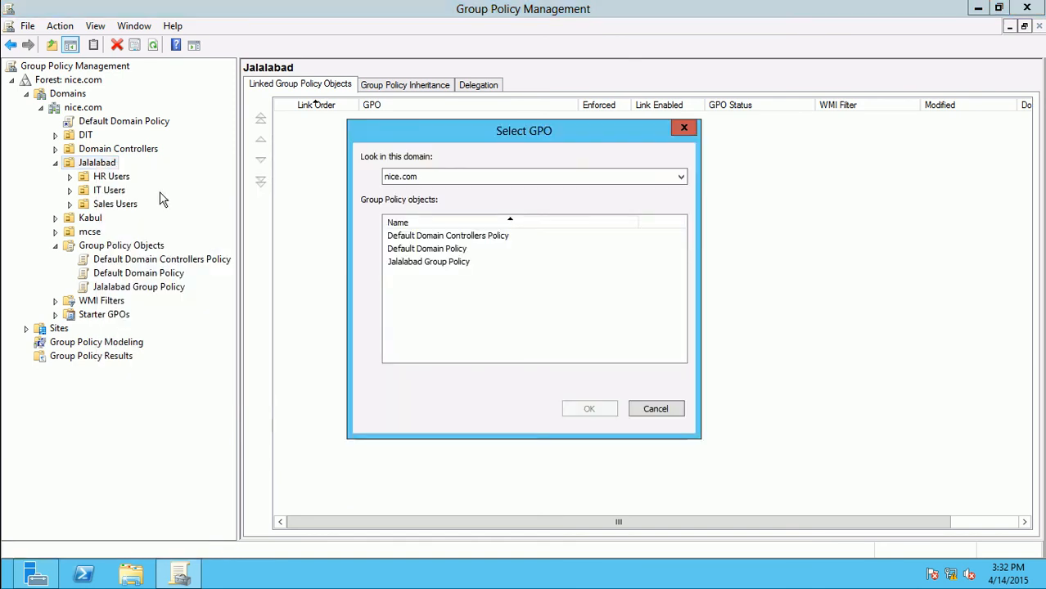
pyautogui.click(438, 263)
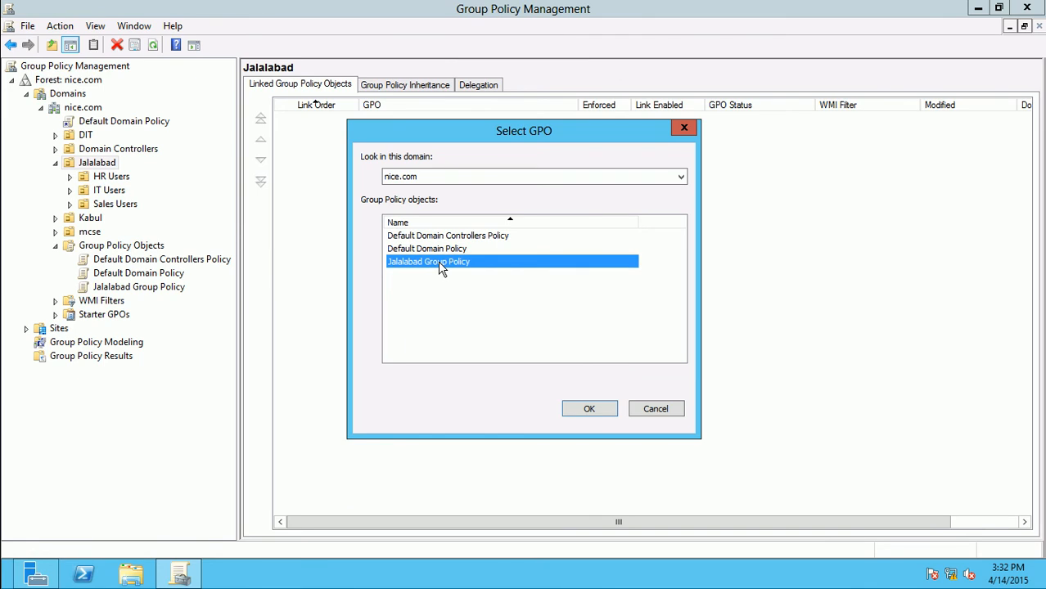
pyautogui.click(590, 412)
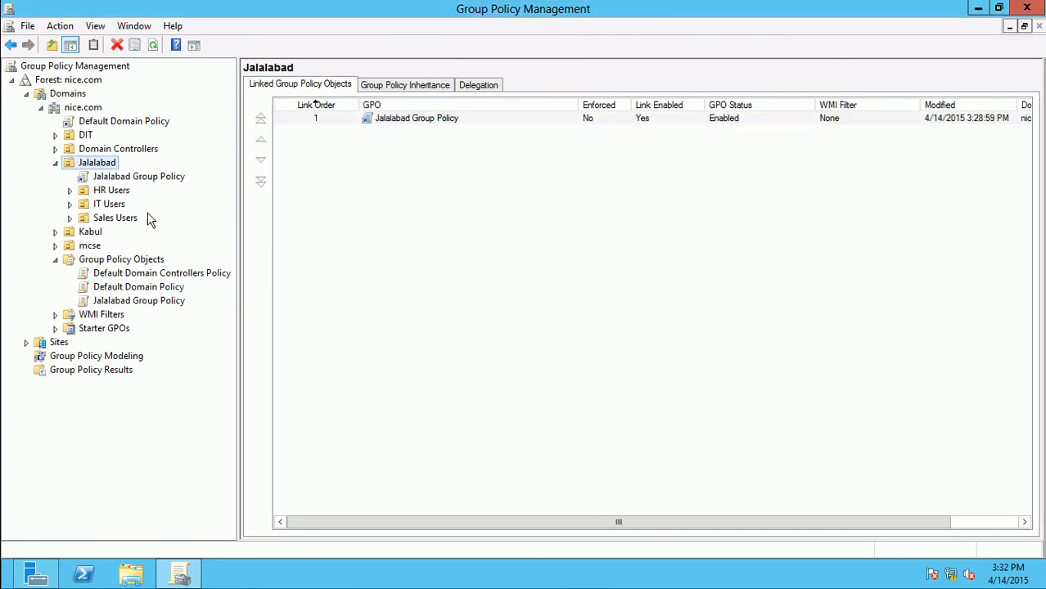
# Delete the Jalalabad Group Policy link, then drag the GPO onto Jalalabad to relink it
pyautogui.click(139, 177)
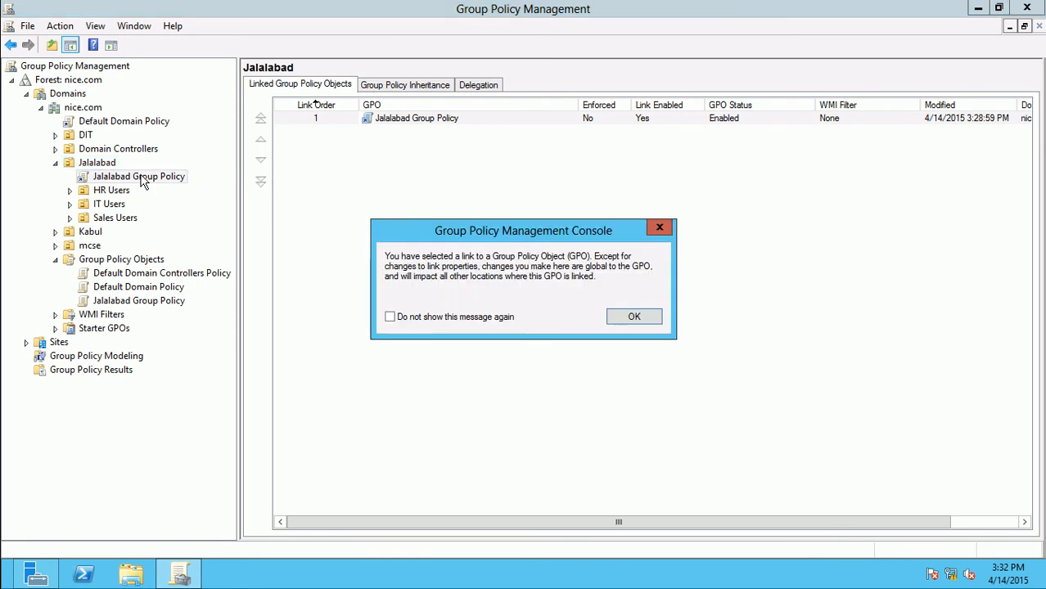
pyautogui.click(634, 317)
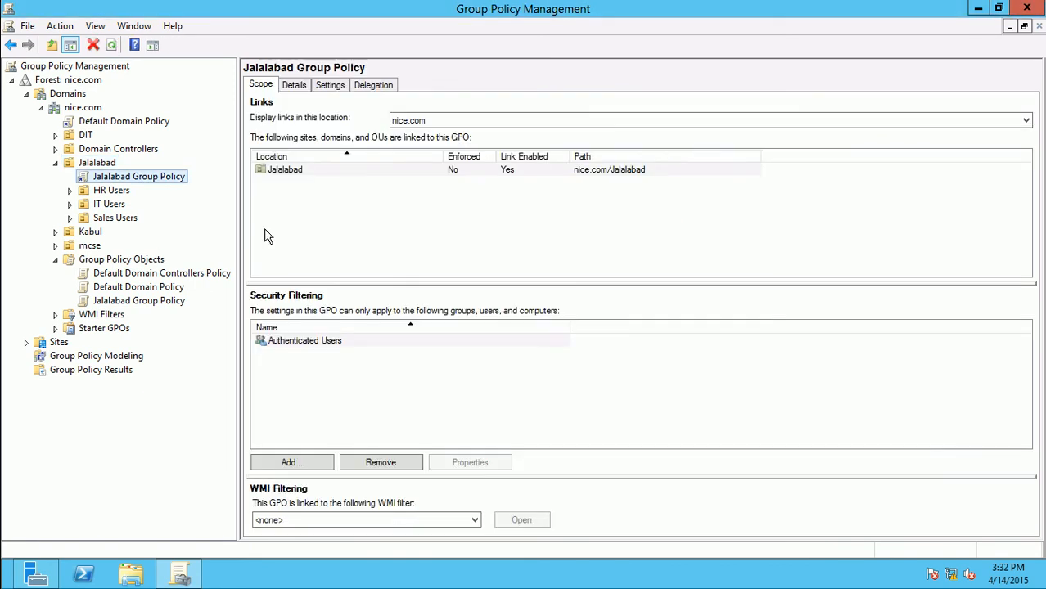
pyautogui.rightClick(149, 184)
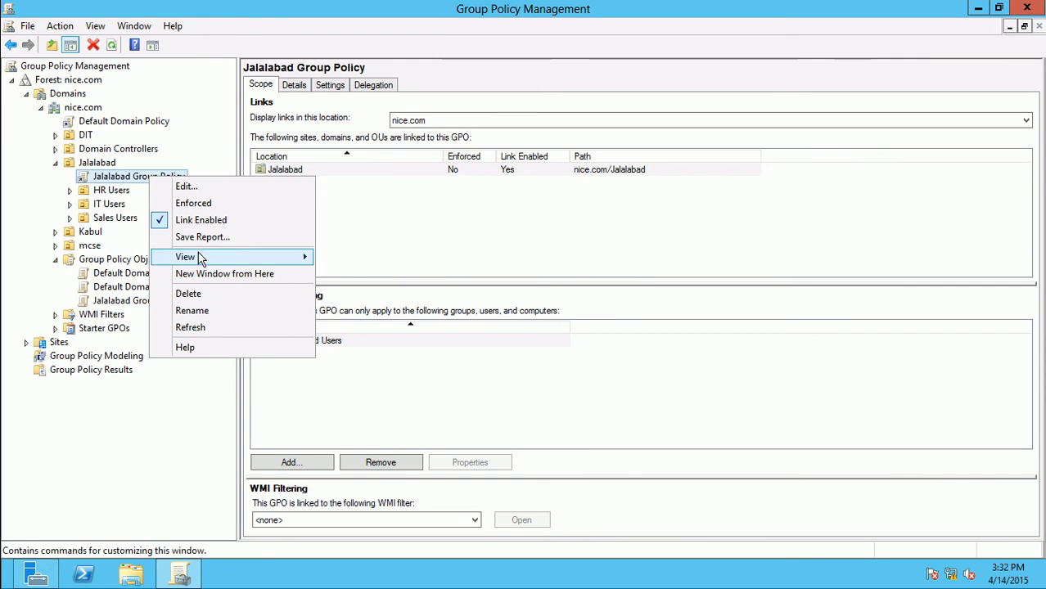
pyautogui.click(193, 294)
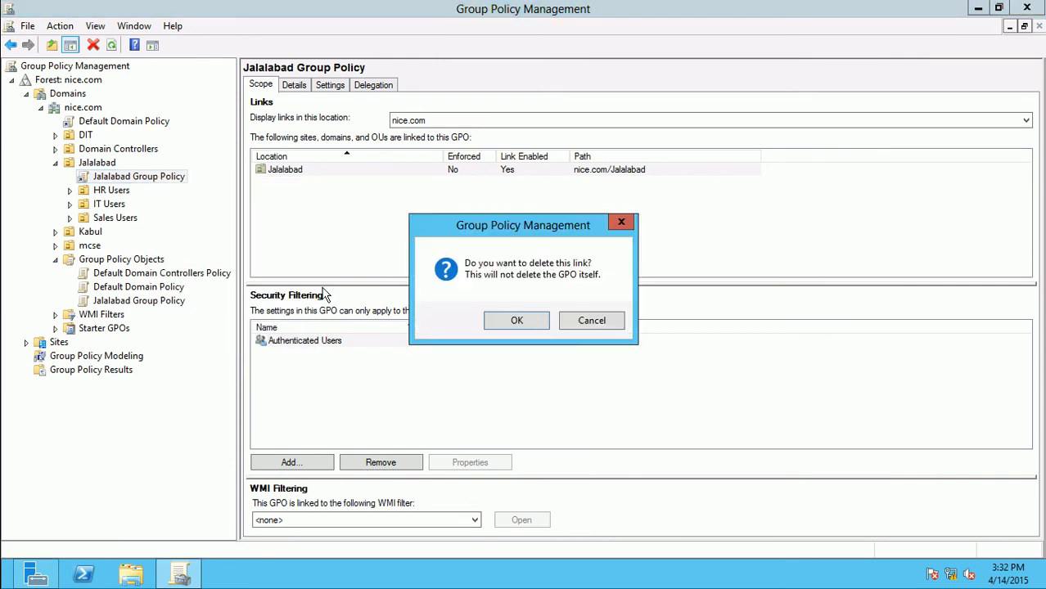
pyautogui.click(496, 321)
pyautogui.moveTo(167, 286); pyautogui.dragTo(110, 164)
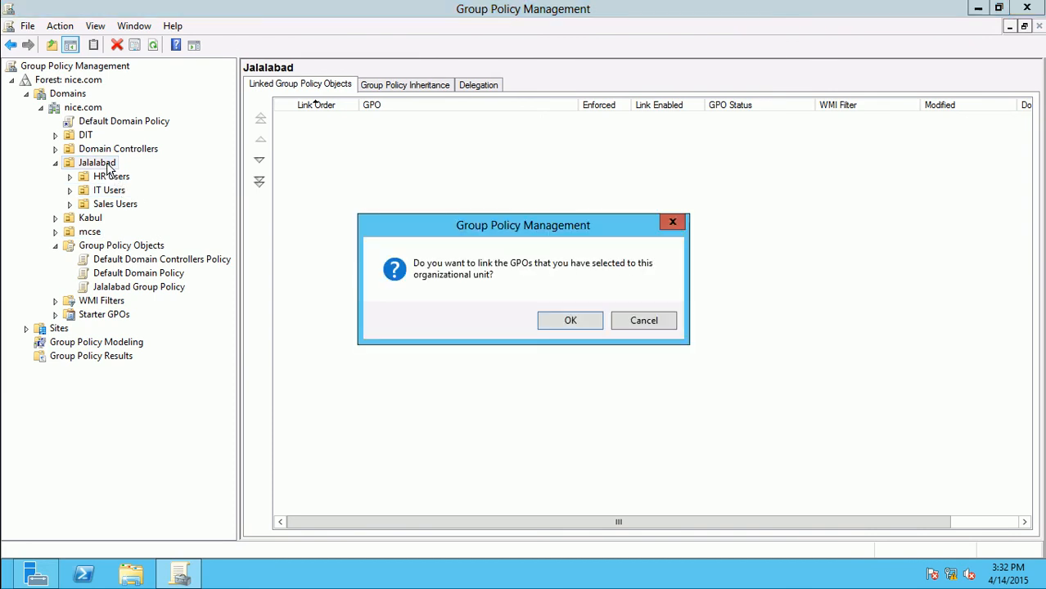
pyautogui.click(565, 320)
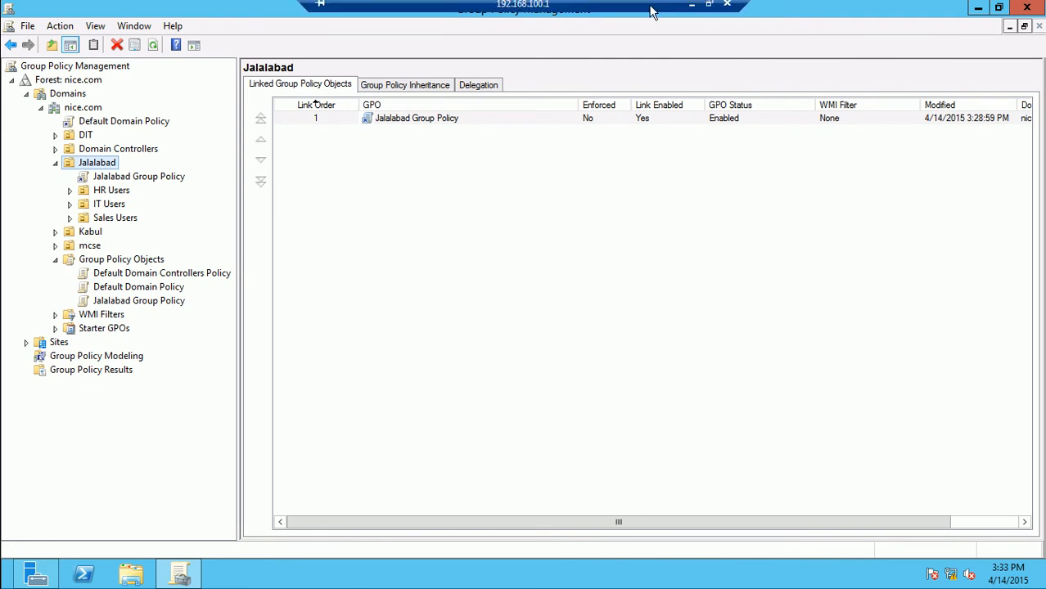
# Minimize the server session and restore the Windows 7 client session
pyautogui.click(688, 15)
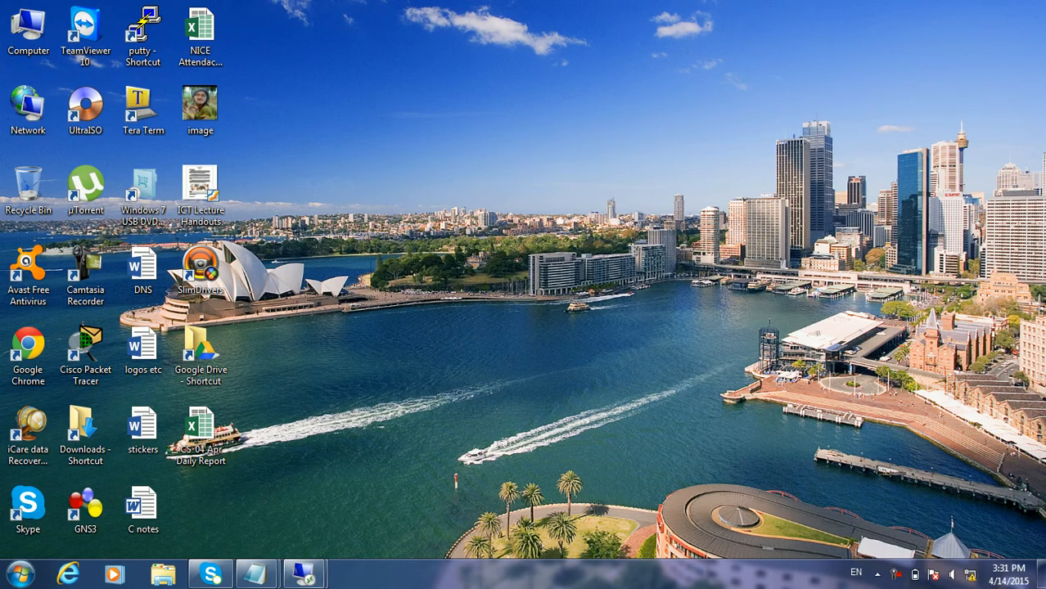
pyautogui.moveTo(304, 574)
pyautogui.click(415, 516)
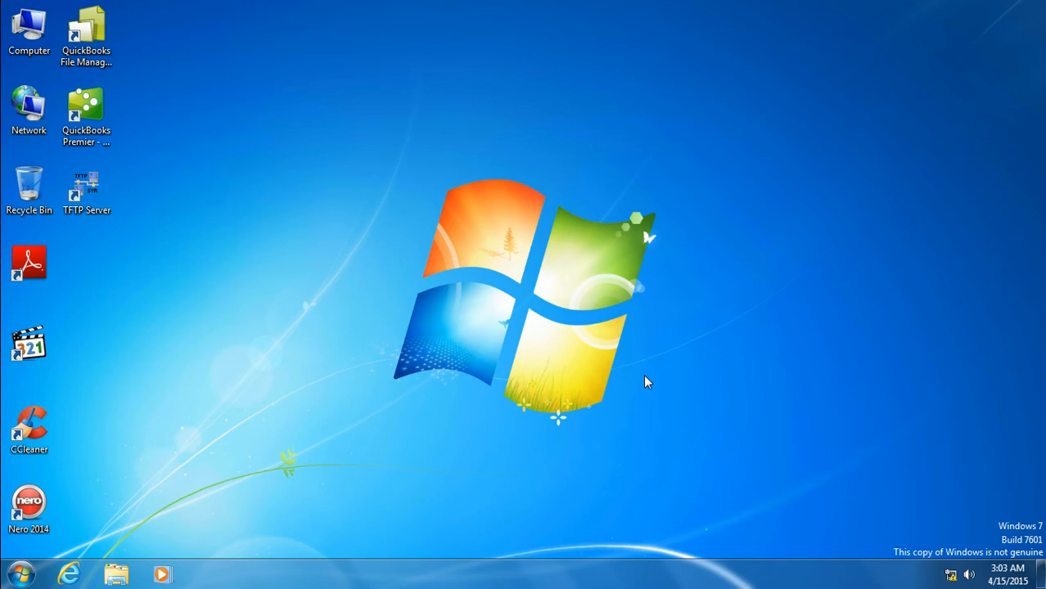
# Run gpupdate from Win+R, retrying after the misspelled 'gpudpate' fails
pyautogui.press('super+r')
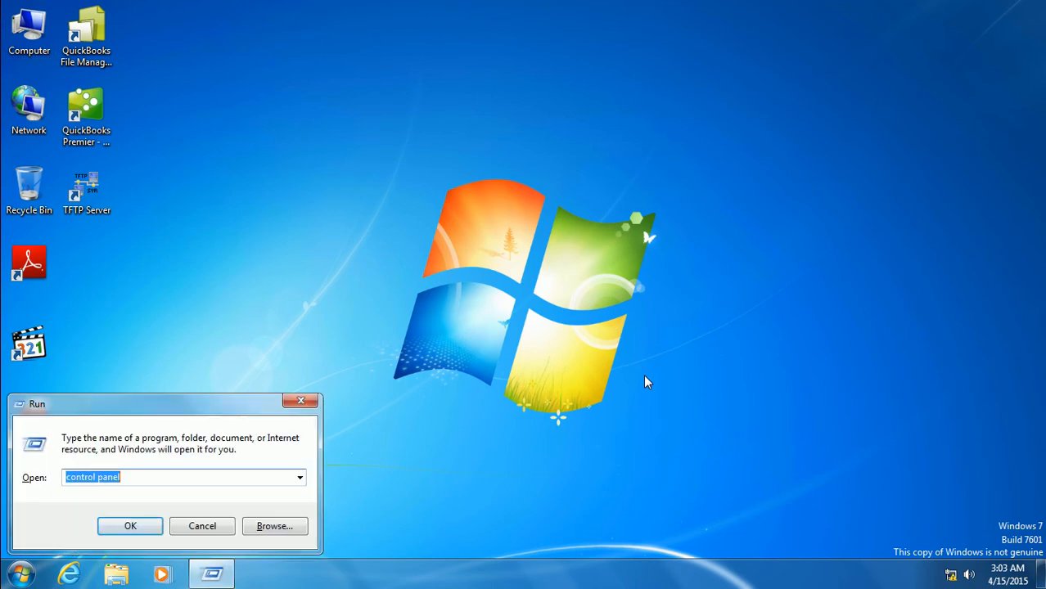
pyautogui.write('gpudpate')
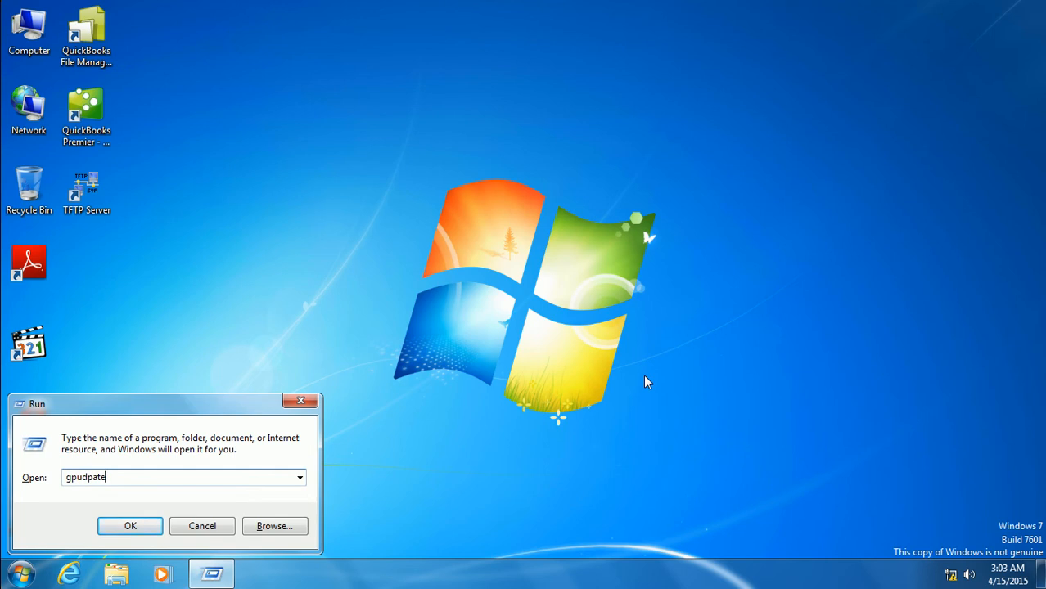
pyautogui.press('Return')
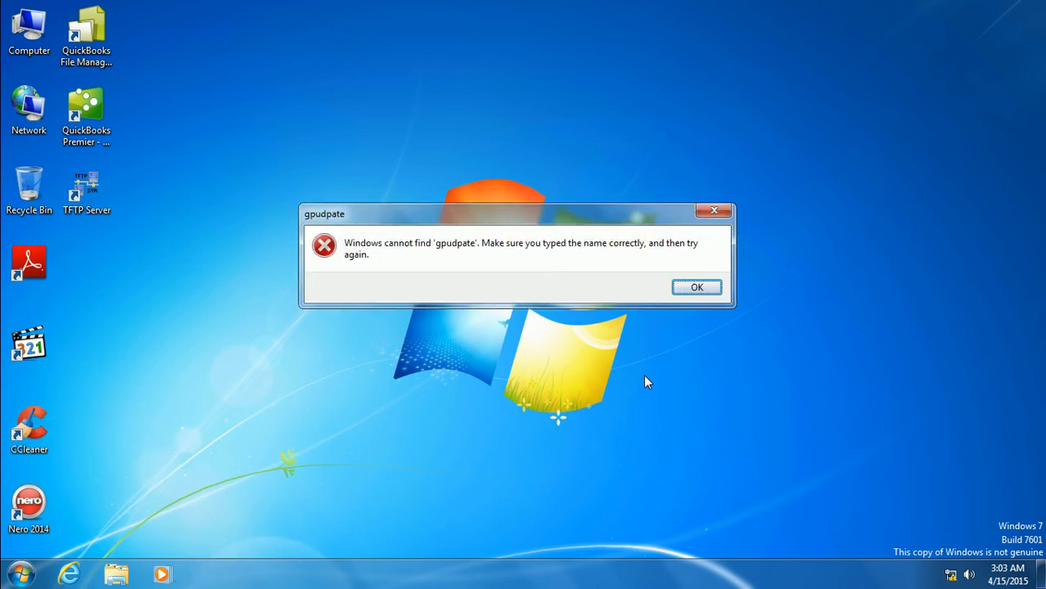
pyautogui.press('Return')
pyautogui.write('gpupdate')
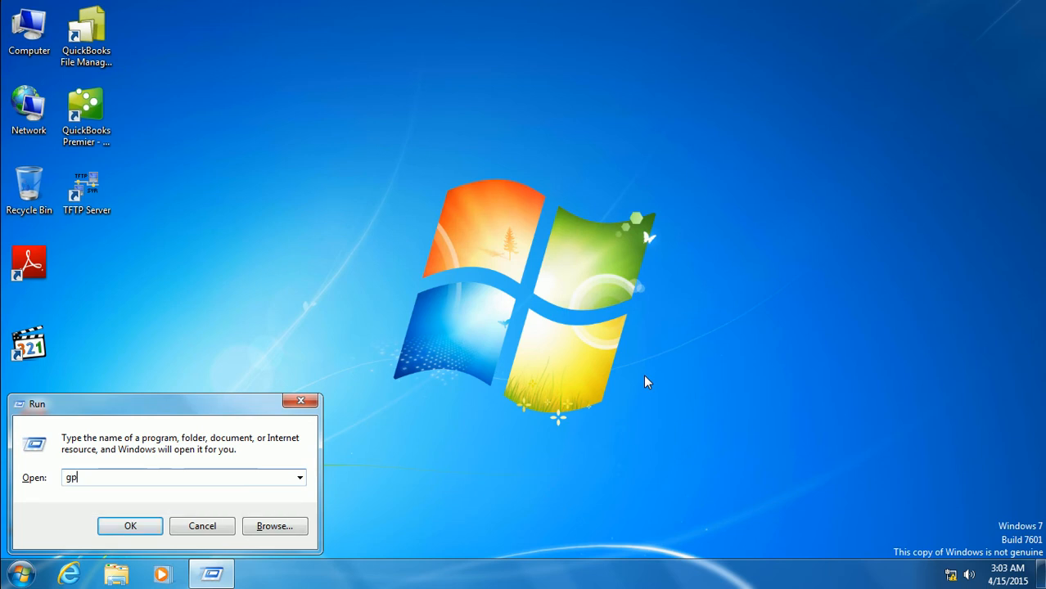
pyautogui.press('Return')
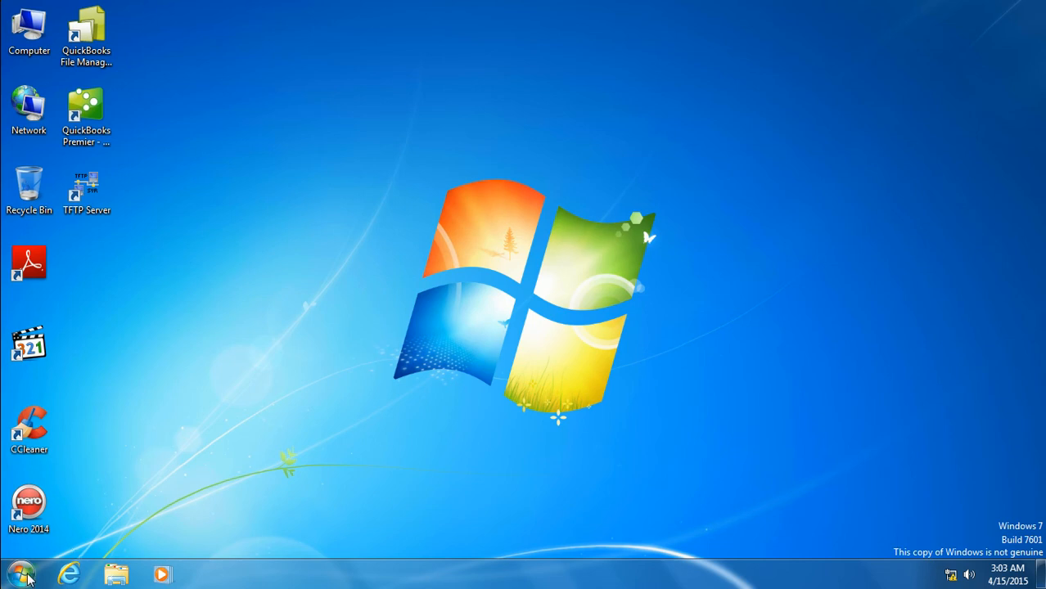
# Try opening taskbar Properties twice, dismissing the Restrictions error each time
pyautogui.click(28, 577)
pyautogui.rightClick(416, 584)
pyautogui.click(447, 577)
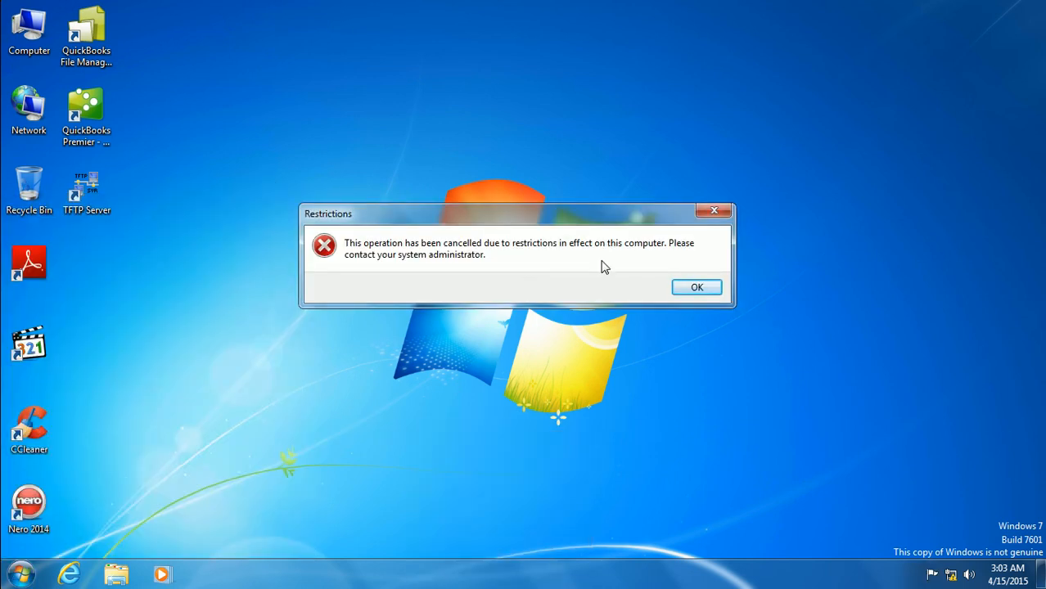
pyautogui.click(696, 287)
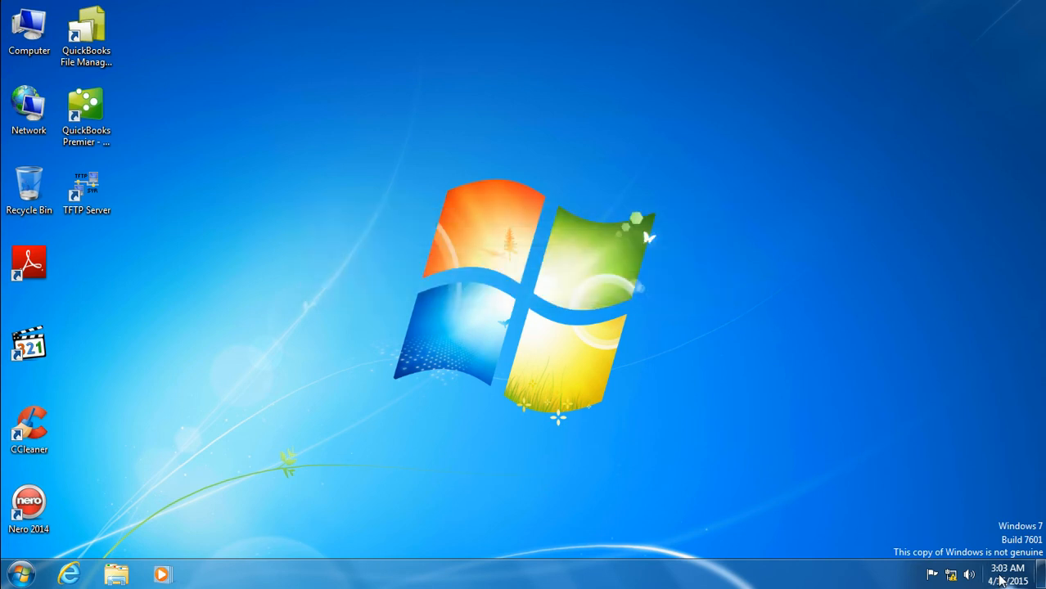
pyautogui.click(1002, 576)
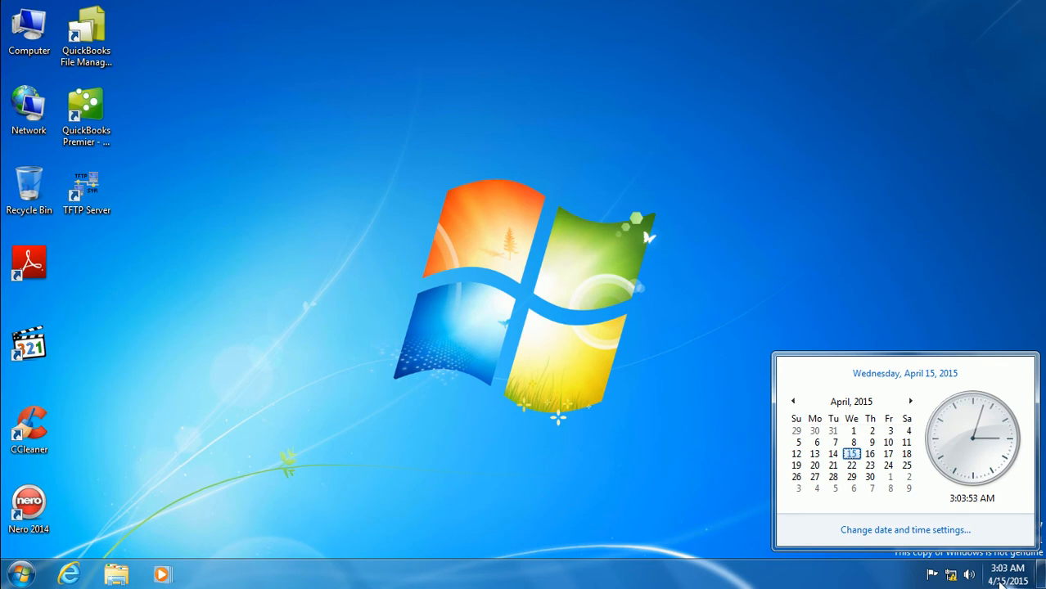
pyautogui.rightClick(1000, 581)
pyautogui.click(983, 572)
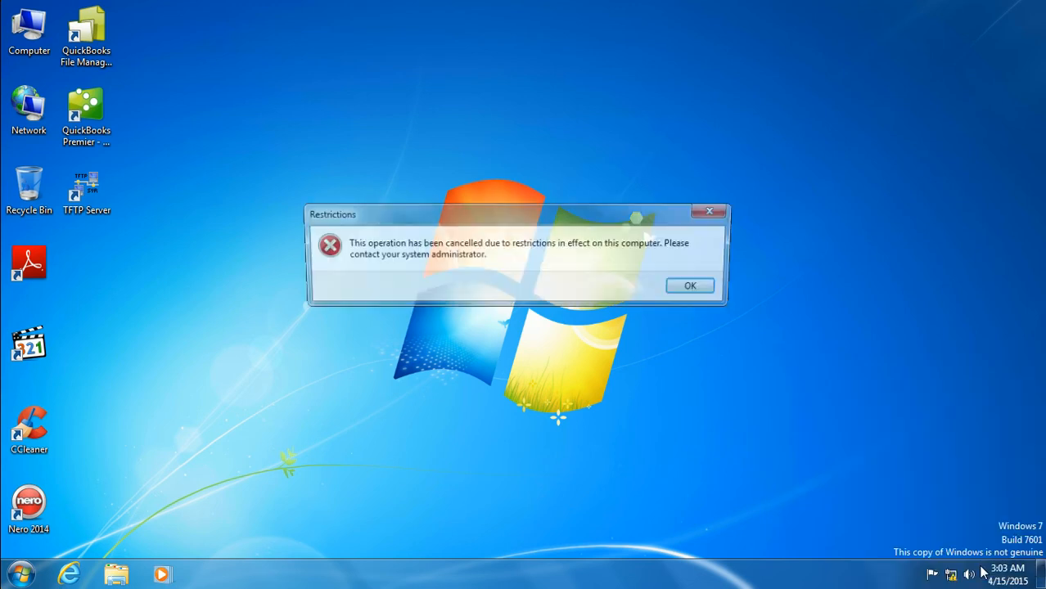
pyautogui.click(713, 287)
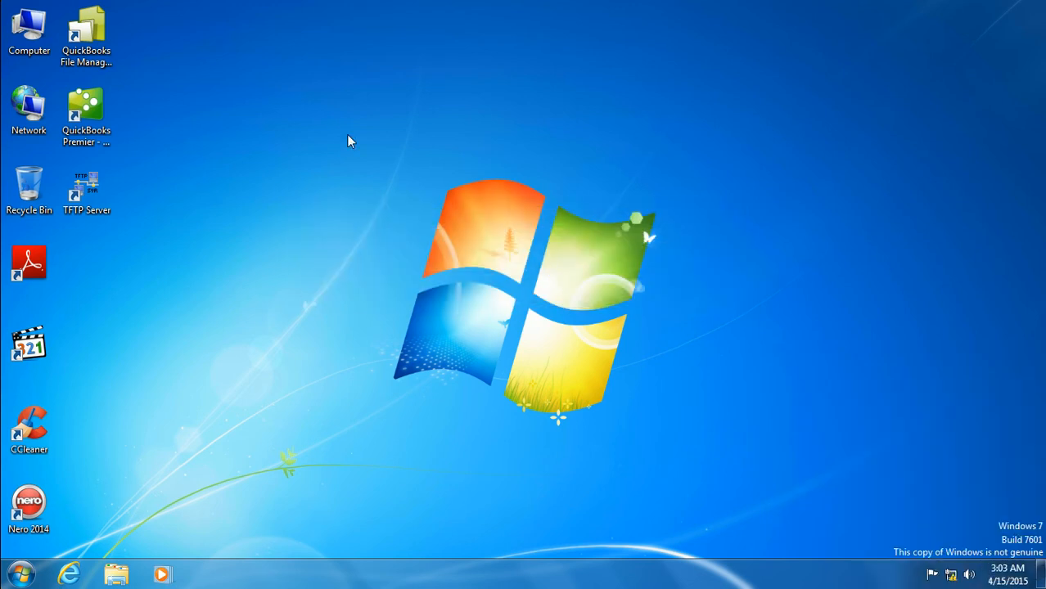
# Open and close Computer, then log off the client from the Start menu
pyautogui.doubleClick(27, 31)
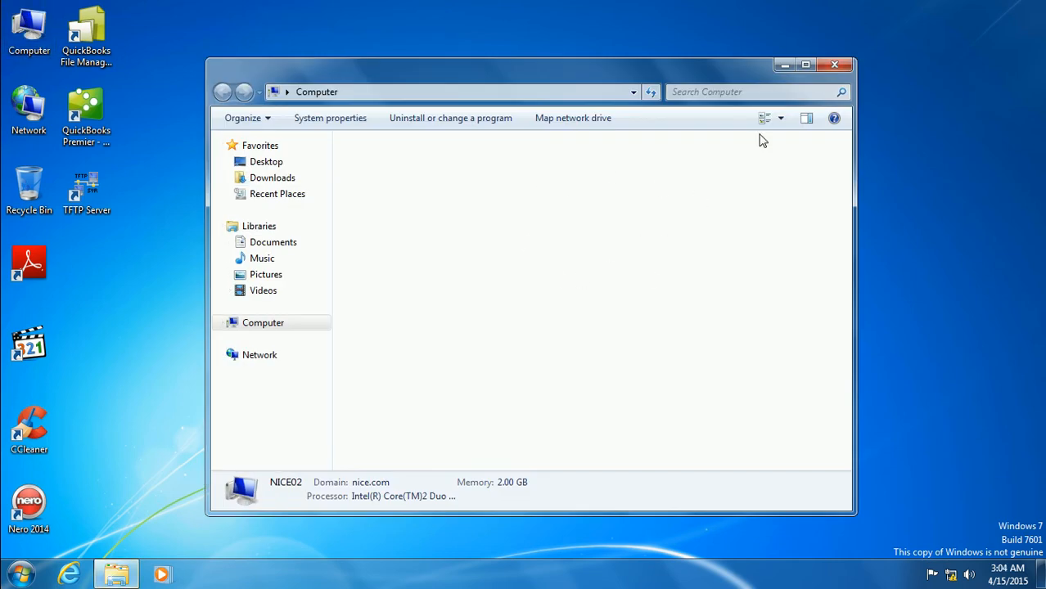
pyautogui.click(834, 64)
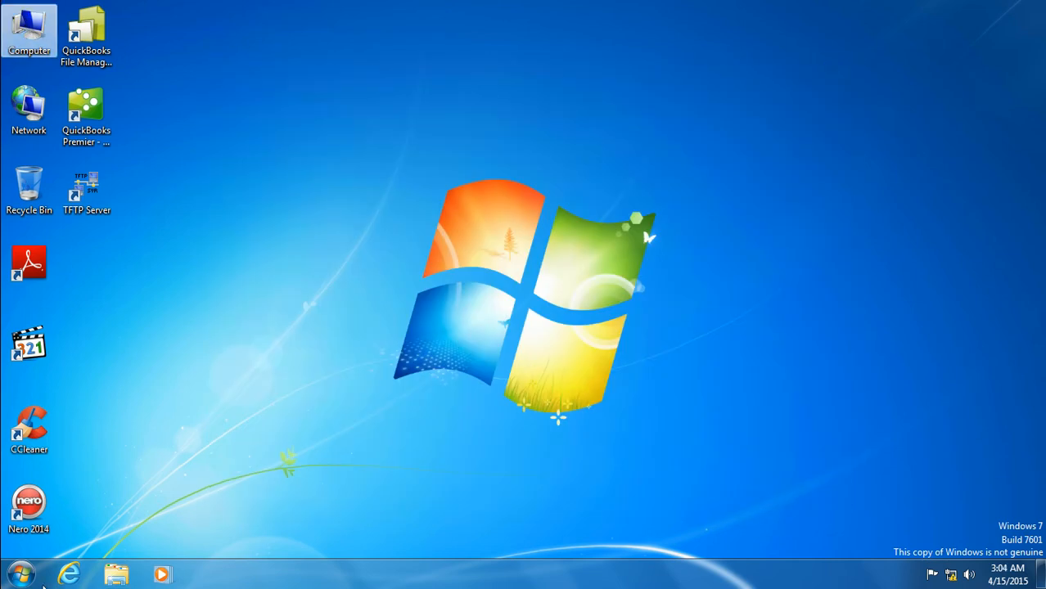
pyautogui.click(25, 577)
pyautogui.click(243, 536)
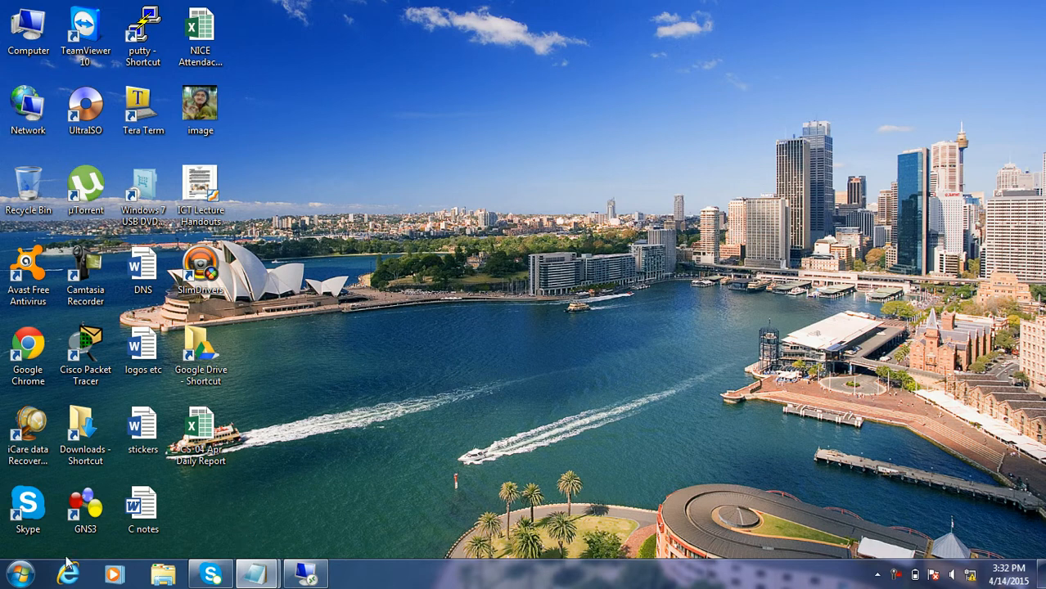
# Reconnect to 192.168.100.6 via Remote Desktop Connection with the password, postponing activation
pyautogui.click(19, 576)
pyautogui.click(98, 332)
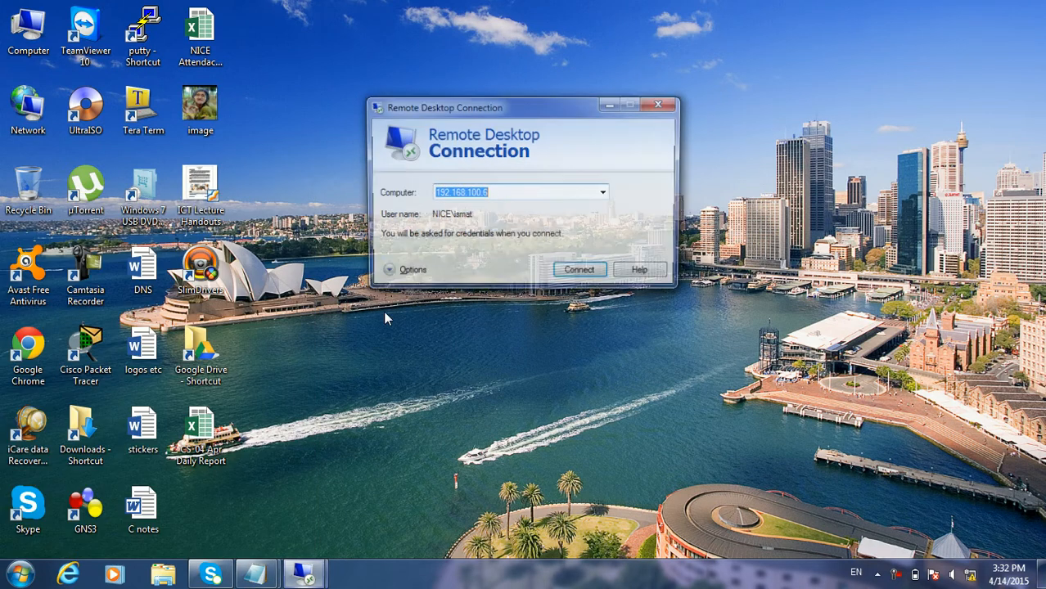
pyautogui.click(605, 273)
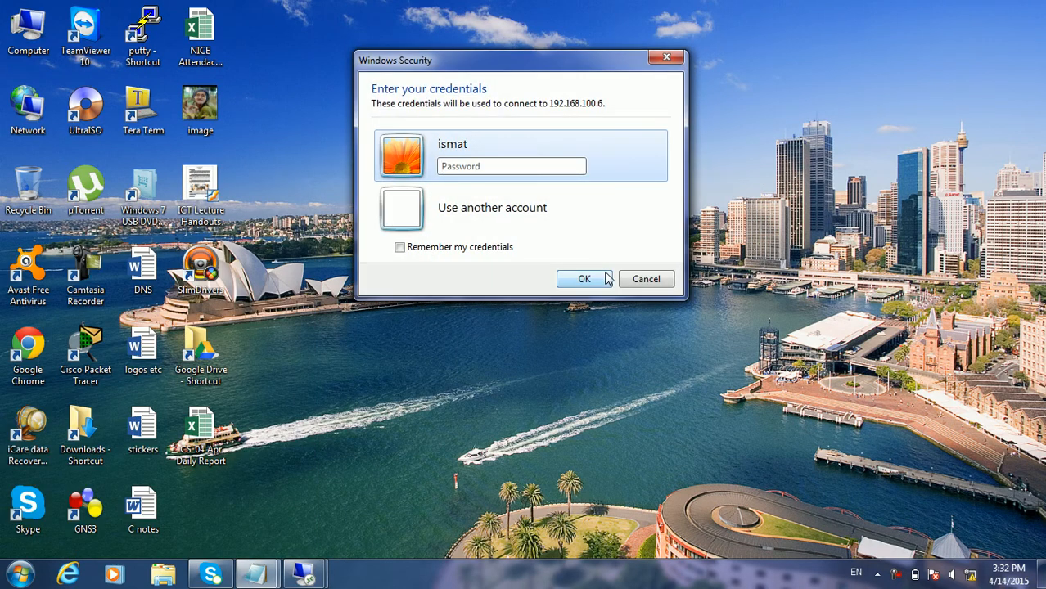
pyautogui.write('•••••••')
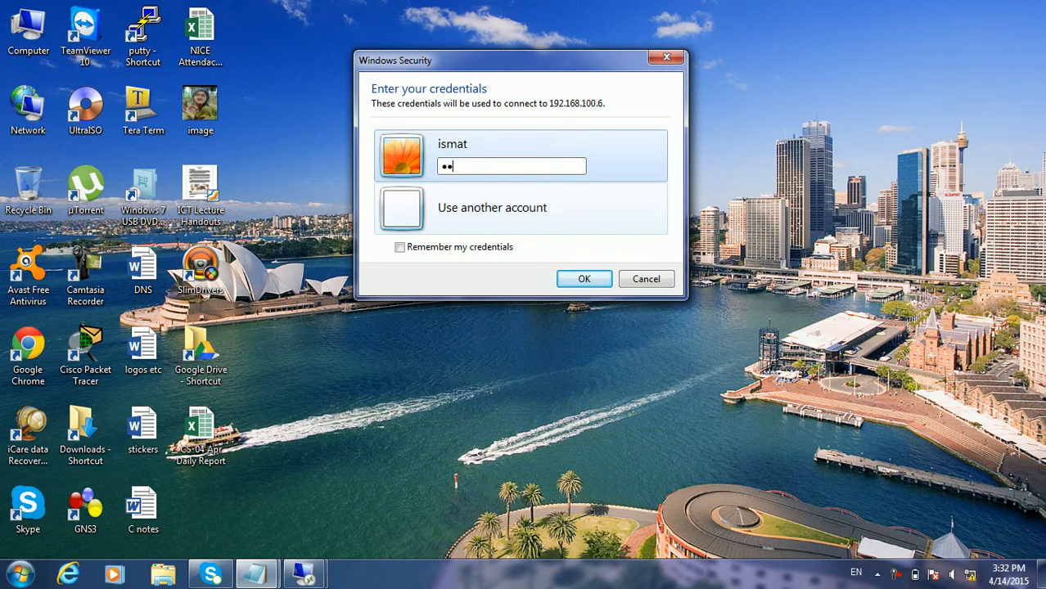
pyautogui.press('Return')
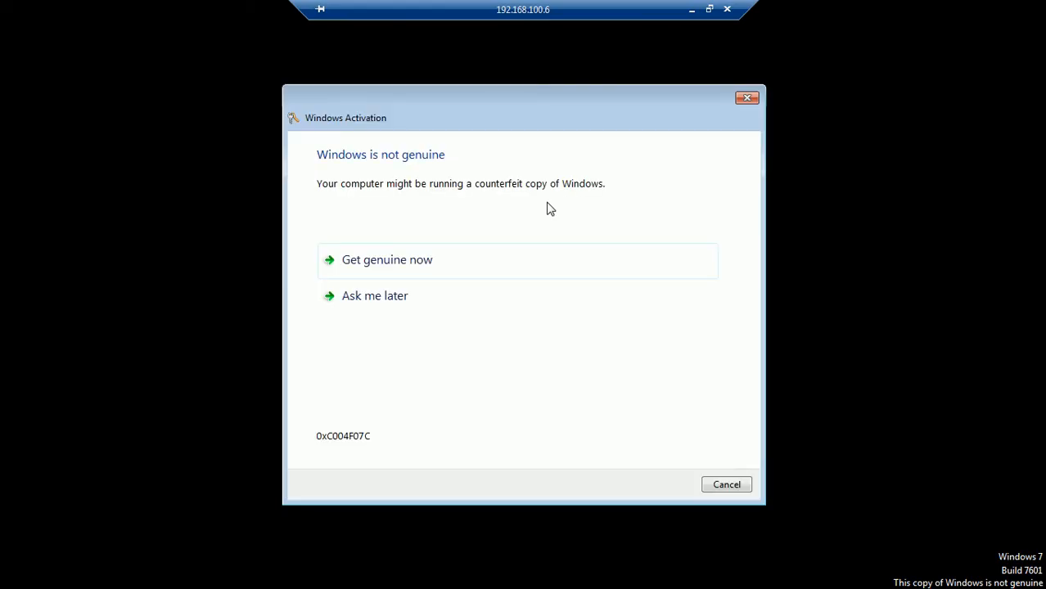
pyautogui.click(470, 293)
pyautogui.click(726, 485)
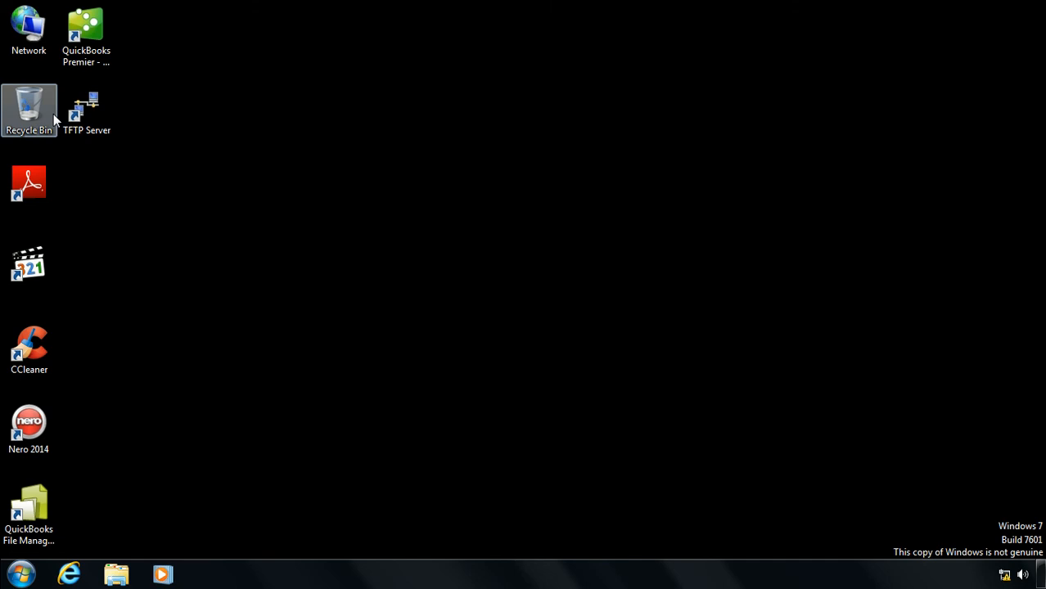
# Confirm taskbar Properties is still blocked by the Restrictions error, then minimize the session
pyautogui.click(21, 575)
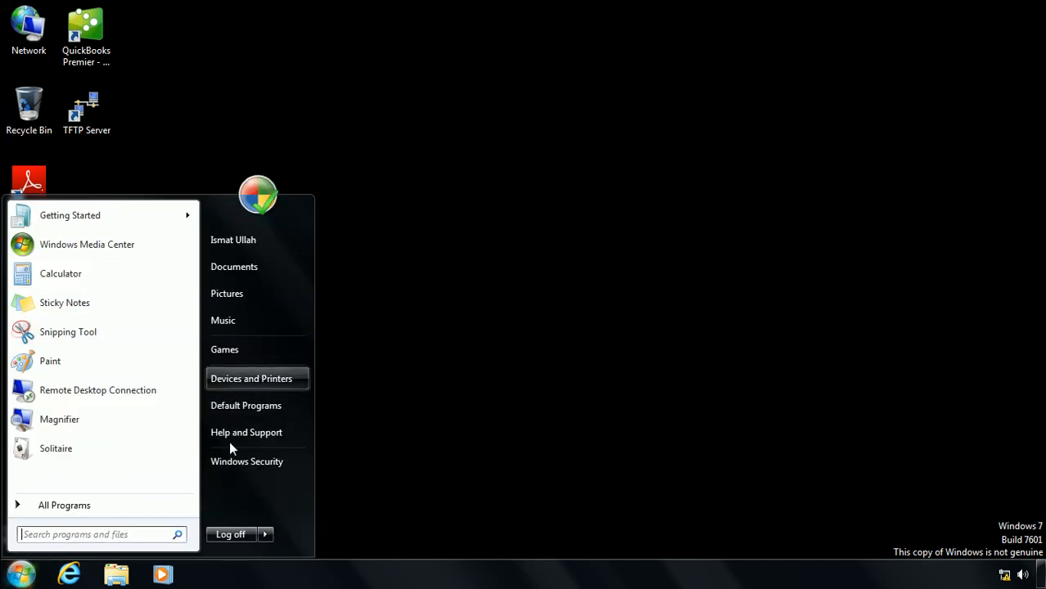
pyautogui.rightClick(246, 575)
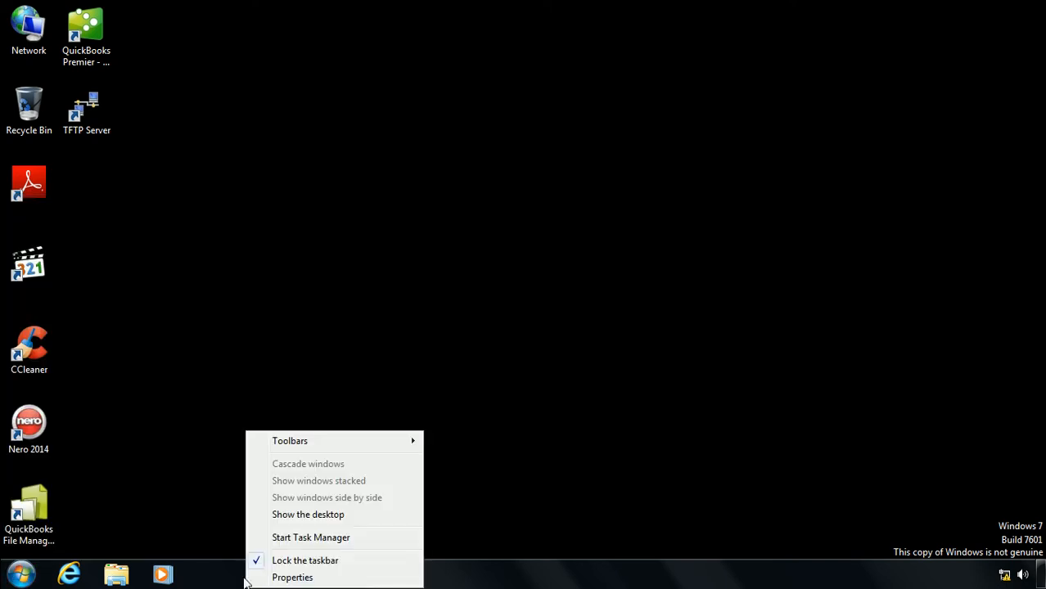
pyautogui.click(291, 577)
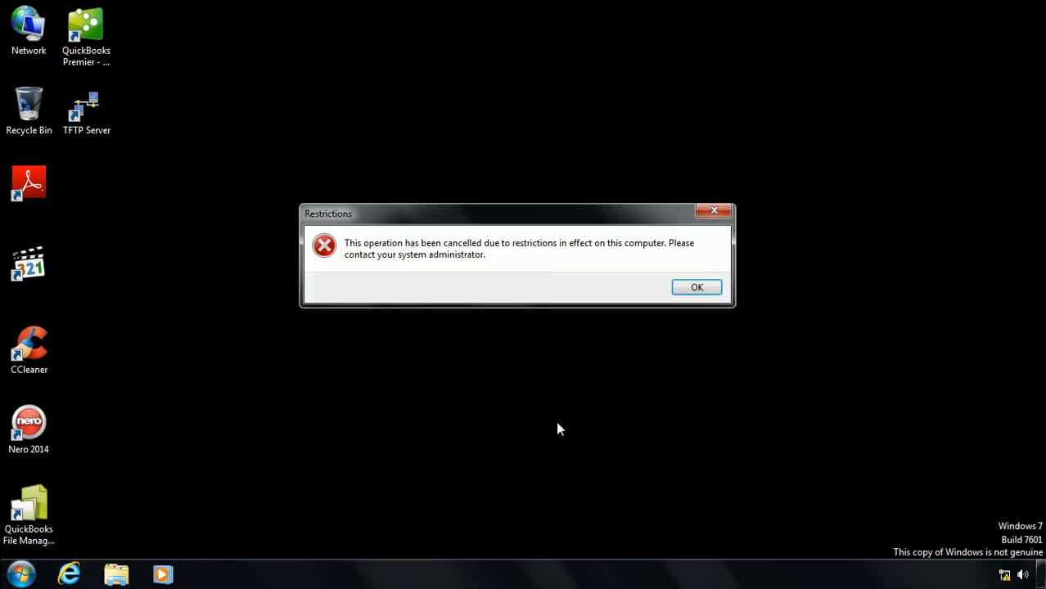
pyautogui.click(694, 288)
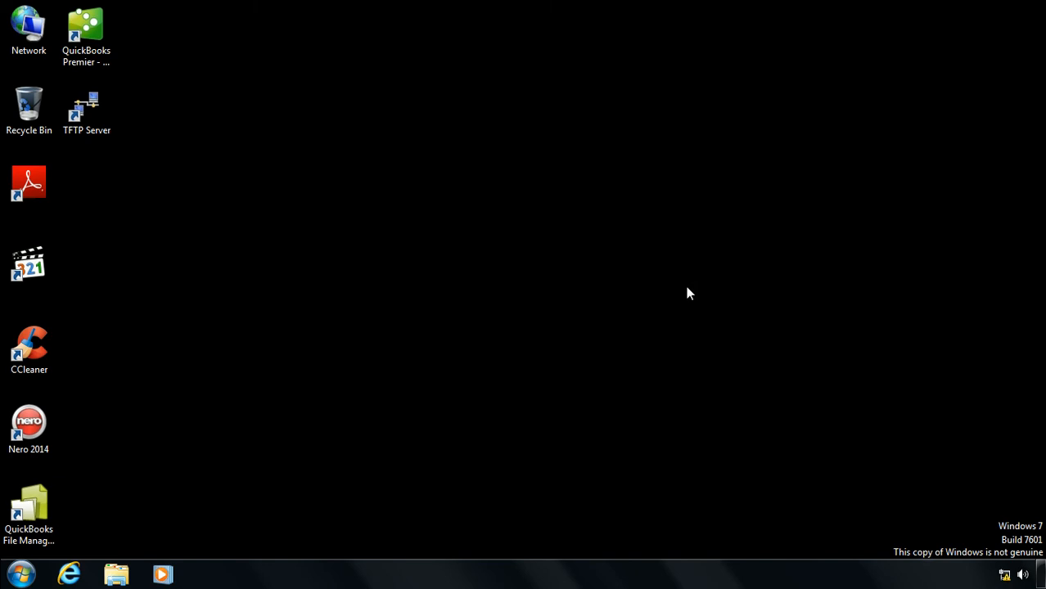
pyautogui.moveTo(731, 7)
pyautogui.click(693, 9)
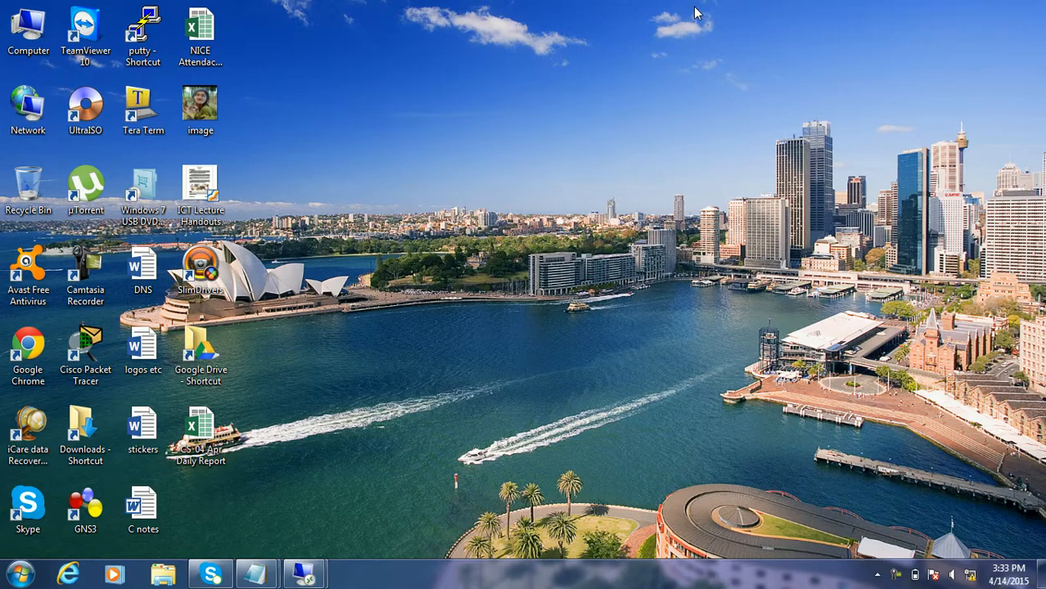
# In the server session, uncheck Link Enabled on the Jalalabad Group Policy link
pyautogui.moveTo(304, 575)
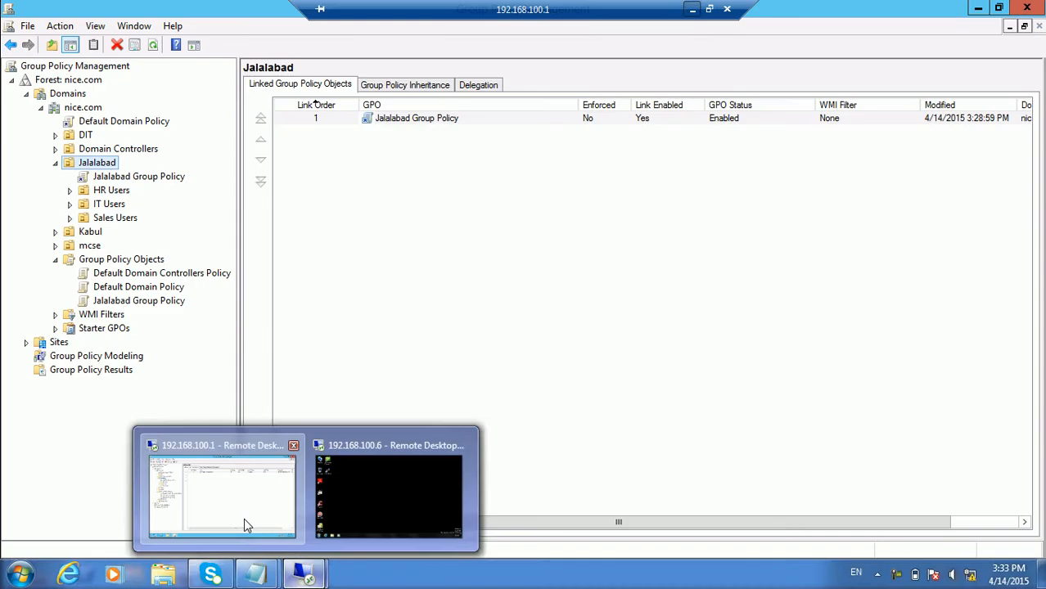
pyautogui.click(244, 518)
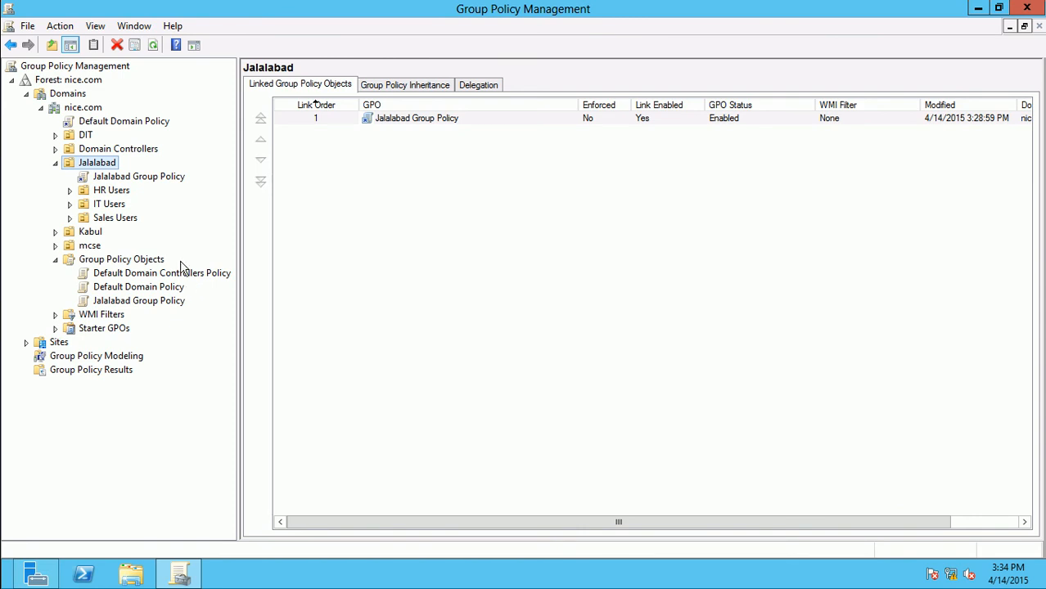
pyautogui.click(127, 180)
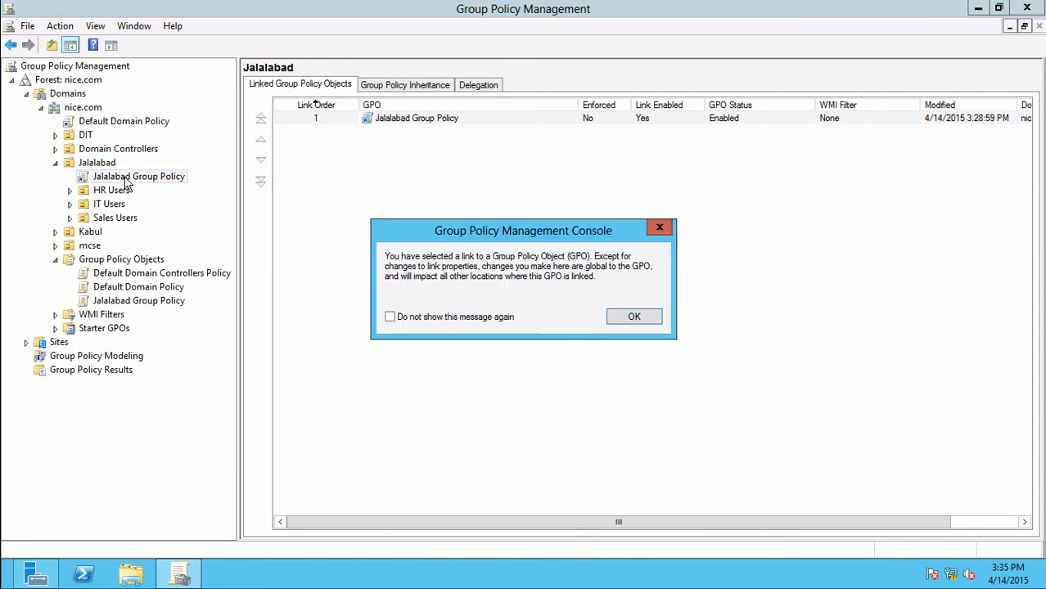
pyautogui.click(634, 319)
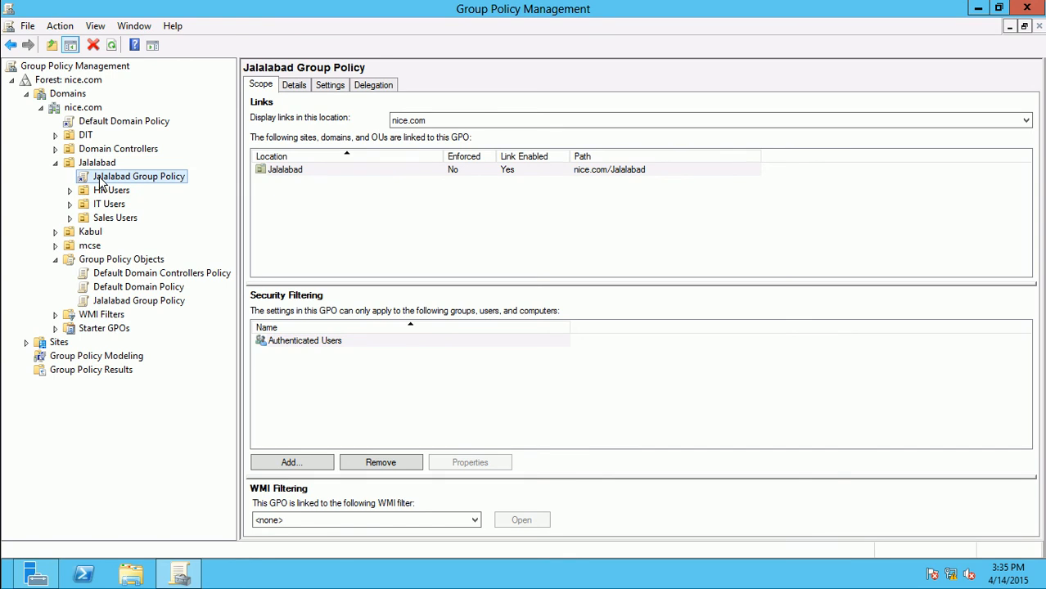
pyautogui.rightClick(100, 184)
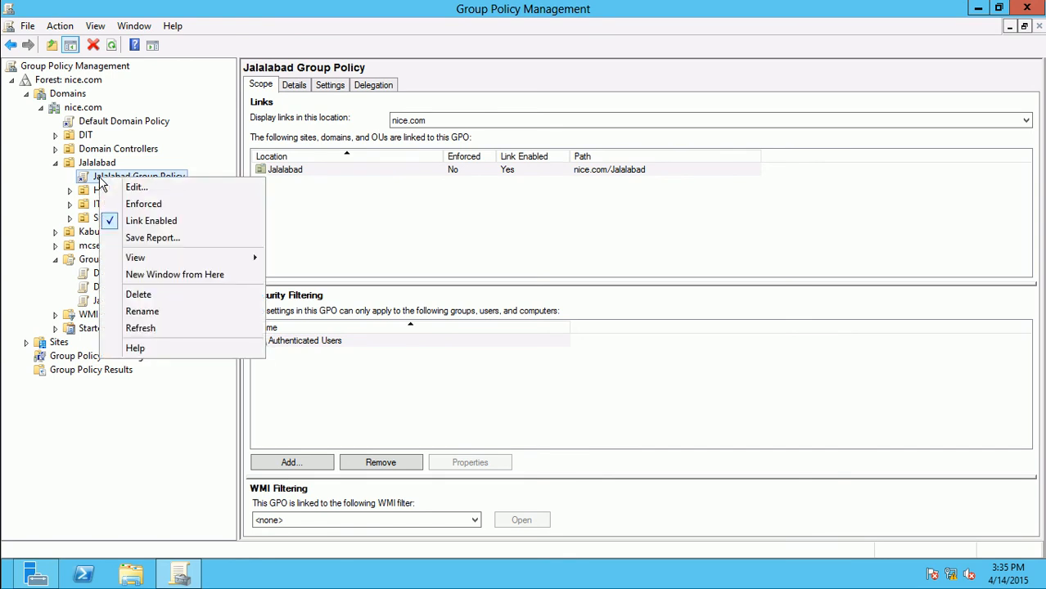
pyautogui.click(137, 228)
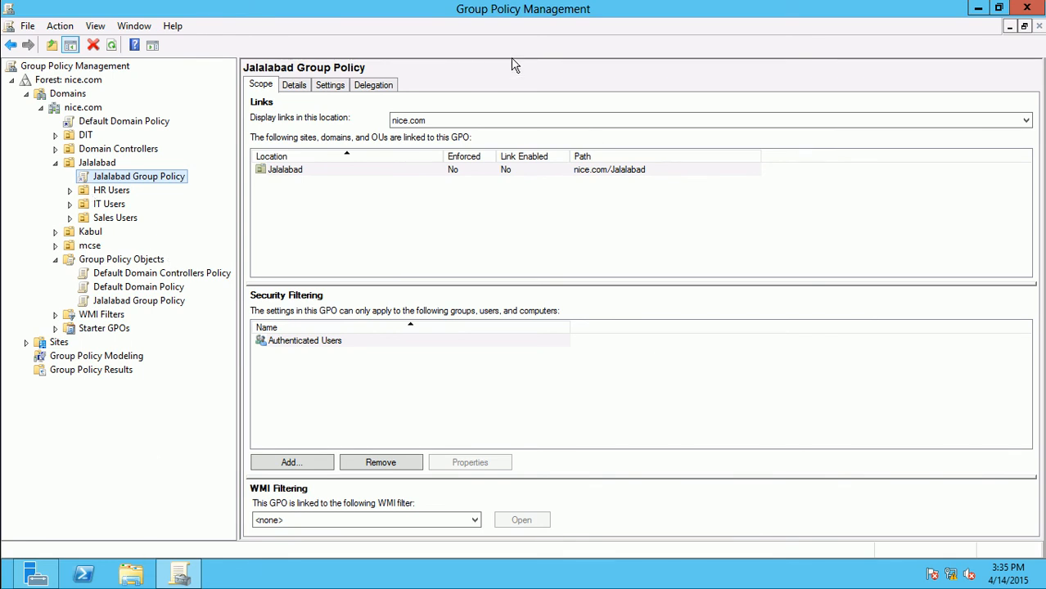
# Minimize the server session and bring forward the 192.168.100.6 client session
pyautogui.click(698, 11)
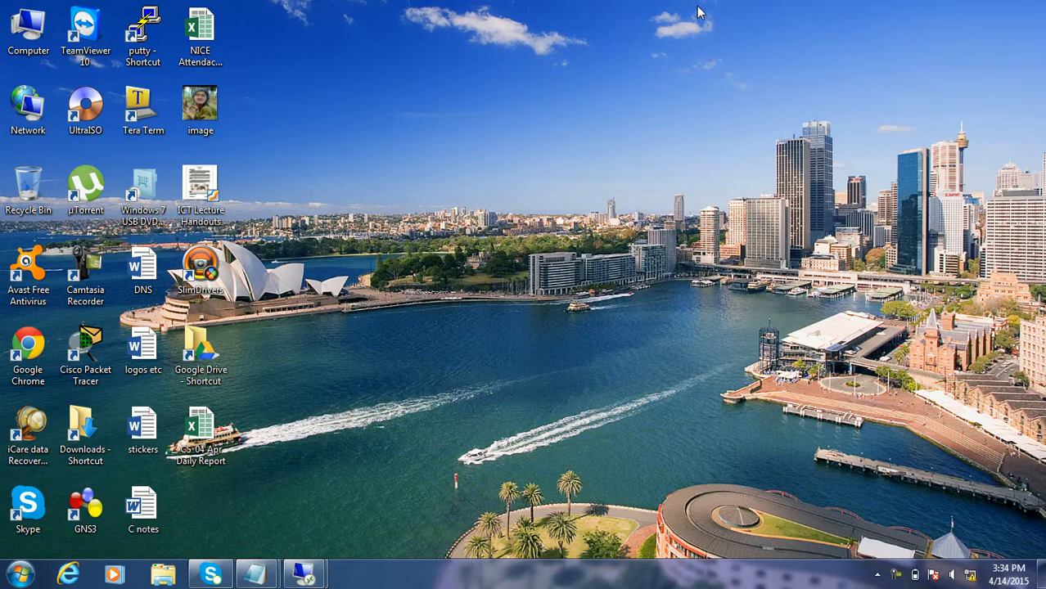
pyautogui.moveTo(304, 575)
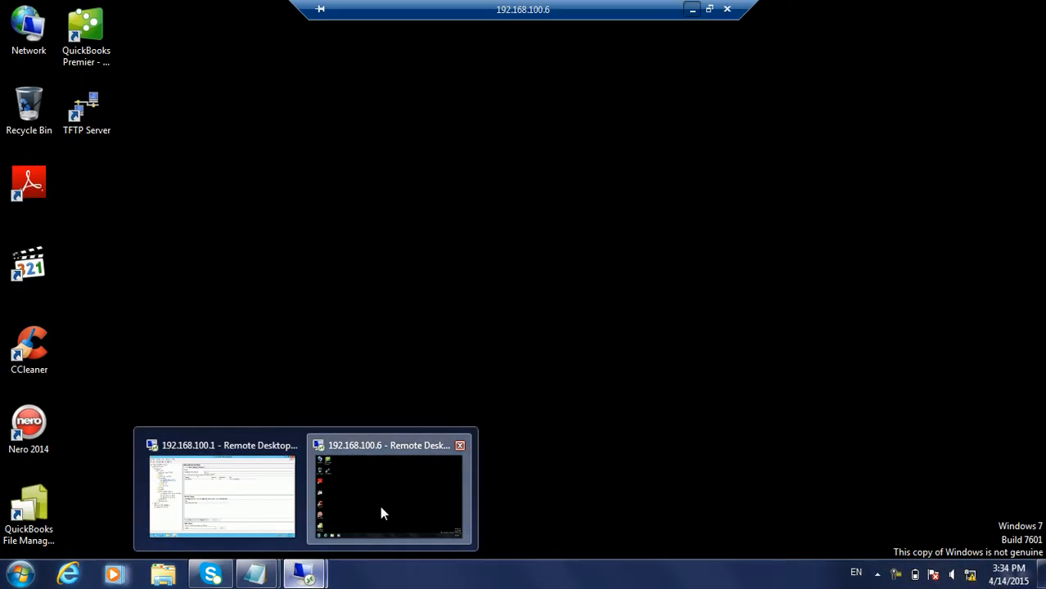
pyautogui.click(382, 513)
pyautogui.click(727, 9)
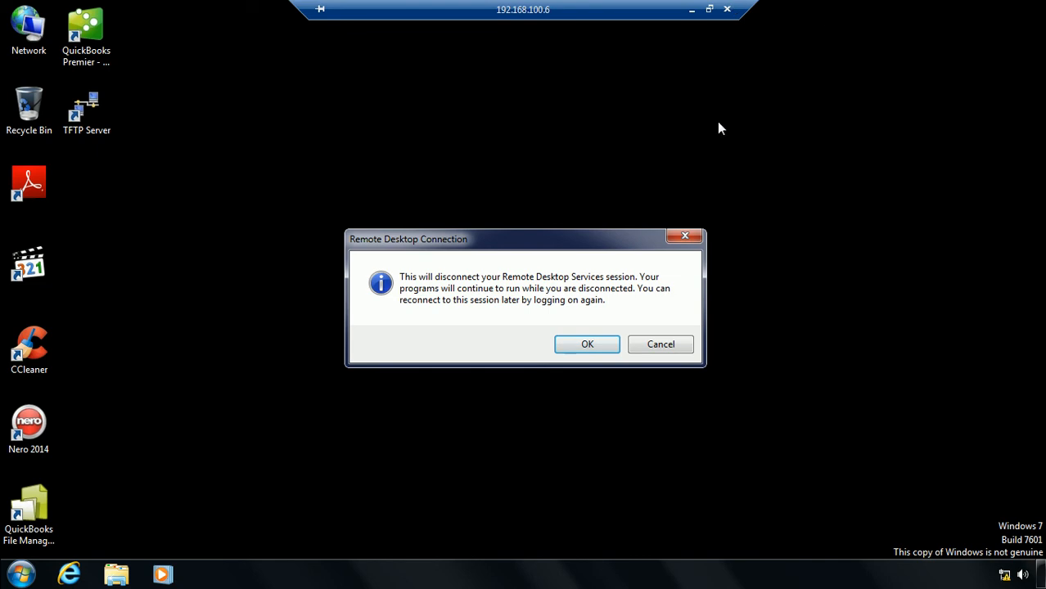
# Cancel the disconnect prompt, rerun gpupdate via Win+R, and refresh the desktop
pyautogui.click(650, 346)
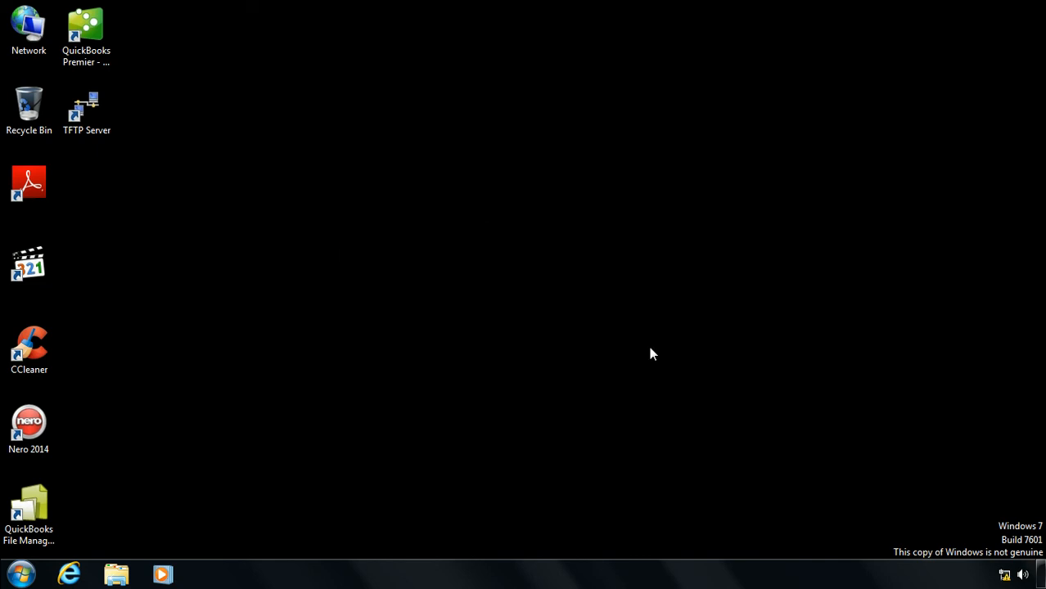
pyautogui.press('super+r')
pyautogui.press('Return')
pyautogui.rightClick(544, 375)
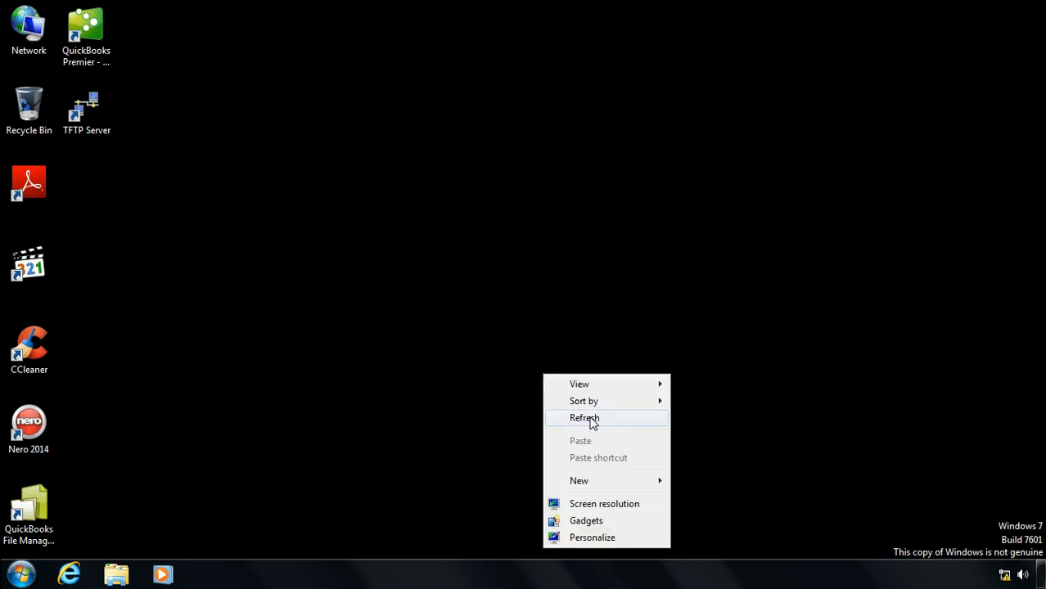
pyautogui.click(591, 428)
# Confirm Start and Taskbar Properties open without restriction, then cancel Taskbar Properties
pyautogui.click(21, 575)
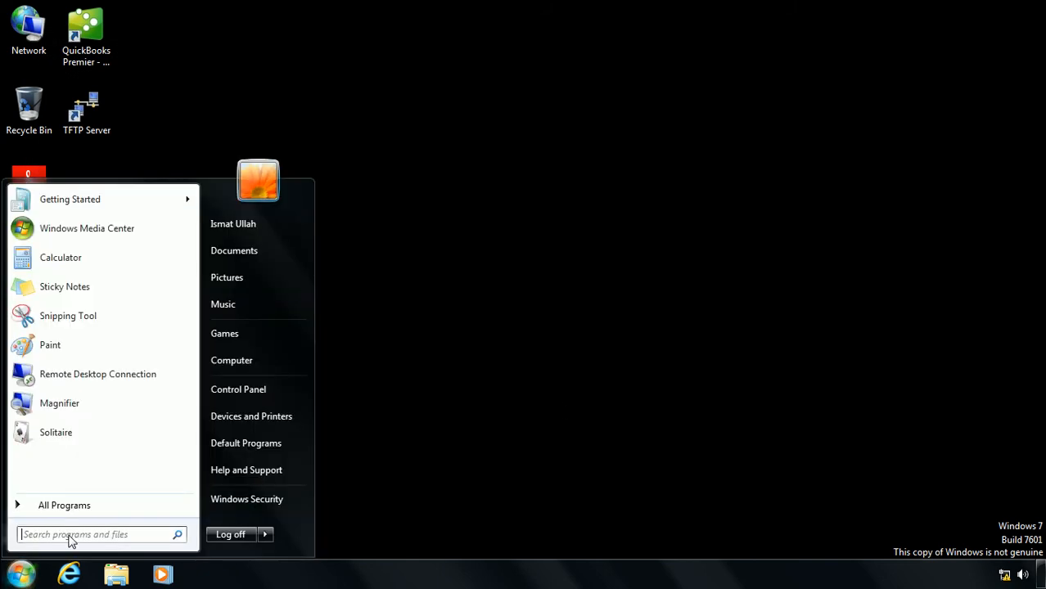
pyautogui.rightClick(358, 575)
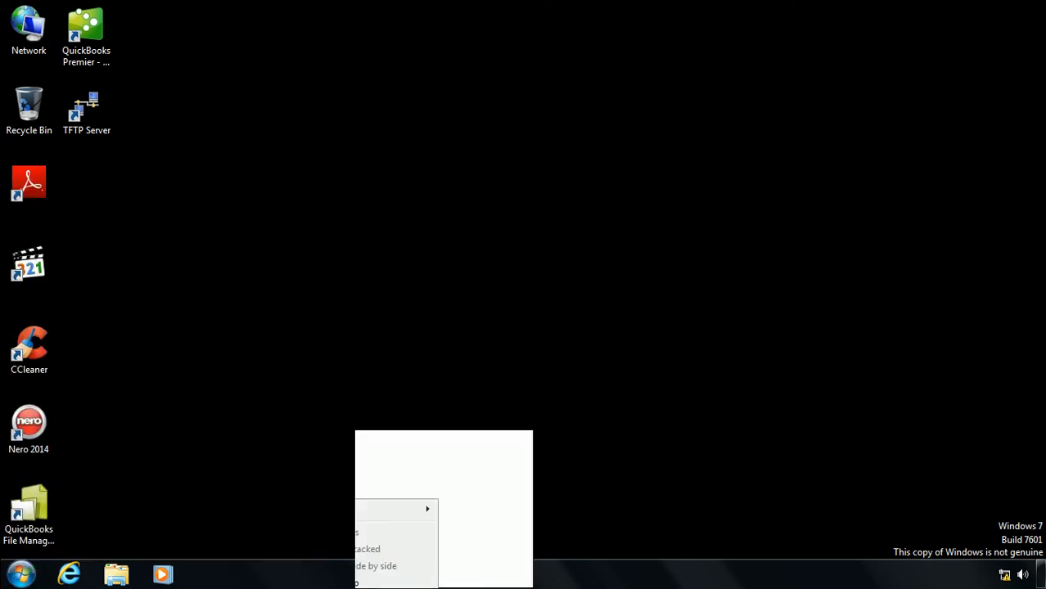
pyautogui.click(400, 577)
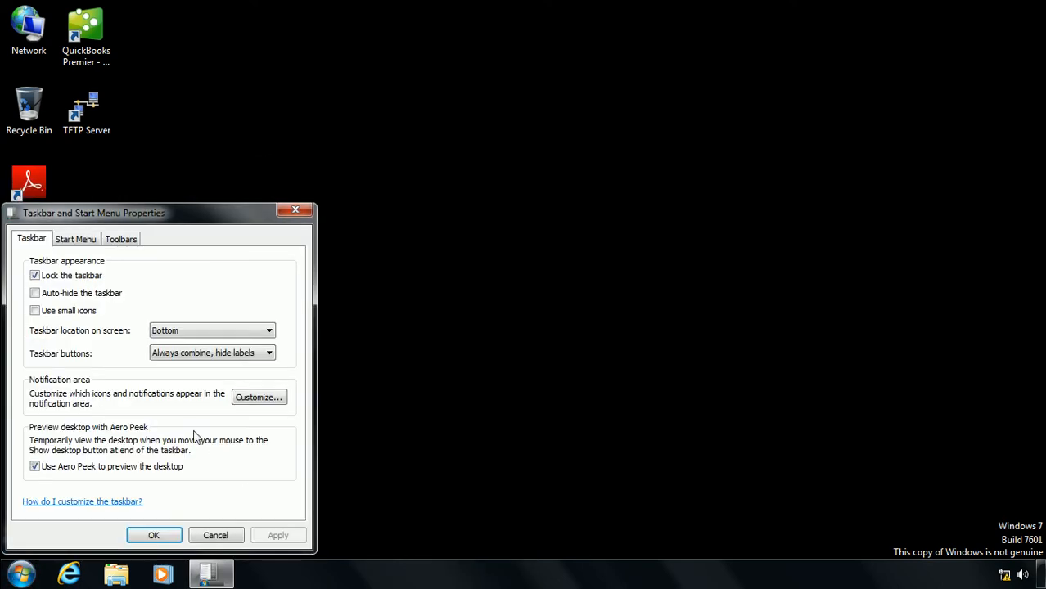
pyautogui.click(206, 539)
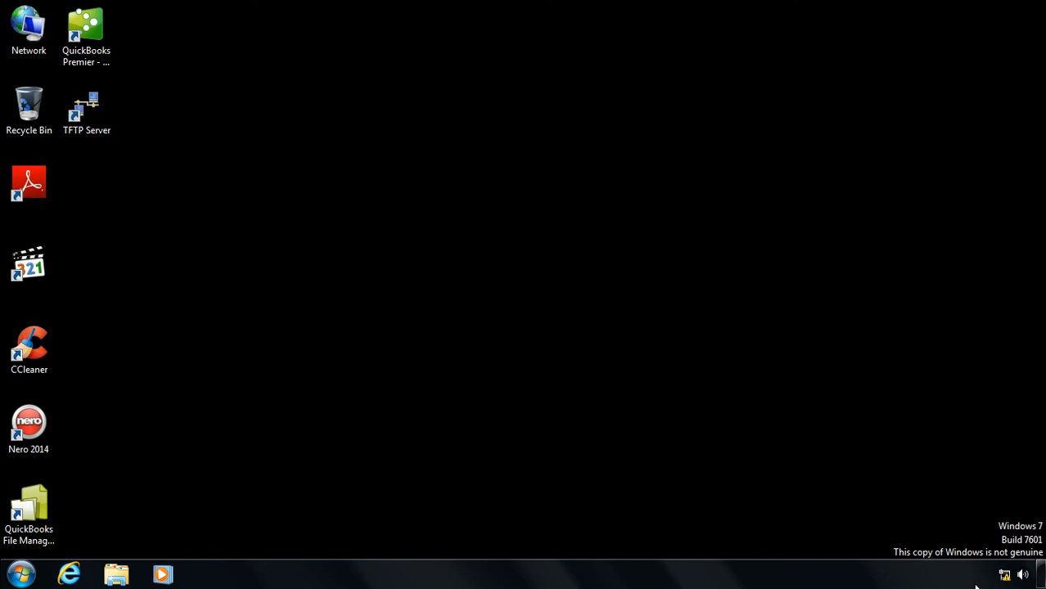
# Back on 192.168.100.1, check Link Enabled for Jalalabad Group Policy, then minimize the console
pyautogui.moveTo(658, 9)
pyautogui.click(690, 10)
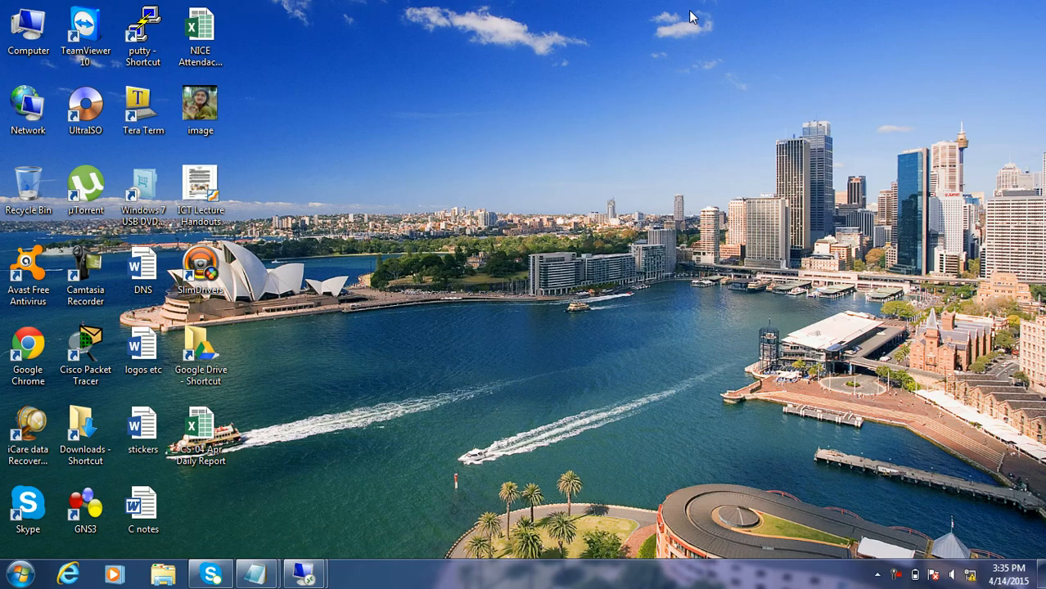
pyautogui.moveTo(305, 575)
pyautogui.click(232, 519)
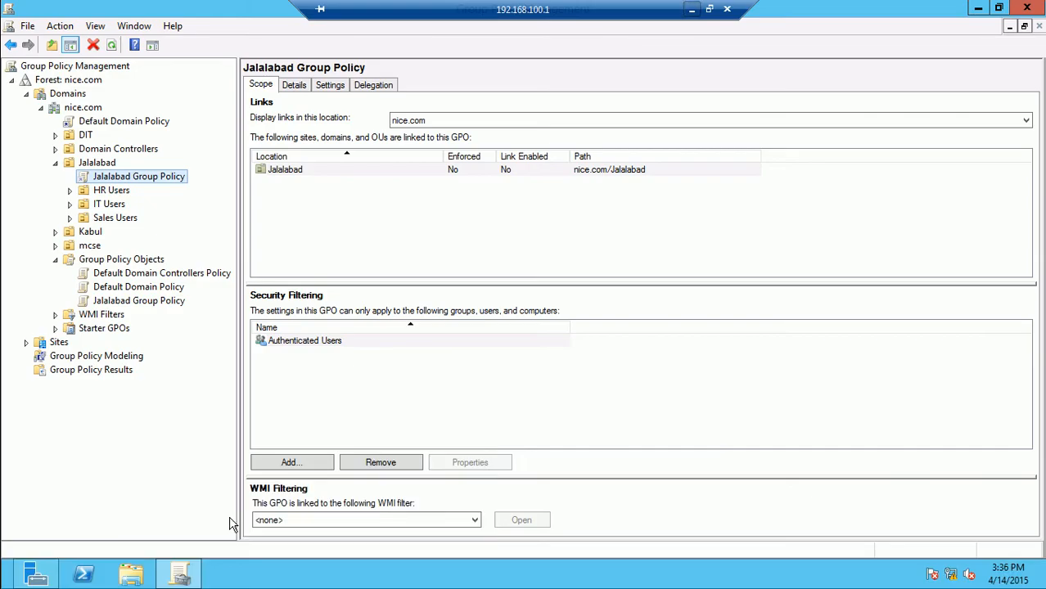
pyautogui.rightClick(164, 179)
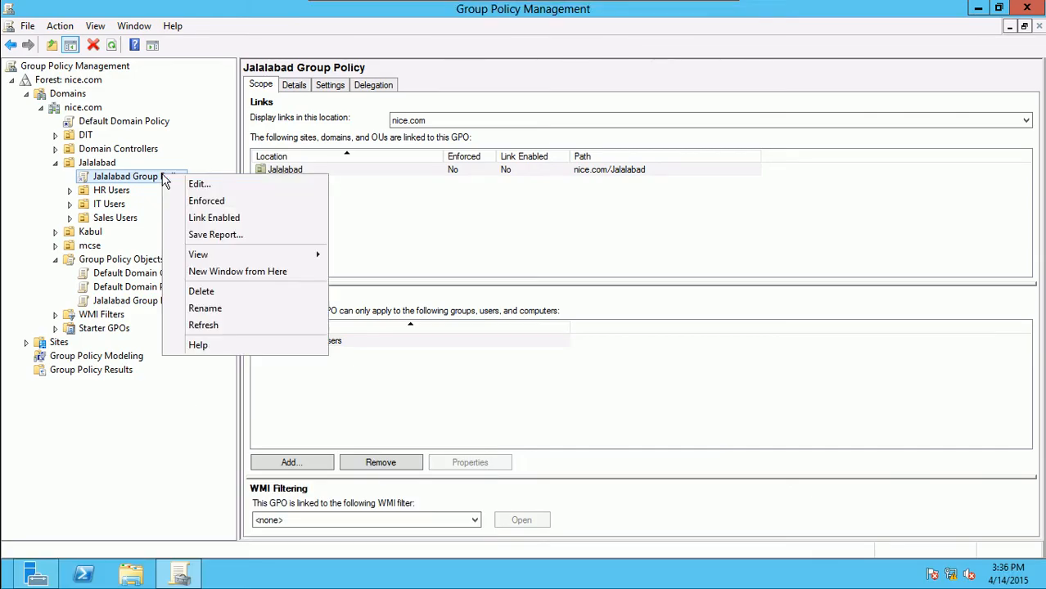
pyautogui.click(198, 219)
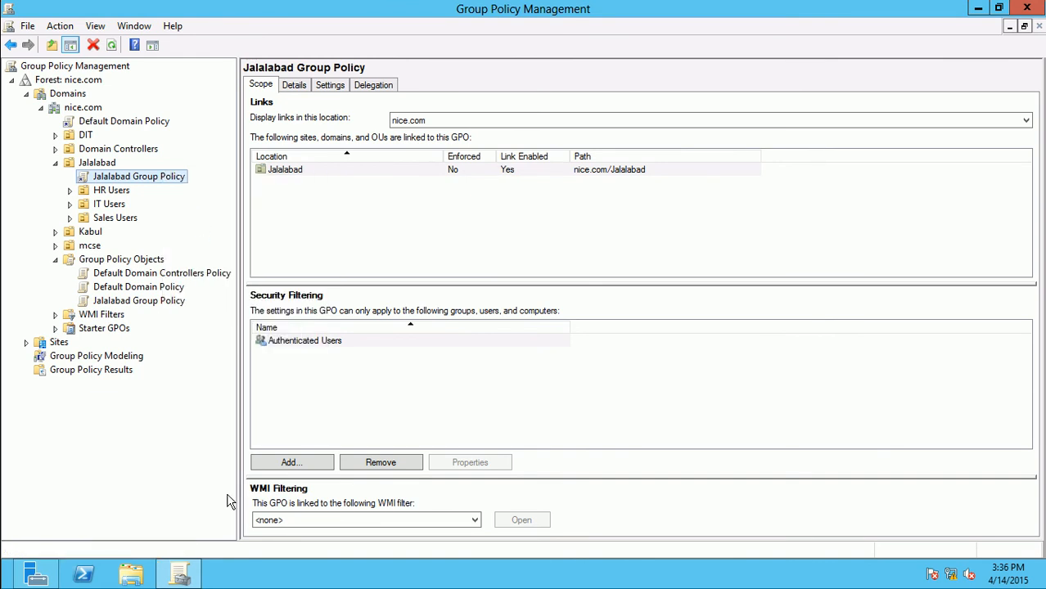
pyautogui.moveTo(195, 581)
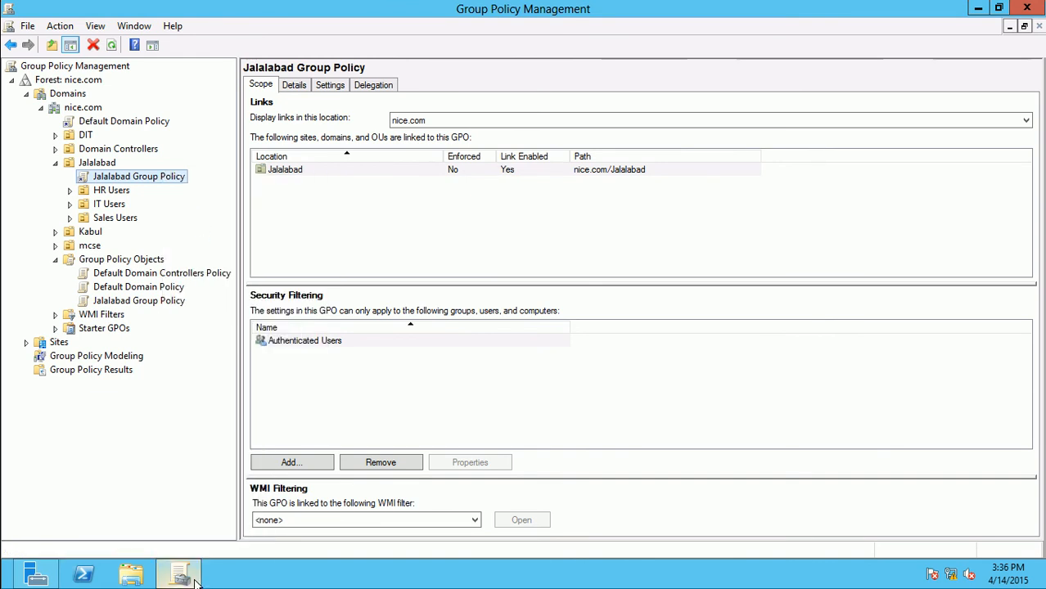
pyautogui.click(194, 581)
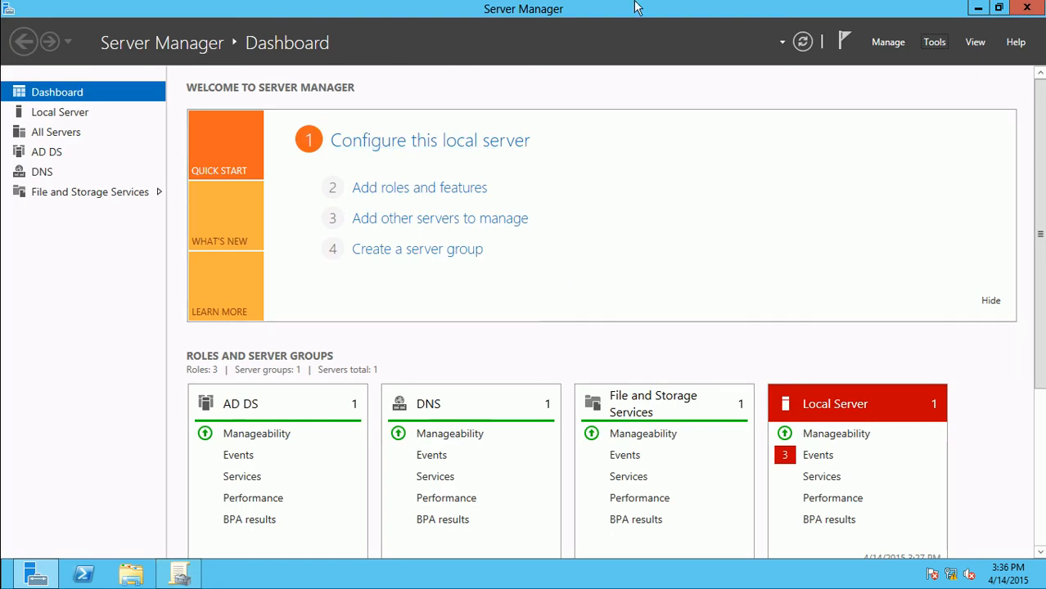
# Switch to the Windows 7 client, rerun gpupdate, close its finished console, and open Start
pyautogui.moveTo(643, 5)
pyautogui.click(689, 10)
pyautogui.press('super+Tab')
pyautogui.press('super+Tab')
pyautogui.press('super+Tab')
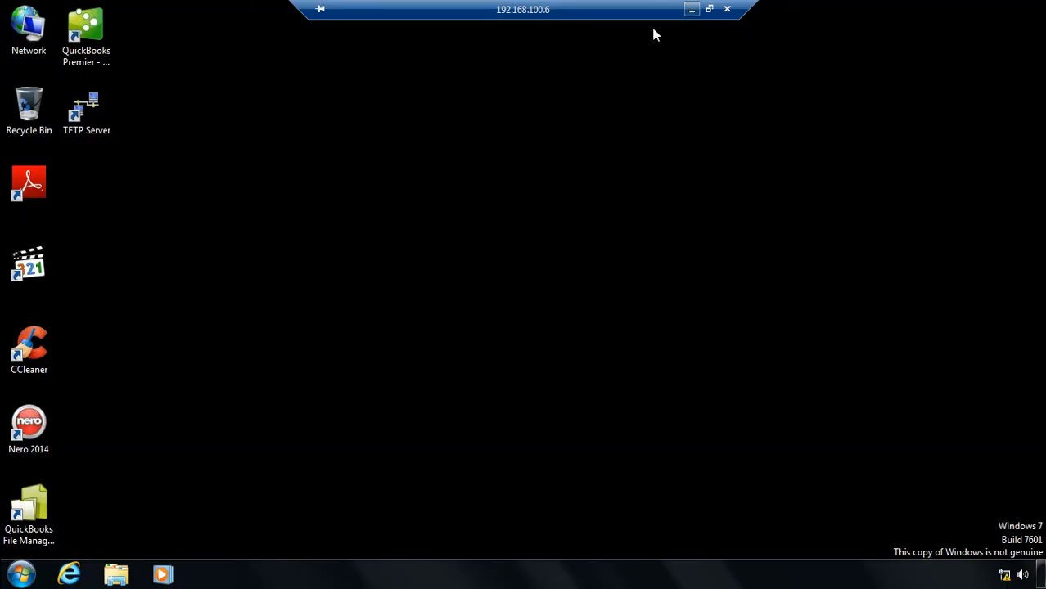
pyautogui.press('super+r')
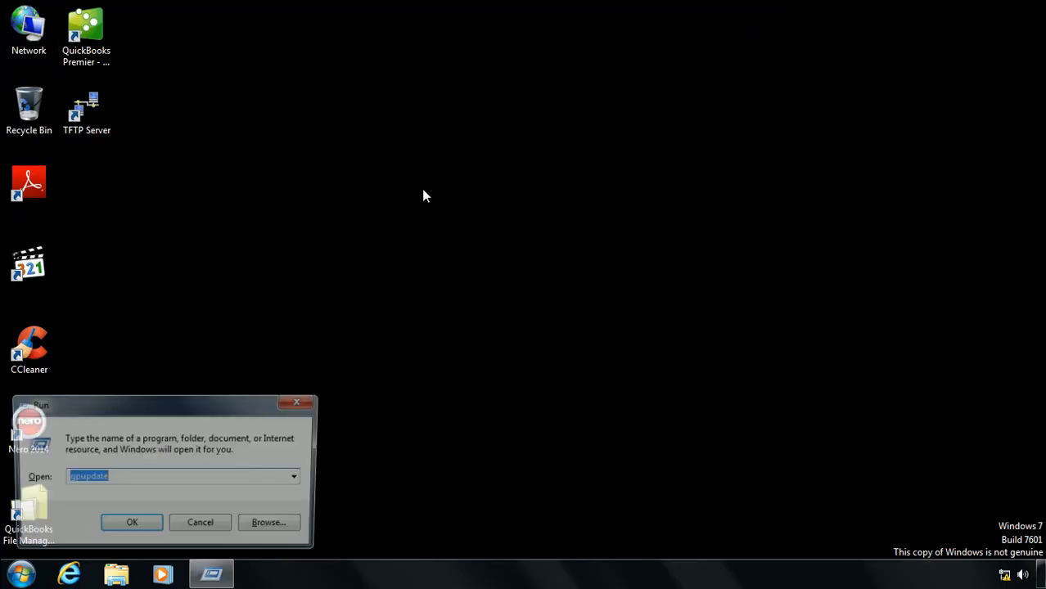
pyautogui.press('Return')
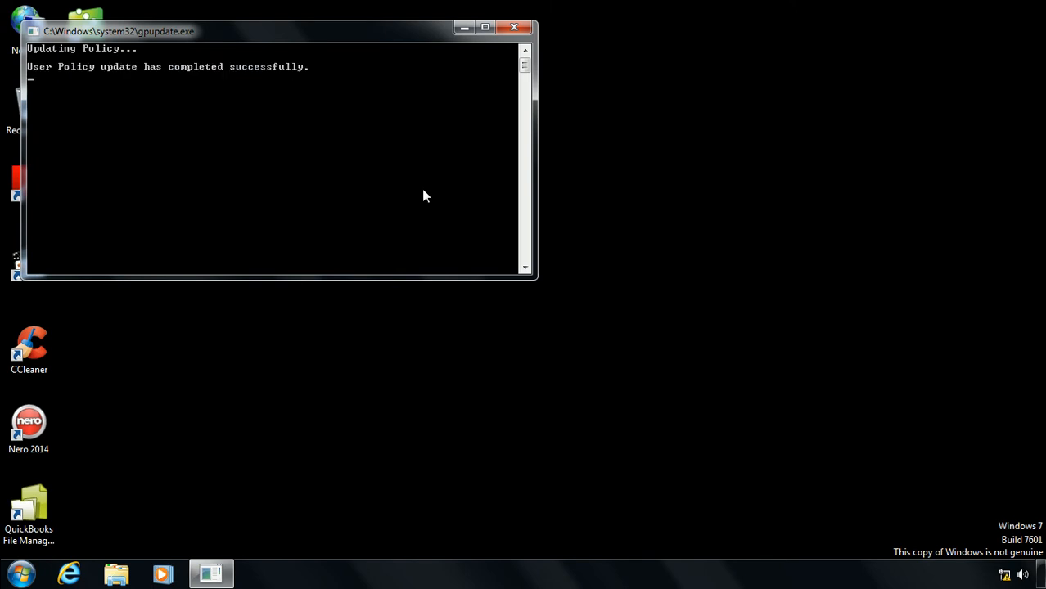
pyautogui.click(515, 27)
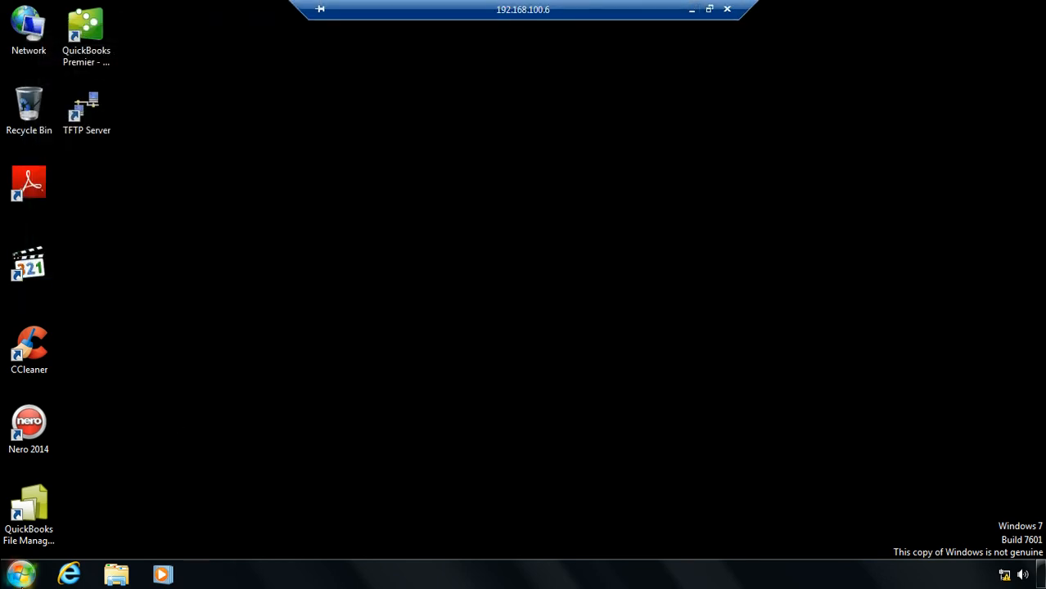
pyautogui.click(21, 575)
# Log off the client and select the Block Inheritance topic in the Notepad notes
pyautogui.click(233, 534)
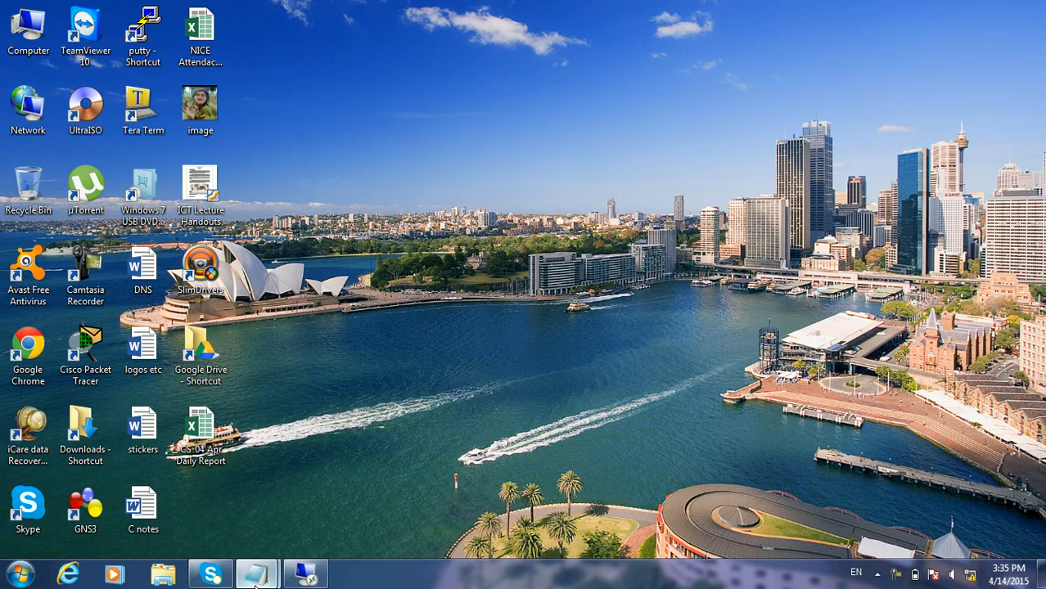
pyautogui.moveTo(255, 574)
pyautogui.click(303, 514)
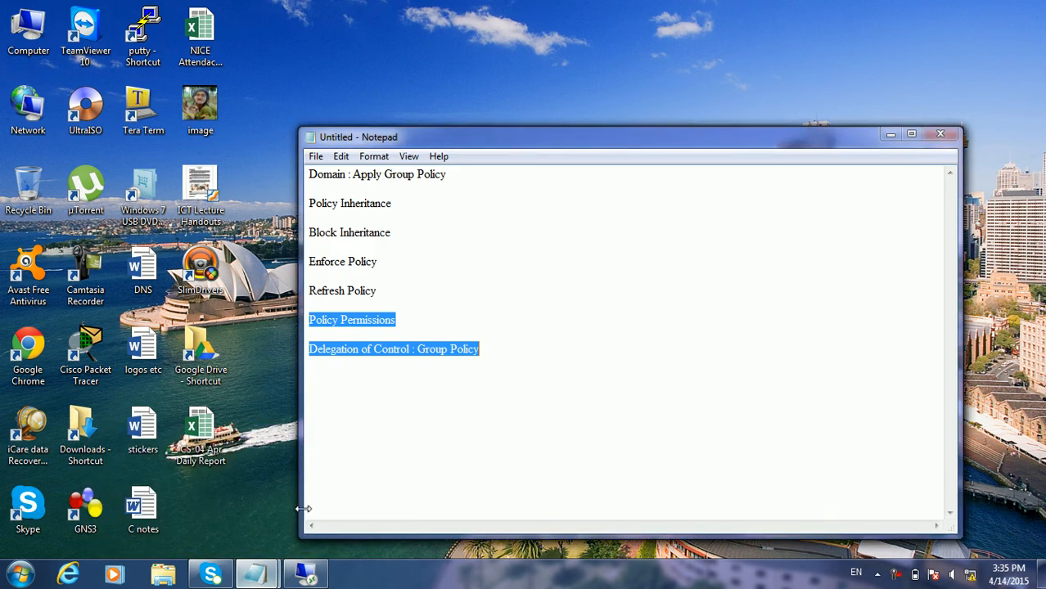
pyautogui.click(418, 285)
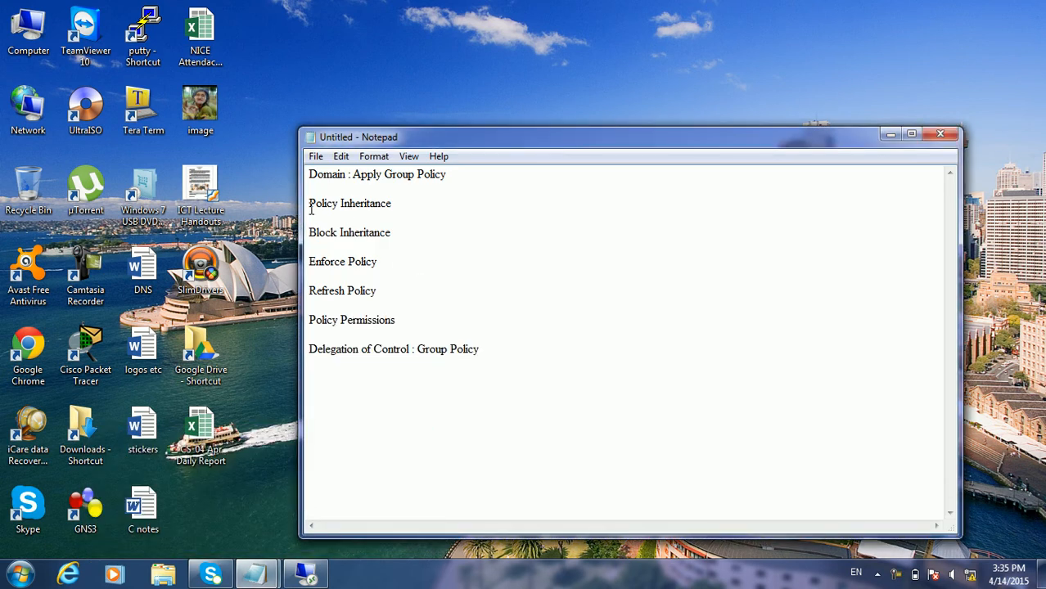
pyautogui.moveTo(309, 204); pyautogui.dragTo(391, 203)
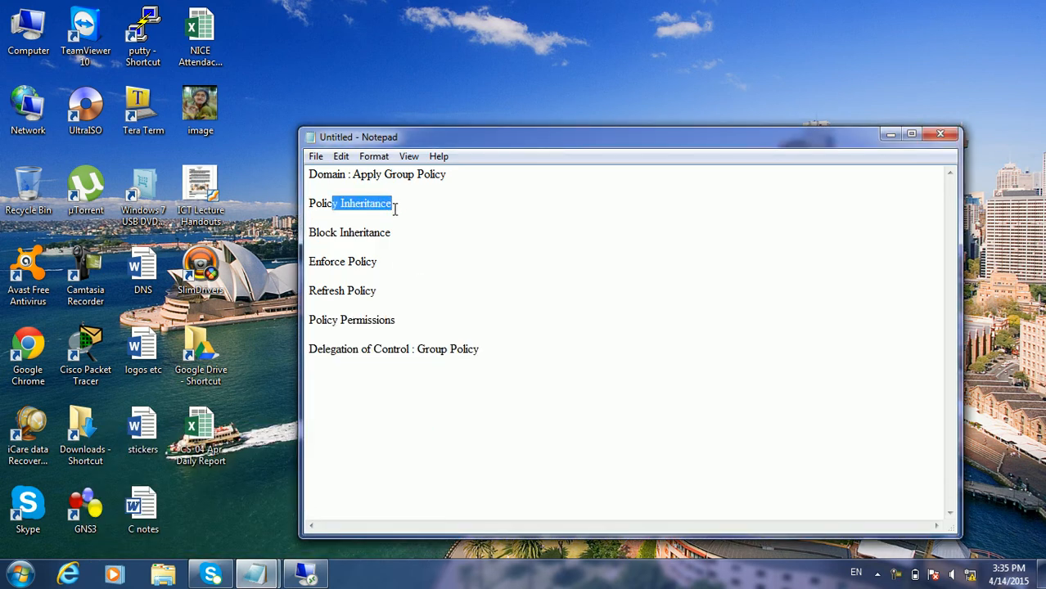
pyautogui.click(310, 234)
pyautogui.moveTo(310, 234); pyautogui.dragTo(390, 234)
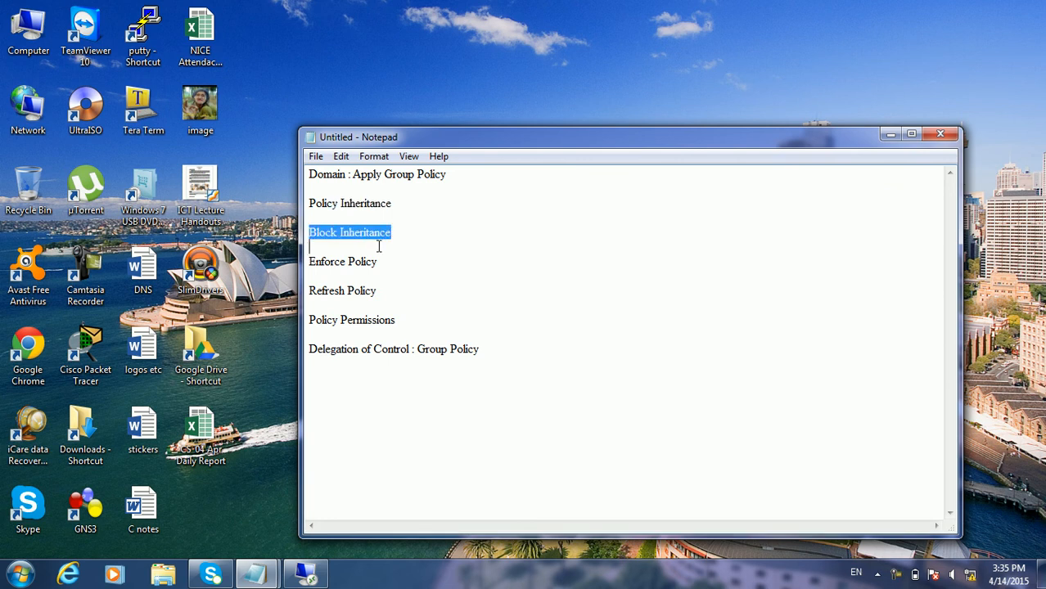
# Show the Sales Users OU's linked policies in Group Policy Management on the server
pyautogui.click(306, 575)
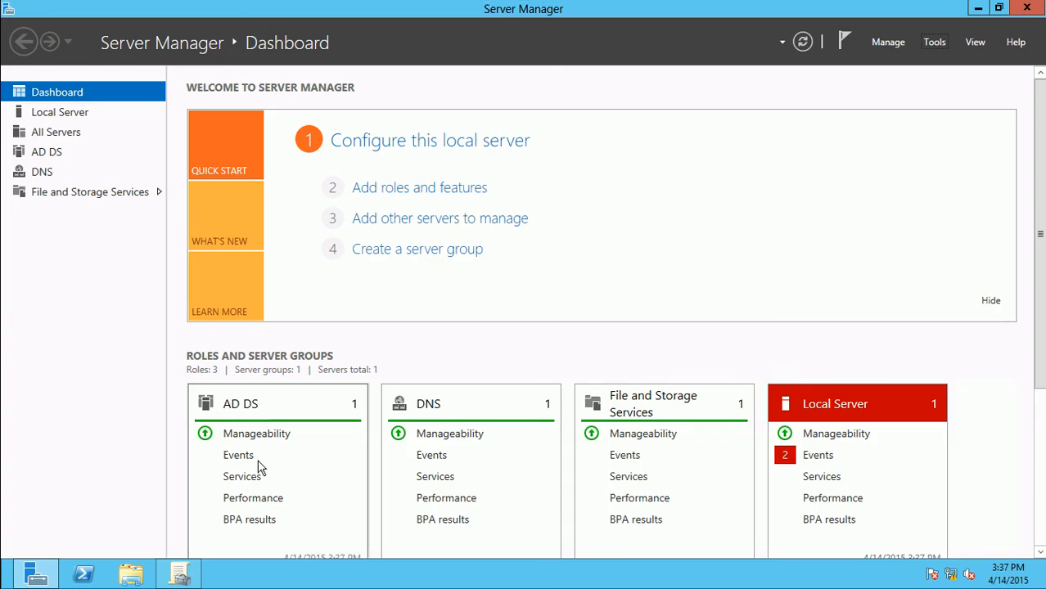
pyautogui.click(180, 575)
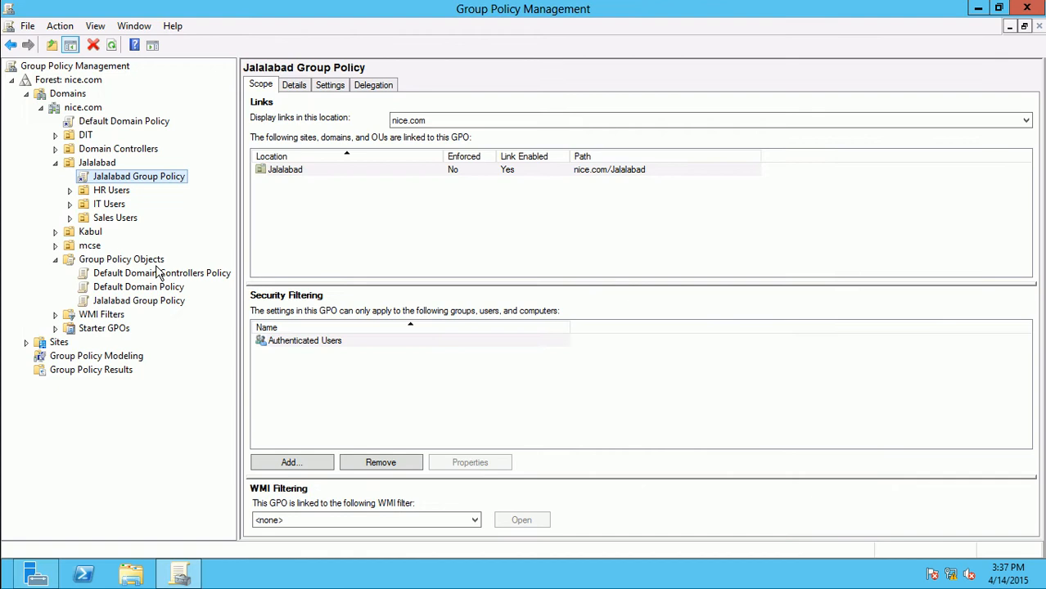
pyautogui.click(116, 220)
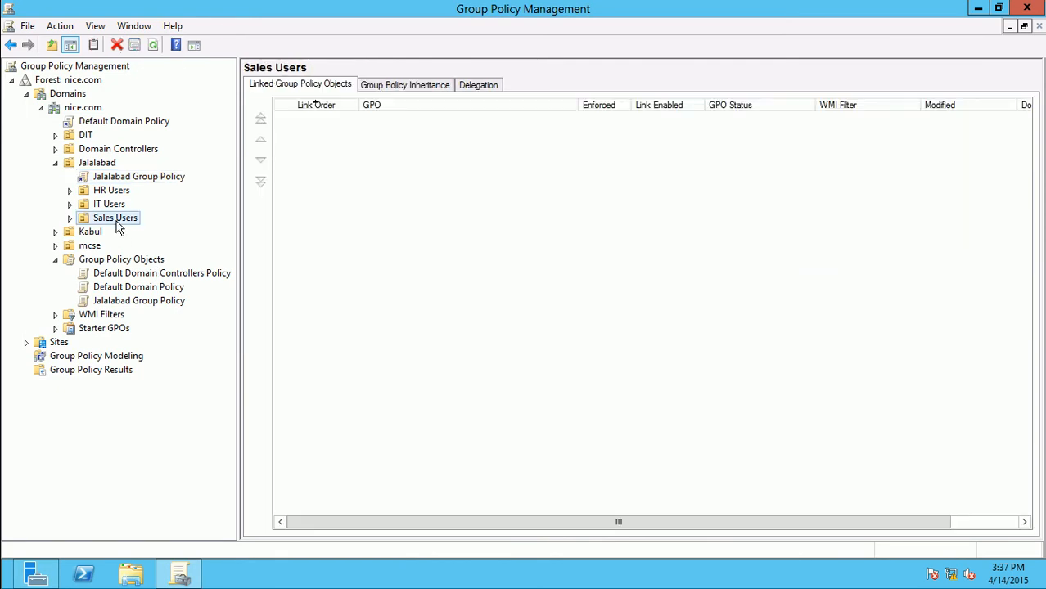
# From the local desktop, start a Remote Desktop Connection to the client at 192.168.100.6
pyautogui.moveTo(452, 3)
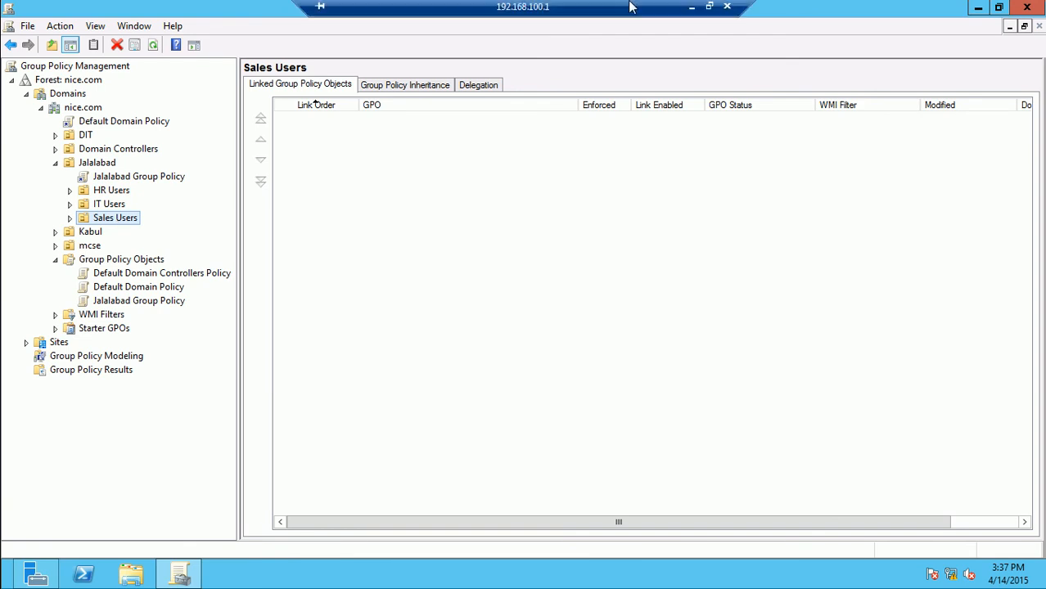
pyautogui.click(693, 9)
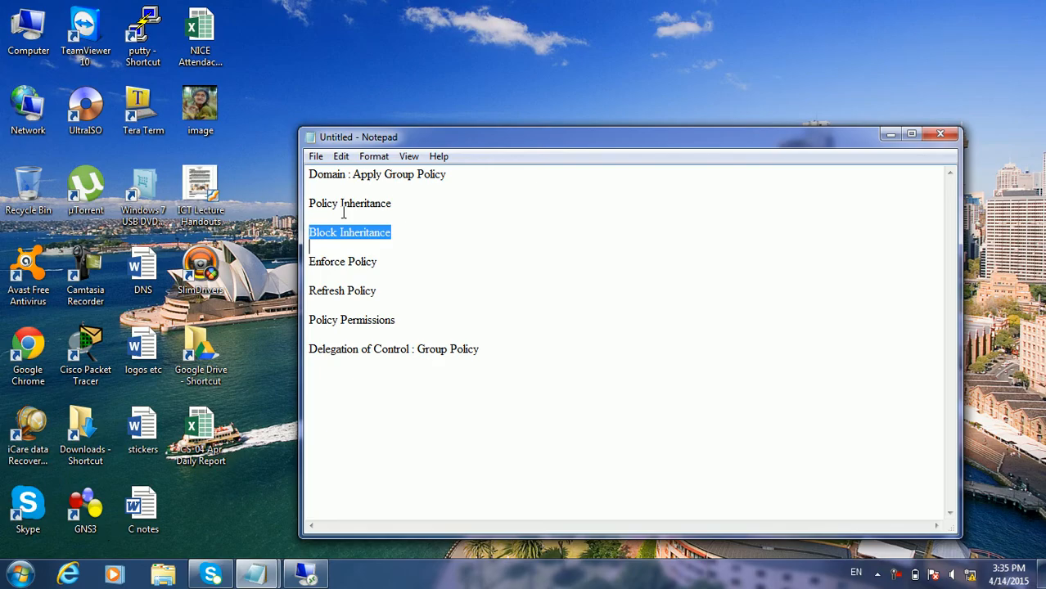
pyautogui.click(22, 573)
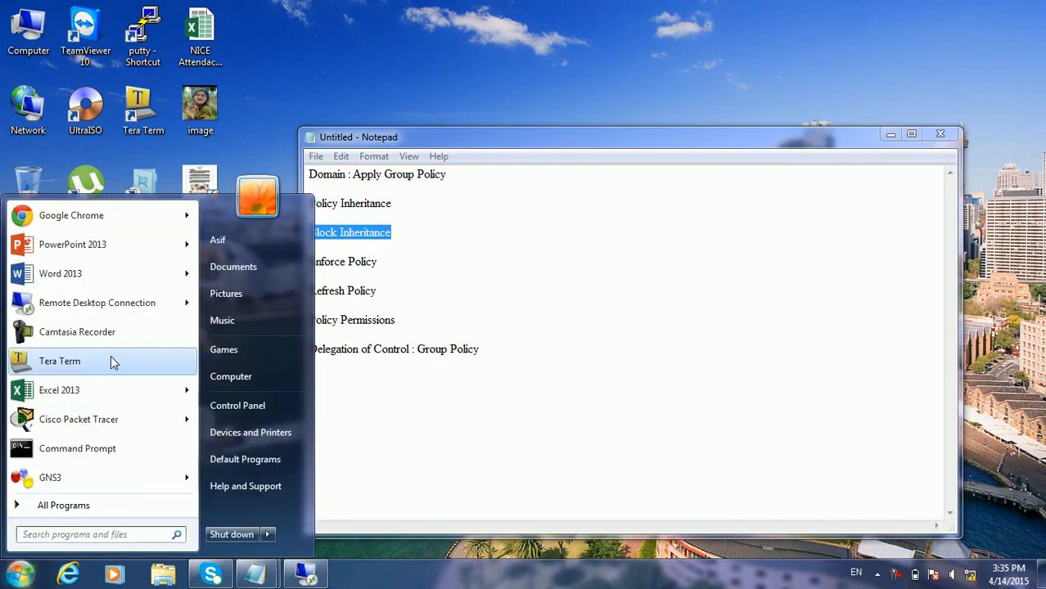
pyautogui.click(120, 311)
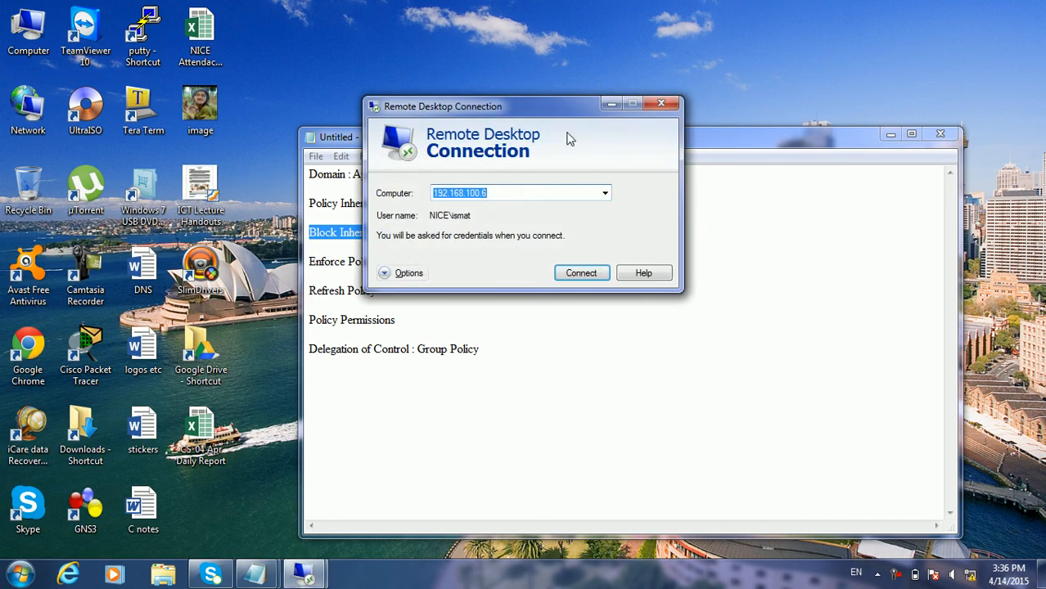
pyautogui.click(580, 275)
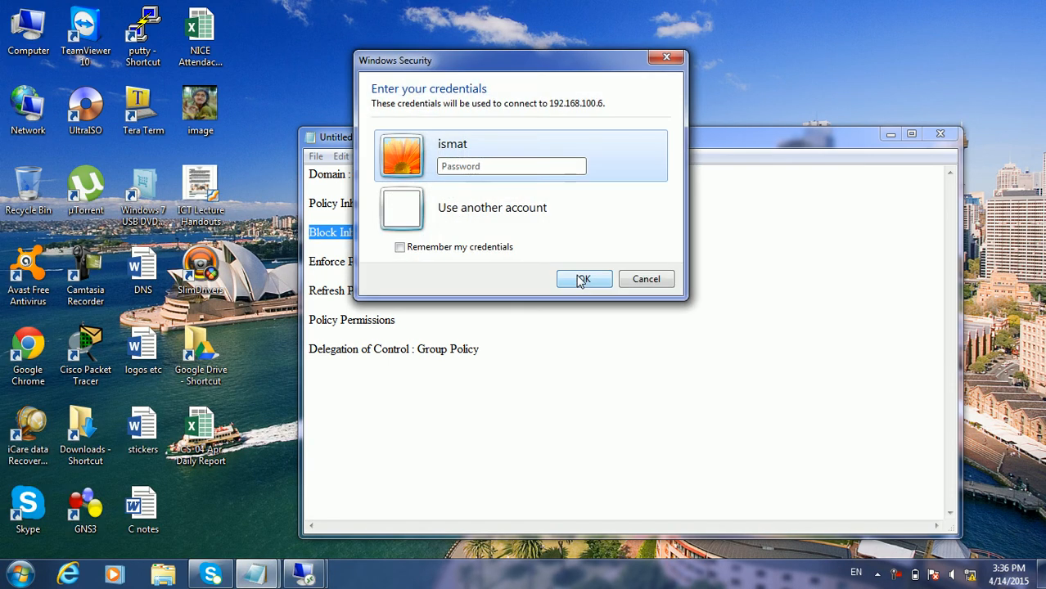
# Sign in with a different domain user's name and password, postponing Windows activation
pyautogui.click(506, 201)
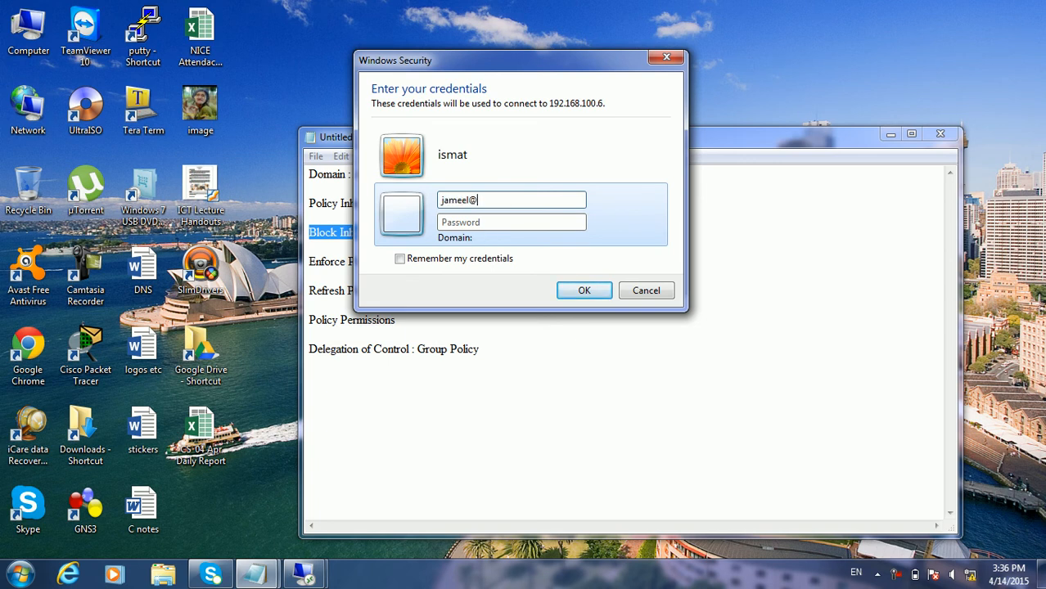
pyautogui.press('Tab')
pyautogui.write('•••••••')
pyautogui.press('Return')
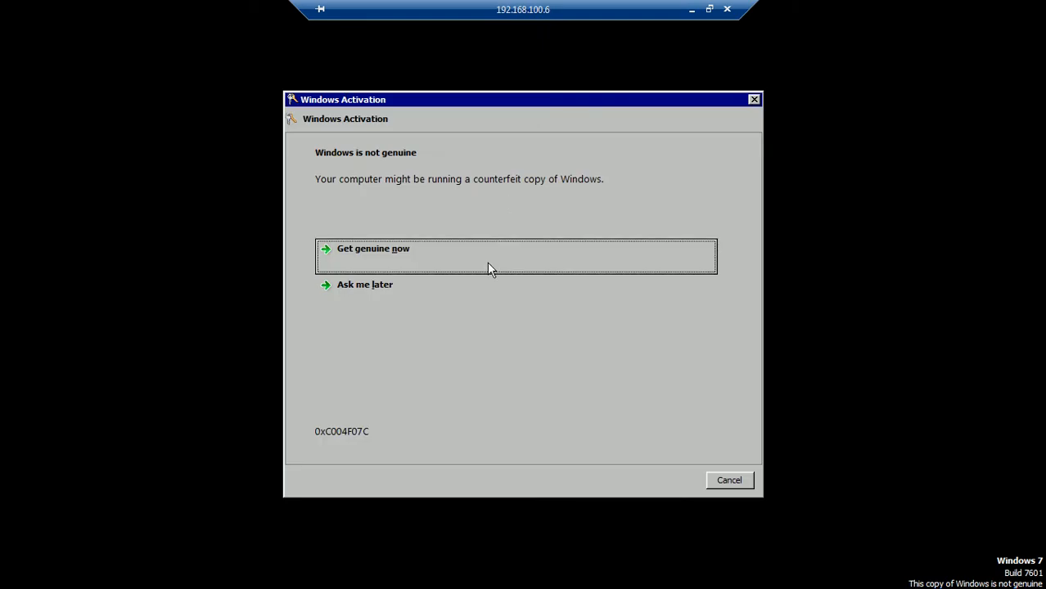
pyautogui.click(484, 288)
# Dismiss the activation notice and confirm taskbar Properties is refused with a restrictions message
pyautogui.click(727, 483)
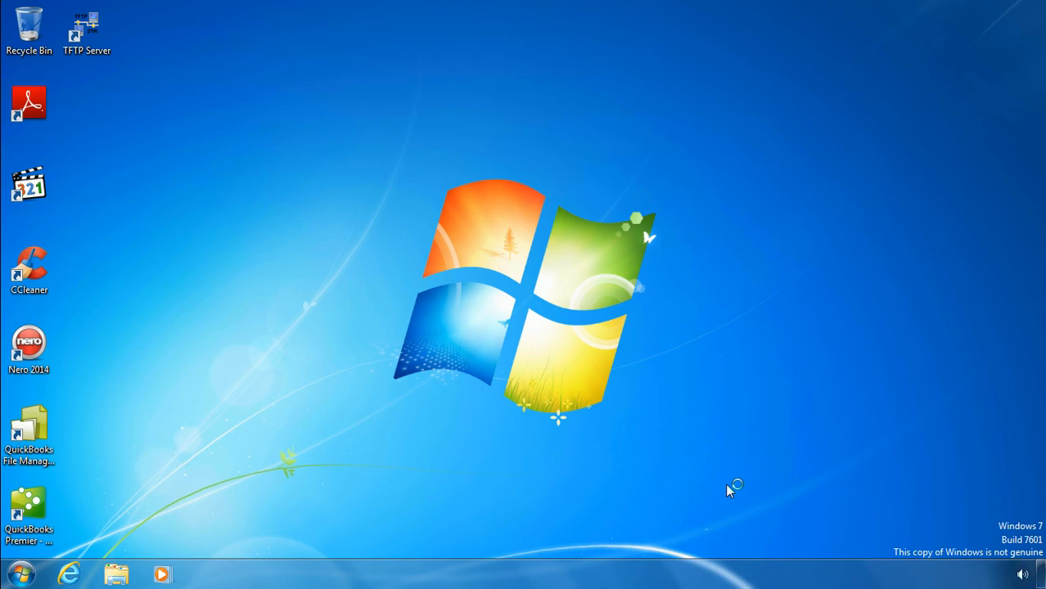
pyautogui.click(23, 575)
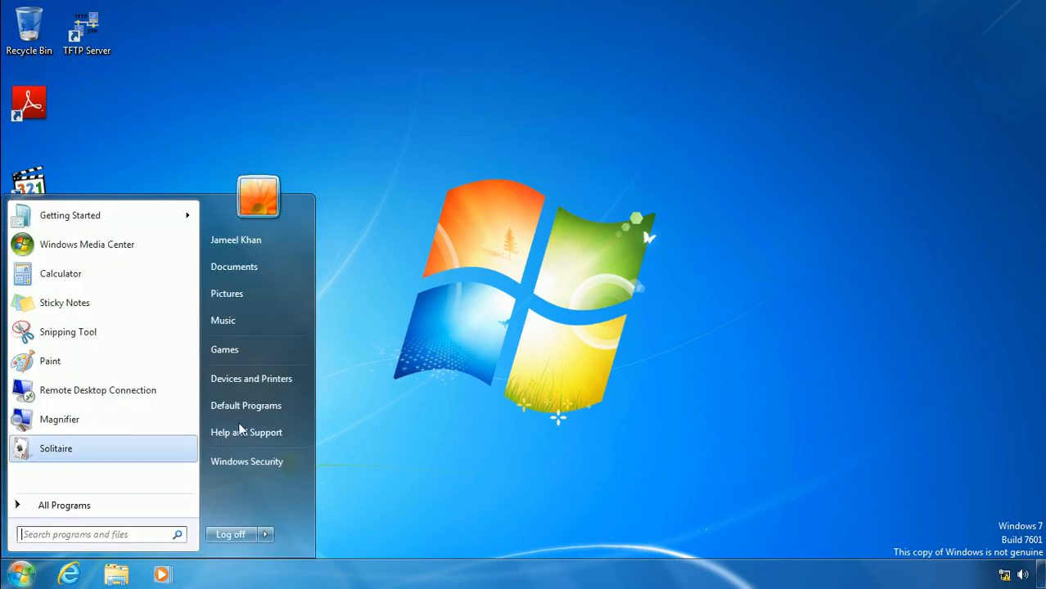
pyautogui.rightClick(346, 584)
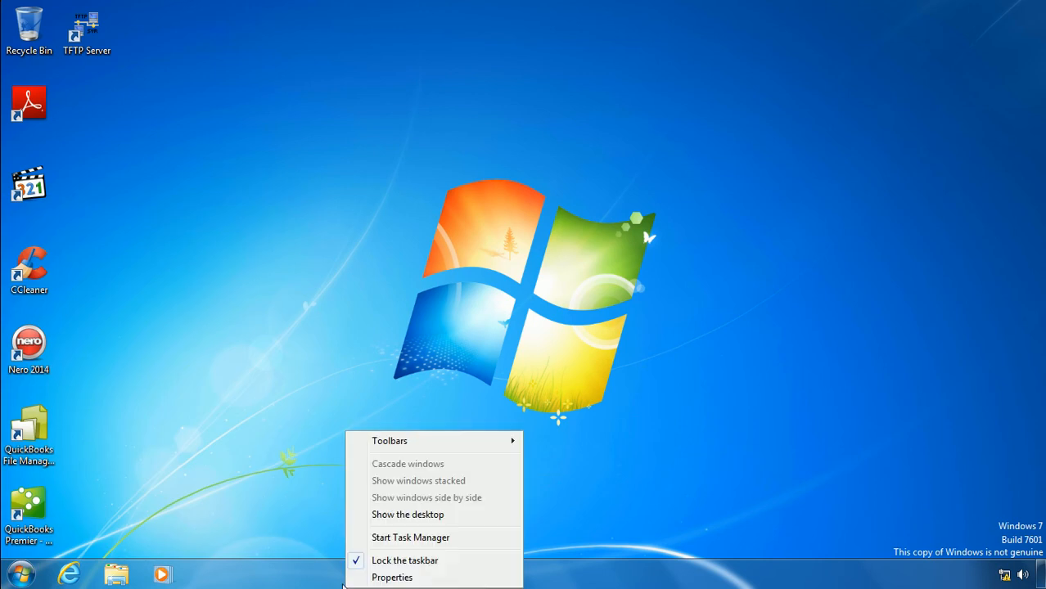
pyautogui.click(370, 577)
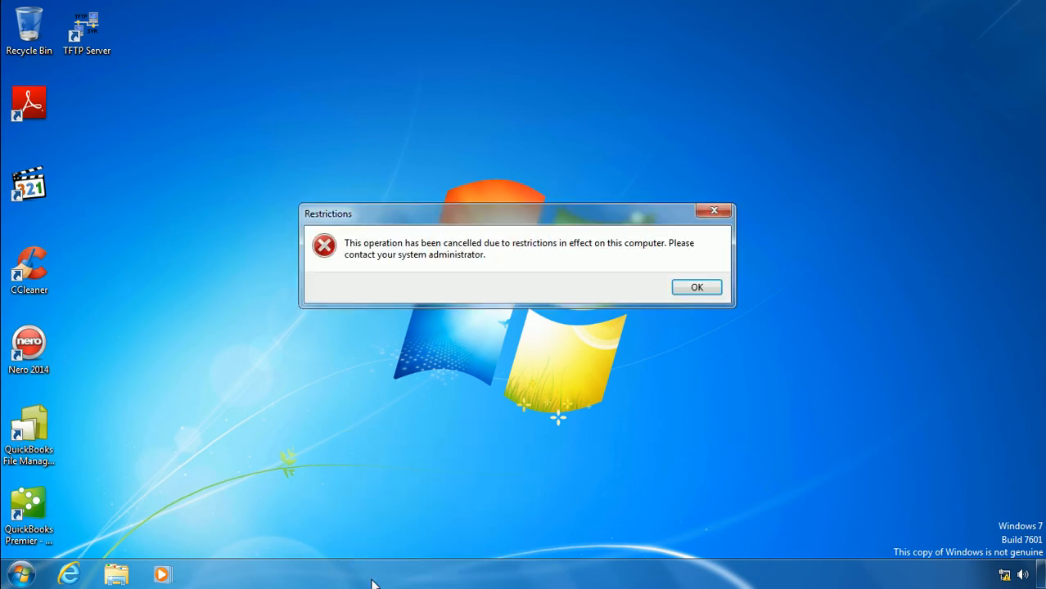
pyautogui.click(692, 293)
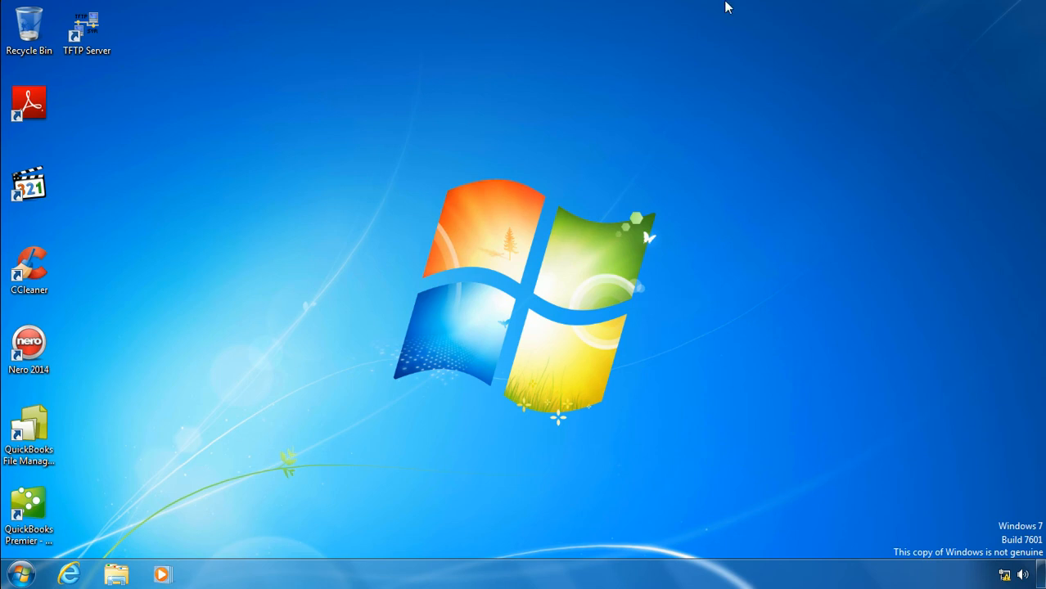
# Minimize the client session and bring the server's Group Policy Management back to front
pyautogui.click(692, 9)
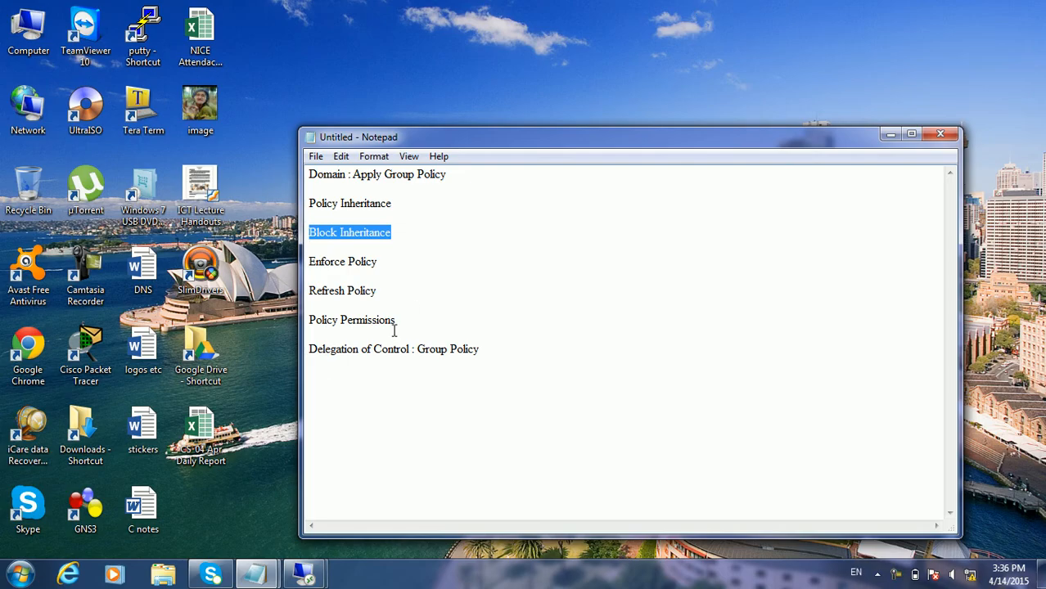
pyautogui.moveTo(303, 575)
pyautogui.click(230, 517)
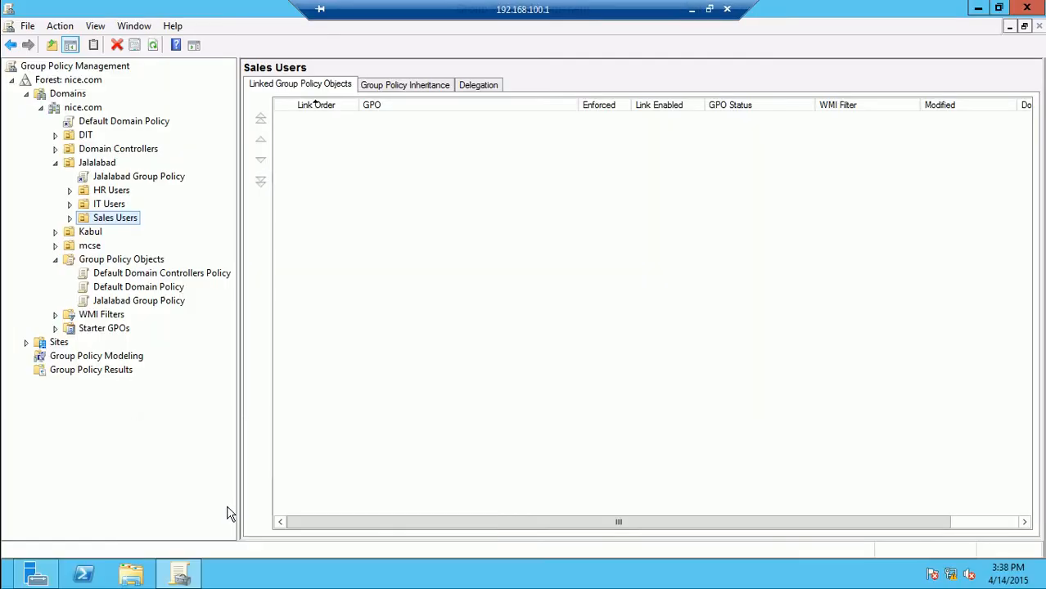
# Review links on Jalalabad, HR Users, IT Users, Sales Users and nice.com, ending on Sales Users
pyautogui.click(99, 163)
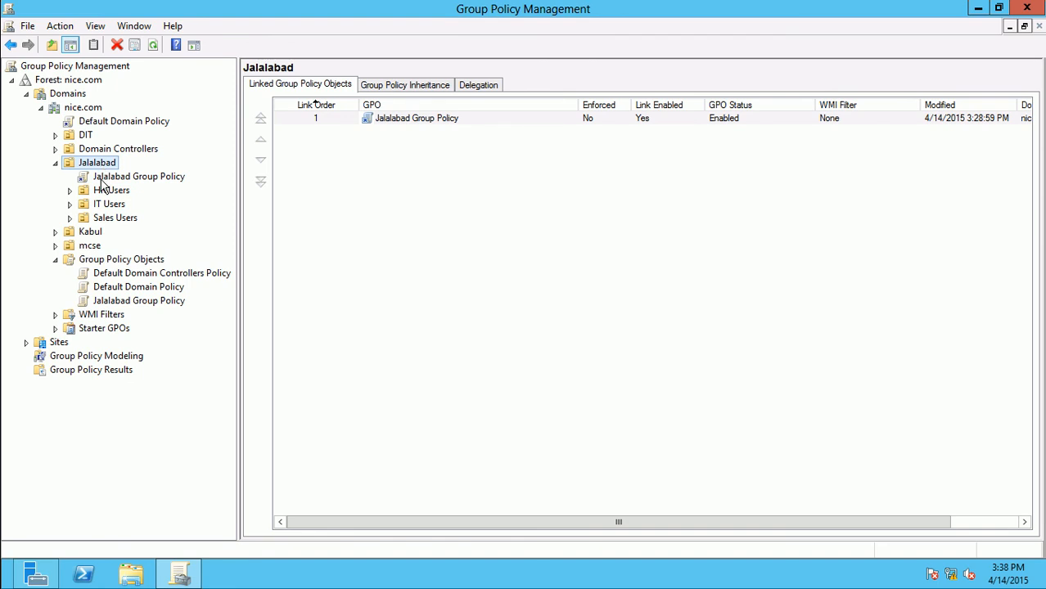
pyautogui.click(104, 191)
pyautogui.click(106, 206)
pyautogui.click(106, 221)
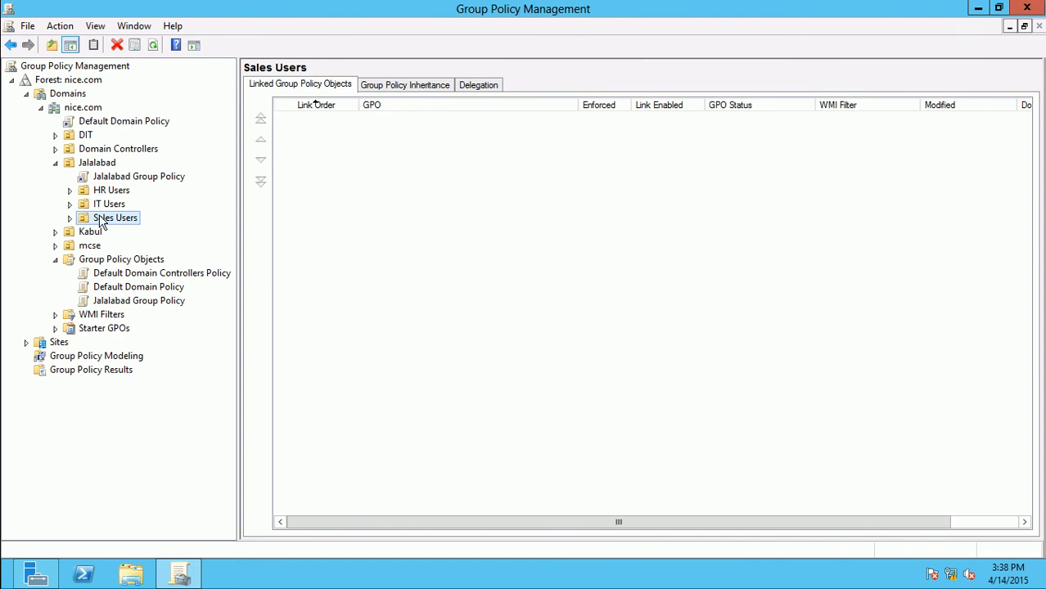
pyautogui.click(104, 207)
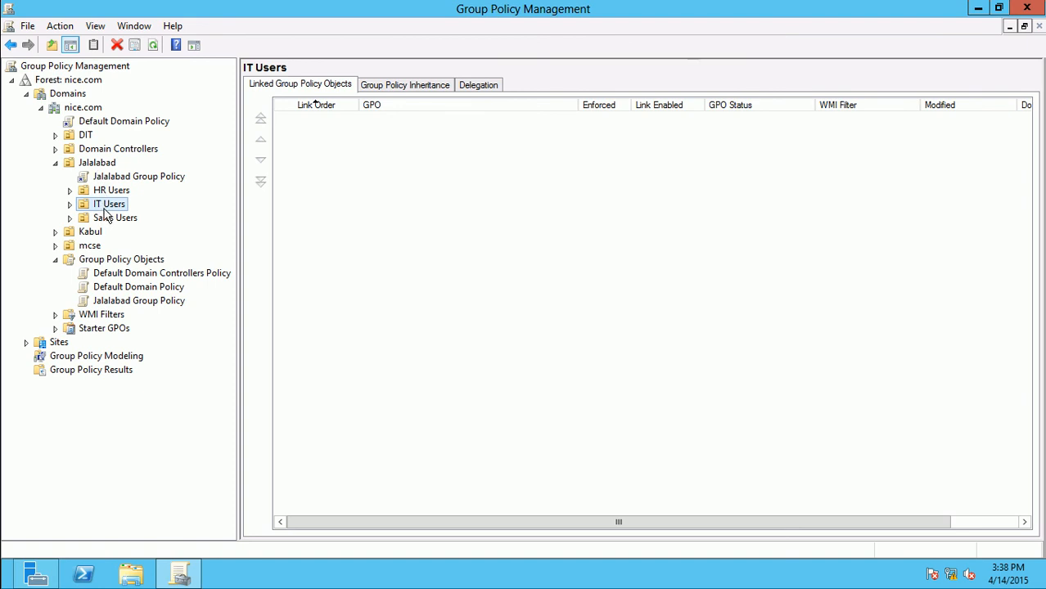
pyautogui.click(84, 111)
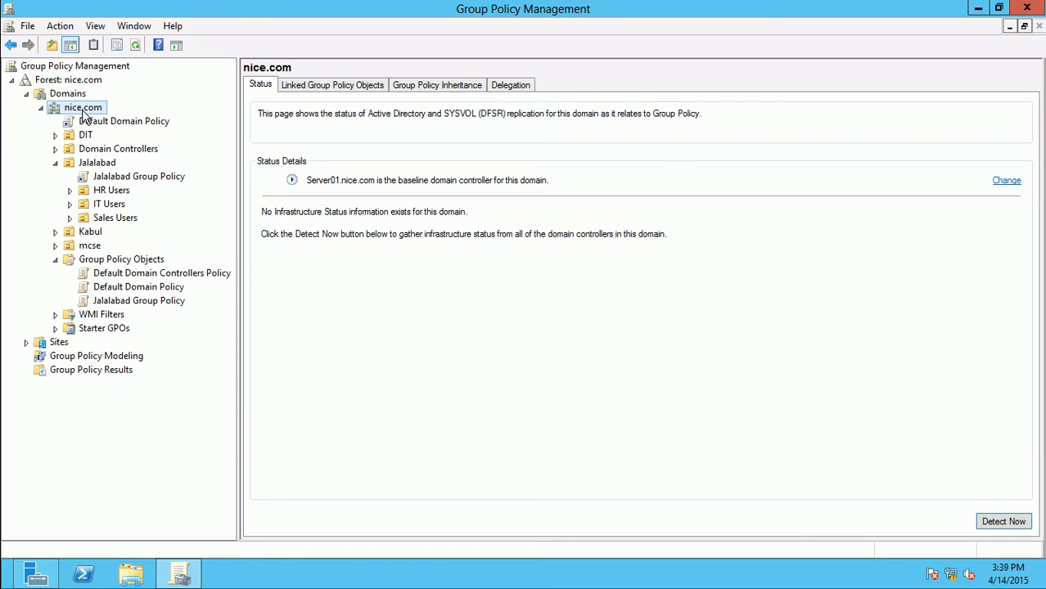
pyautogui.click(119, 218)
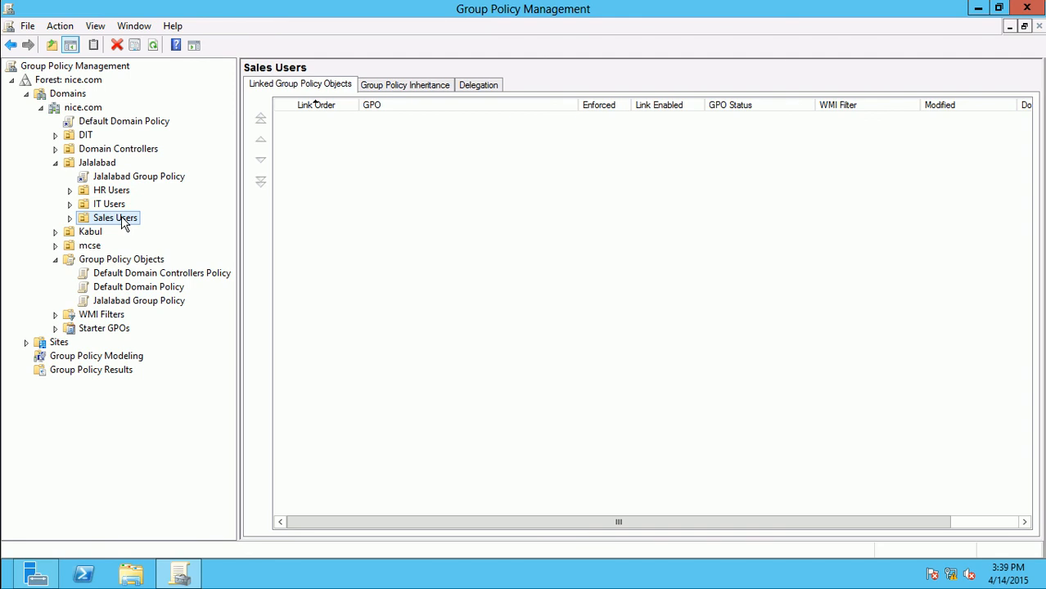
# Turn on Block Inheritance for the Sales Users OU, then view the nice.com domain status page
pyautogui.rightClick(122, 216)
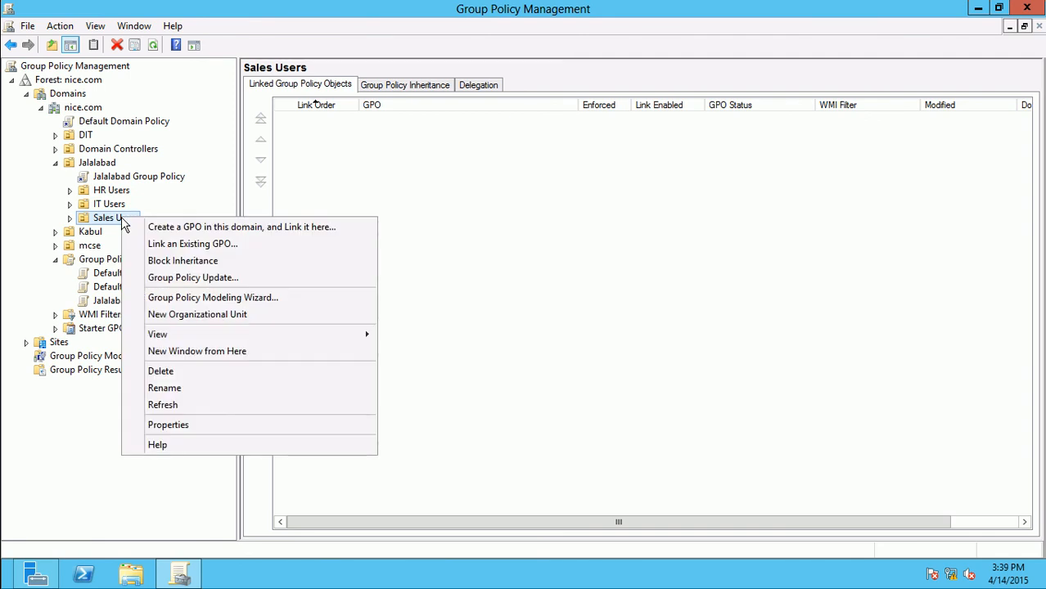
pyautogui.click(154, 269)
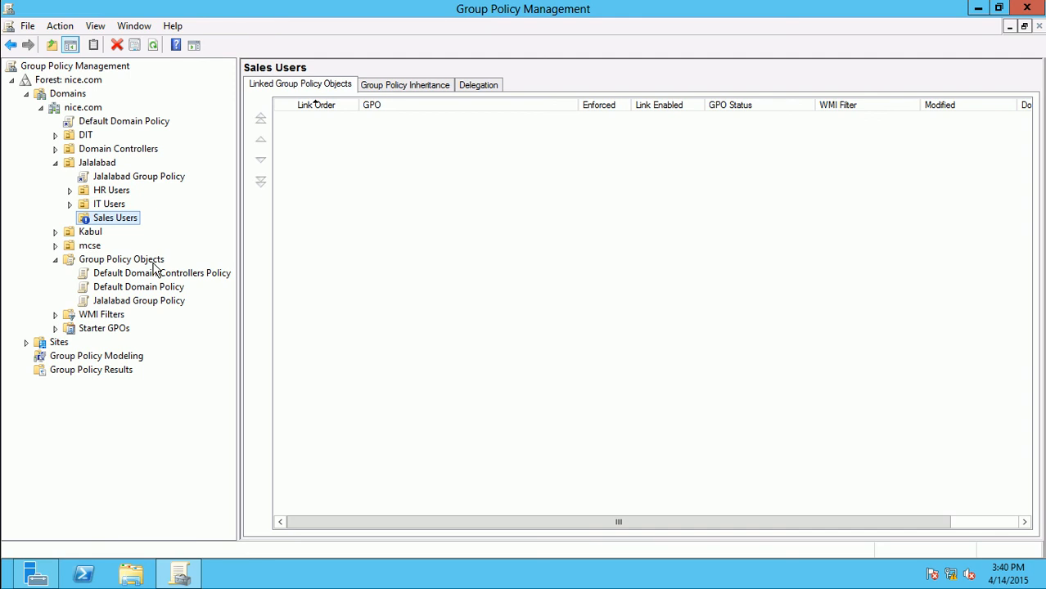
pyautogui.click(91, 108)
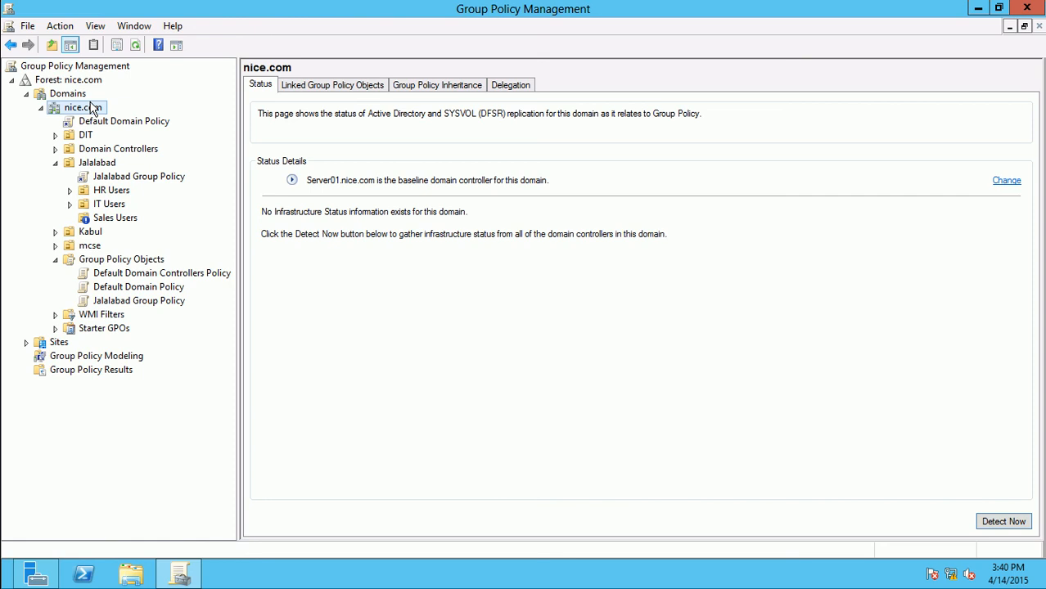
# Switch to the Windows 7 client session and log the current user off
pyautogui.click(696, 10)
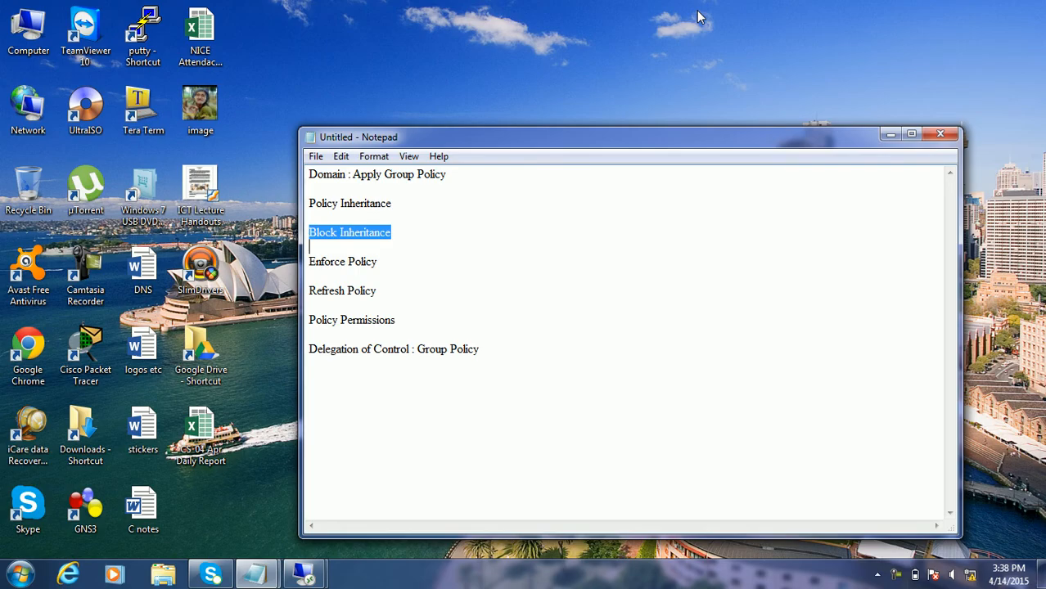
pyautogui.moveTo(303, 575)
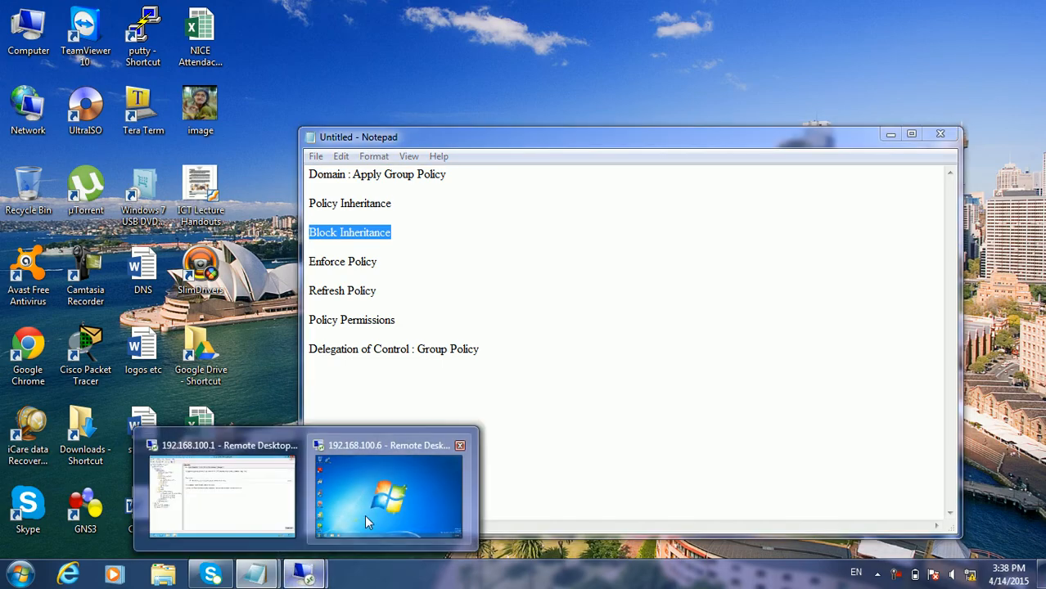
pyautogui.click(364, 521)
pyautogui.press('super+r')
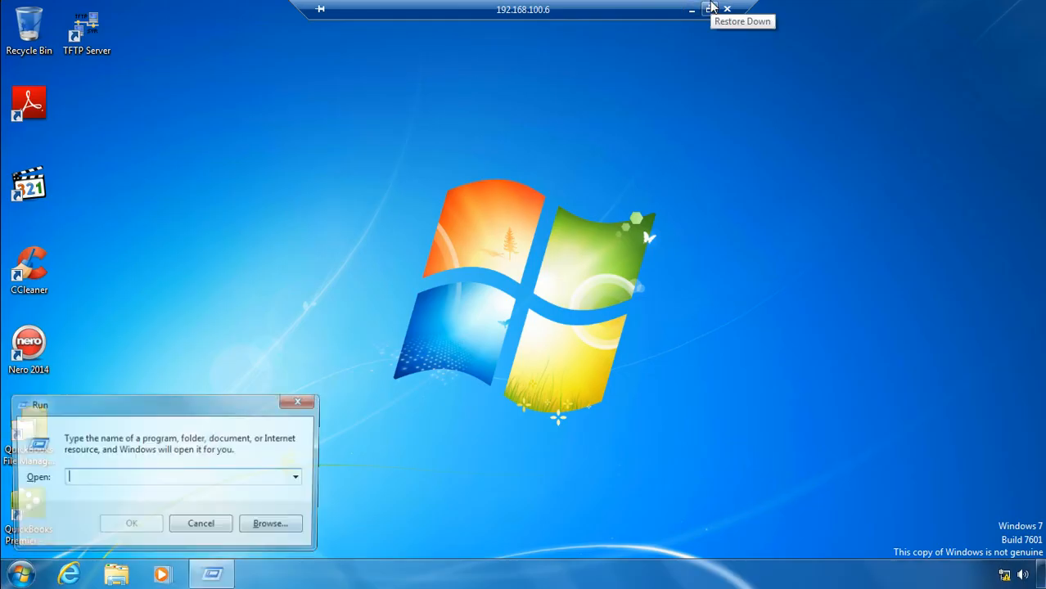
pyautogui.write('gpupdate')
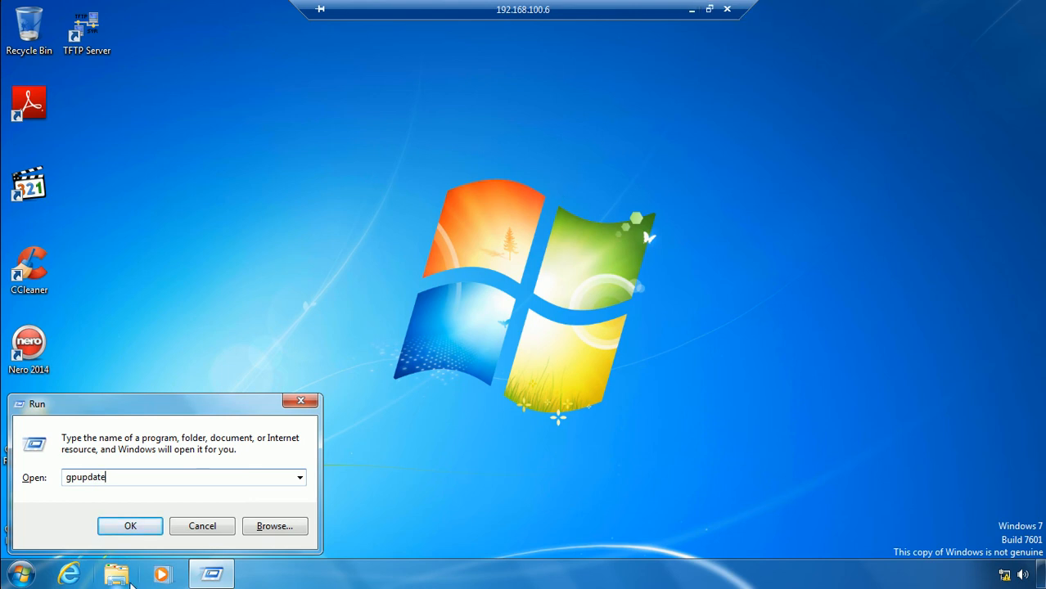
pyautogui.click(21, 573)
pyautogui.click(230, 540)
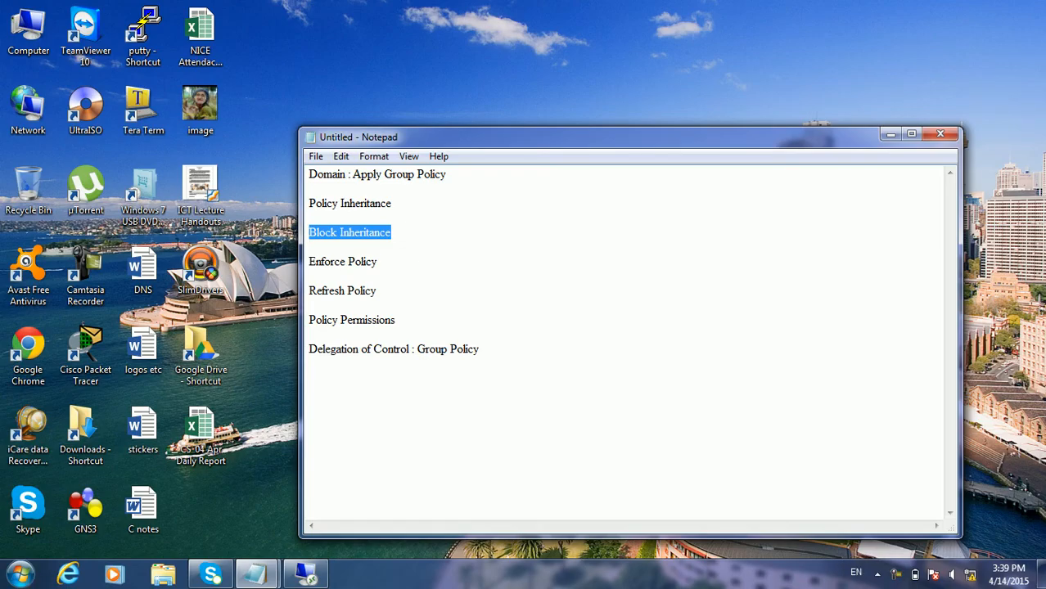
# Reconnect to 192.168.100.6 with the account password and dismiss the activation notices
pyautogui.click(22, 573)
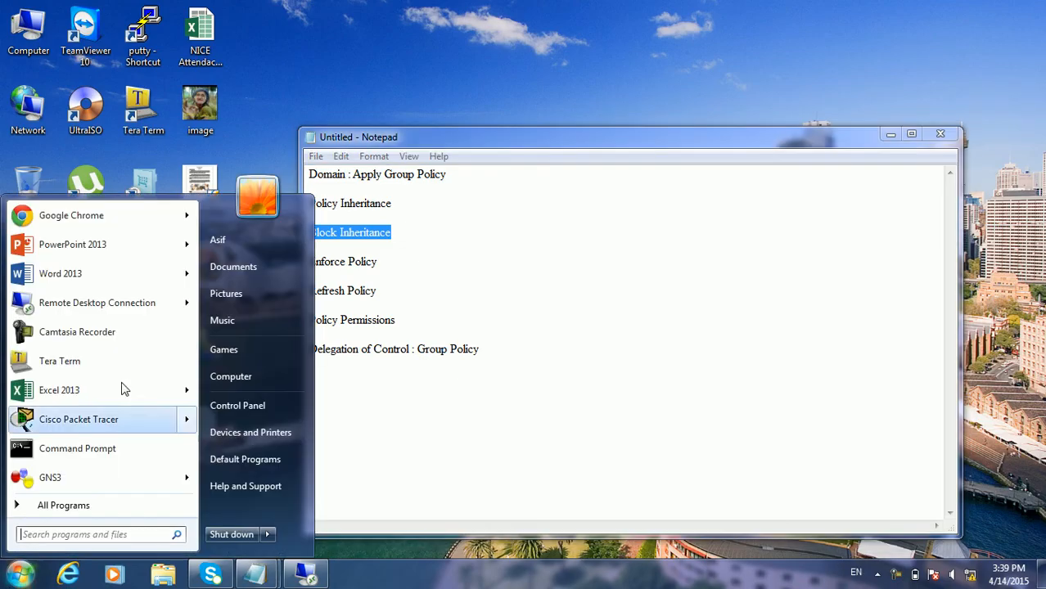
pyautogui.click(123, 309)
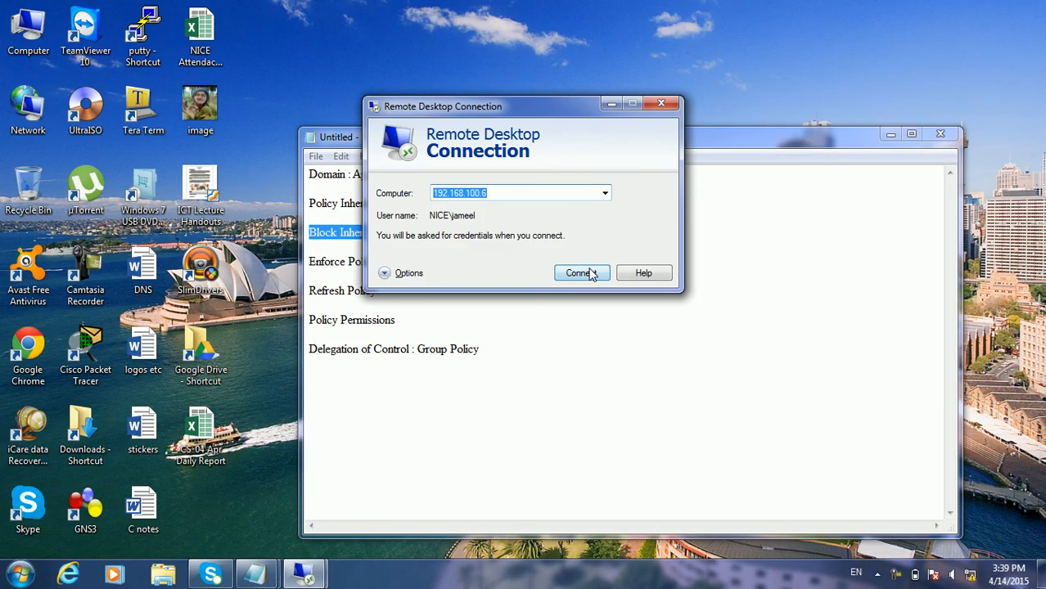
pyautogui.click(589, 272)
pyautogui.write('******')
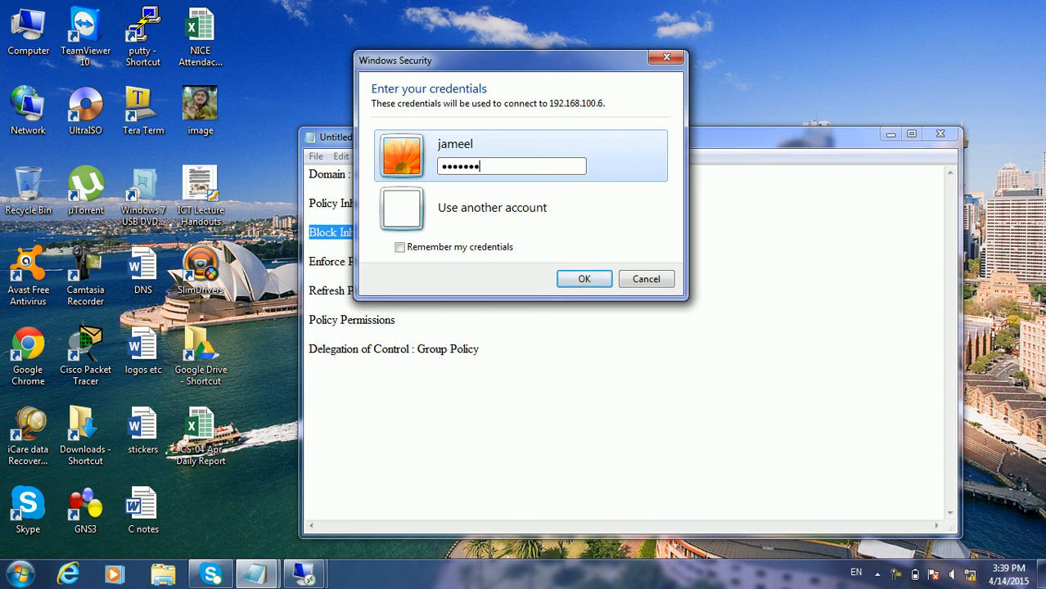
pyautogui.press('Return')
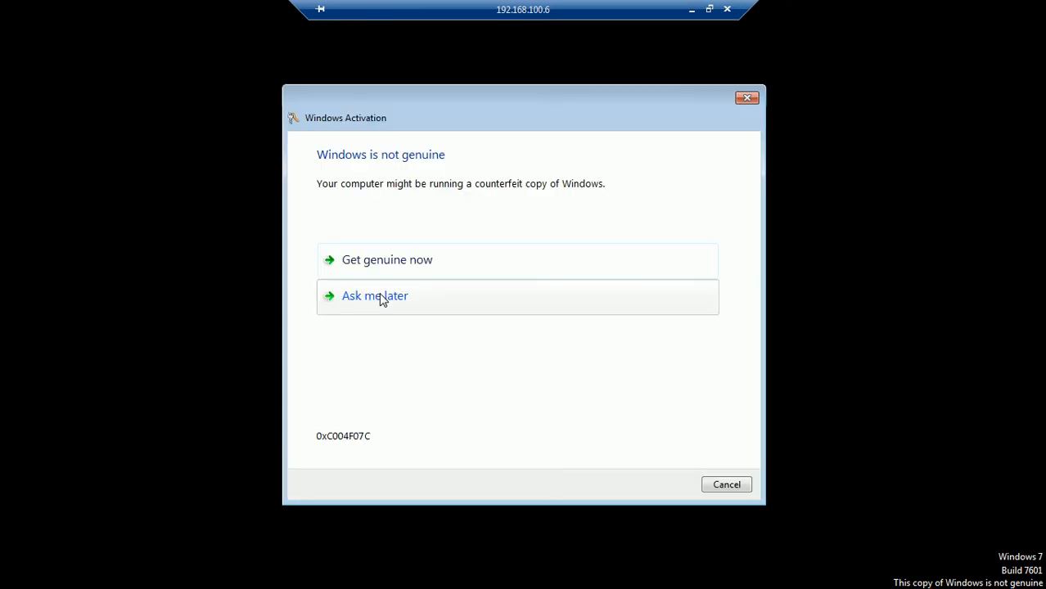
pyautogui.click(382, 298)
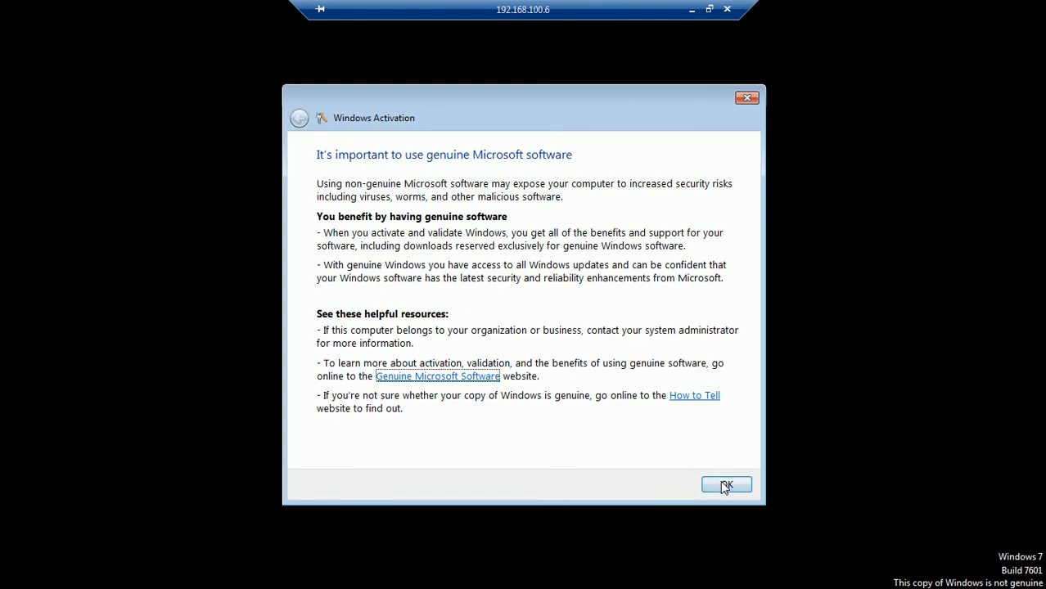
pyautogui.click(724, 485)
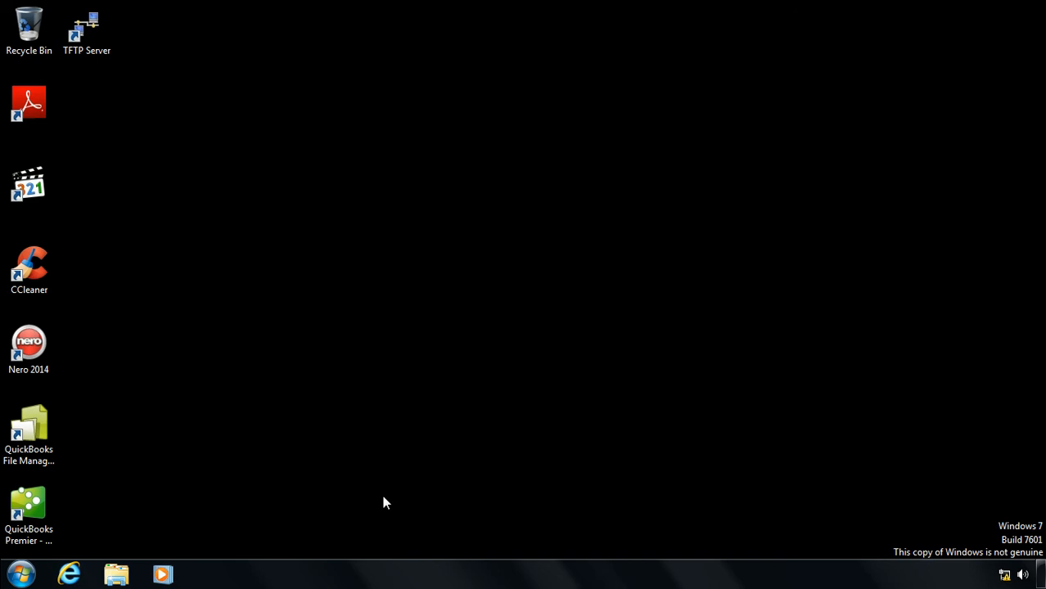
# Open and close the taskbar properties and the Control Panel on the client
pyautogui.rightClick(357, 580)
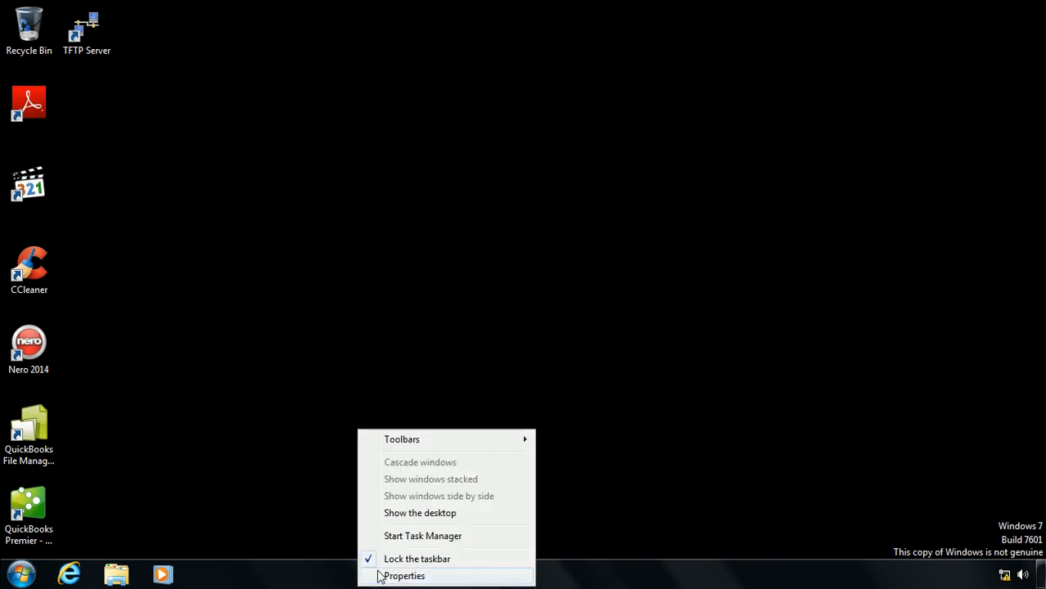
pyautogui.click(404, 576)
pyautogui.click(214, 534)
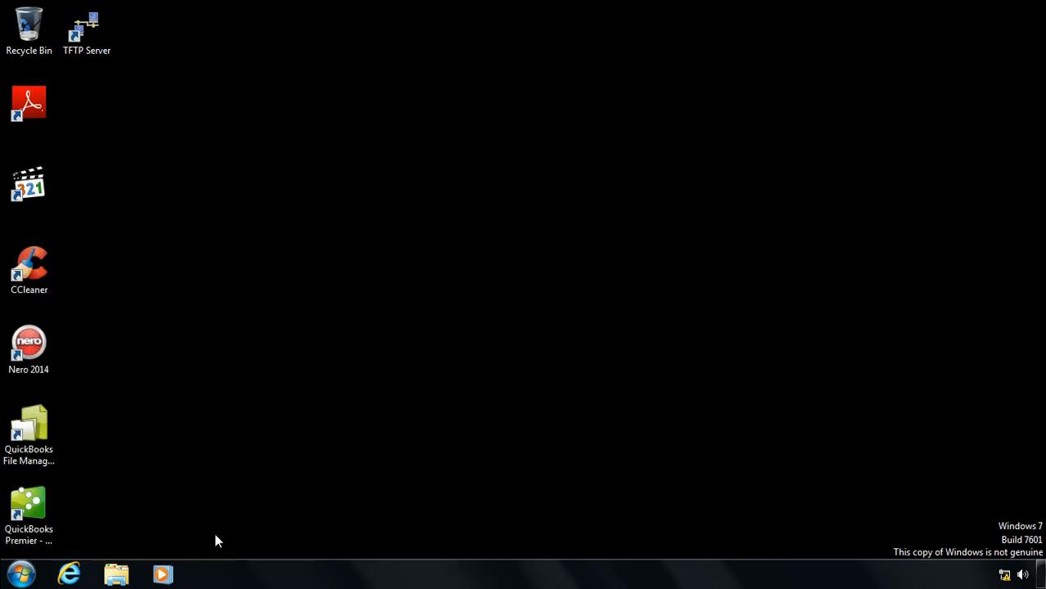
pyautogui.click(21, 575)
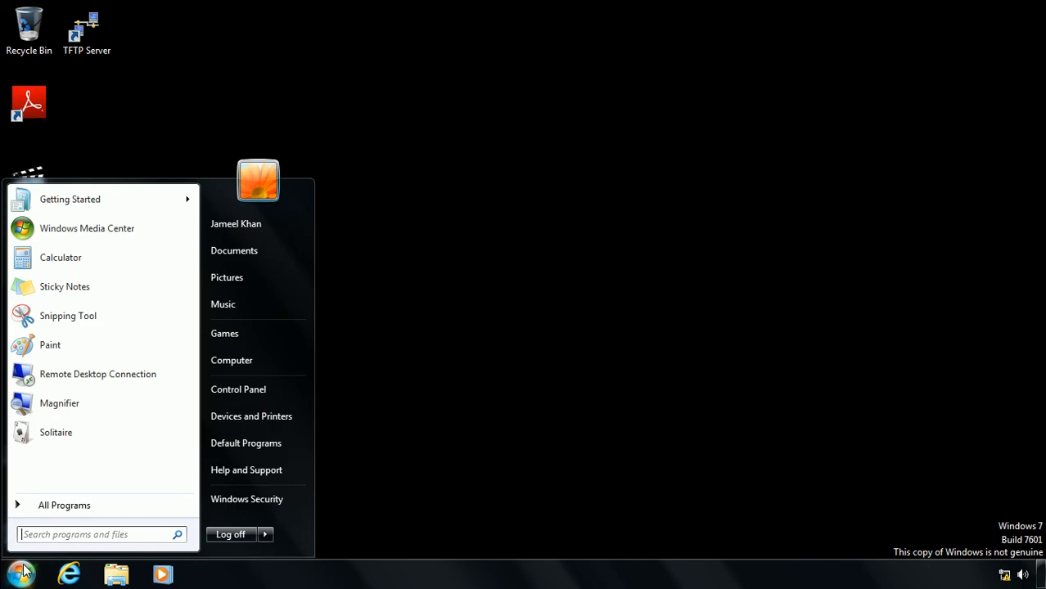
pyautogui.click(245, 389)
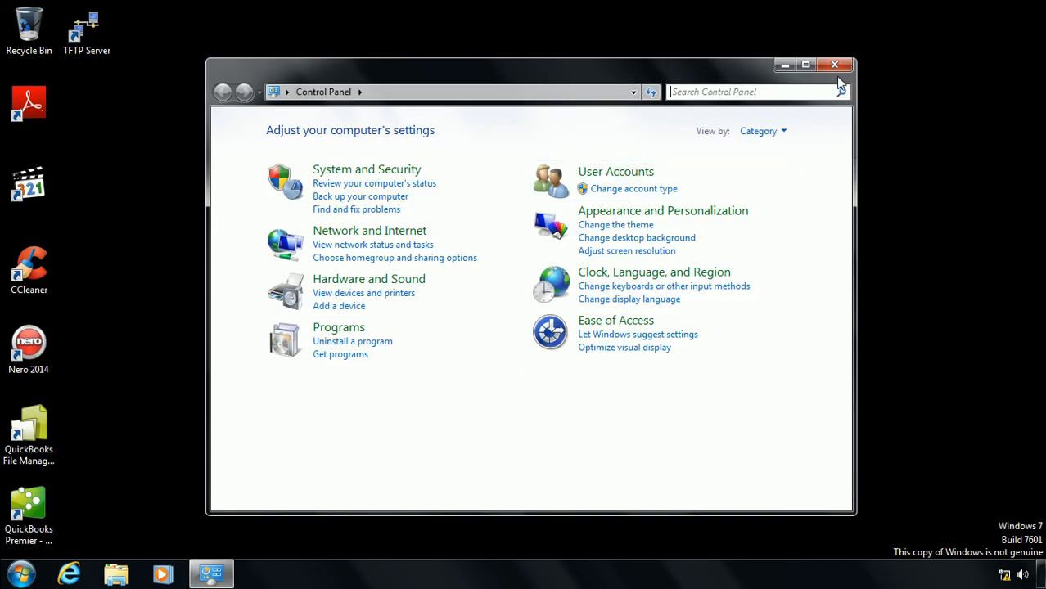
pyautogui.click(834, 65)
# Enable the Computer desktop icon through Personalization, then close Personalization
pyautogui.rightClick(836, 69)
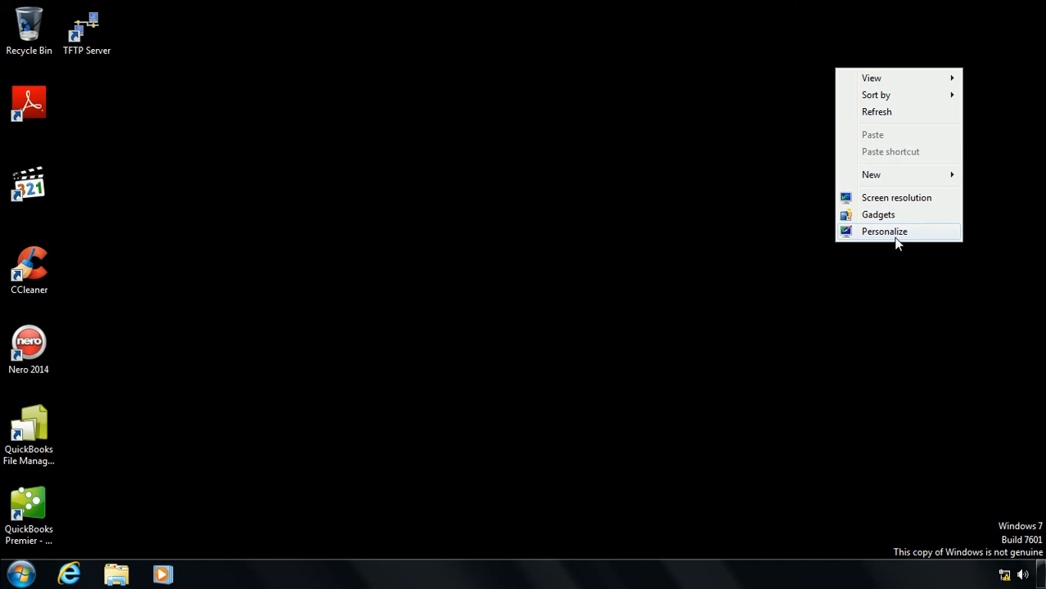
pyautogui.click(884, 232)
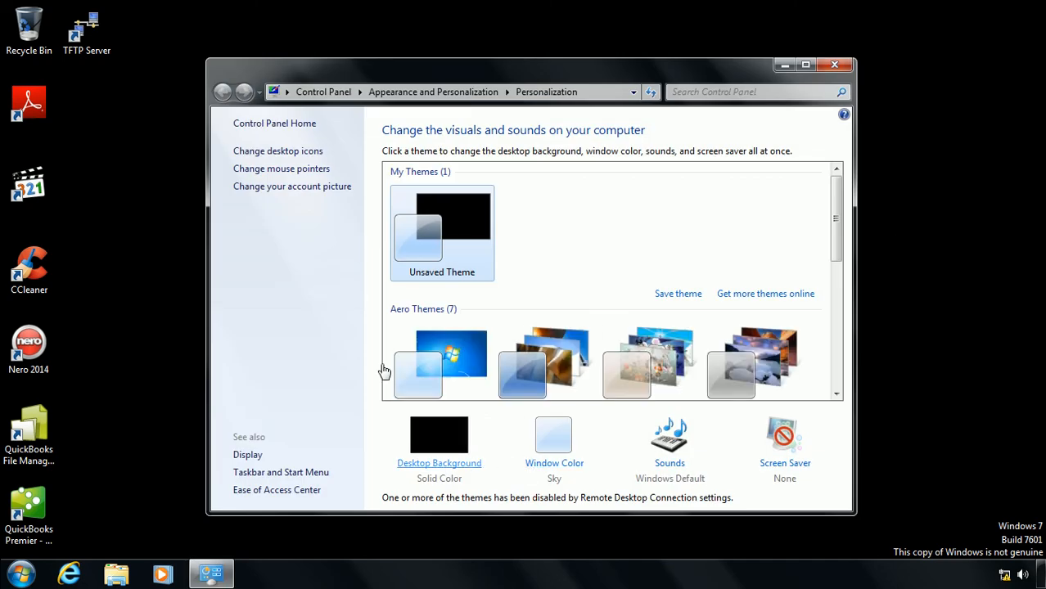
pyautogui.click(310, 151)
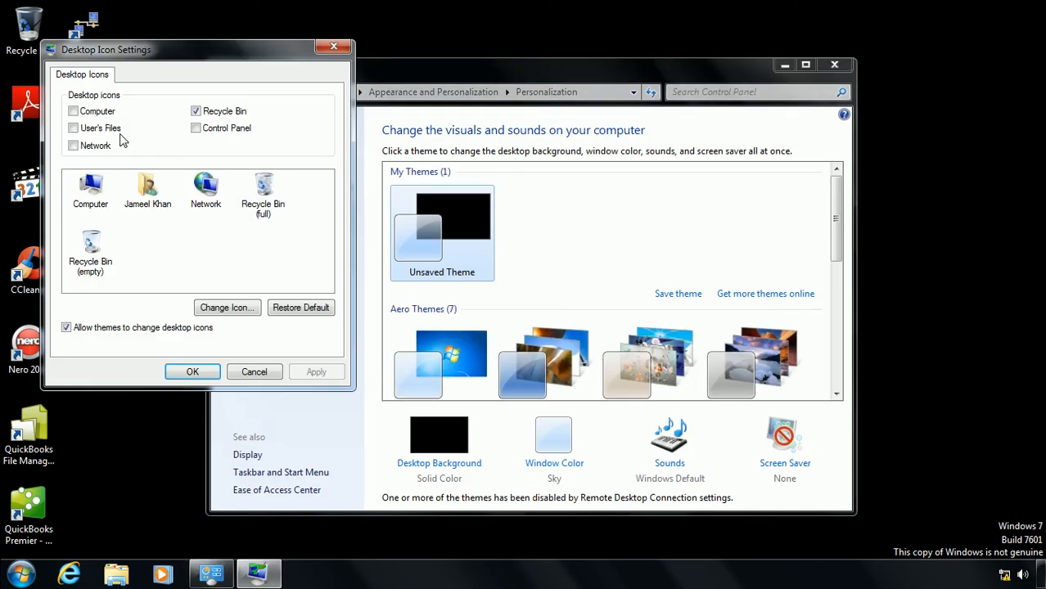
pyautogui.click(73, 112)
pyautogui.click(203, 372)
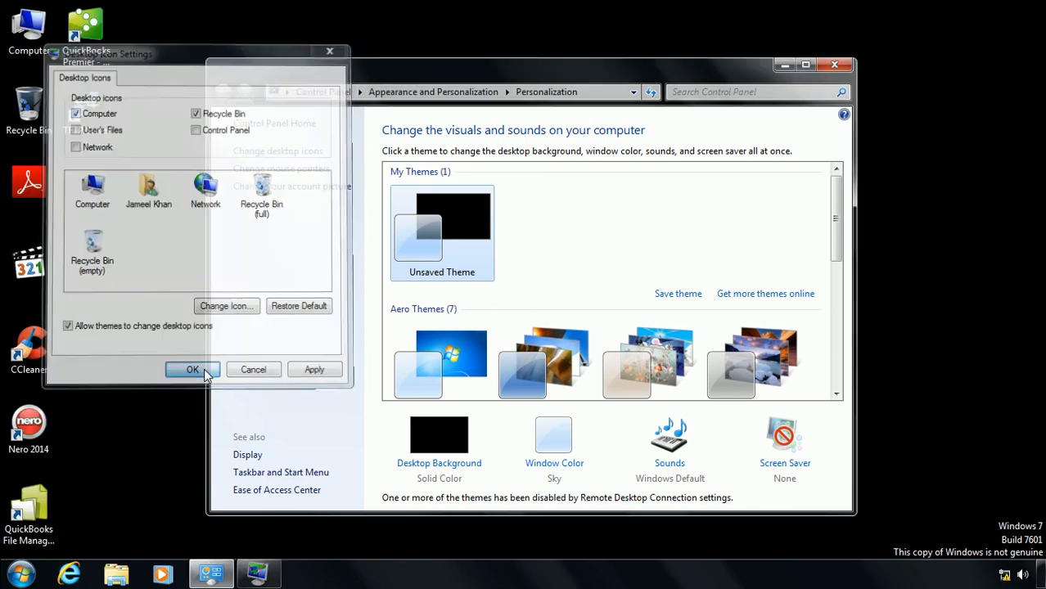
pyautogui.click(831, 71)
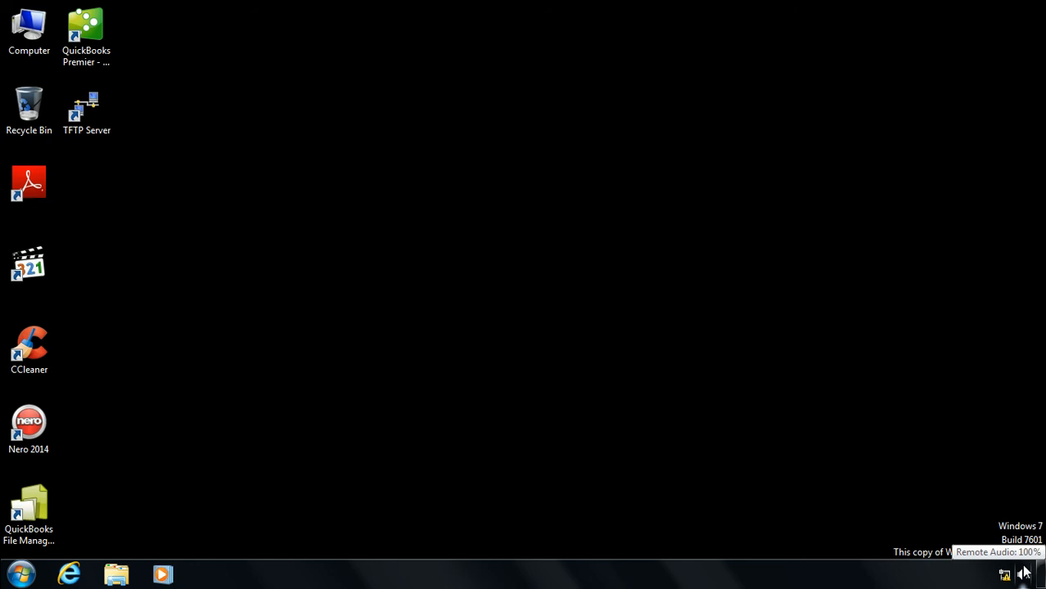
# Return to the 192.168.100.1 server session and verify Sales Users still blocks inheritance
pyautogui.moveTo(656, 6)
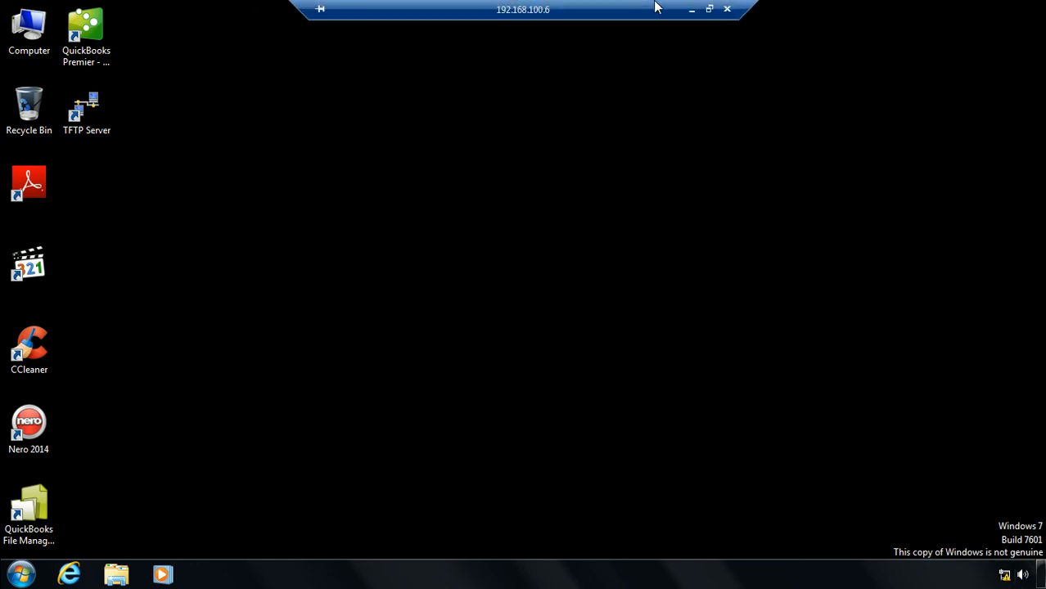
pyautogui.click(692, 9)
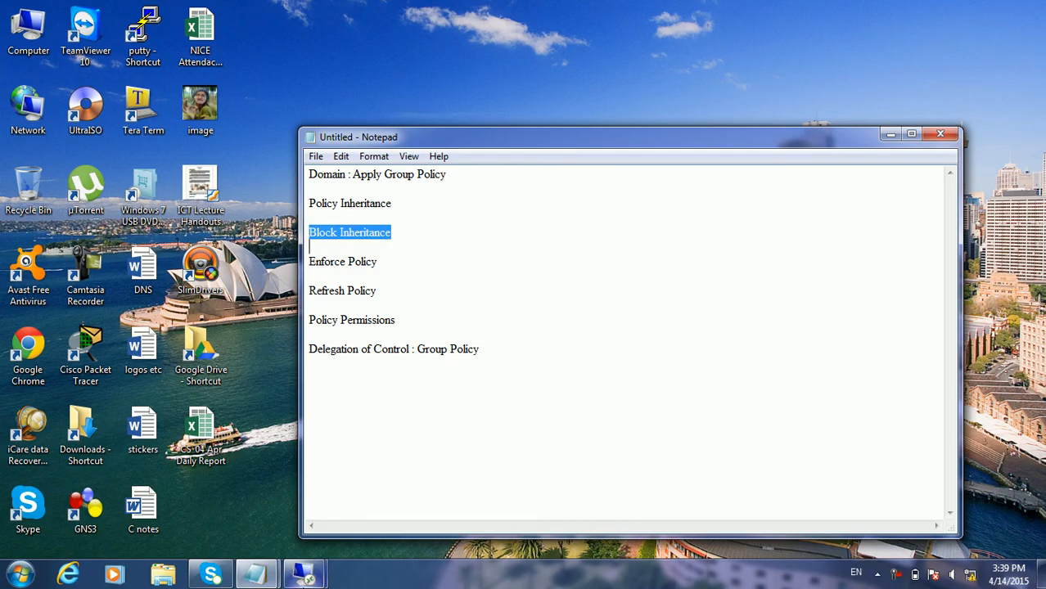
pyautogui.moveTo(304, 579)
pyautogui.click(232, 507)
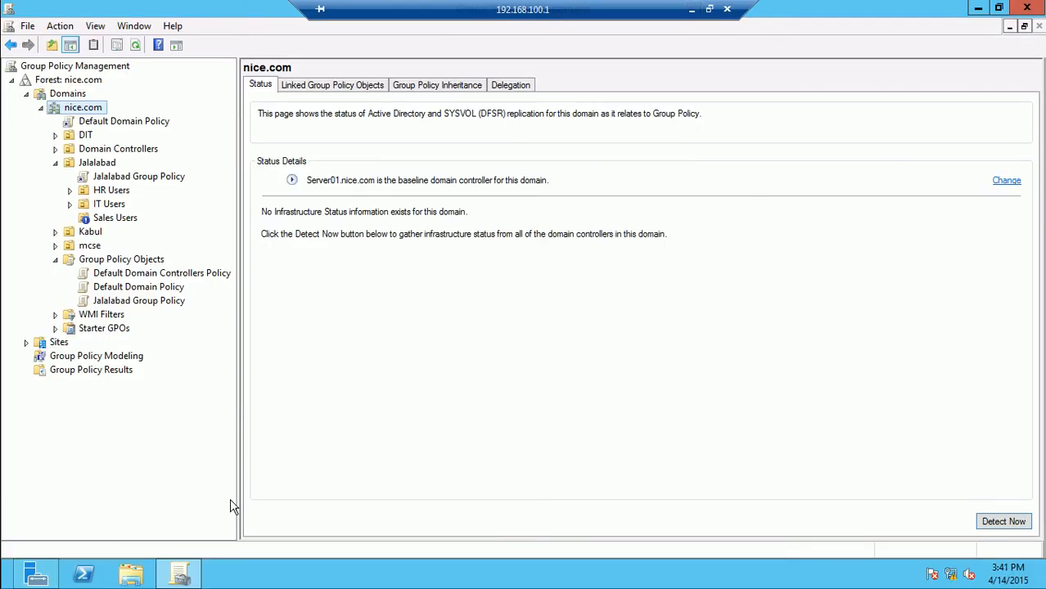
pyautogui.click(108, 219)
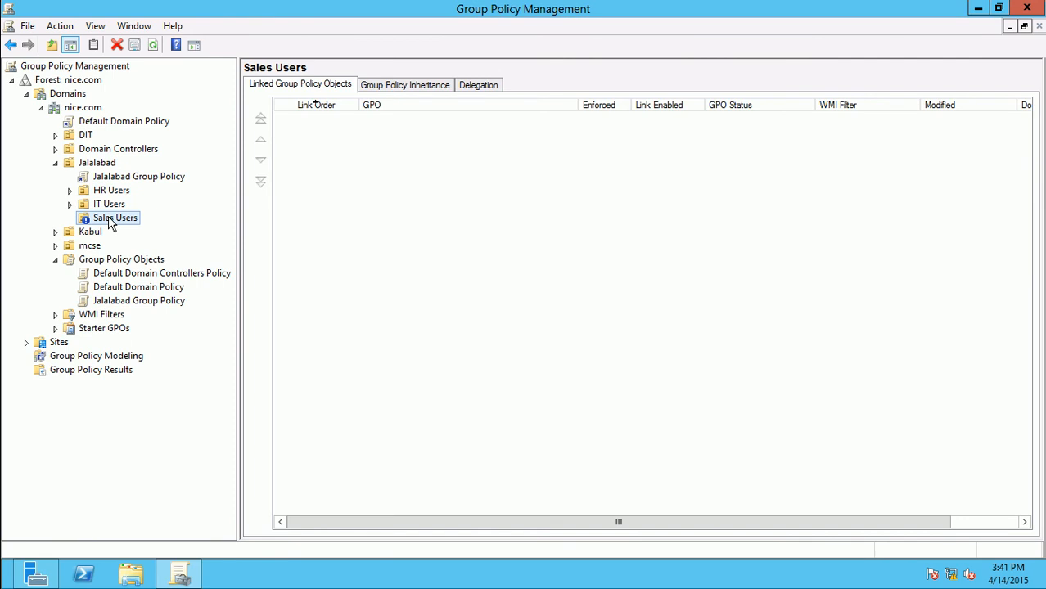
pyautogui.rightClick(109, 218)
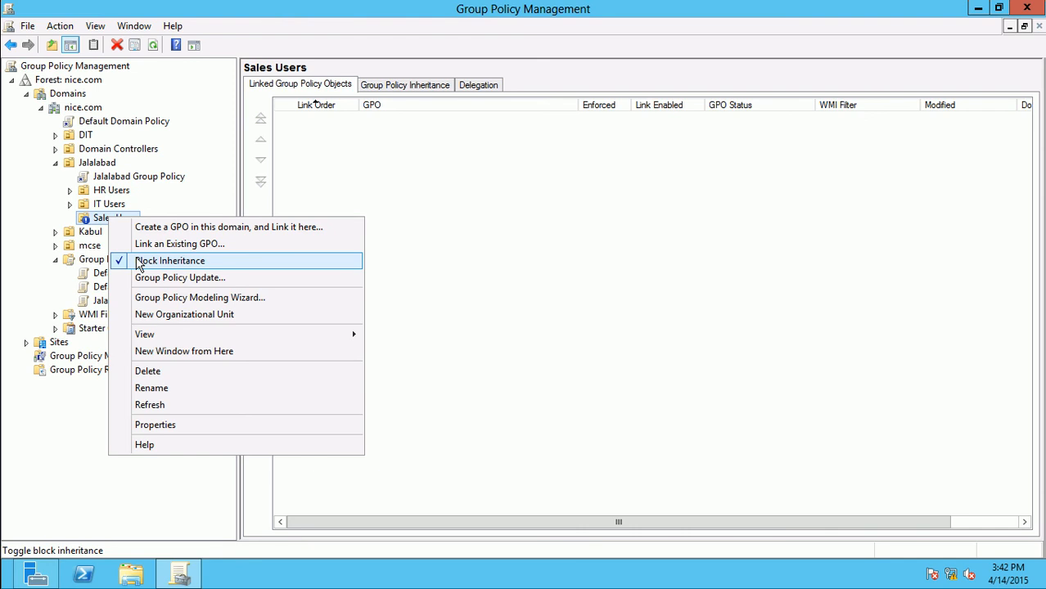
# Set the Jalalabad Group Policy link on the Jalalabad OU to Enforced
pyautogui.click(130, 179)
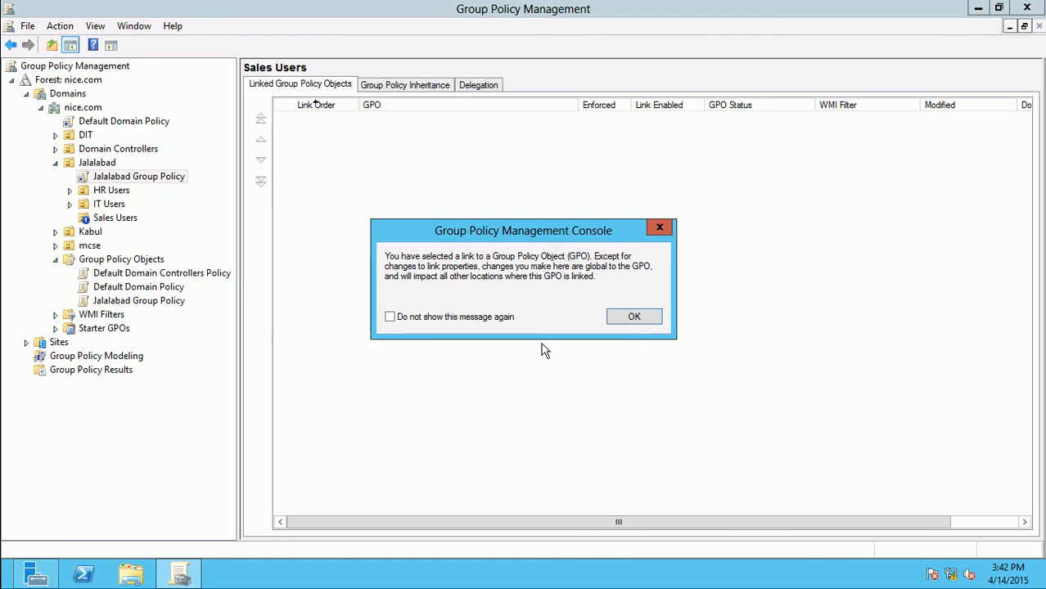
pyautogui.click(630, 318)
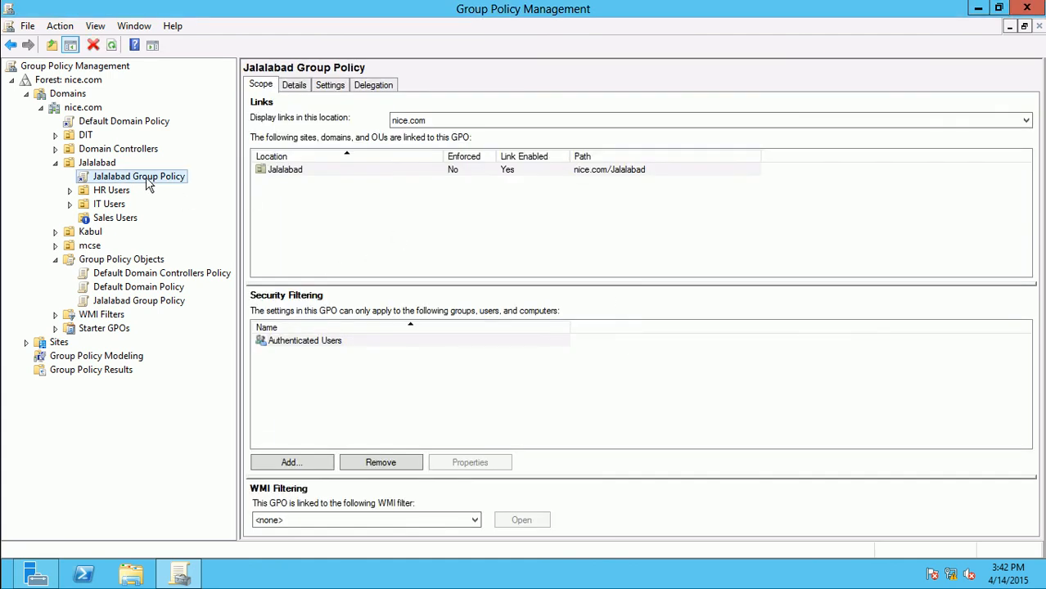
pyautogui.rightClick(150, 184)
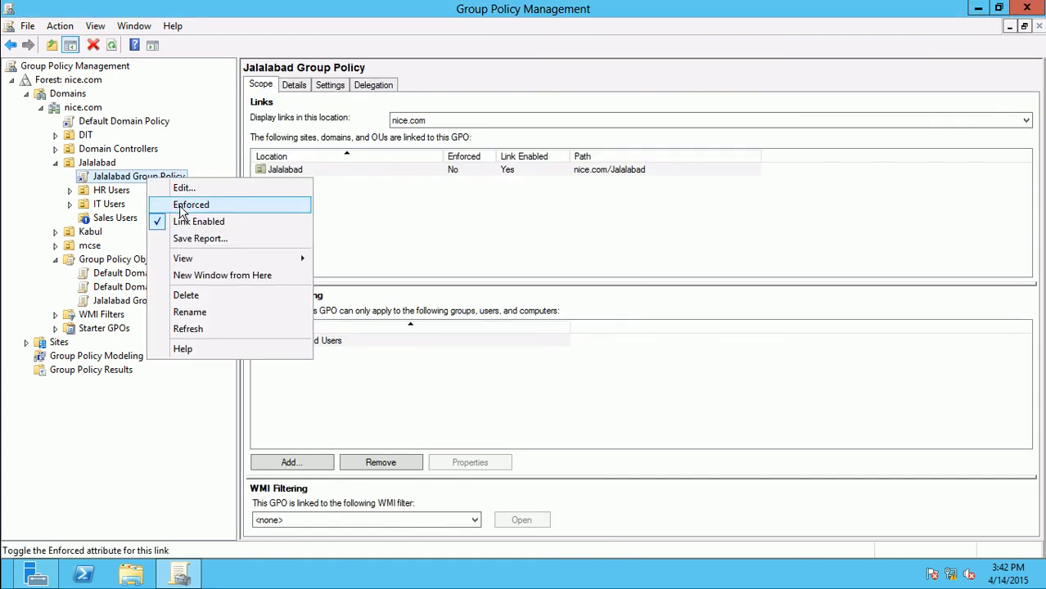
pyautogui.click(182, 206)
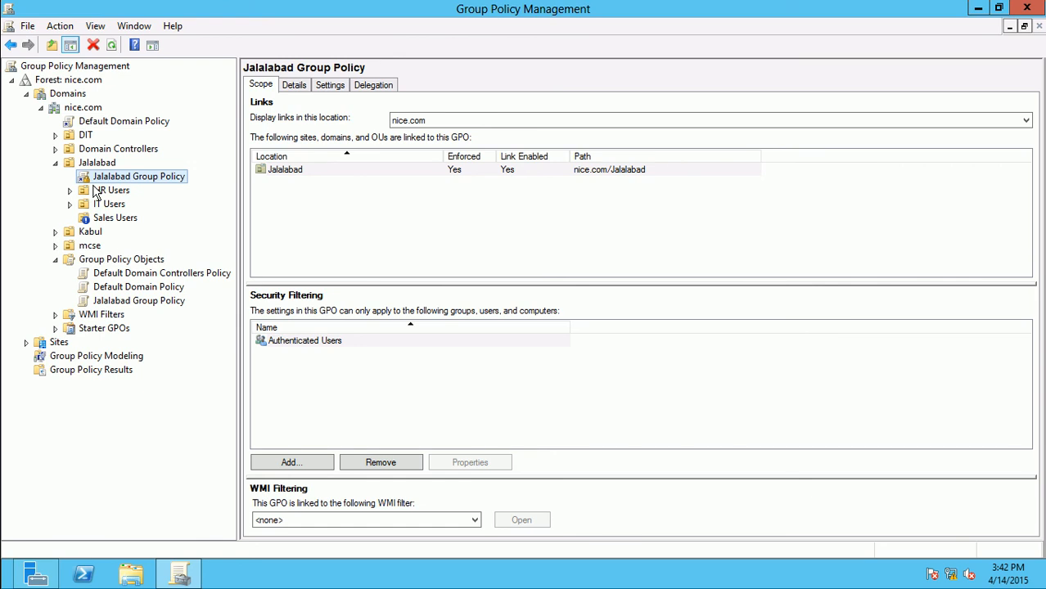
# Switch to the Windows 7 client session and run gpupdate from Win+R
pyautogui.moveTo(619, 6)
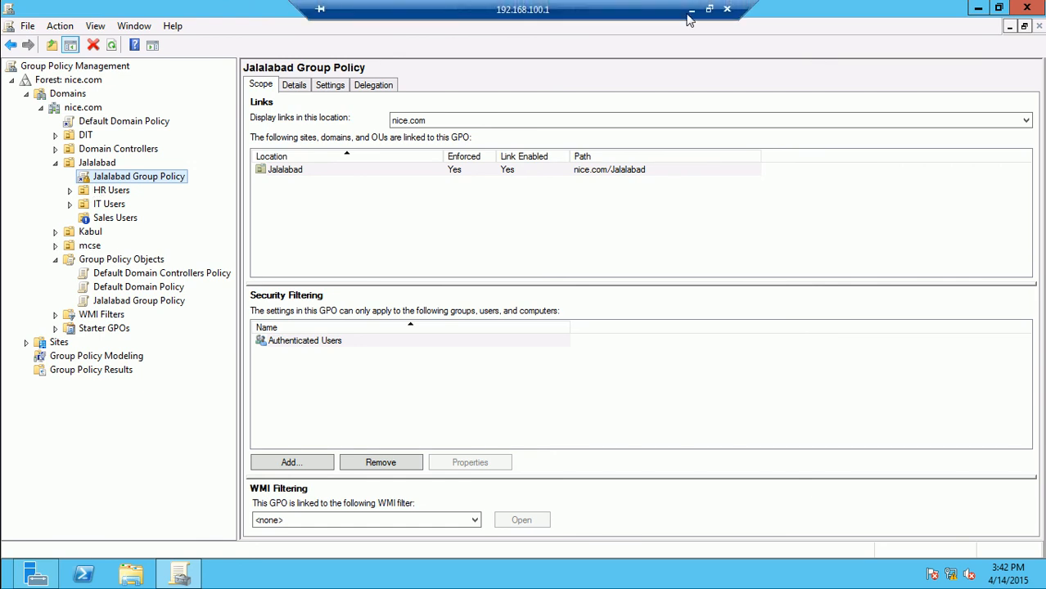
pyautogui.click(691, 10)
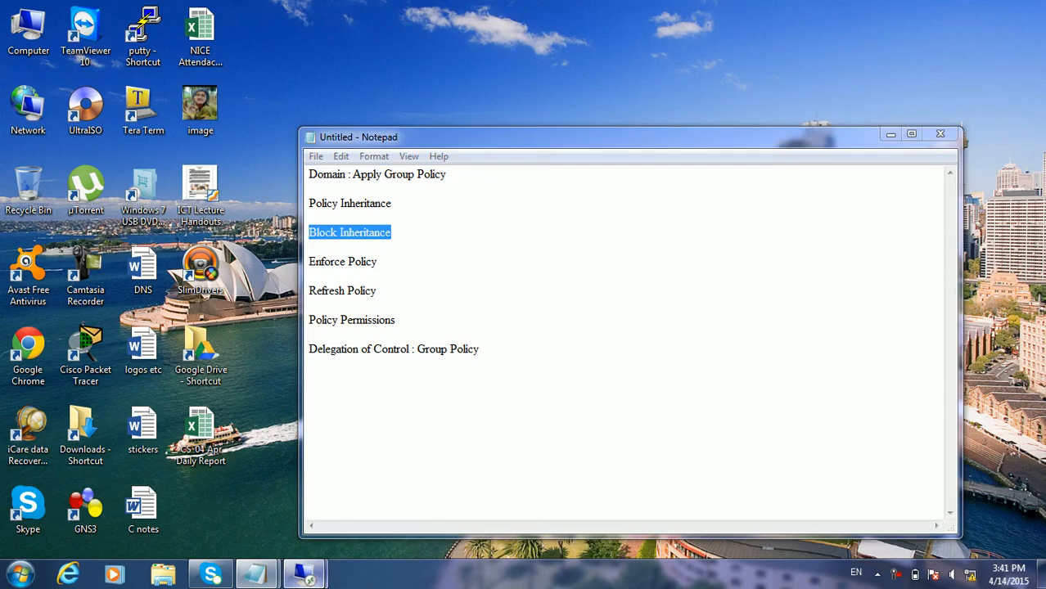
pyautogui.moveTo(303, 575)
pyautogui.click(389, 497)
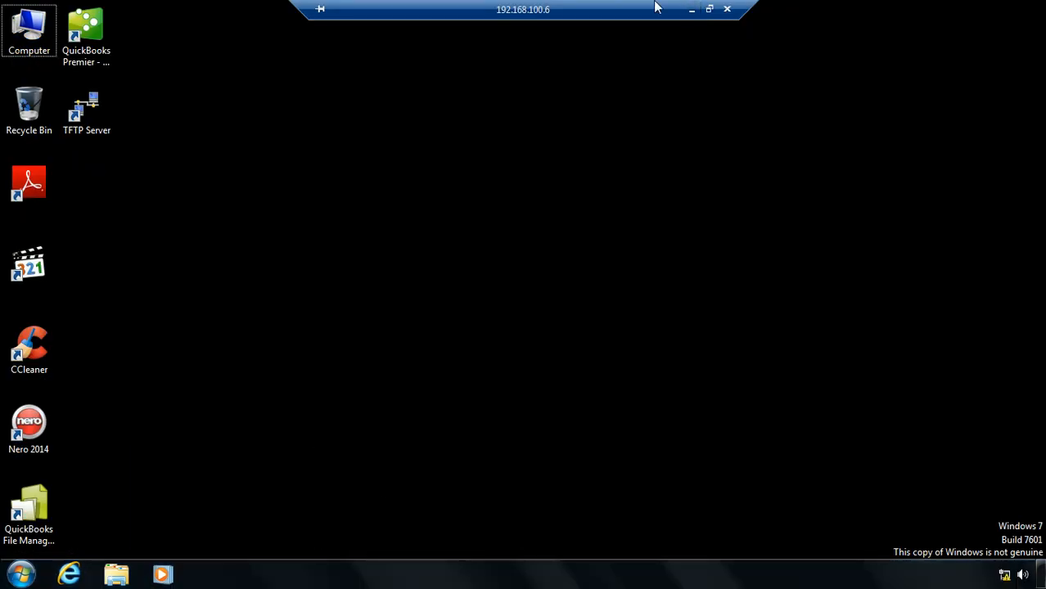
pyautogui.press('super+r')
pyautogui.write('gpupdate')
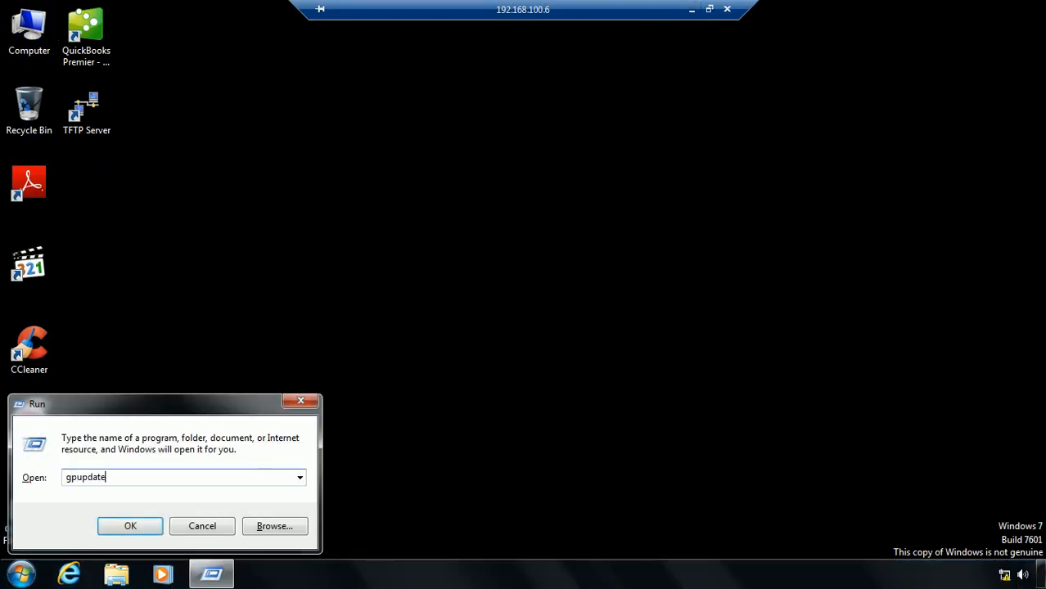
pyautogui.press('Return')
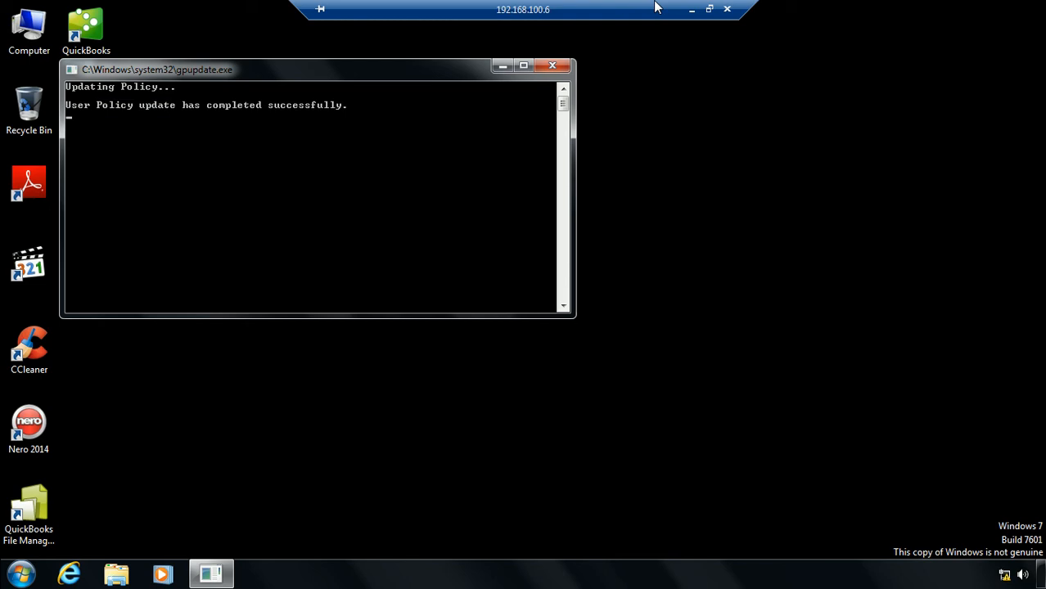
# Test taskbar properties and Personalize, dismissing the restrictions and unspecified error messages
pyautogui.click(21, 575)
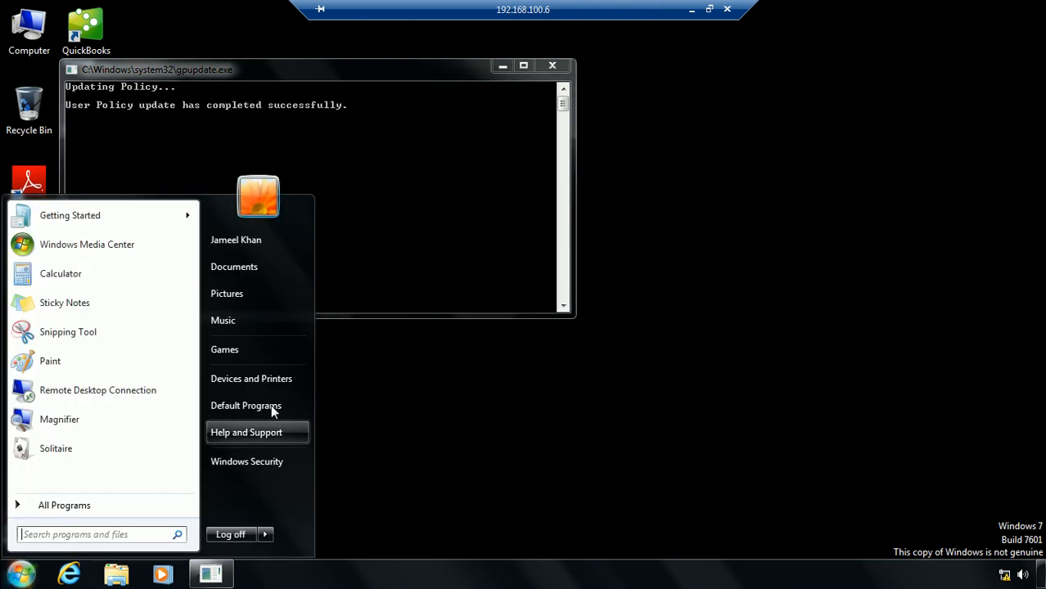
pyautogui.rightClick(360, 569)
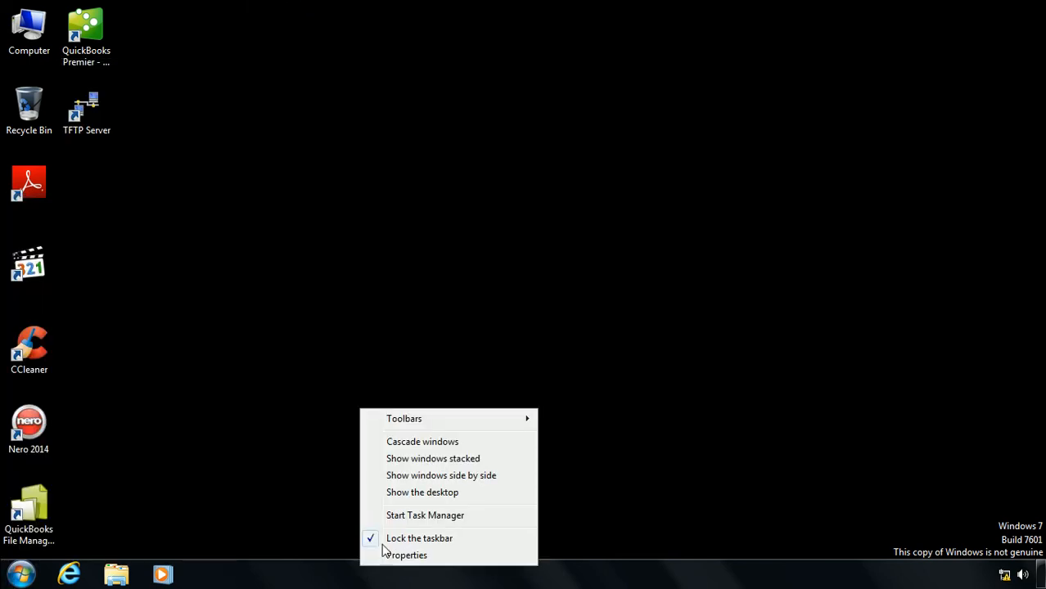
pyautogui.click(400, 556)
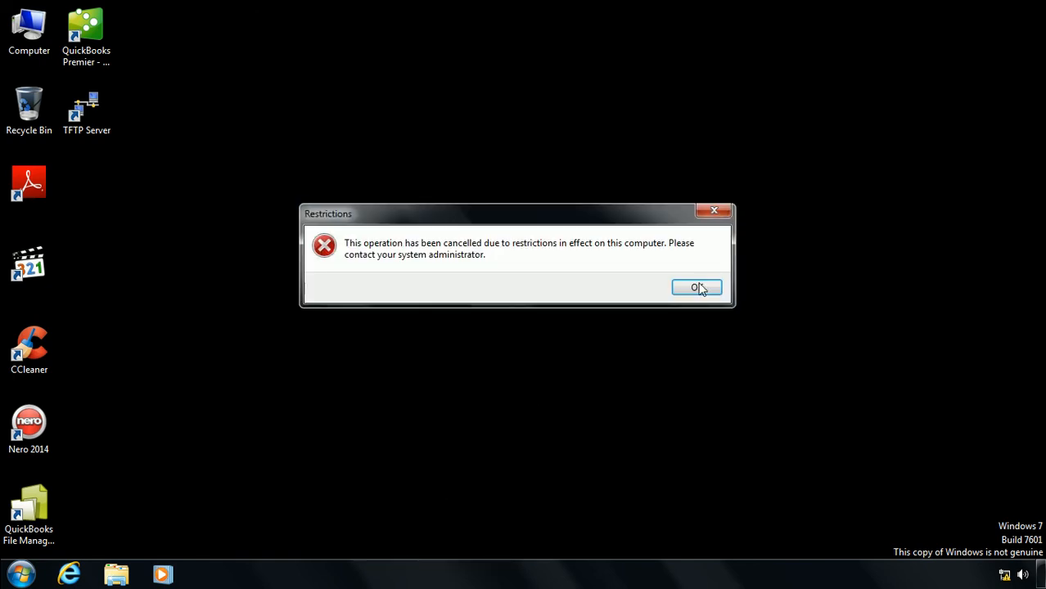
pyautogui.click(697, 286)
pyautogui.rightClick(698, 282)
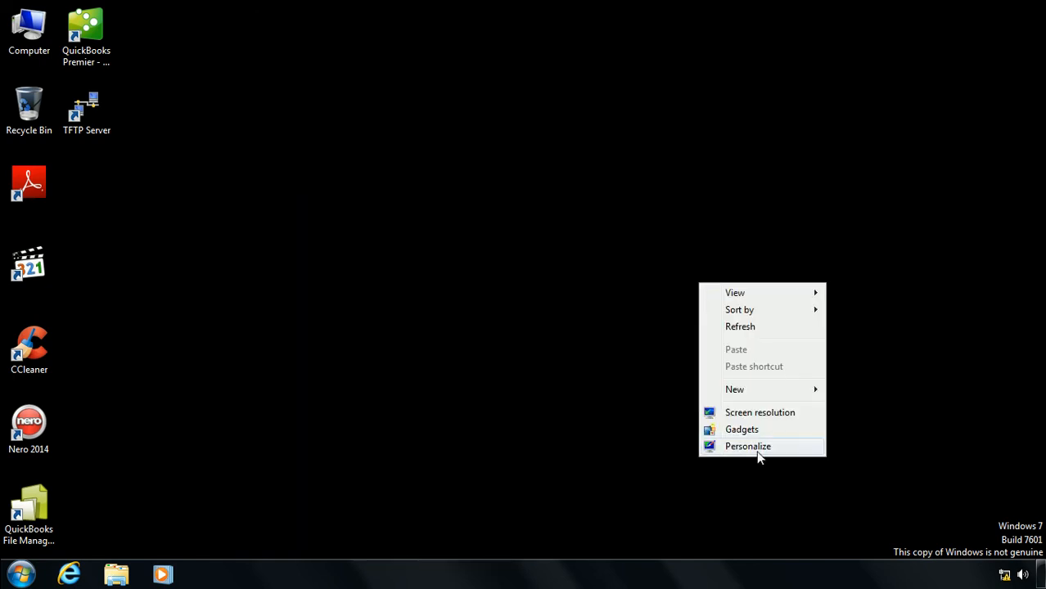
pyautogui.click(758, 448)
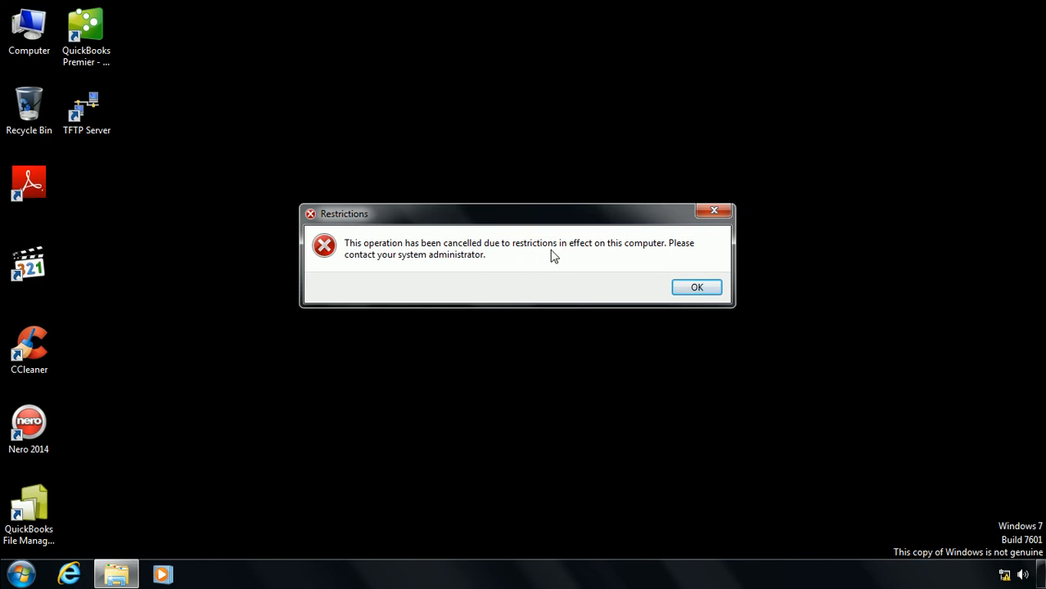
pyautogui.click(694, 287)
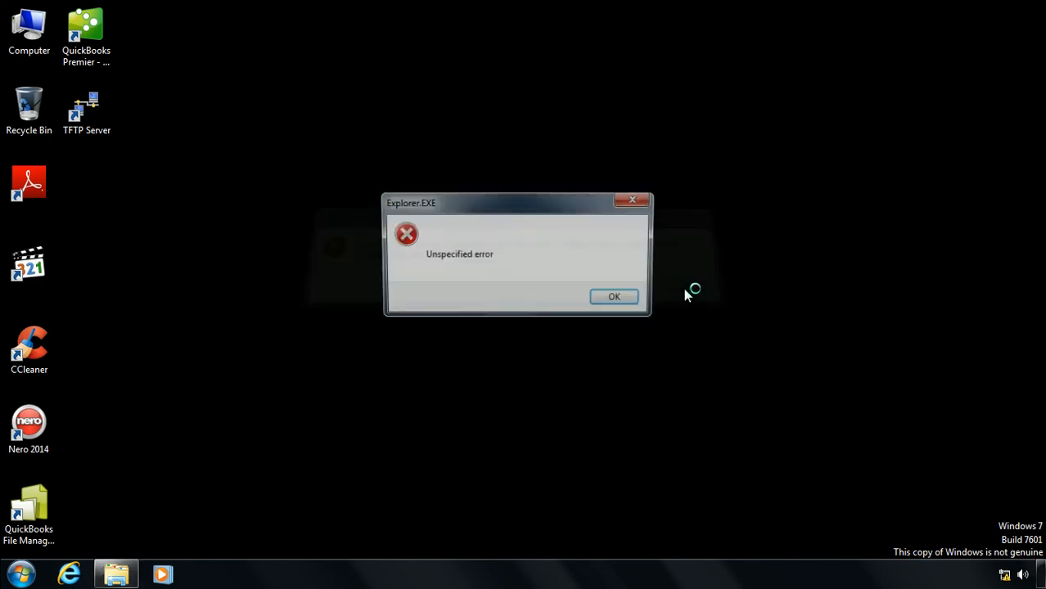
pyautogui.click(630, 302)
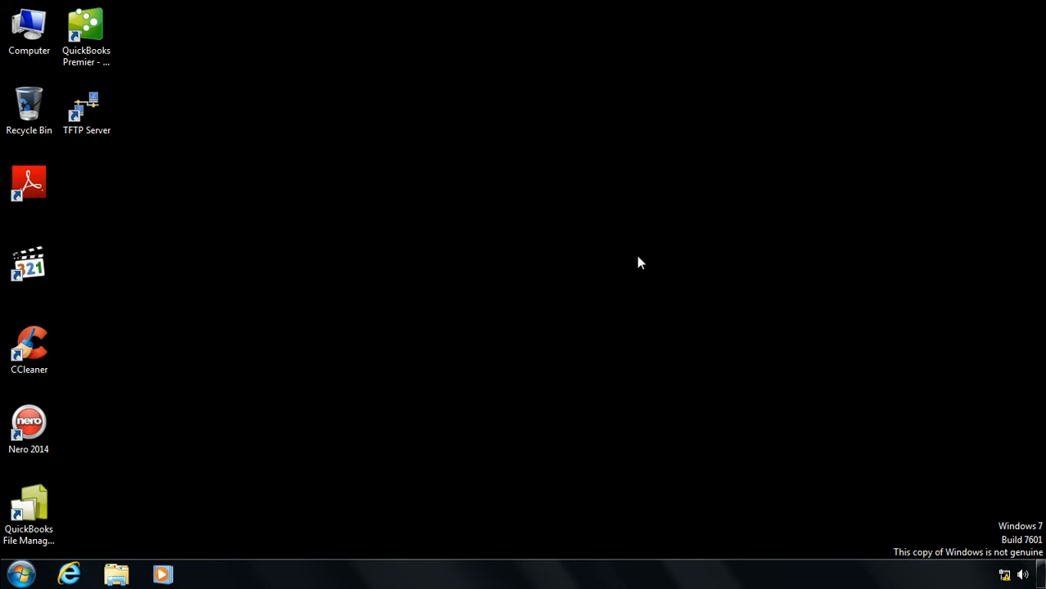
# Under Refresh Policy, add the lines '90 Mins, Random 30 Mins' and 'gpupdate (cmd)'
pyautogui.click(691, 10)
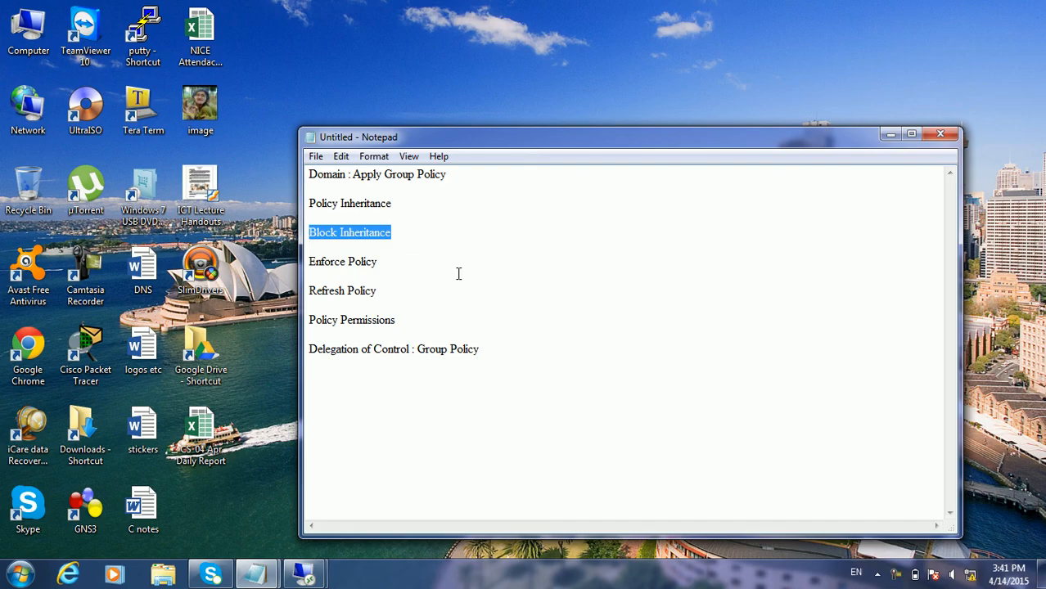
pyautogui.click(366, 293)
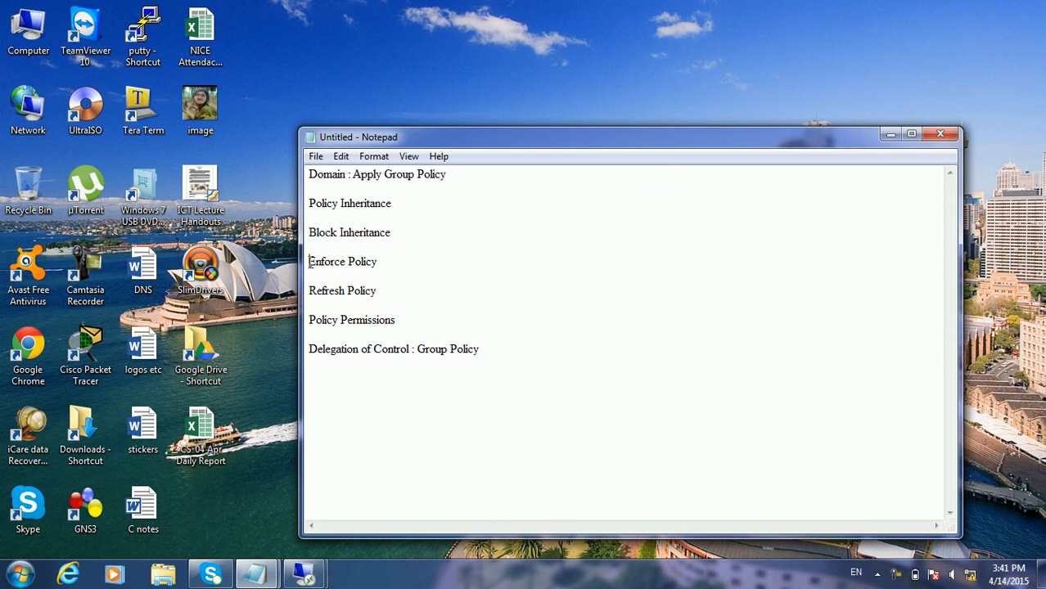
pyautogui.moveTo(310, 203); pyautogui.dragTo(377, 263)
pyautogui.click(348, 261)
pyautogui.click(377, 290)
pyautogui.press('Return')
pyautogui.press('Return')
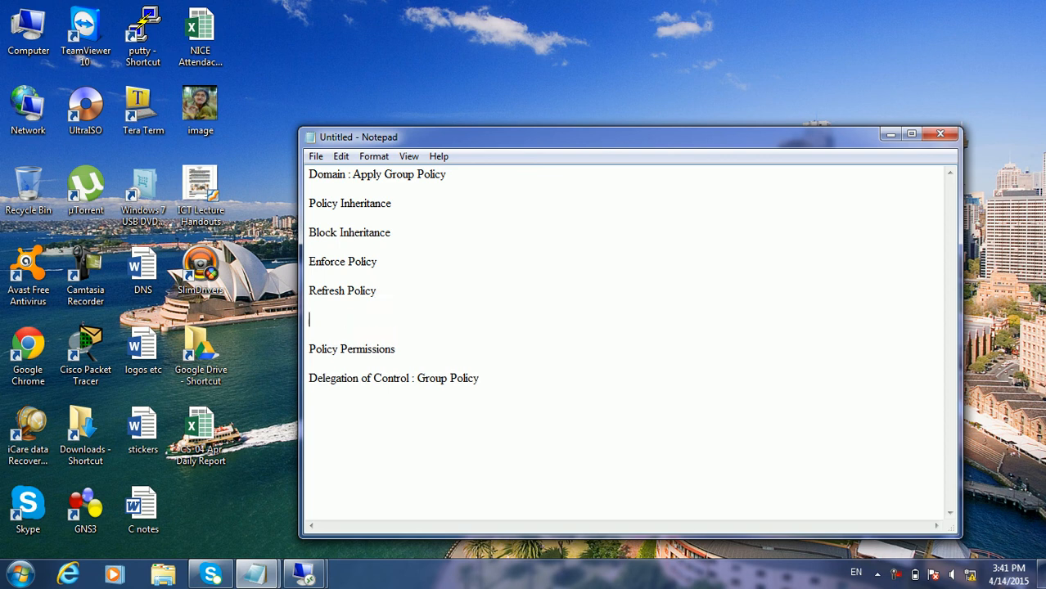
pyautogui.write('90  Mins, Random 30 Mins')
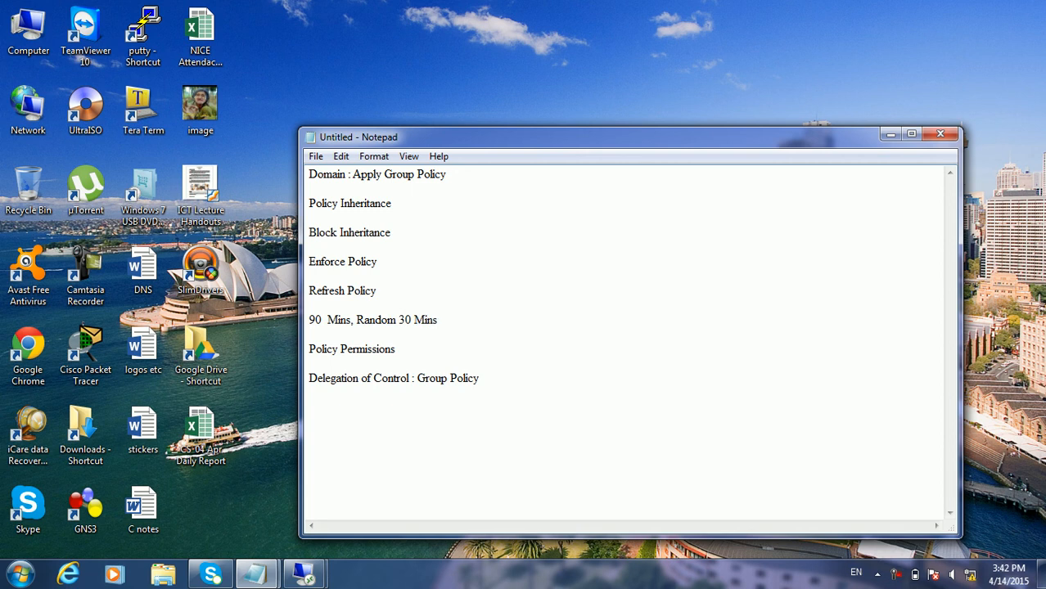
pyautogui.press('Return')
pyautogui.write('gpupd')
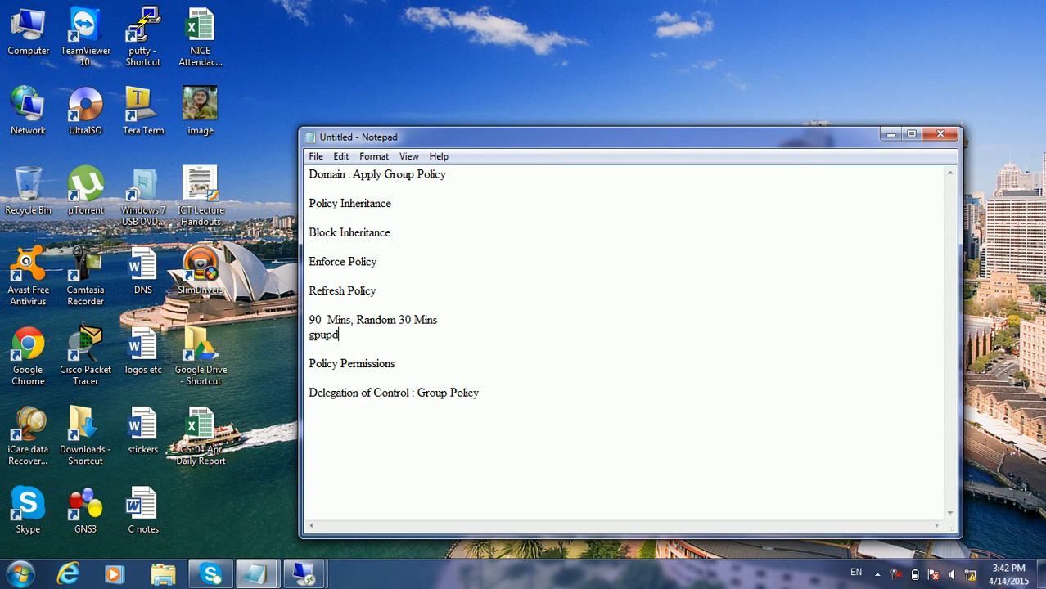
pyautogui.write('ate (cmd)')
# Add the lines 'powershell: invoke-gpupdate' and 'Refresh', fixing the typos
pyautogui.press('Return')
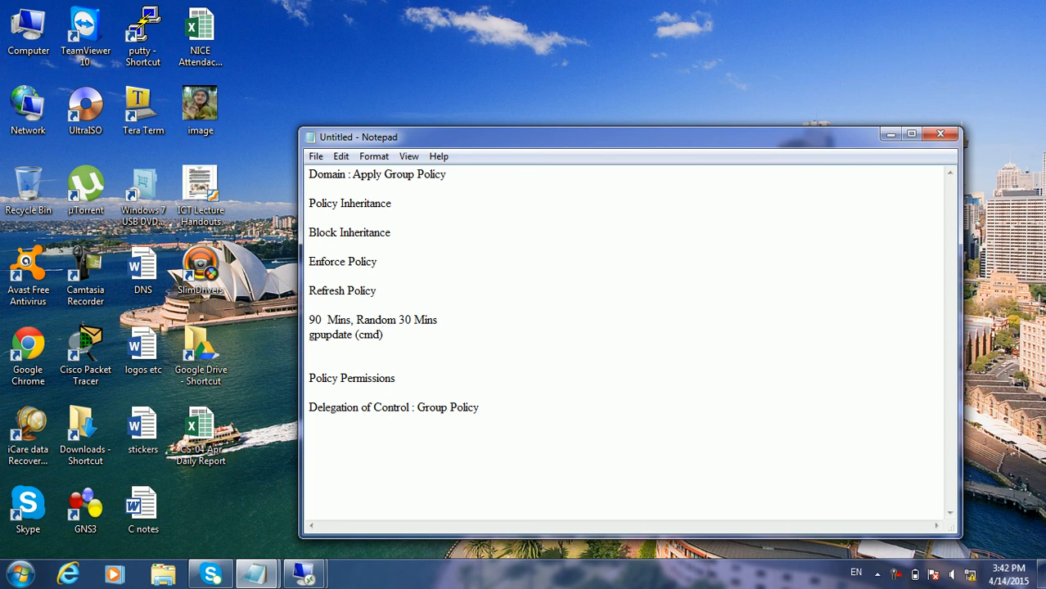
pyautogui.write('powershell: invo')
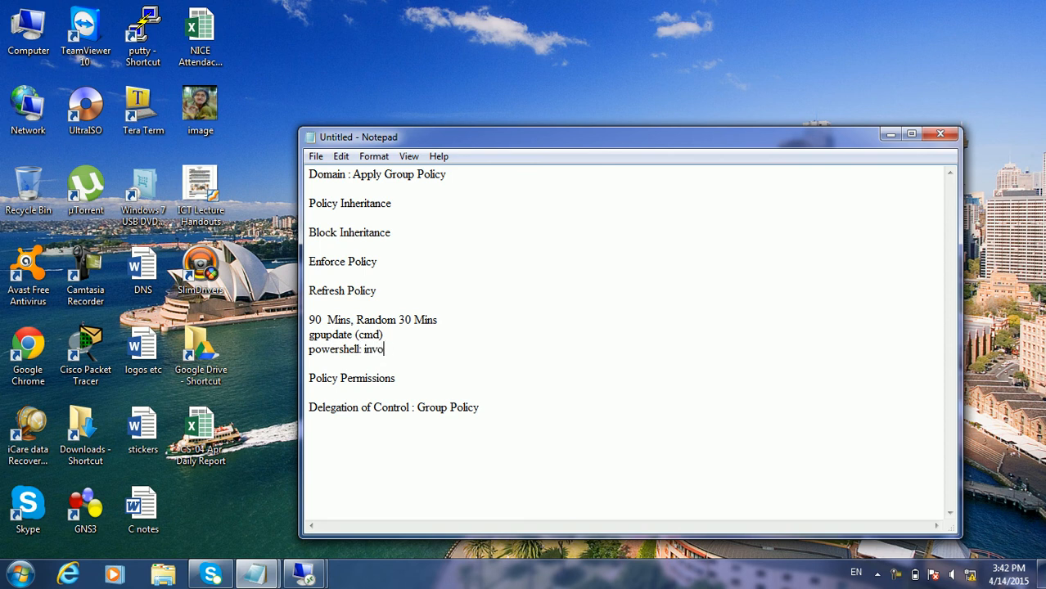
pyautogui.write('ke-gpudpate')
pyautogui.press('BackSpace')
pyautogui.press('BackSpace')
pyautogui.press('BackSpace')
pyautogui.press('BackSpace')
pyautogui.press('BackSpace')
pyautogui.write('pdate')
pyautogui.press('Return')
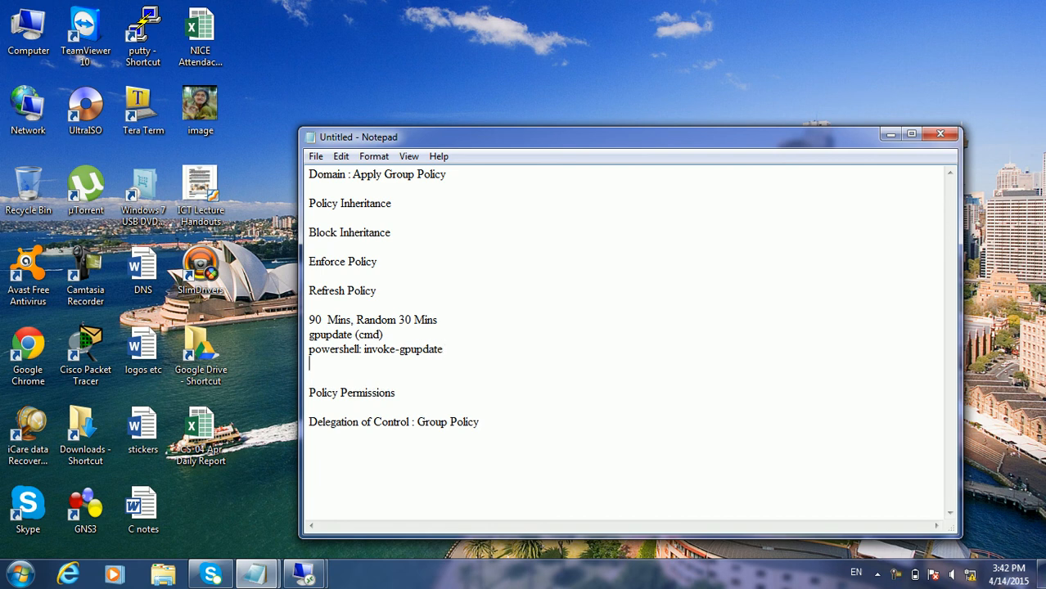
pyautogui.write('Refresh')
# On the client, enter gpupdate /force in the Run box, then erase the option
pyautogui.moveTo(303, 575)
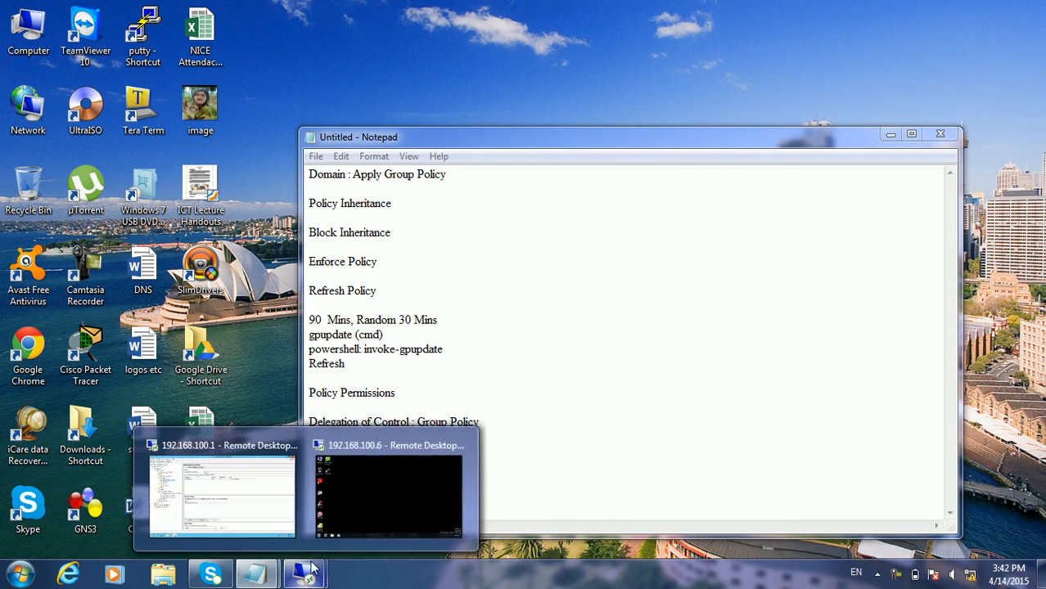
pyautogui.click(372, 500)
pyautogui.moveTo(667, 7)
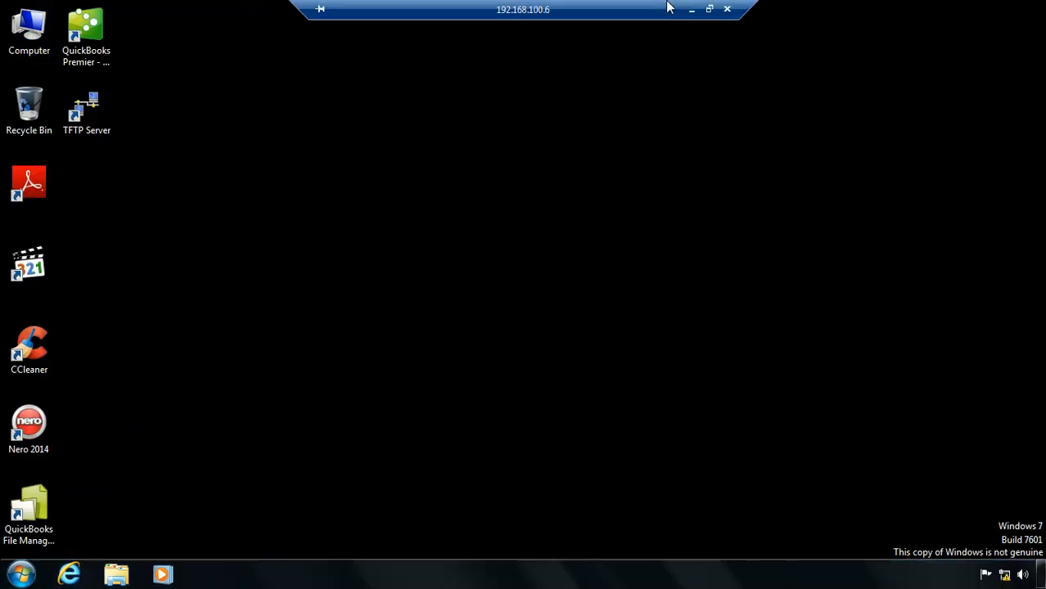
pyautogui.press('super+r')
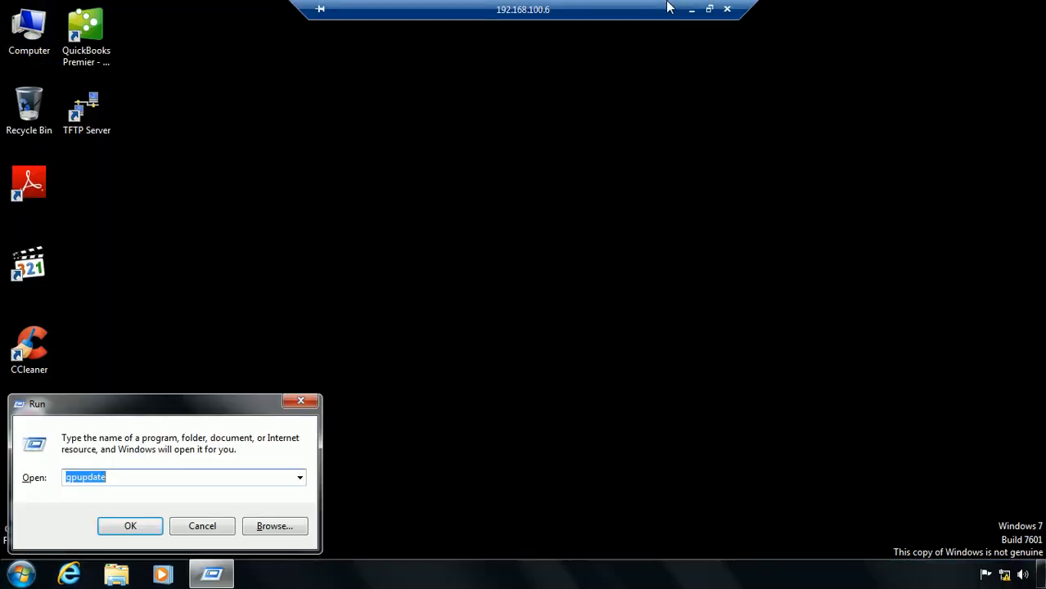
pyautogui.press('Right')
pyautogui.write('/')
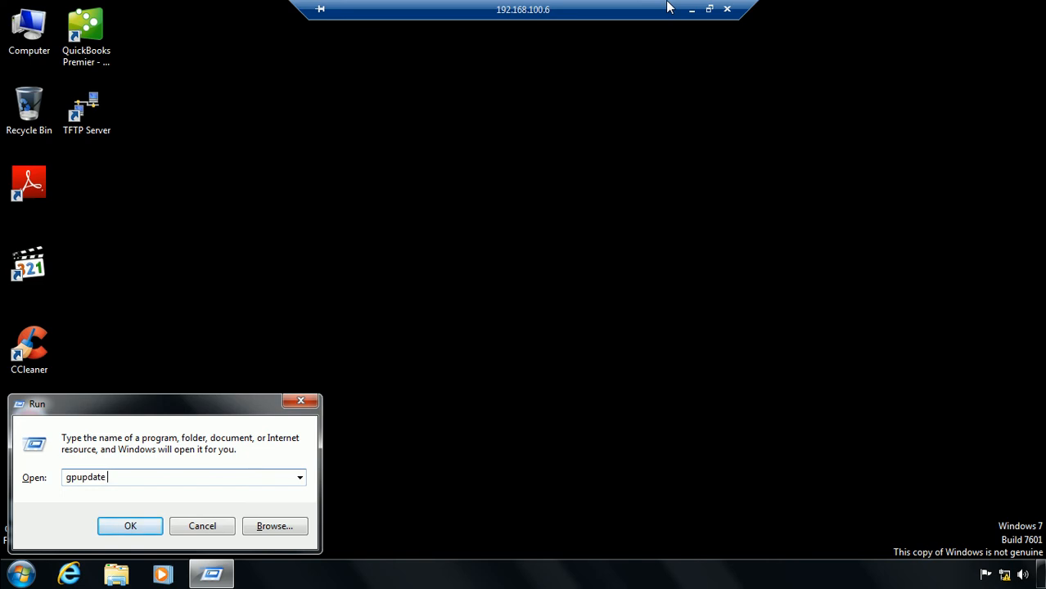
pyautogui.write('force')
pyautogui.press('BackSpace')
pyautogui.press('BackSpace')
pyautogui.press('BackSpace')
pyautogui.press('BackSpace')
pyautogui.press('BackSpace')
# Move Run mid-screen and try the /target:computer and /target:users options
pyautogui.moveTo(245, 407); pyautogui.dragTo(567, 25)
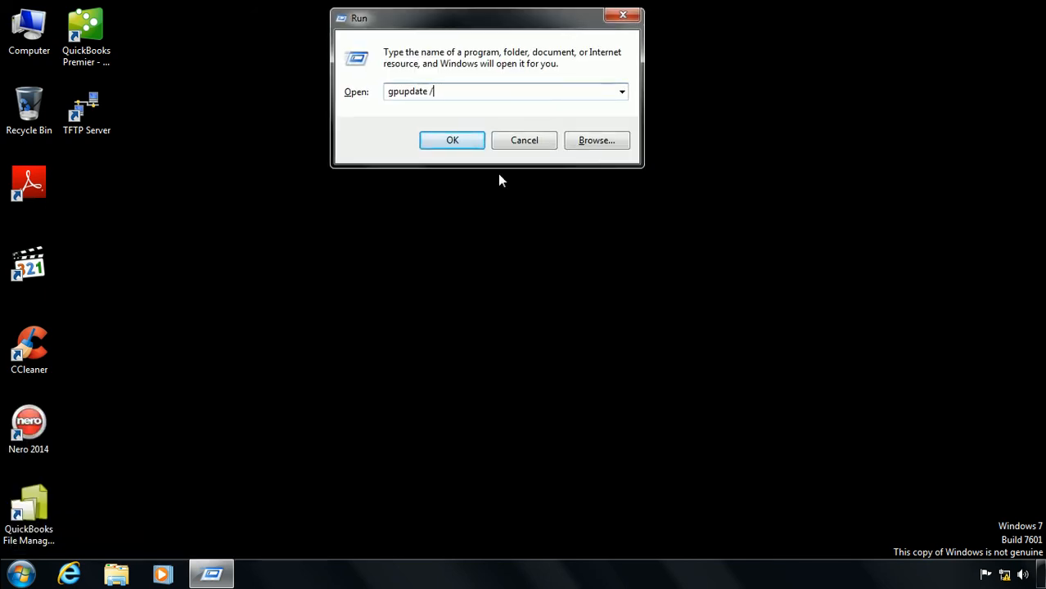
pyautogui.write('target:computer')
pyautogui.press('BackSpace')
pyautogui.press('BackSpace')
pyautogui.press('BackSpace')
pyautogui.press('BackSpace')
pyautogui.press('BackSpace')
pyautogui.press('BackSpace')
pyautogui.press('BackSpace')
pyautogui.press('BackSpace')
pyautogui.write('users')
pyautogui.press('BackSpace')
pyautogui.press('BackSpace')
pyautogui.press('BackSpace')
pyautogui.press('BackSpace')
pyautogui.press('BackSpace')
pyautogui.press('BackSpace')
pyautogui.press('BackSpace')
pyautogui.press('BackSpace')
pyautogui.press('BackSpace')
pyautogui.press('BackSpace')
pyautogui.press('BackSpace')
pyautogui.press('BackSpace')
pyautogui.press('BackSpace')
pyautogui.press('BackSpace')
pyautogui.press('BackSpace')
pyautogui.press('BackSpace')
pyautogui.press('BackSpace')
pyautogui.press('BackSpace')
pyautogui.press('BackSpace')
pyautogui.press('BackSpace')
pyautogui.press('BackSpace')
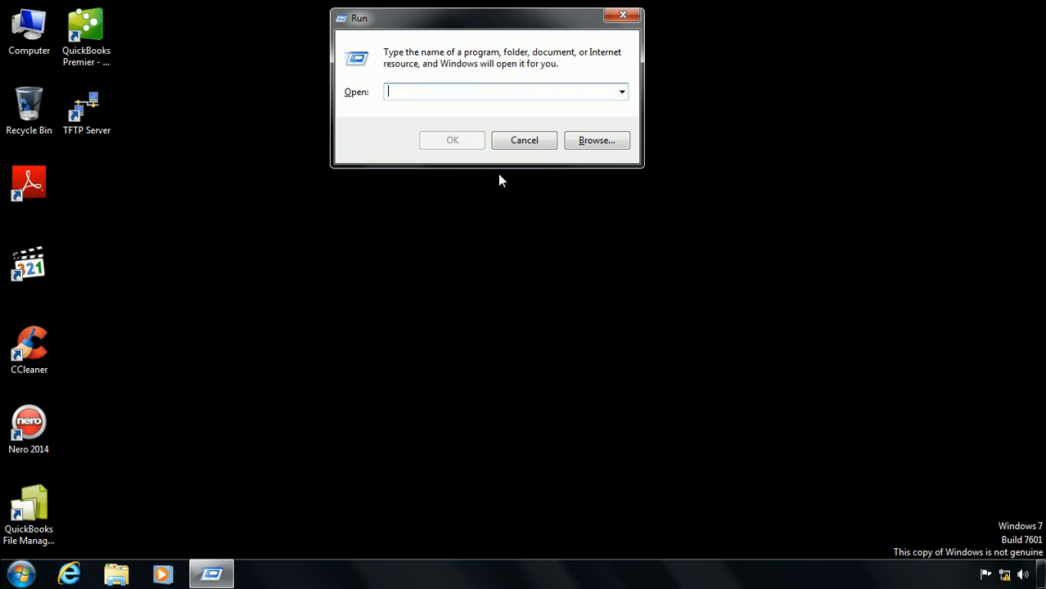
# Cancel Run and launch Command Prompt from Accessories as administrator
pyautogui.click(522, 141)
pyautogui.press('super')
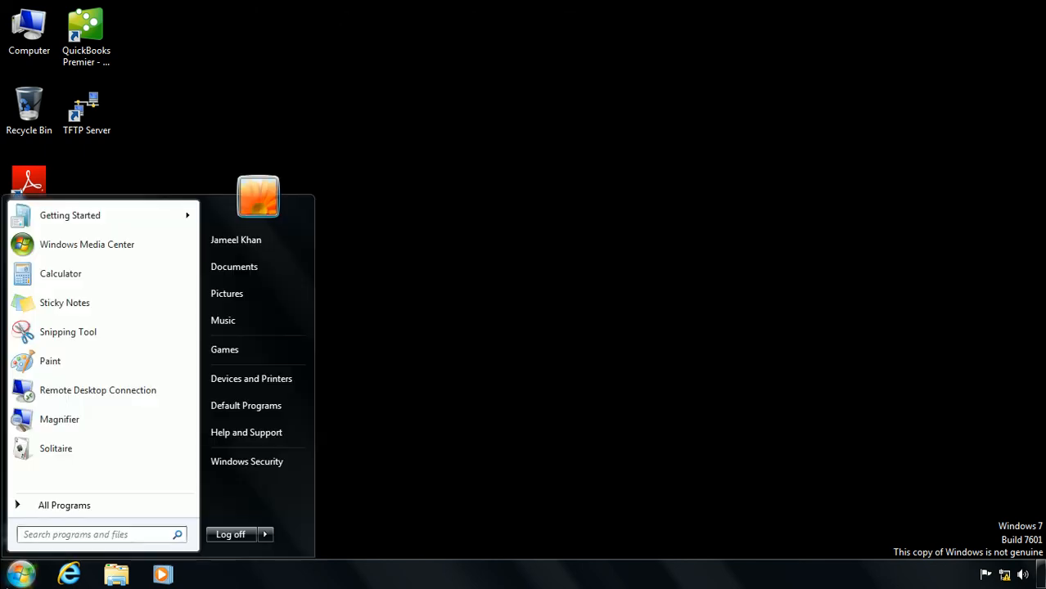
pyautogui.click(67, 505)
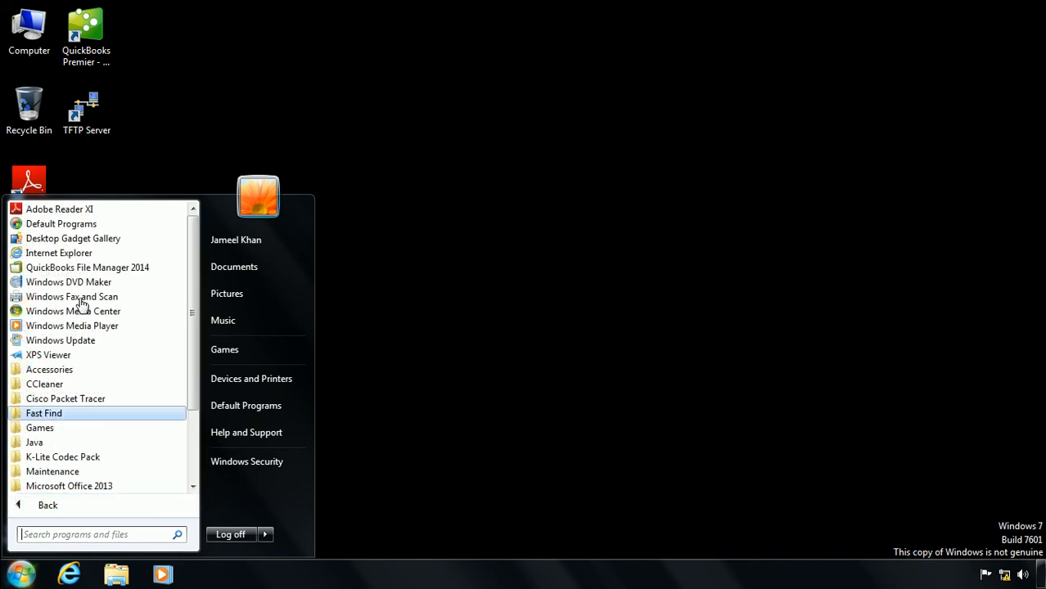
pyautogui.click(63, 368)
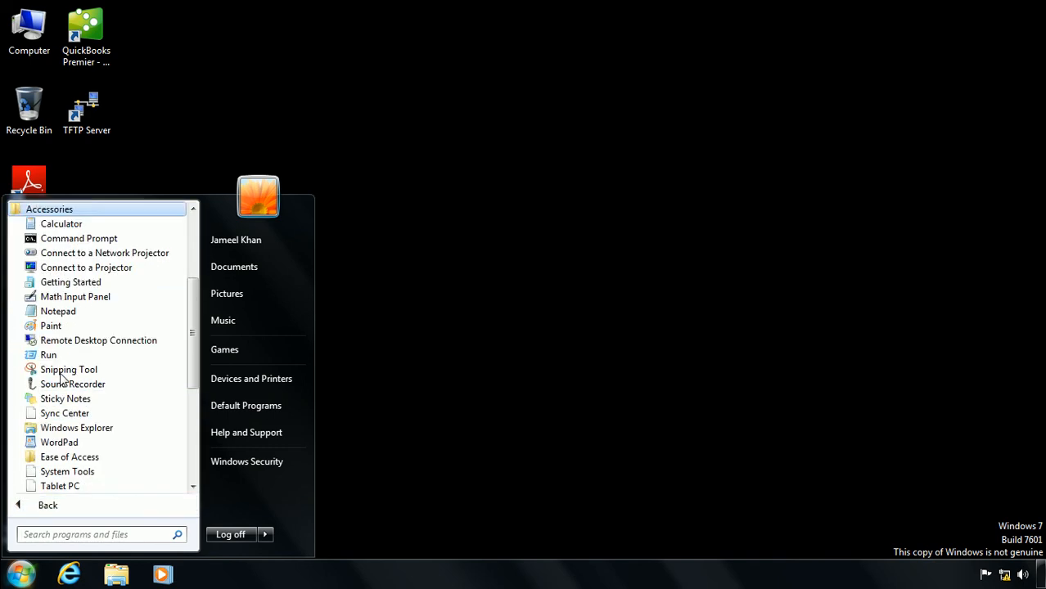
pyautogui.rightClick(68, 239)
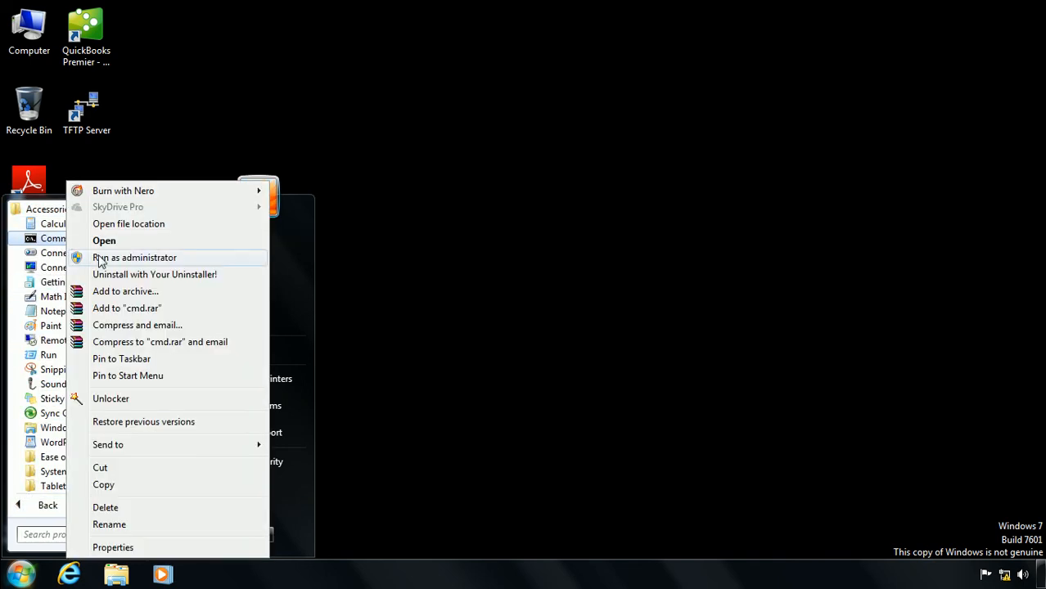
pyautogui.click(98, 256)
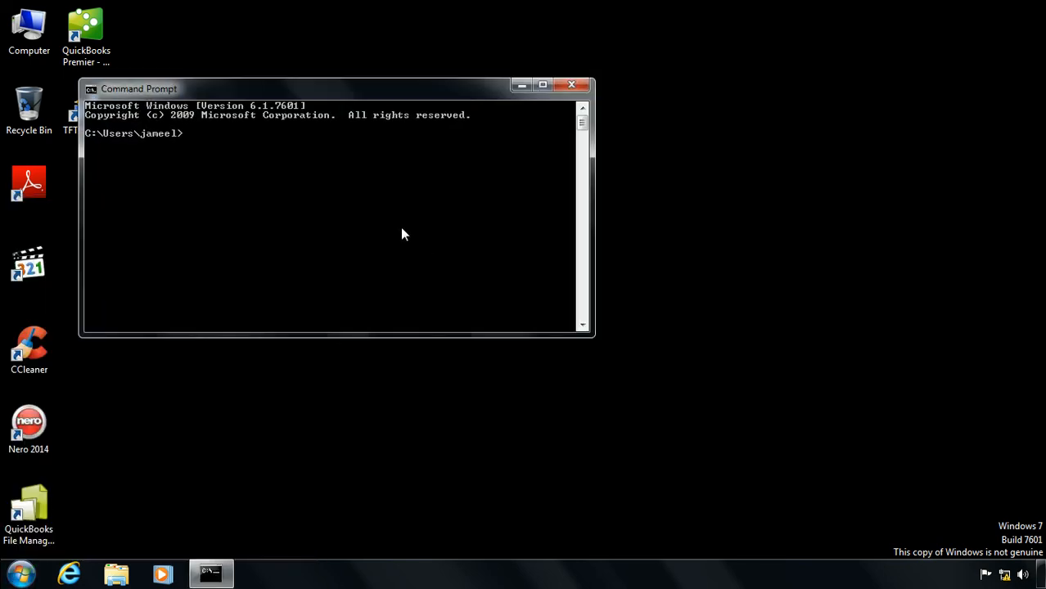
# Start powershell and run invoke-gpupdate, which is not recognized
pyautogui.write('powershell')
pyautogui.press('Return')
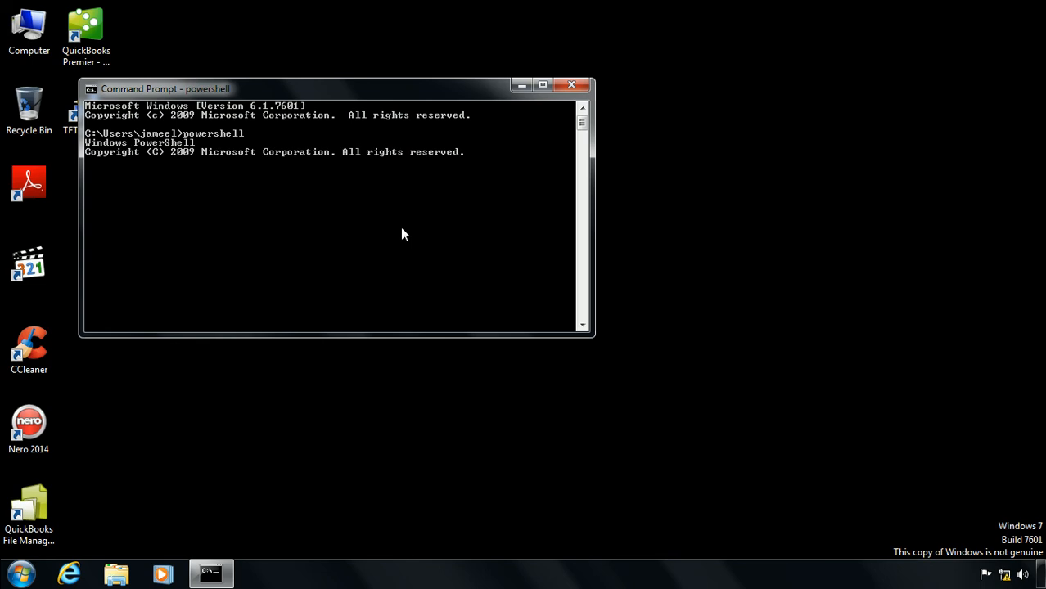
pyautogui.write('in')
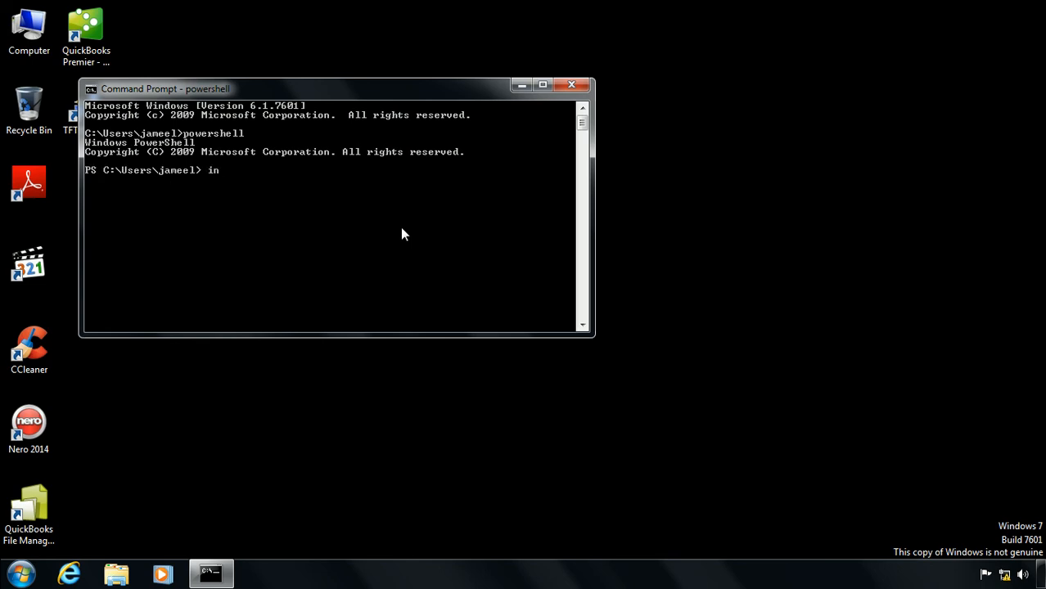
pyautogui.write('voke-gpupdate')
pyautogui.press('Return')
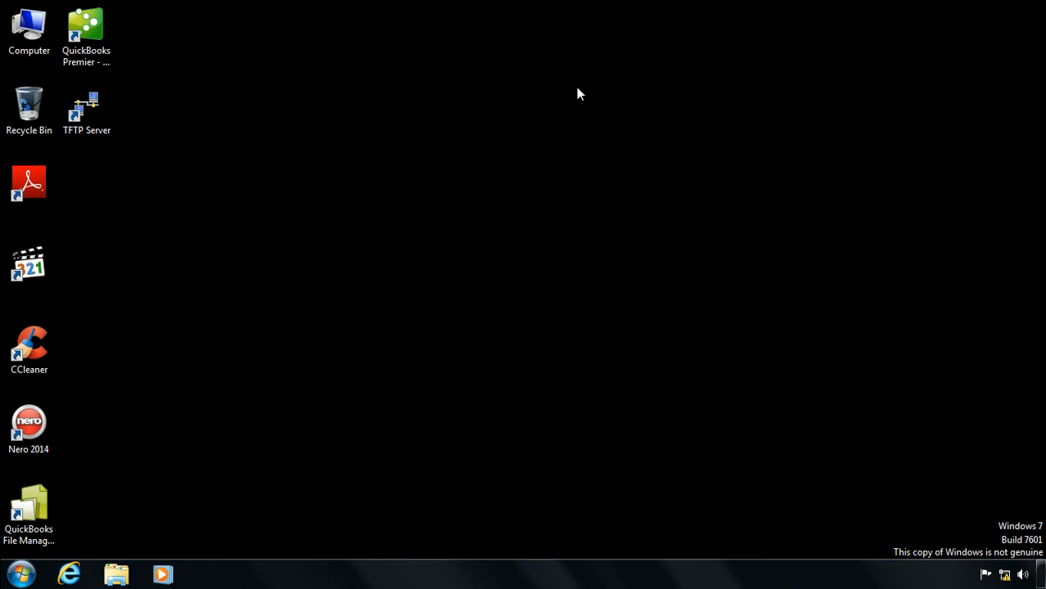
# Return to the server session and refresh the Jalalabad OU
pyautogui.moveTo(612, 7)
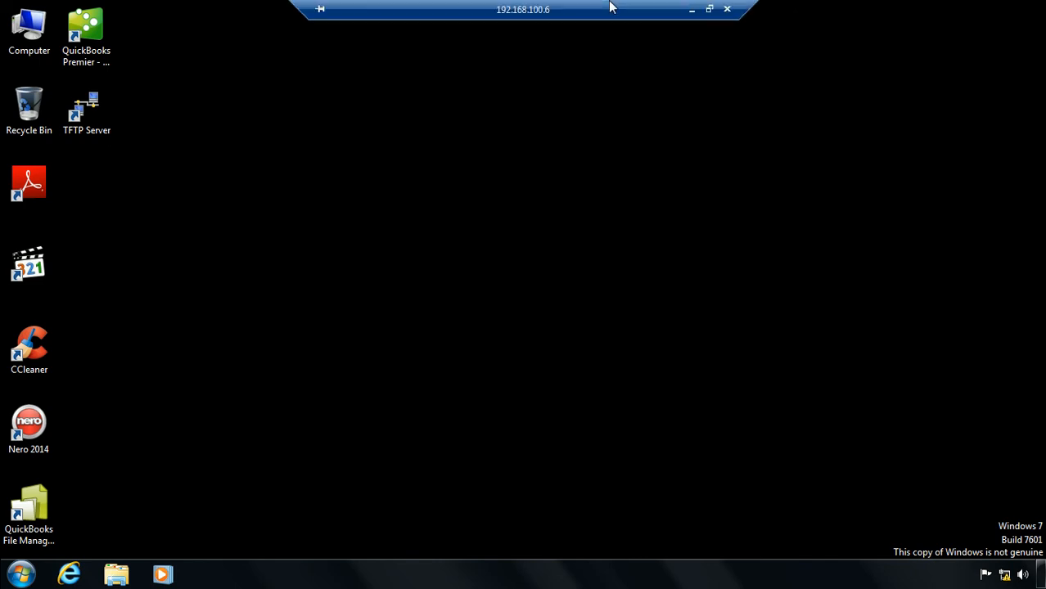
pyautogui.click(691, 9)
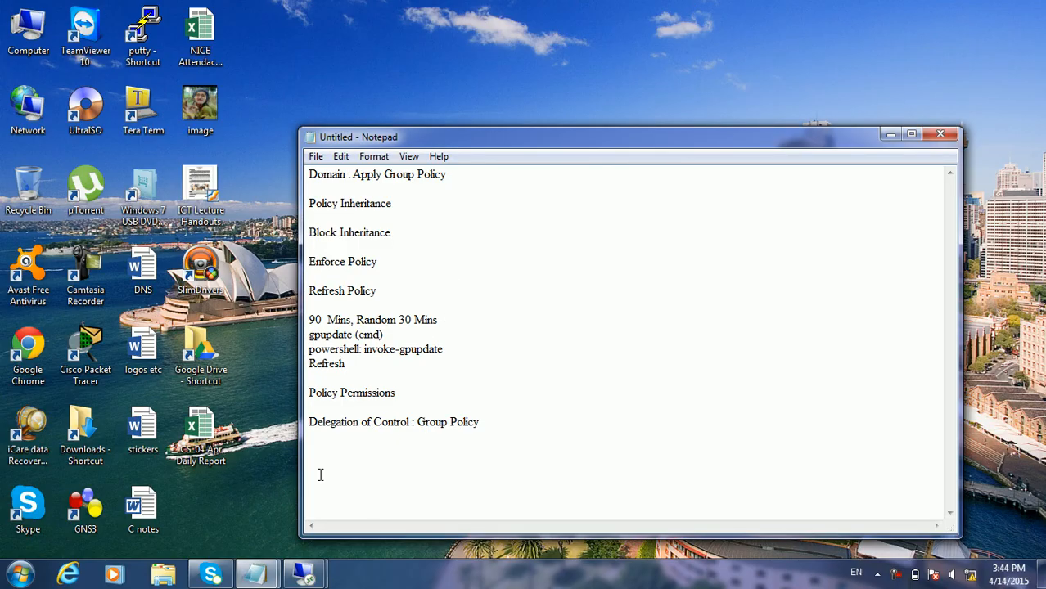
pyautogui.moveTo(304, 576)
pyautogui.click(221, 491)
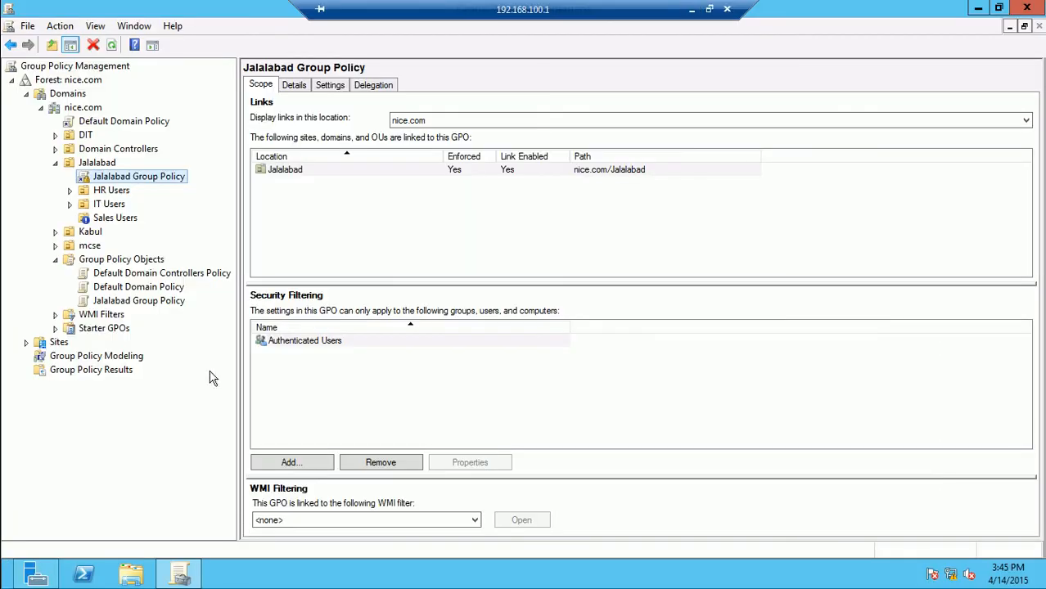
pyautogui.click(102, 165)
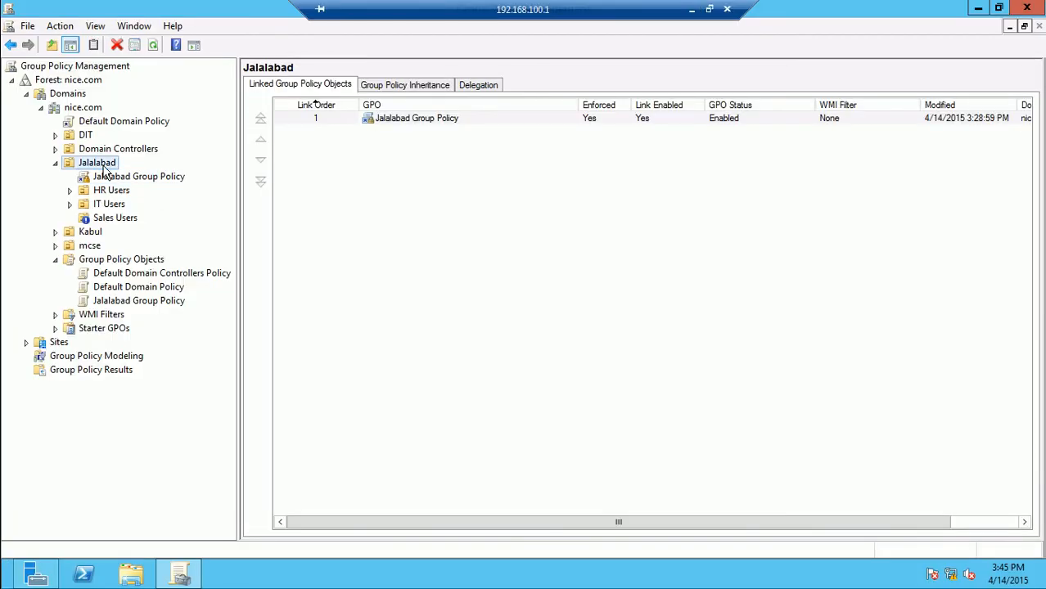
pyautogui.rightClick(104, 170)
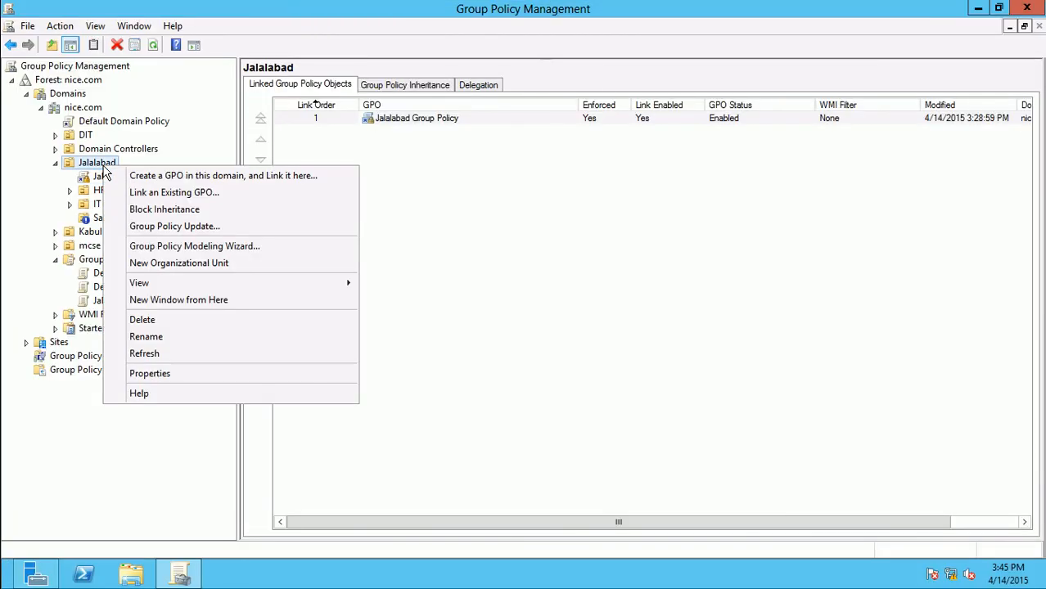
pyautogui.click(144, 354)
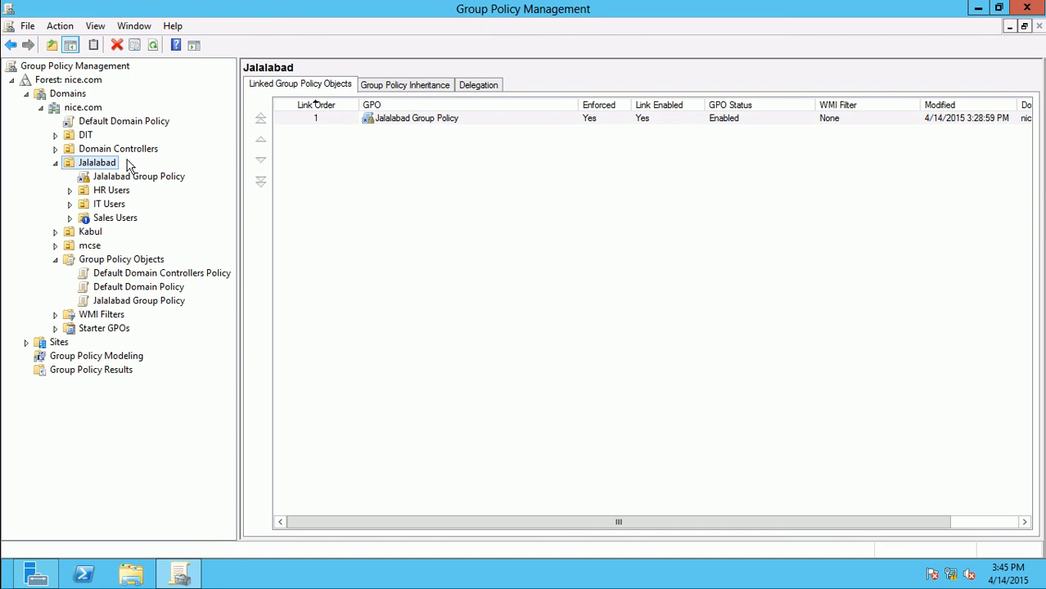
# Delete the Jalalabad Group Policy link, keeping the GPO itself
pyautogui.click(125, 178)
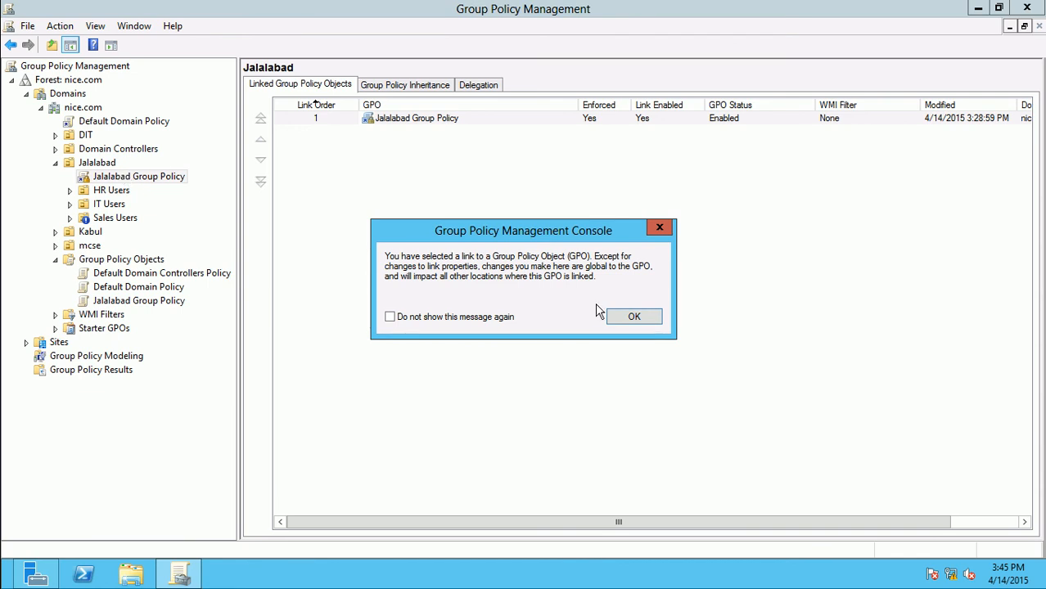
pyautogui.click(634, 316)
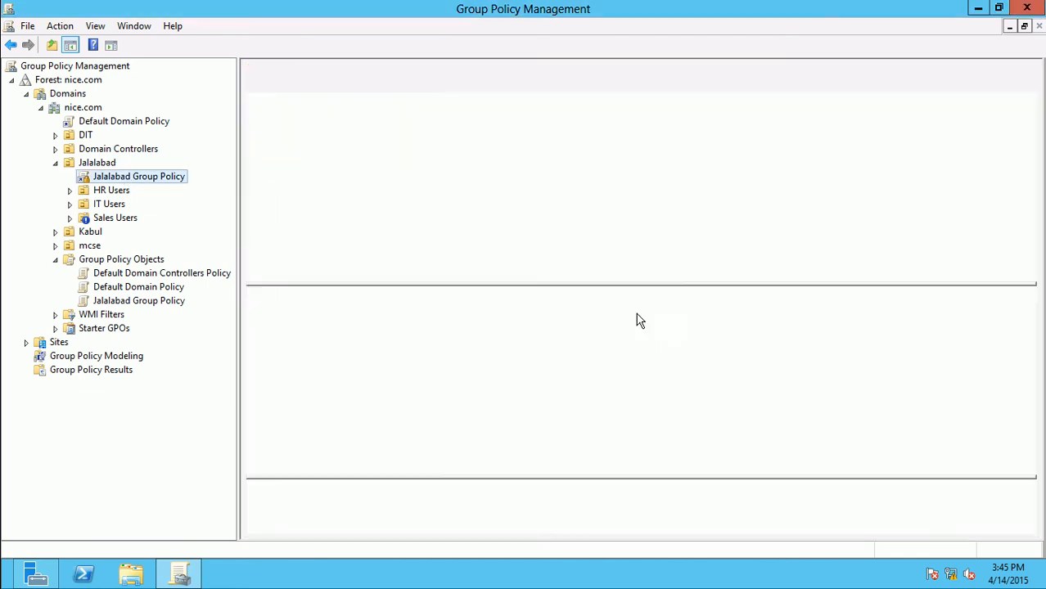
pyautogui.rightClick(159, 181)
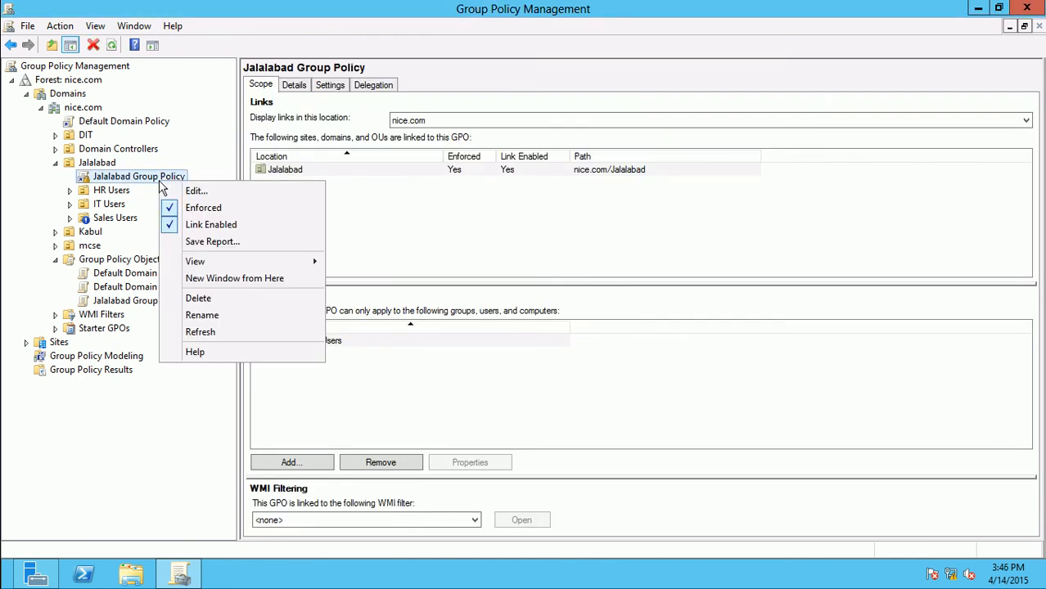
pyautogui.click(198, 299)
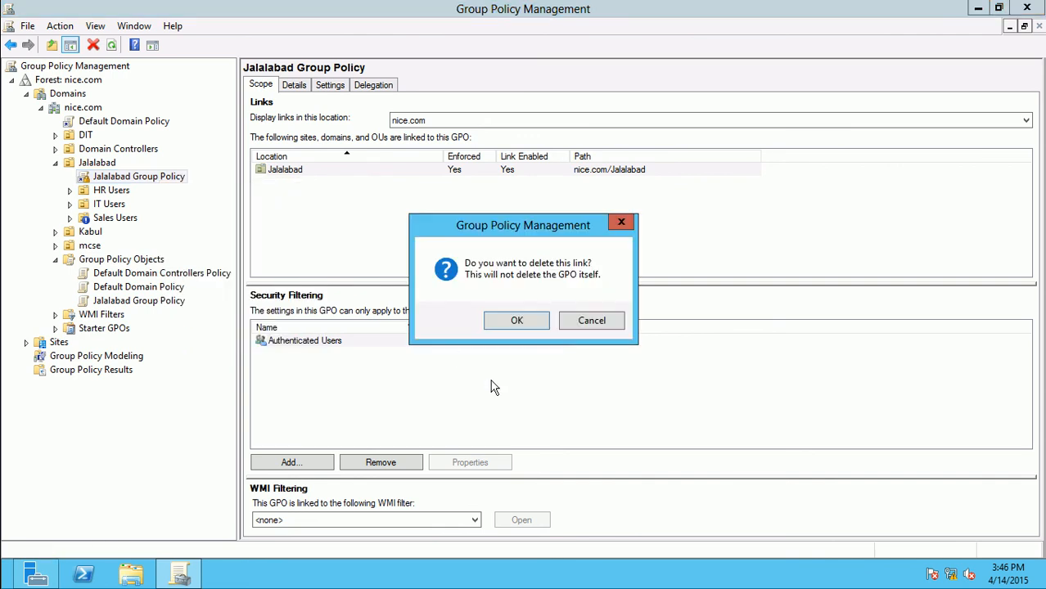
pyautogui.click(515, 322)
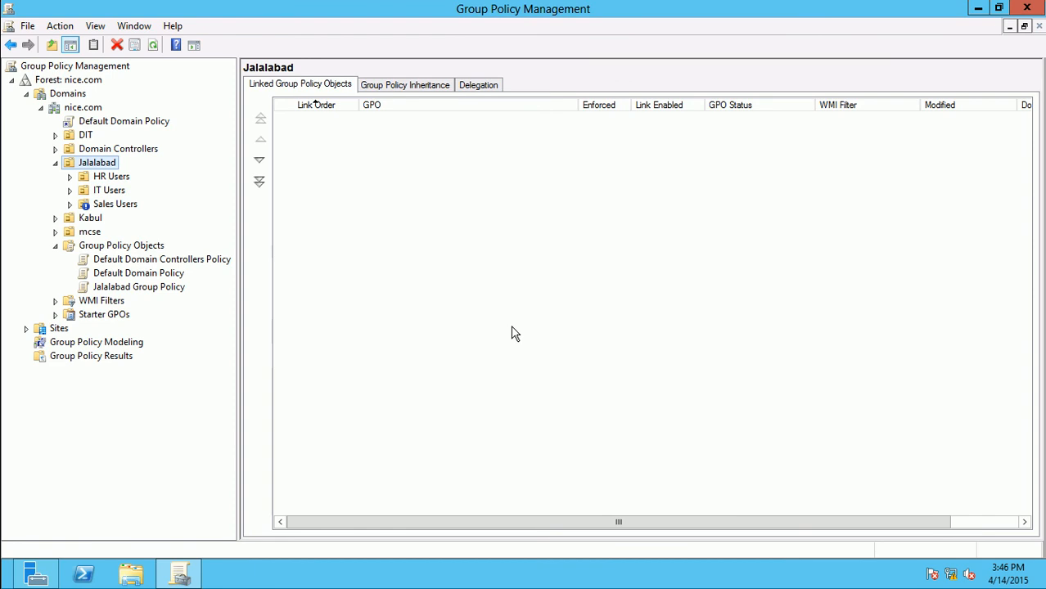
# Inspect the Jalalabad GPO's scope and options, backing out without deleting it
pyautogui.click(152, 290)
pyautogui.rightClick(153, 293)
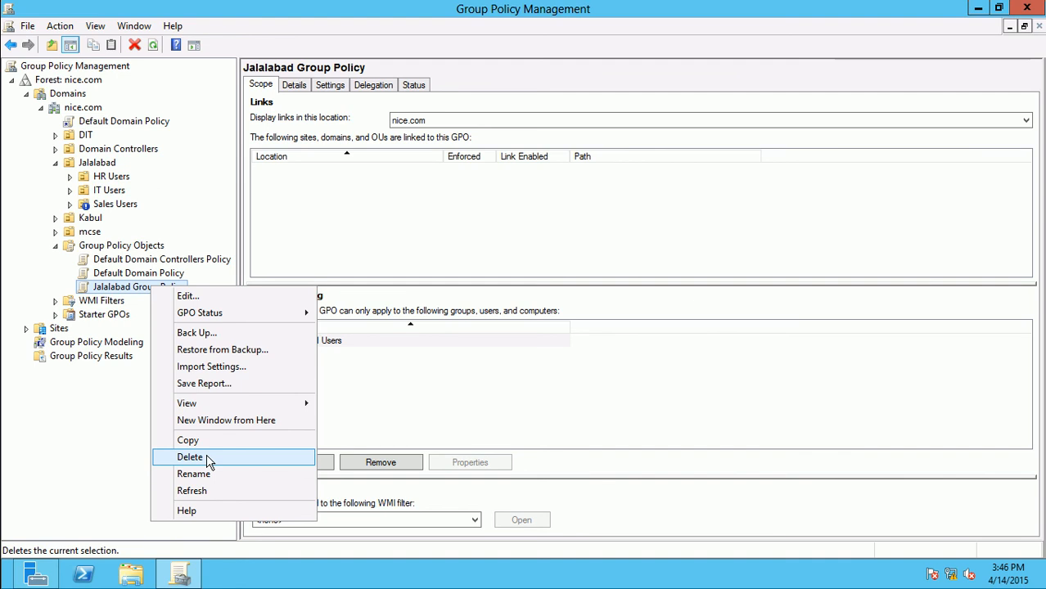
pyautogui.click(127, 213)
# Turn off Block Inheritance on the Sales Users OU
pyautogui.click(119, 206)
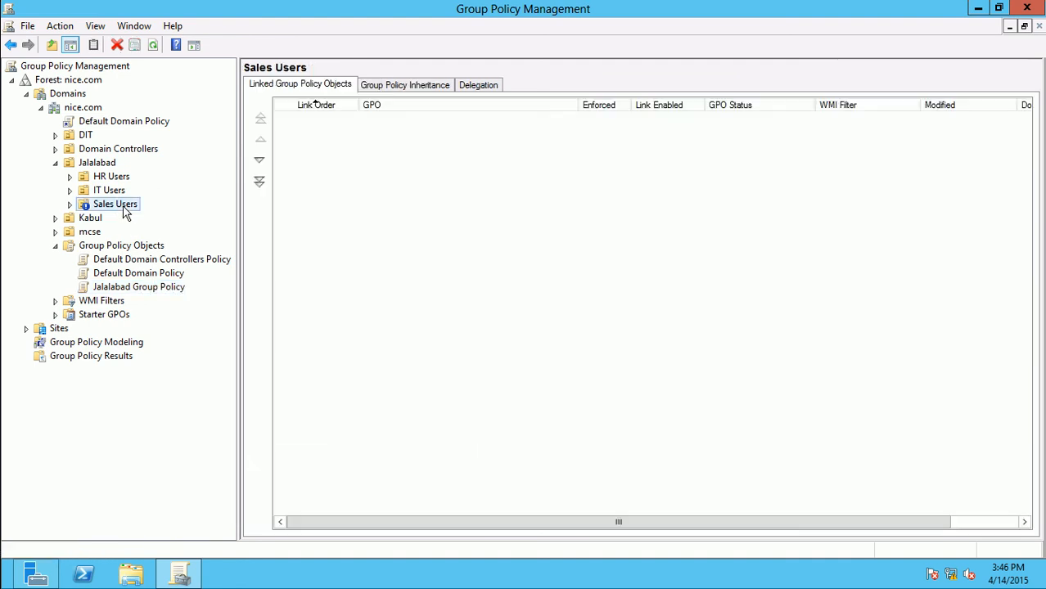
pyautogui.rightClick(123, 207)
pyautogui.click(161, 253)
# Disconnect the Remote Desktop session to the server and confirm with OK
pyautogui.moveTo(769, 12)
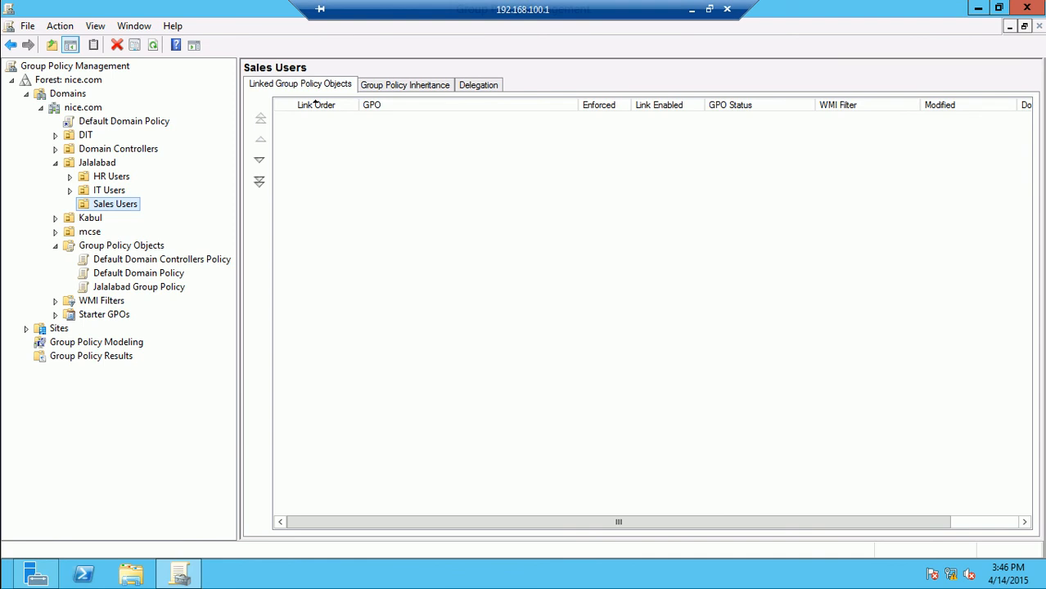
pyautogui.click(726, 9)
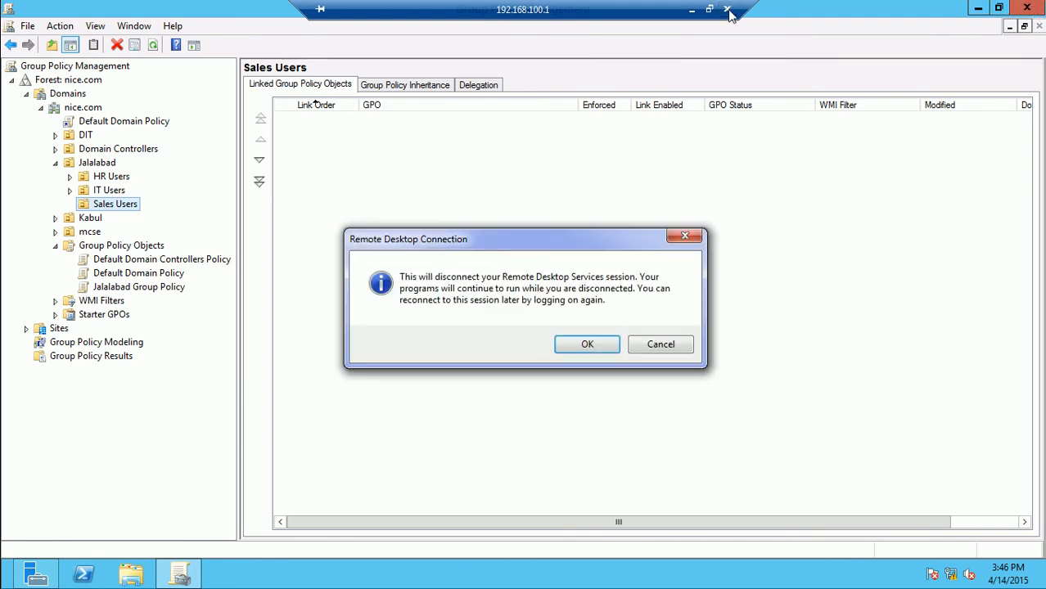
pyautogui.click(609, 342)
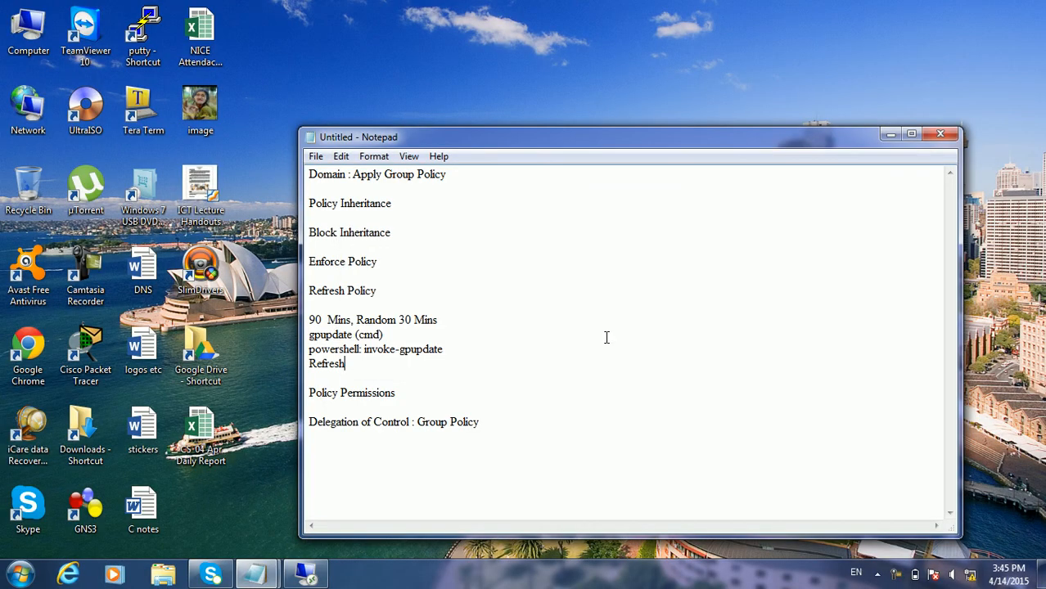